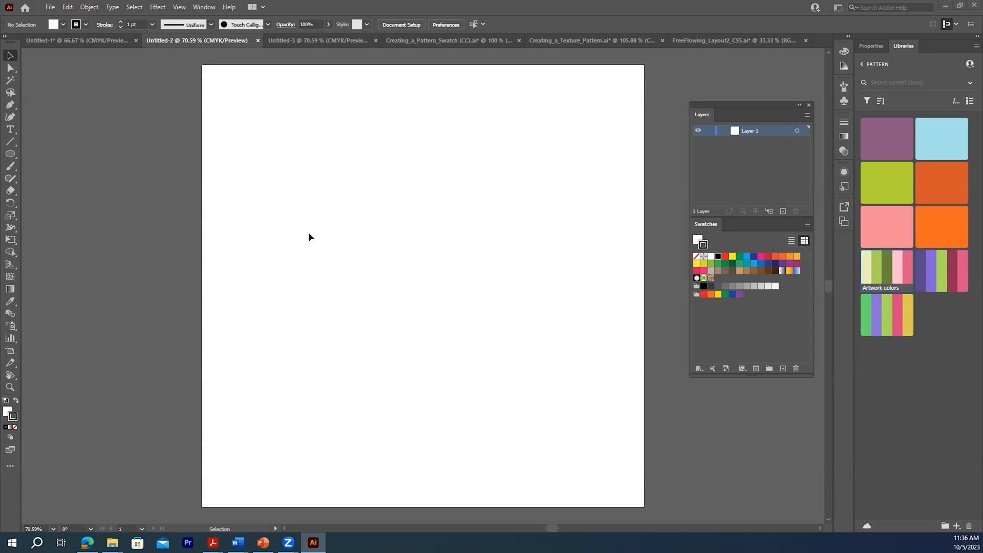
- Draw a tan rectangle with no stroke, about 12.4 × 12.8 in, extending slightly beyond every edge of the artboard
click(15, 152)
click(46, 157)
drag(186, 57, 209, 83)
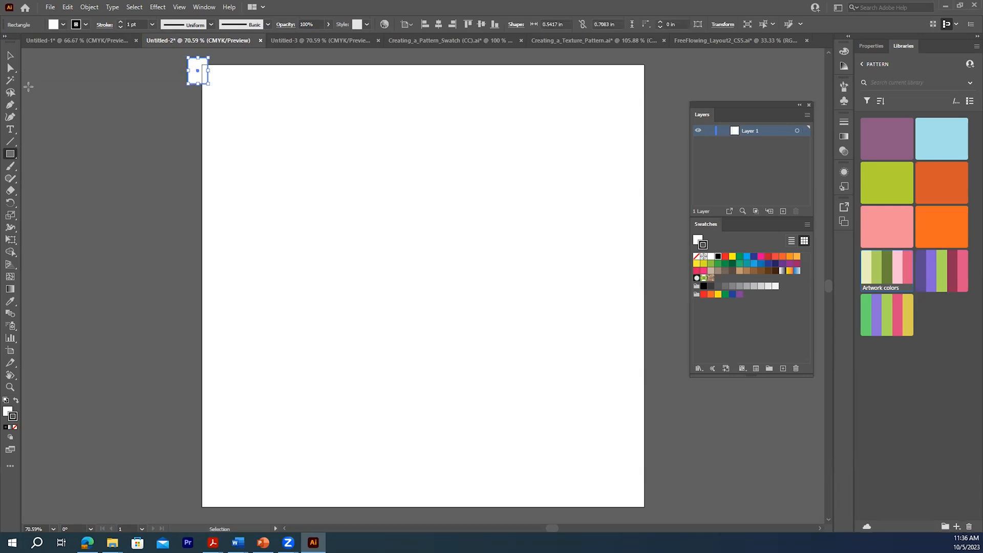
key(ctrl+z)
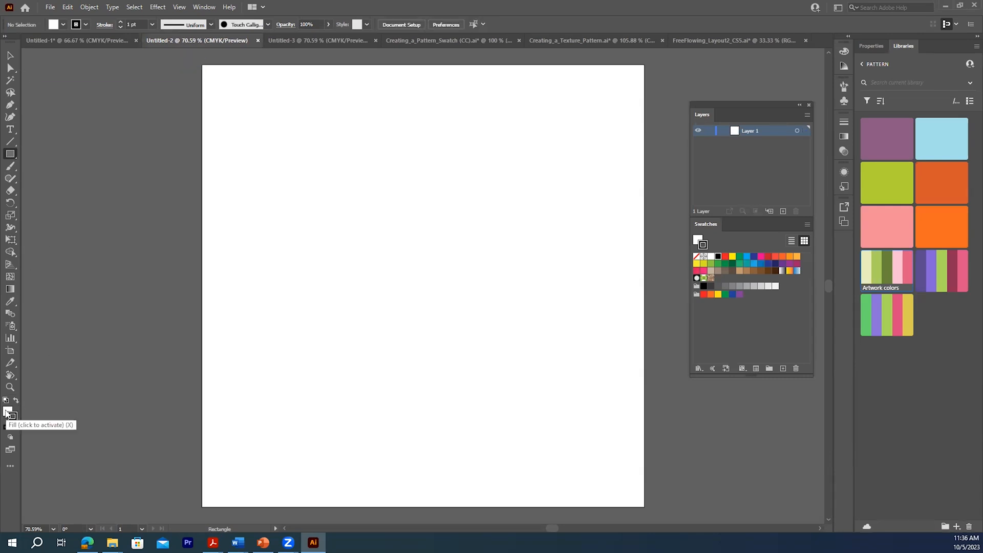
click(7, 413)
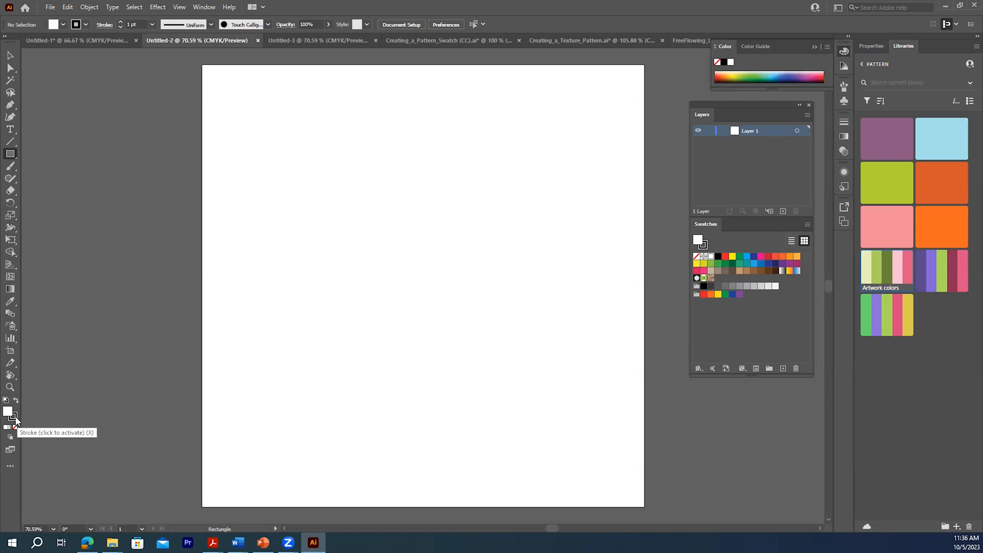
click(14, 427)
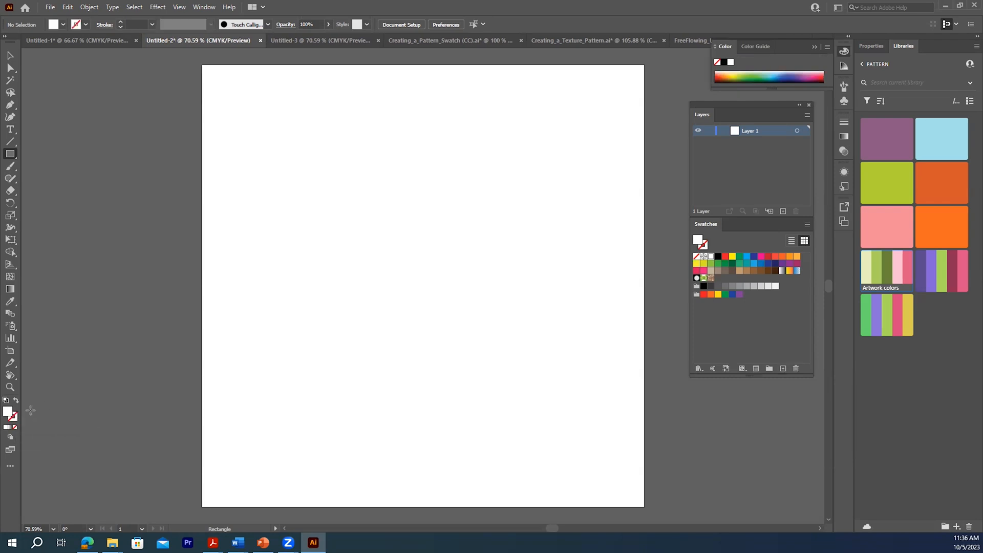
click(717, 272)
click(712, 295)
click(711, 270)
drag(192, 59, 648, 512)
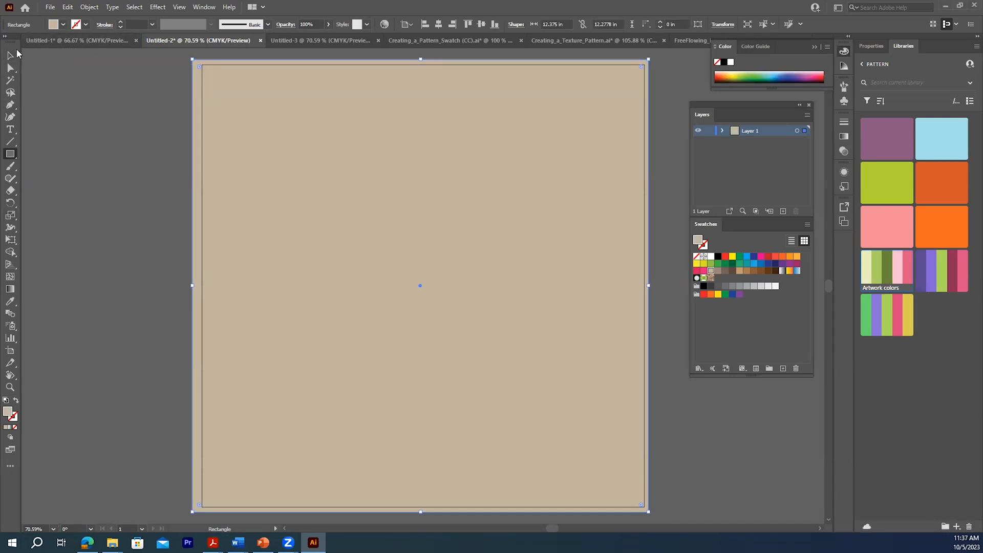
- Lock the tan background rectangle so it cannot be selected or moved
click(89, 7)
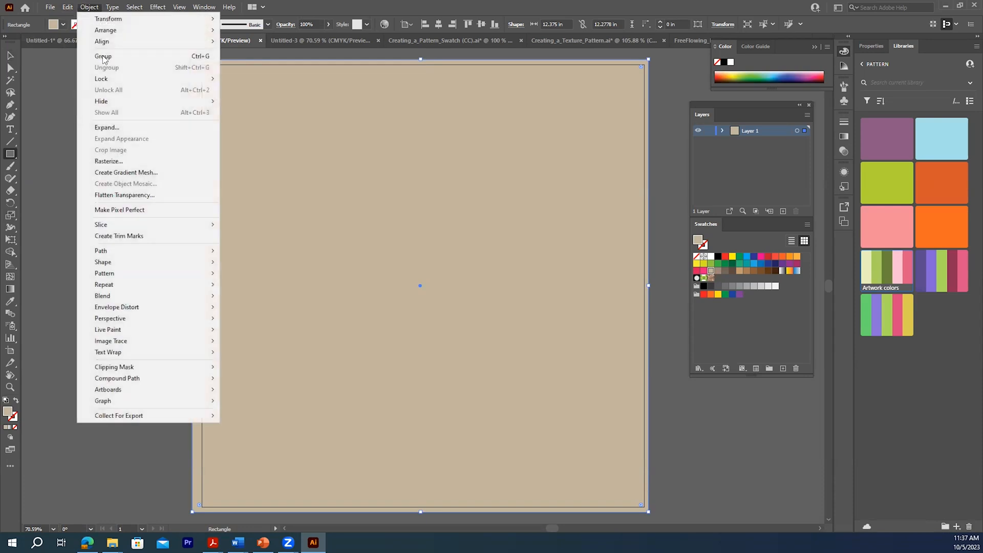
mouse_move(164, 80)
click(246, 78)
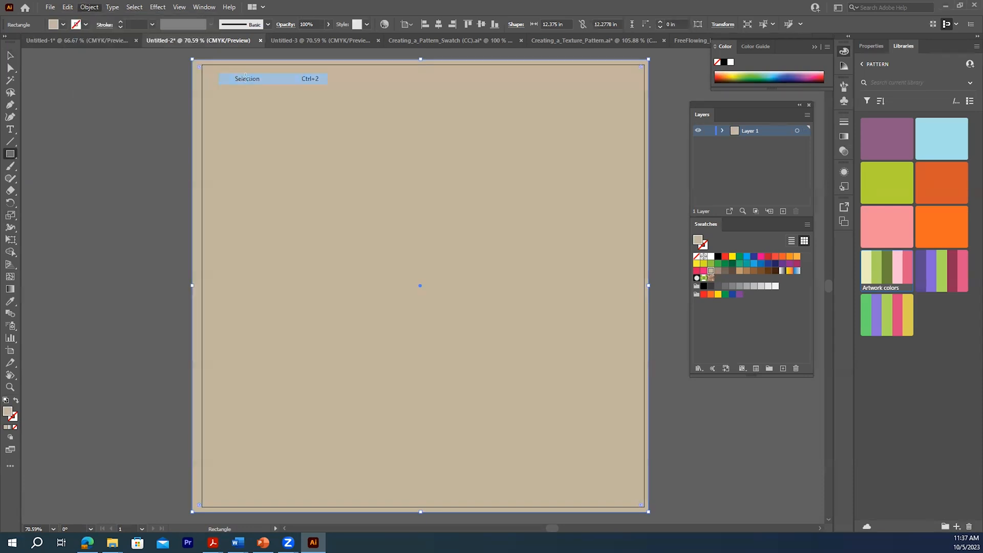
click(9, 56)
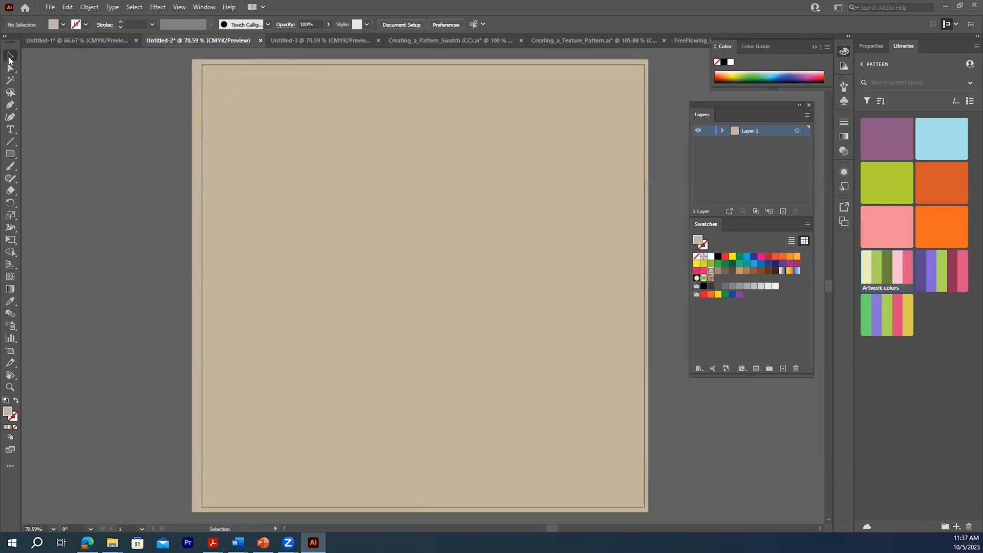
- Draw a thin horizontal ellipse about 1.75 in wide and 0.32 in high in the upper middle of the artboard
click(11, 154)
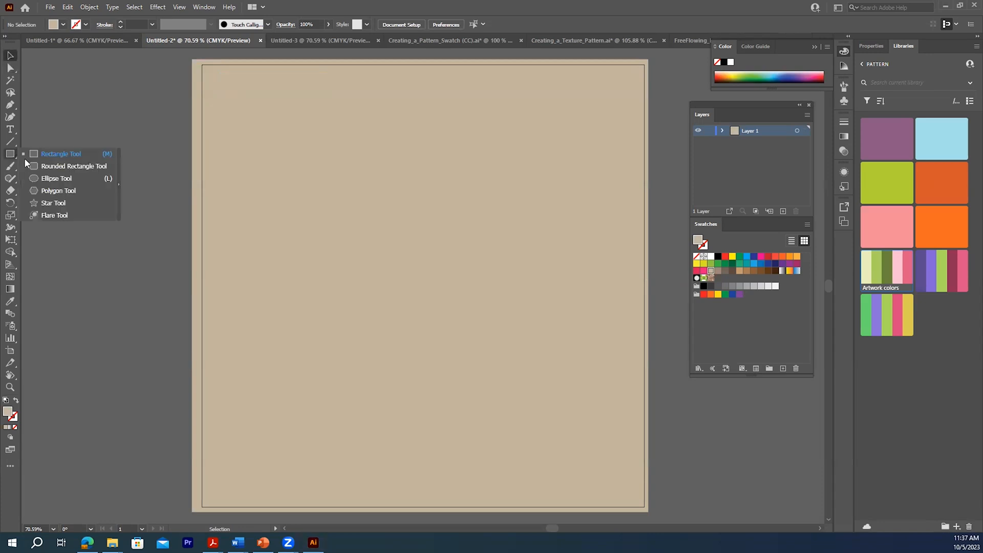
click(60, 179)
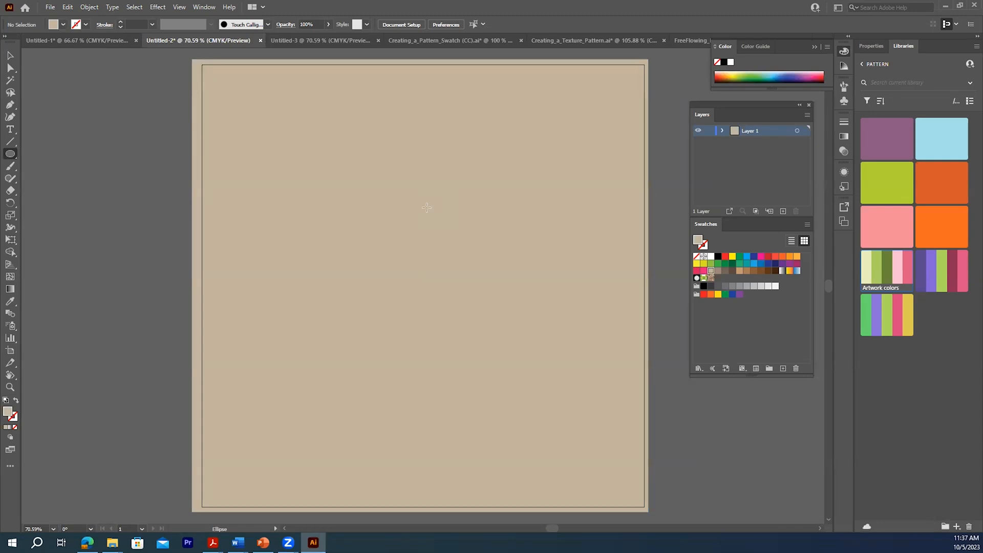
drag(409, 195, 474, 207)
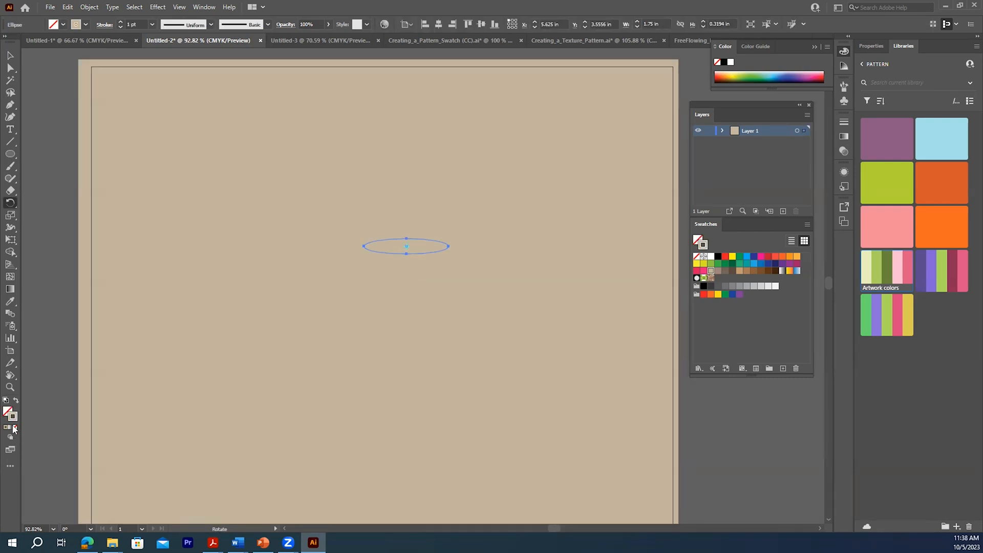
- Remove the ellipse's stroke and fill it with the near-white colour FCFCFC
click(15, 427)
double_click(7, 413)
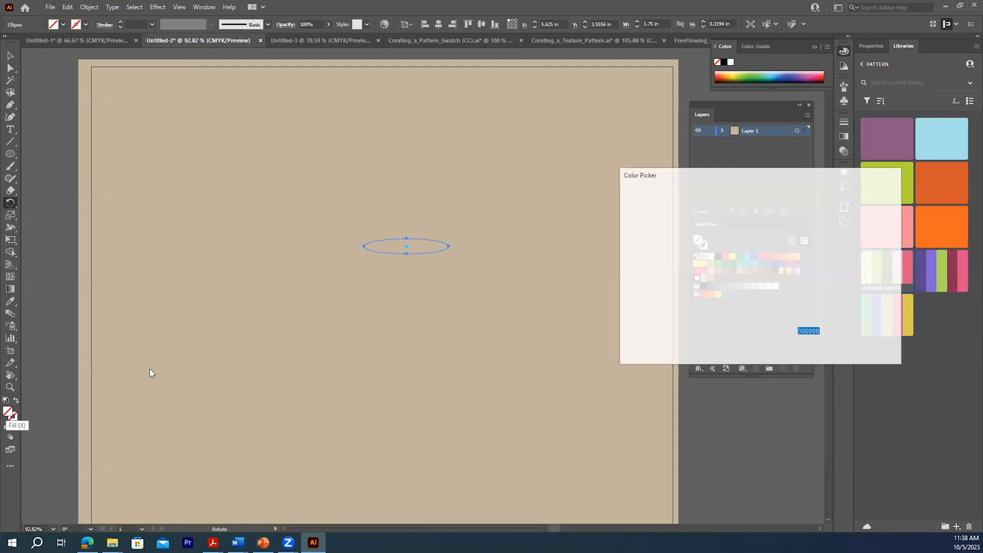
click(628, 205)
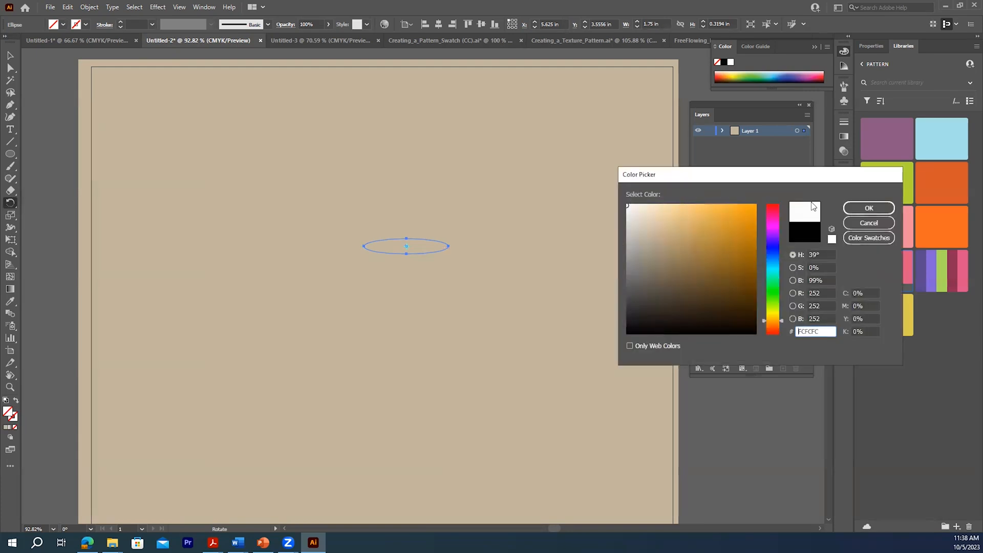
click(869, 208)
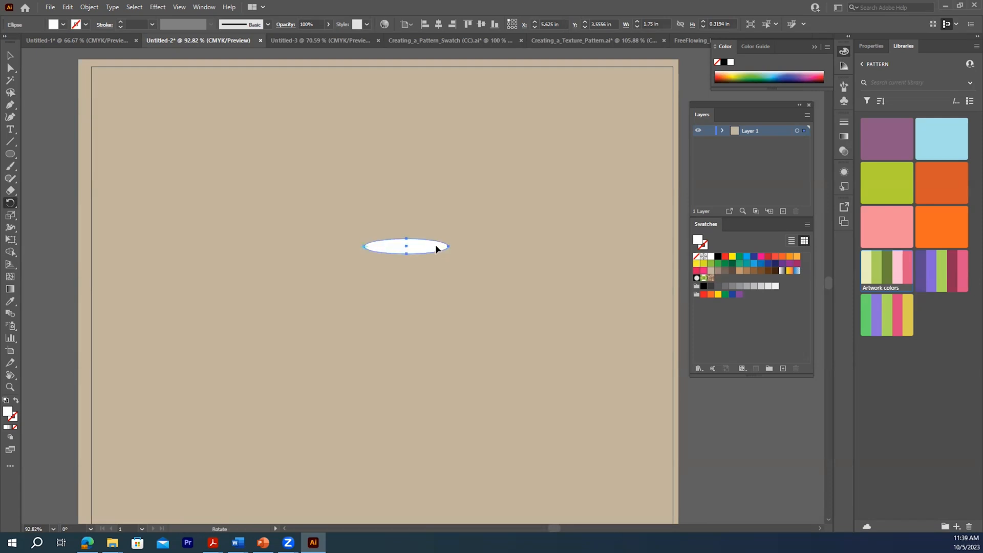
- Rotate a copy of the ellipse about 18° clockwise around its left end and repeat the transformation until the petals form a full circle
drag(436, 249, 427, 268)
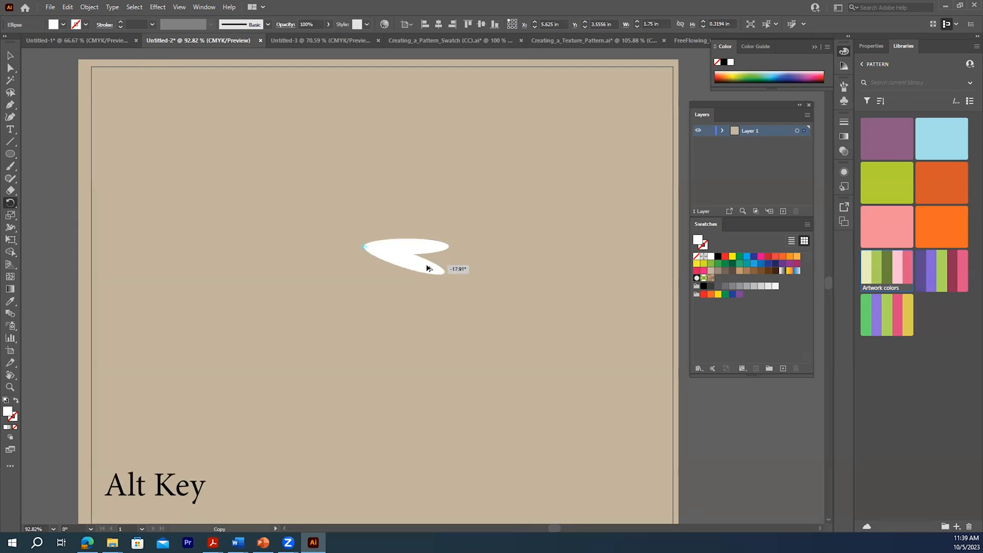
drag(428, 267, 428, 267)
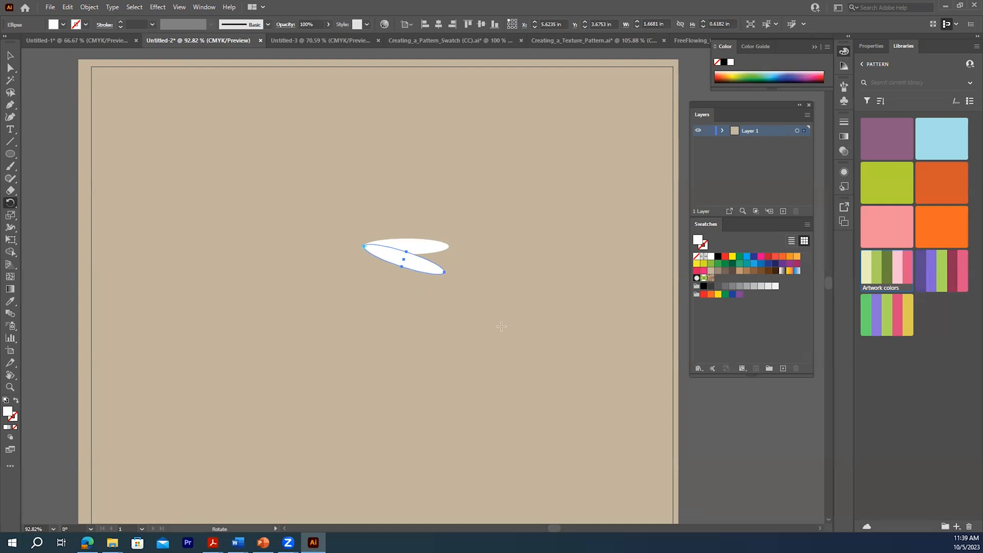
key(ctrl+d)
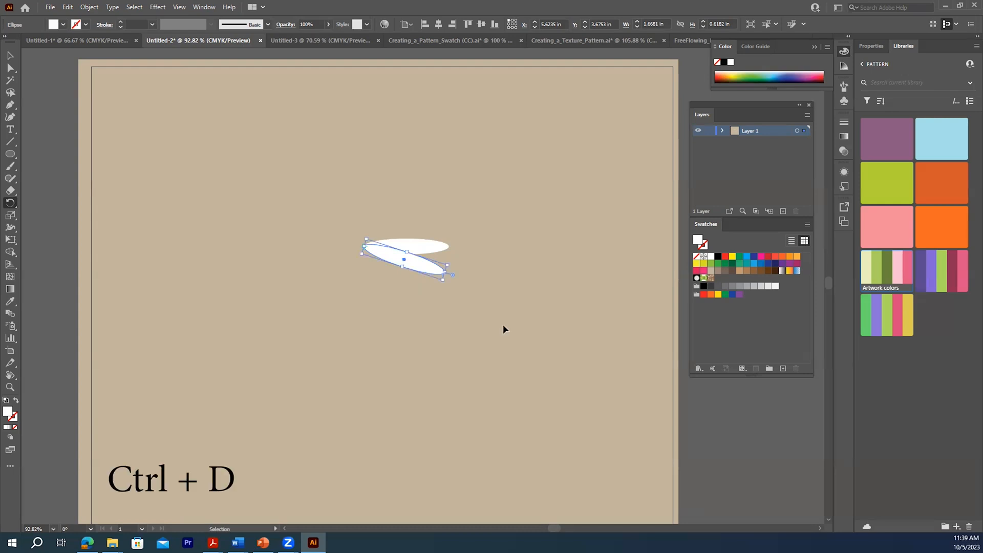
key(ctrl+d)
key(ctrl+d)
key(ctrl+d)
key(ctrl+d)
key(ctrl+d)
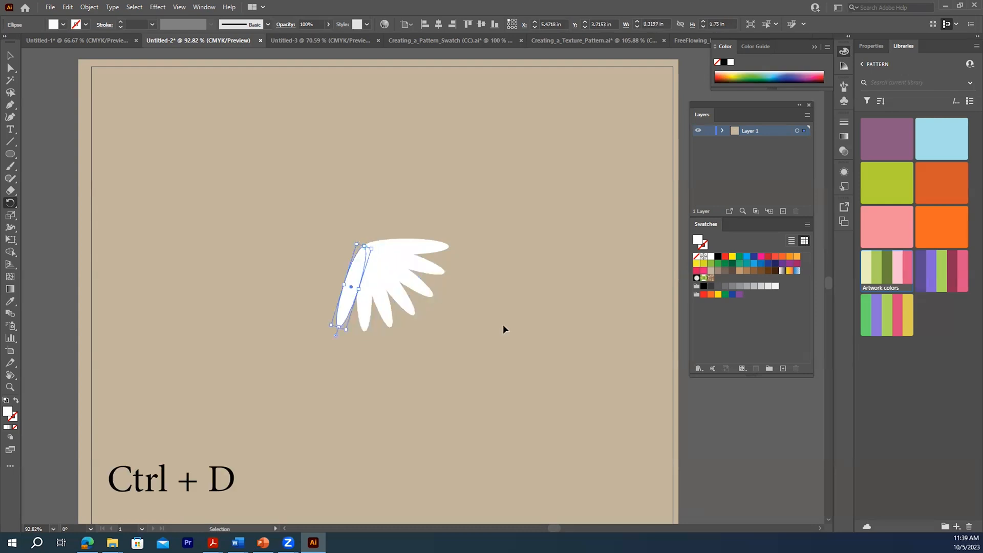
key(ctrl+d)
key(ctrl+d)
key(ctrl+d)
key(ctrl+d)
key(ctrl+d)
key(ctrl+d)
key(ctrl+d)
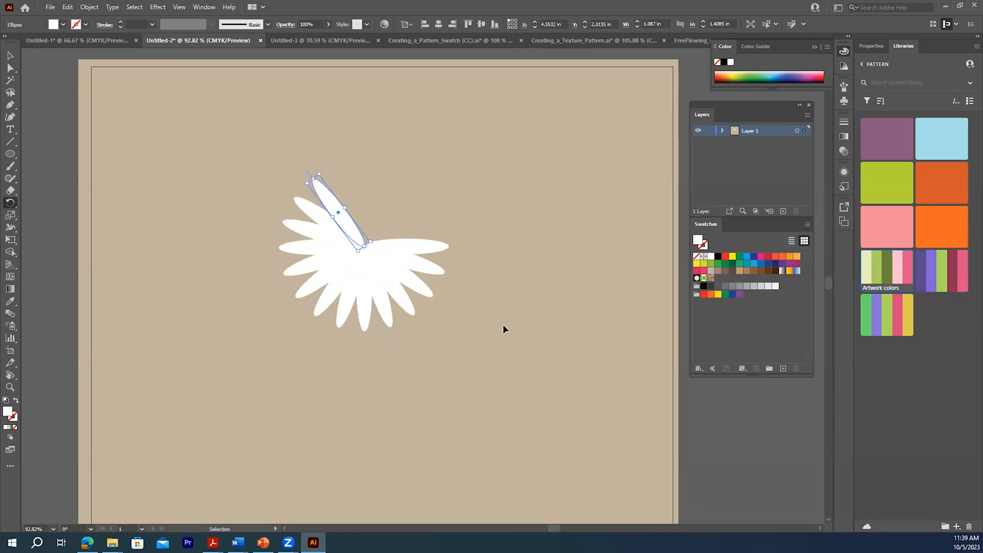
key(ctrl+d)
key(ctrl+d)
key(ctrl+d)
key(ctrl+d)
key(ctrl+d)
key(ctrl+d)
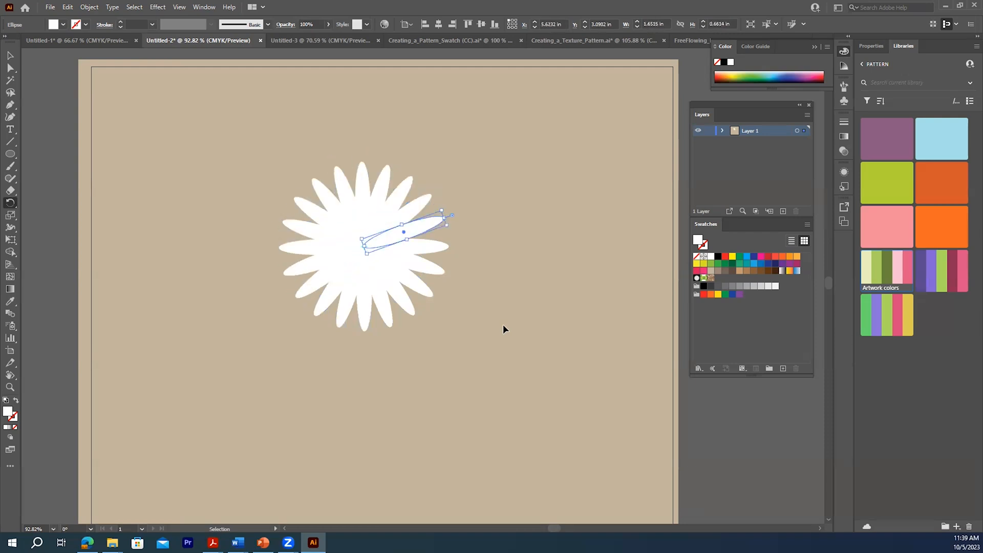
key(r)
- Select all the petals and unite them into one flower shape with Pathfinder
click(10, 55)
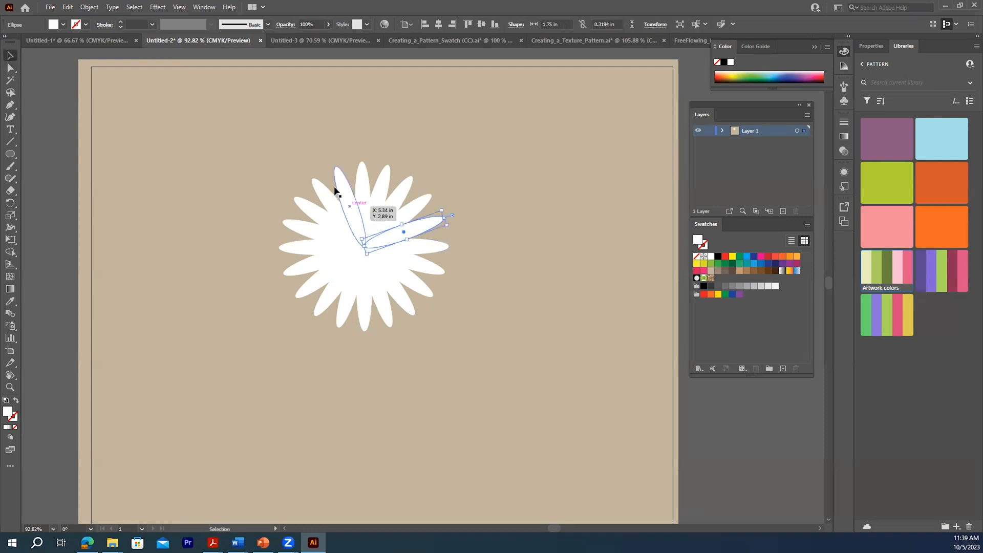
click(277, 150)
drag(226, 147, 502, 381)
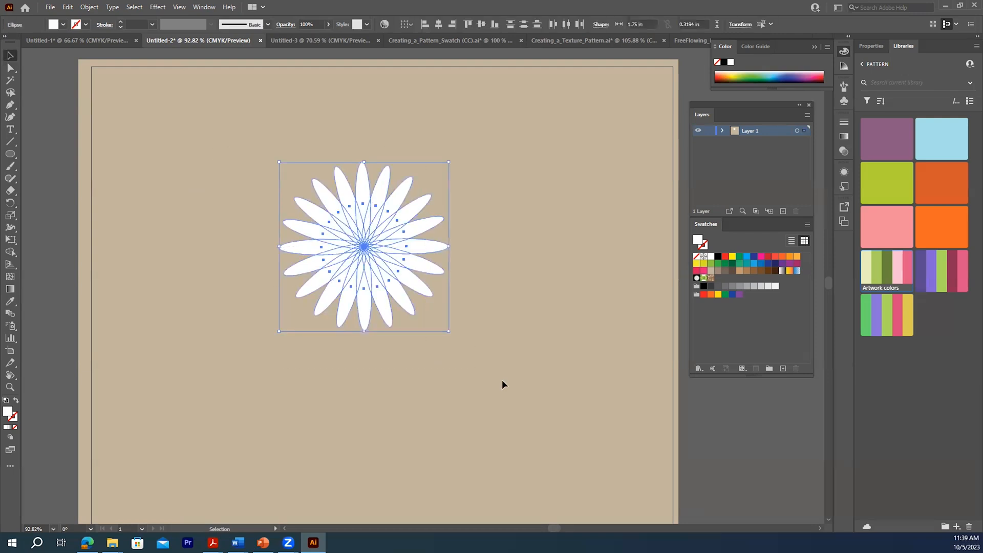
click(203, 8)
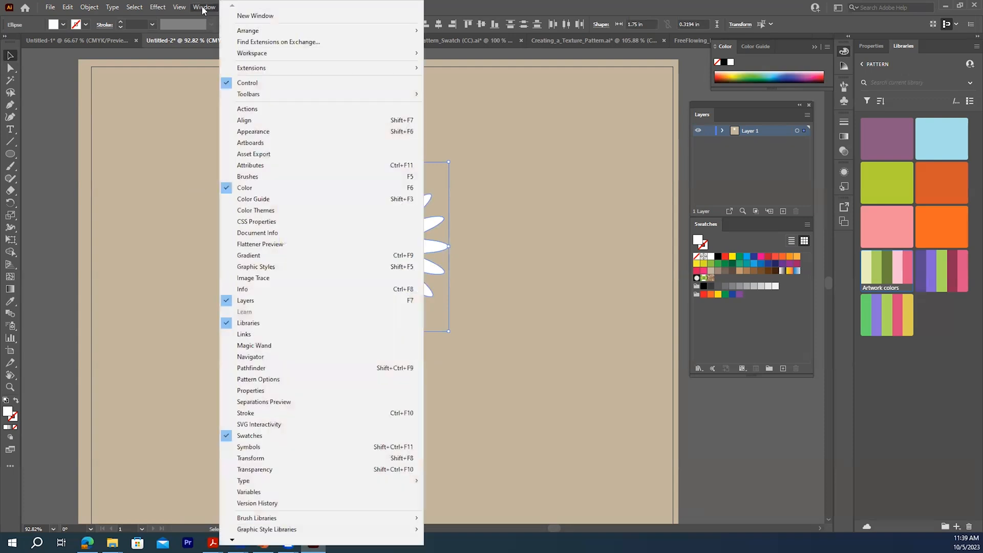
click(264, 369)
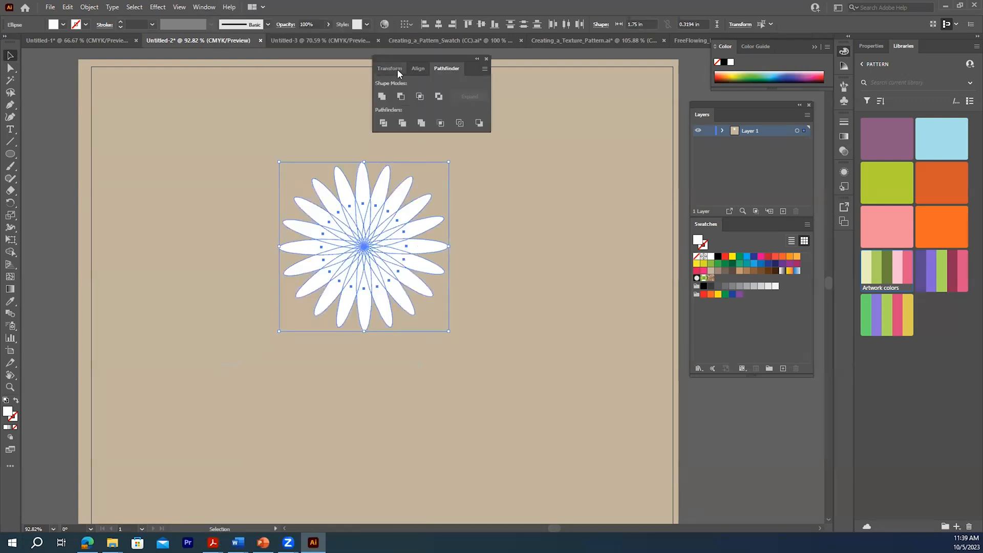
click(382, 96)
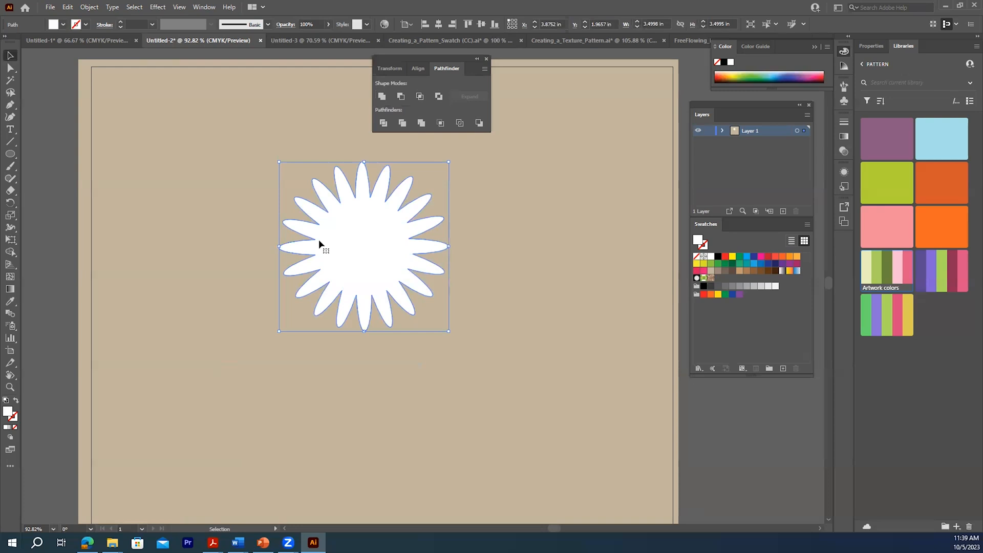
click(164, 133)
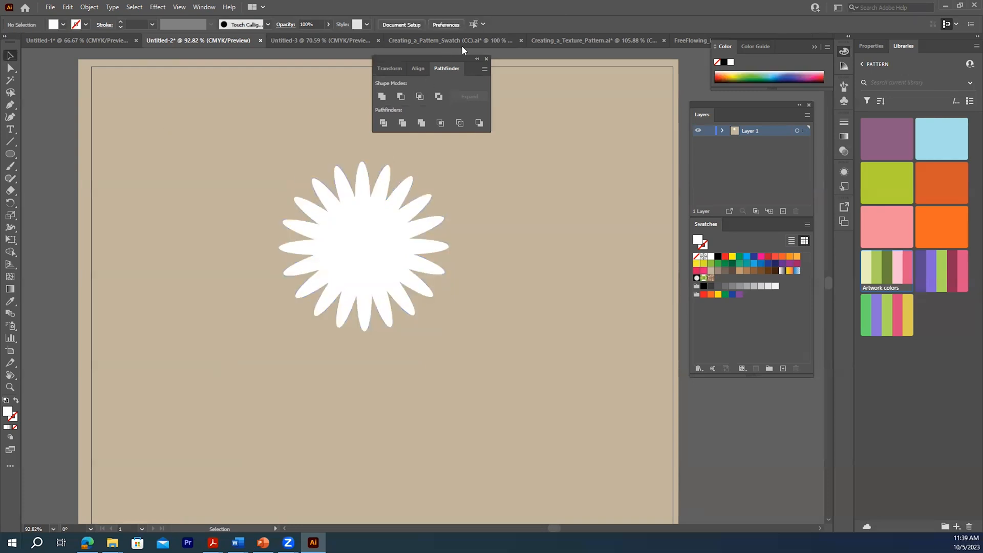
click(486, 59)
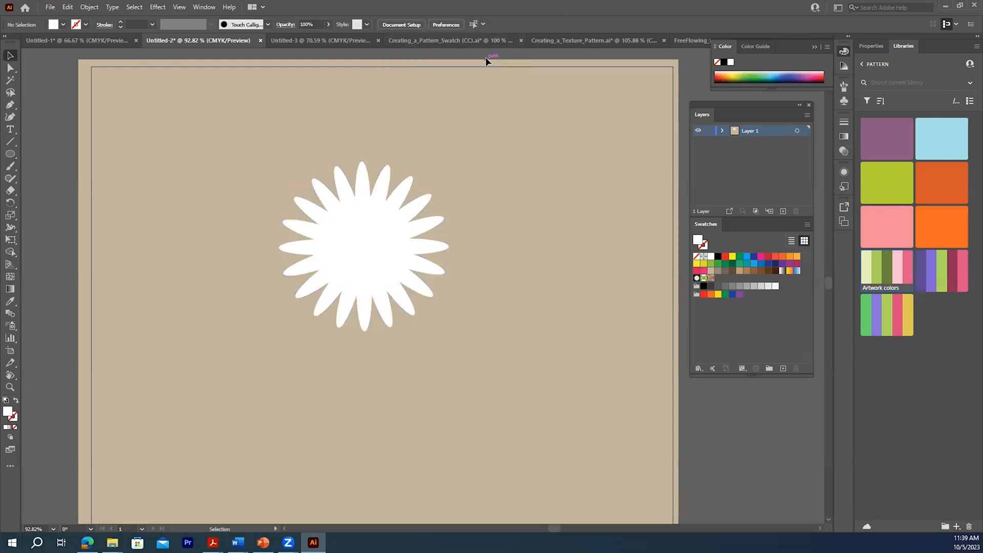
- Draw a circle about 0.57 in across, centre it on the flower, and fill it with orange
click(10, 154)
drag(350, 237, 378, 261)
click(11, 55)
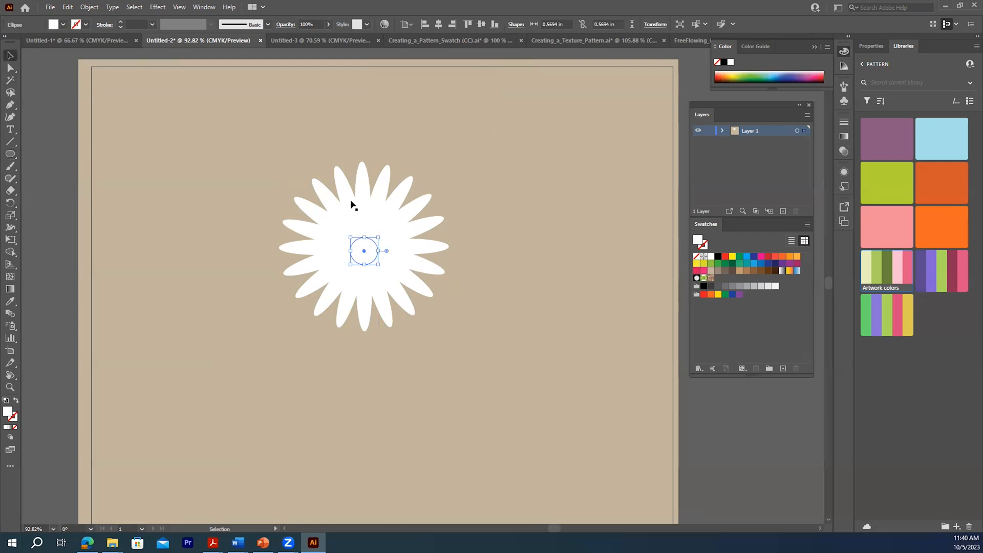
drag(362, 250, 363, 246)
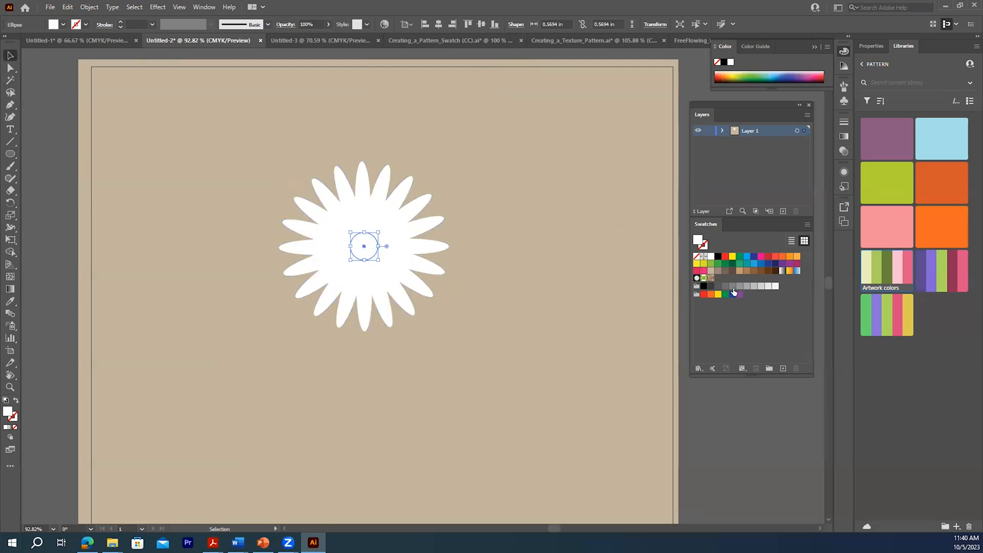
click(710, 294)
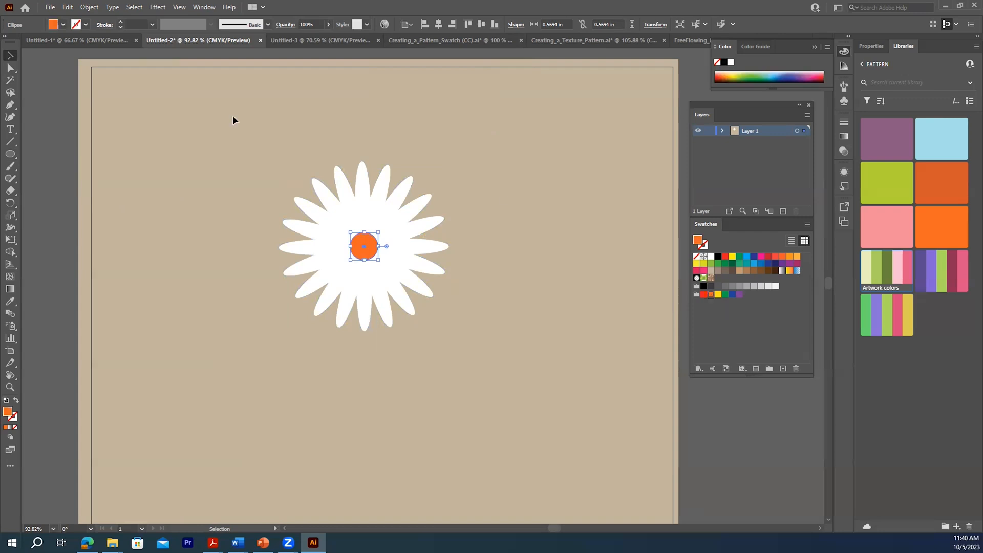
key(v)
click(46, 119)
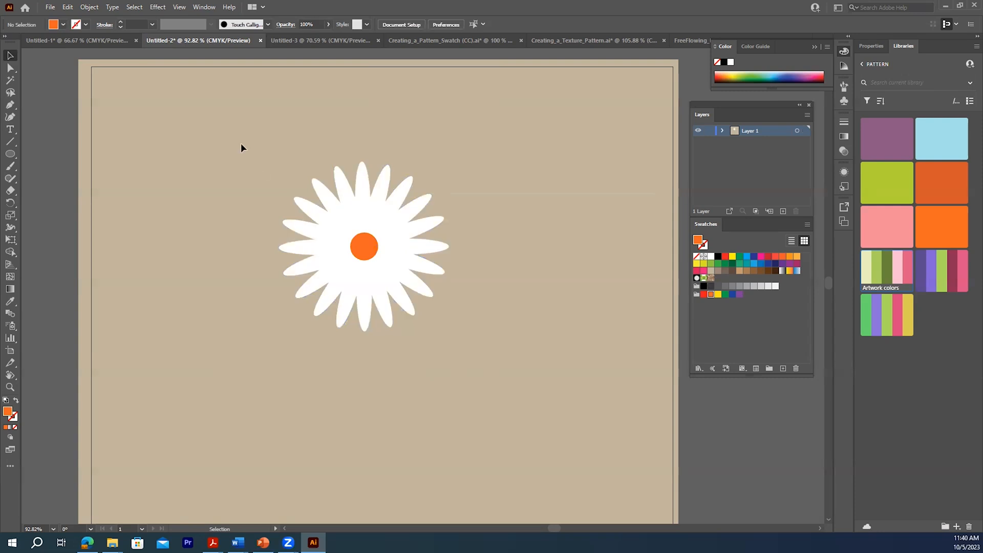
- Select the white flower together with its orange centre and make a new pattern from them
drag(241, 144, 466, 337)
drag(490, 371, 491, 371)
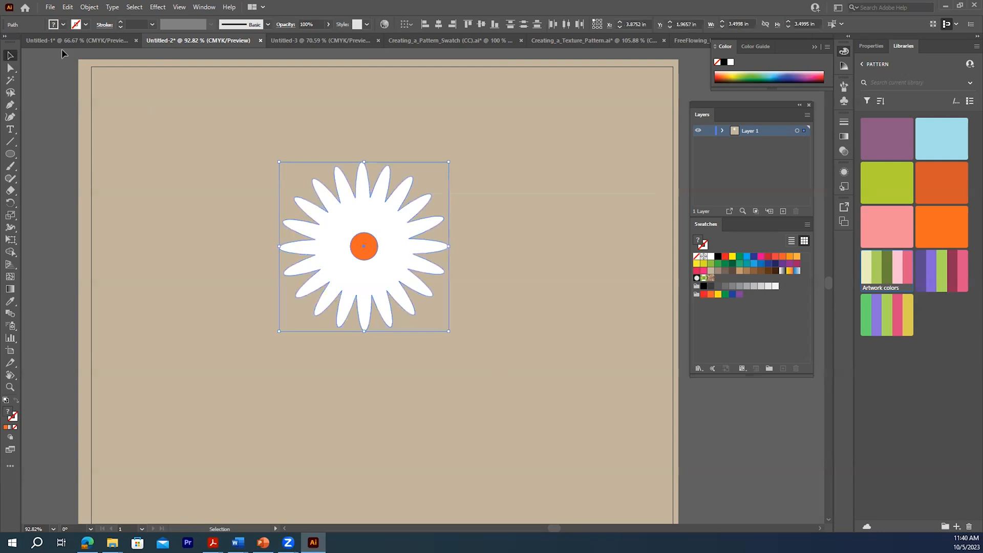
click(85, 9)
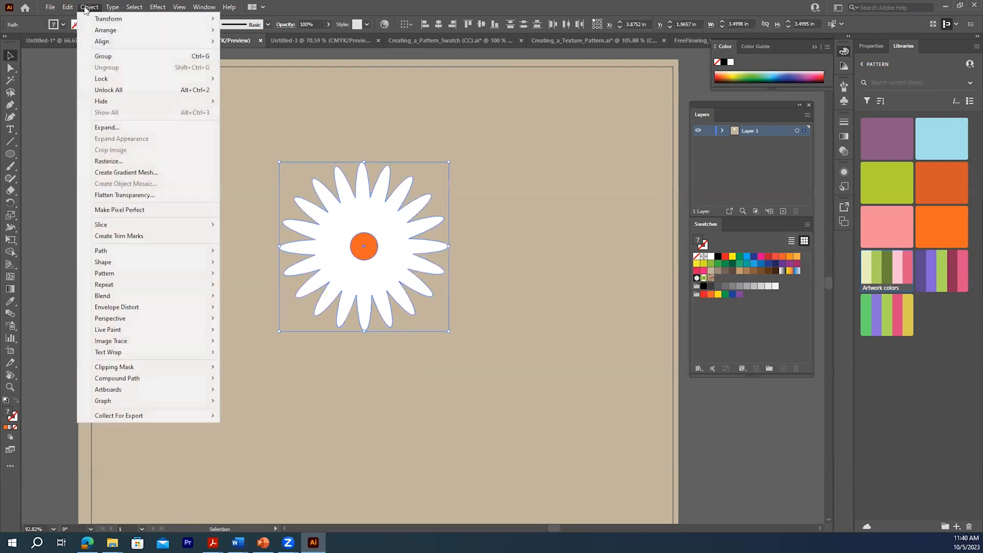
mouse_move(149, 273)
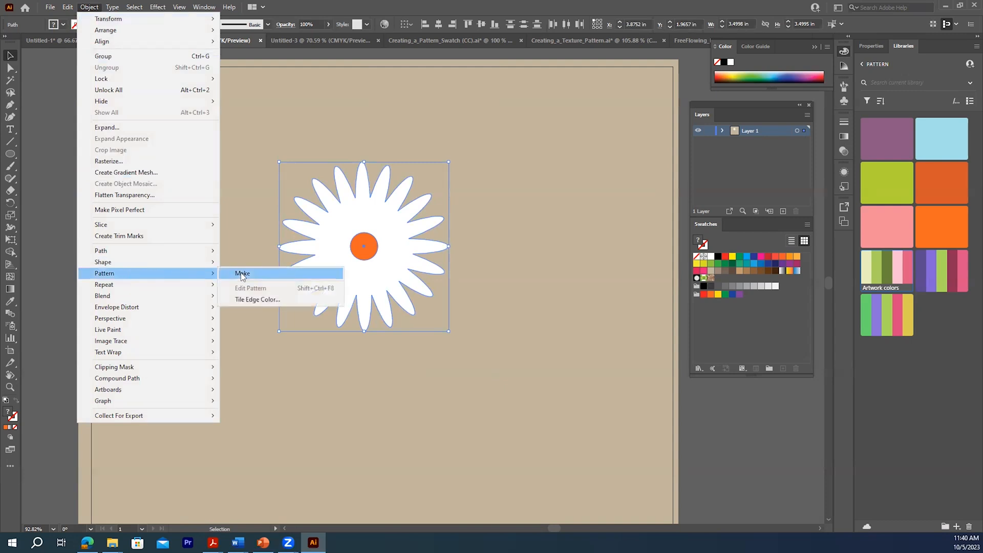
click(243, 275)
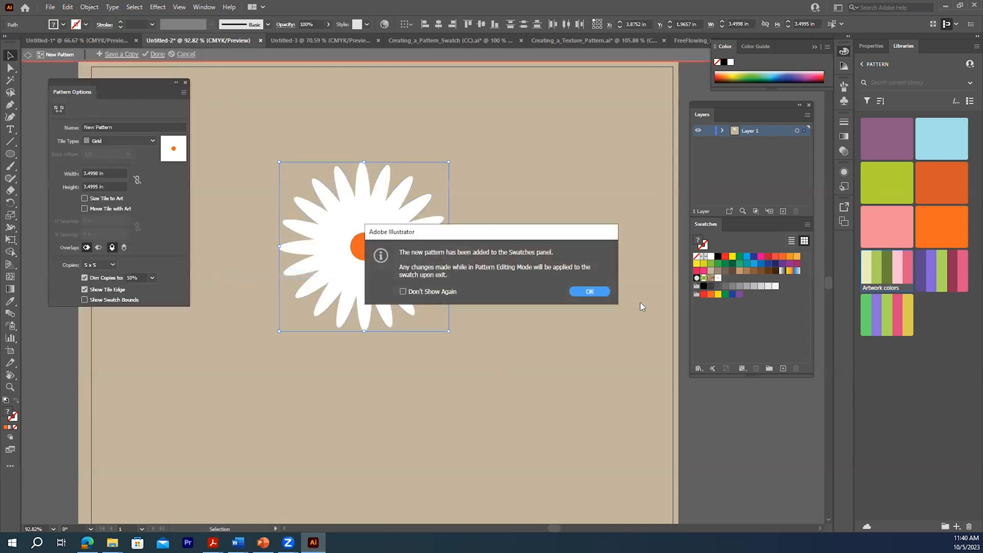
- Name the new pattern "Grid pattern", keep the Grid tile type, and finish pattern editing
click(590, 292)
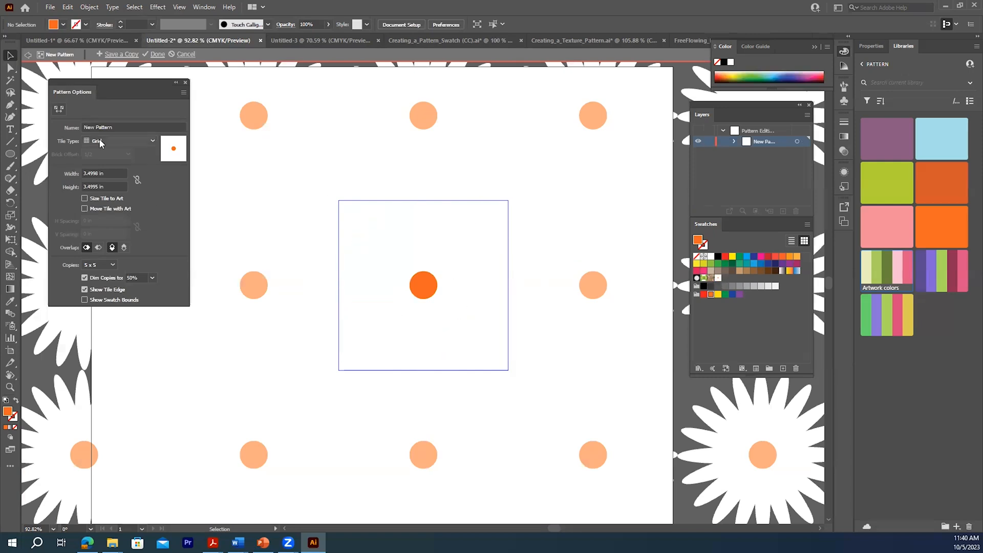
drag(112, 128, 76, 124)
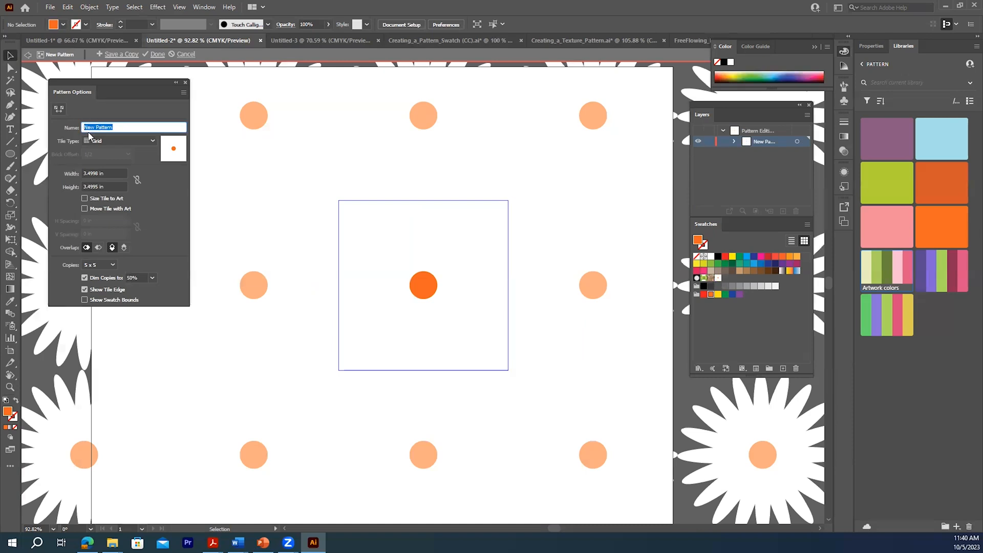
text(Grid)
click(156, 55)
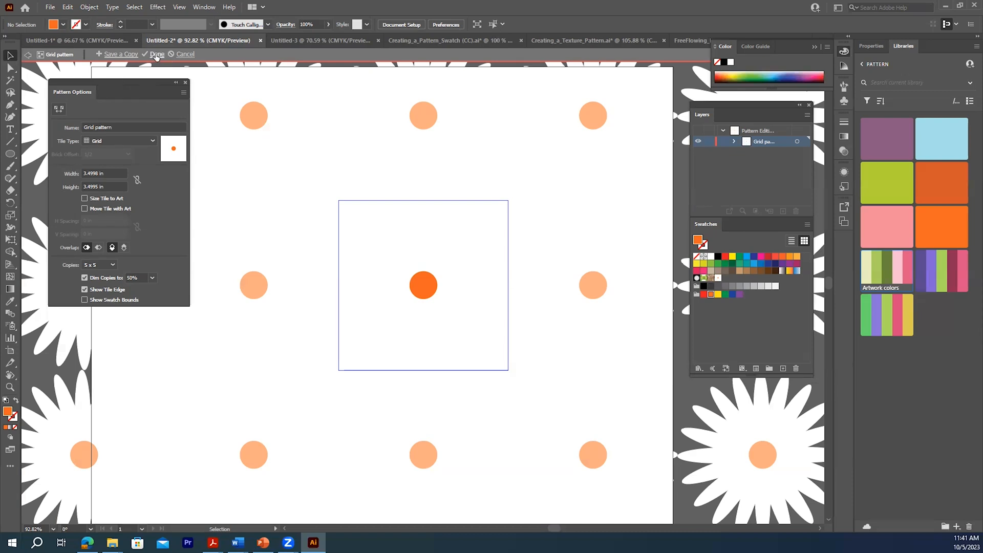
click(156, 55)
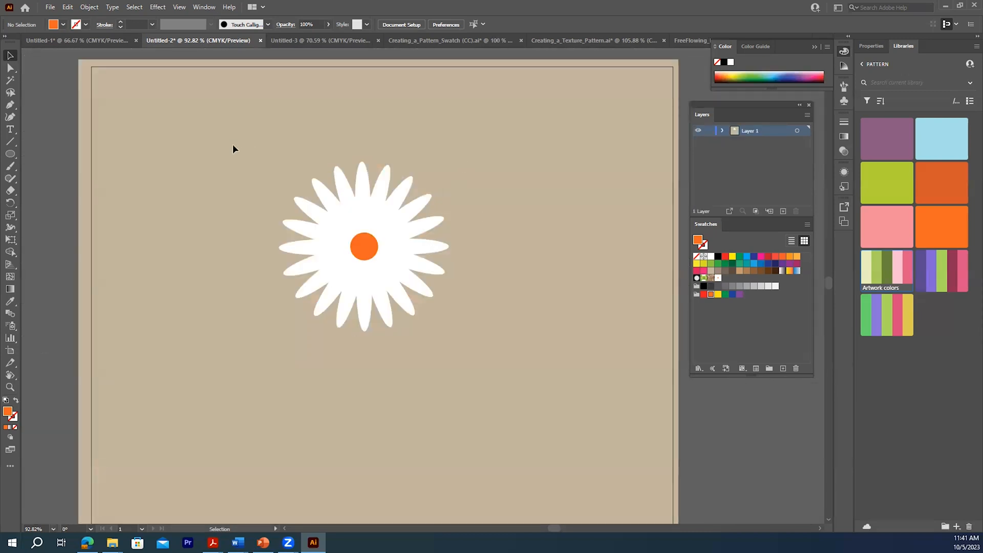
- Delete the daisy artwork and the tan background rectangle to leave the artboard empty
drag(469, 361, 469, 361)
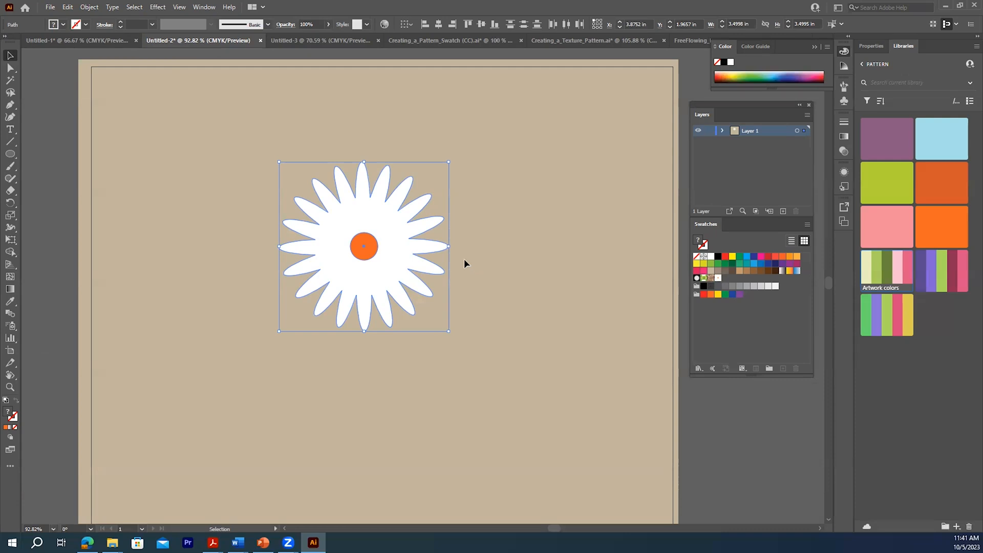
key(Delete)
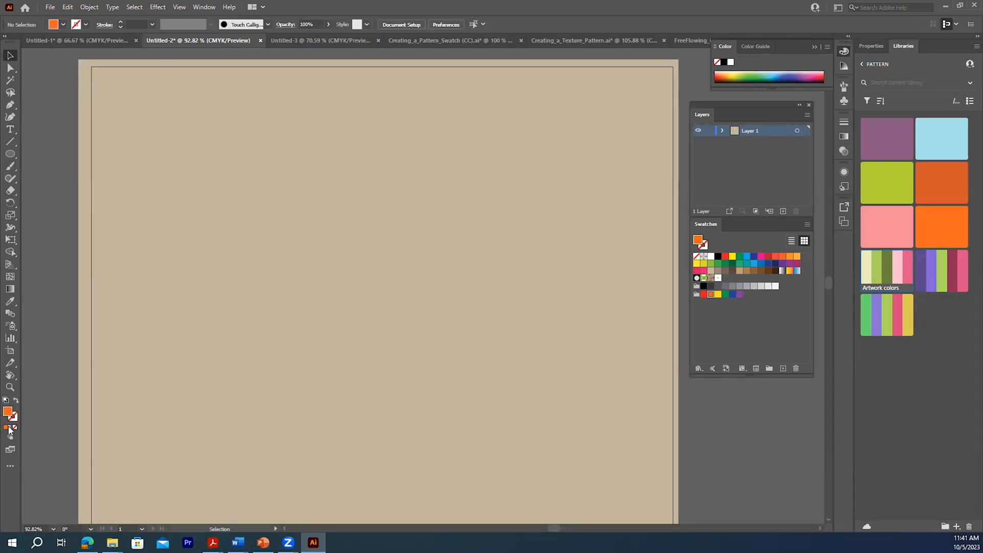
click(10, 387)
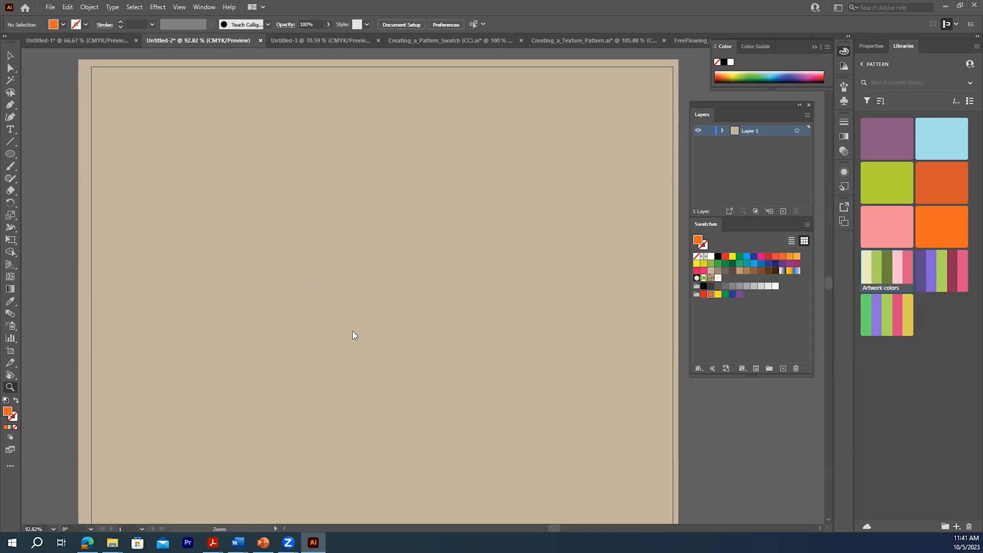
alt+click(420, 300)
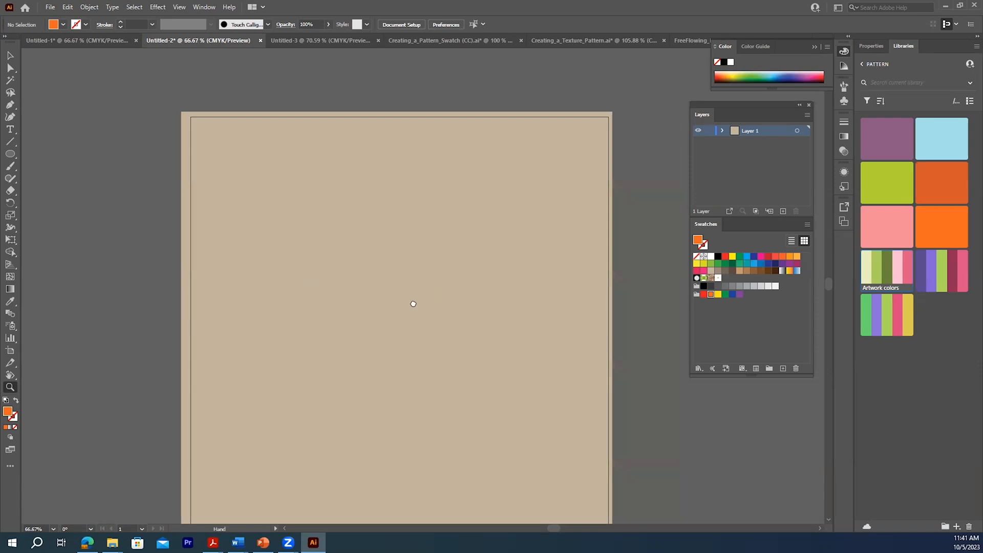
drag(413, 243, 407, 255)
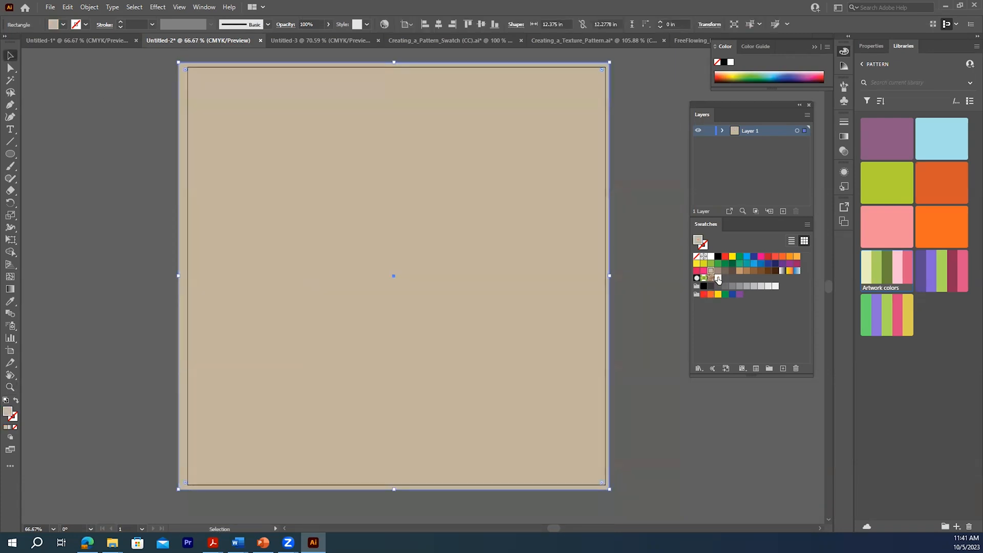
drag(718, 278, 227, 237)
key(Delete)
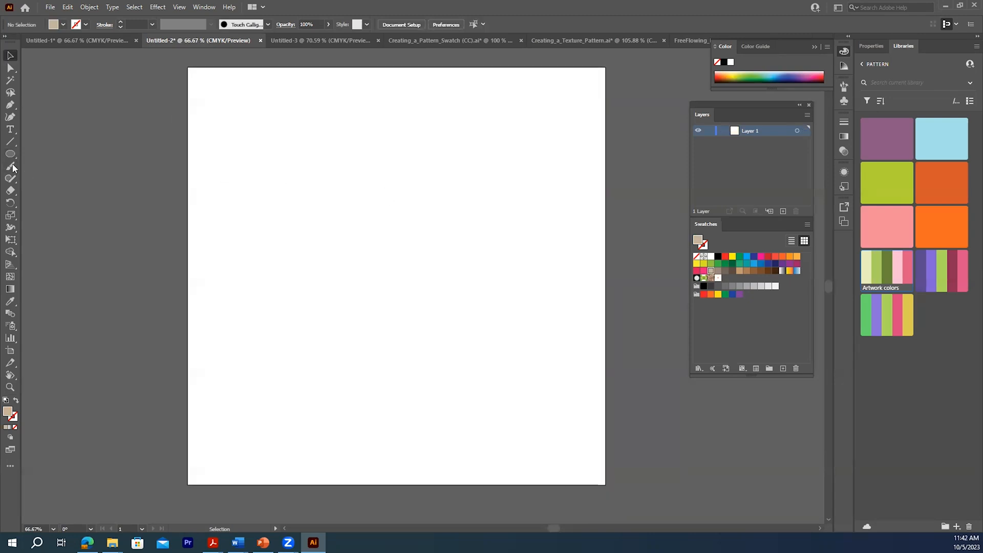
- Draw a 12 by 12 in rectangle covering the whole artboard, filled with the Grid pattern swatch
drag(10, 153, 45, 151)
click(718, 279)
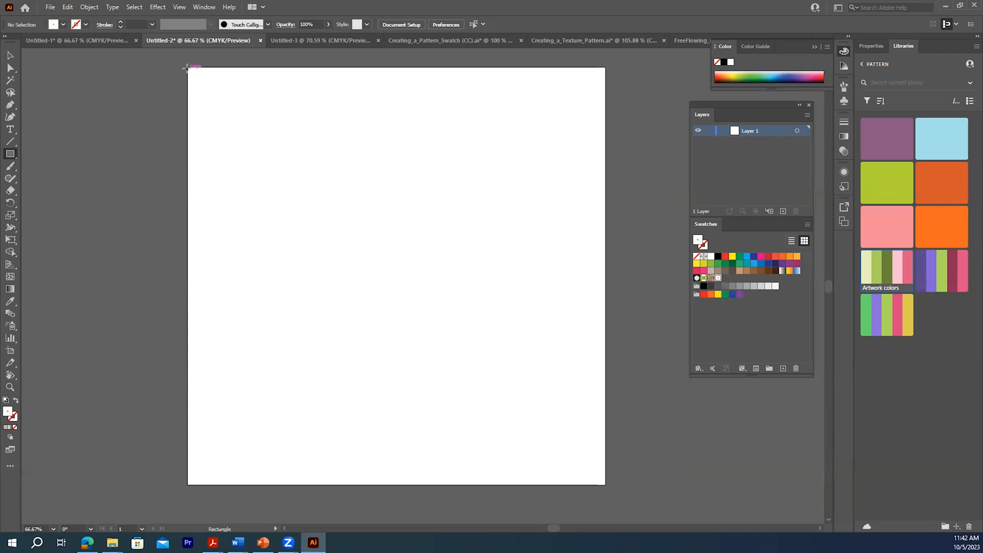
drag(186, 68, 605, 485)
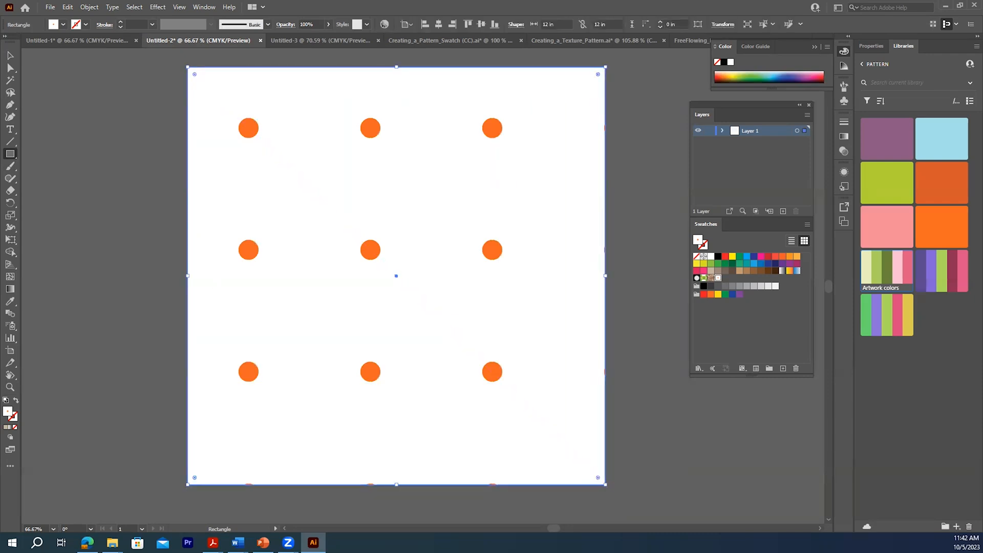
click(11, 55)
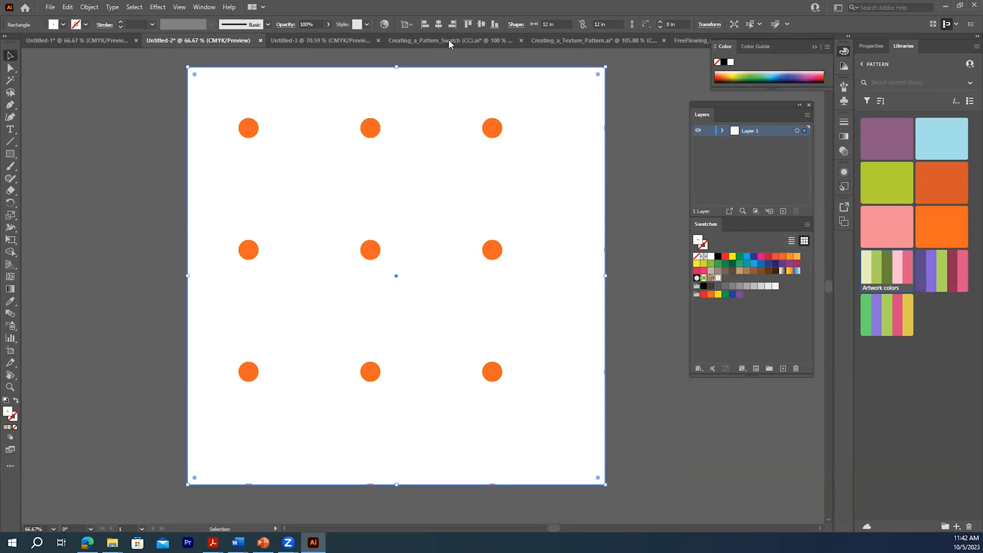
- Add a second fill to the square through its Appearance and colour the upper fill yellow-green
click(201, 7)
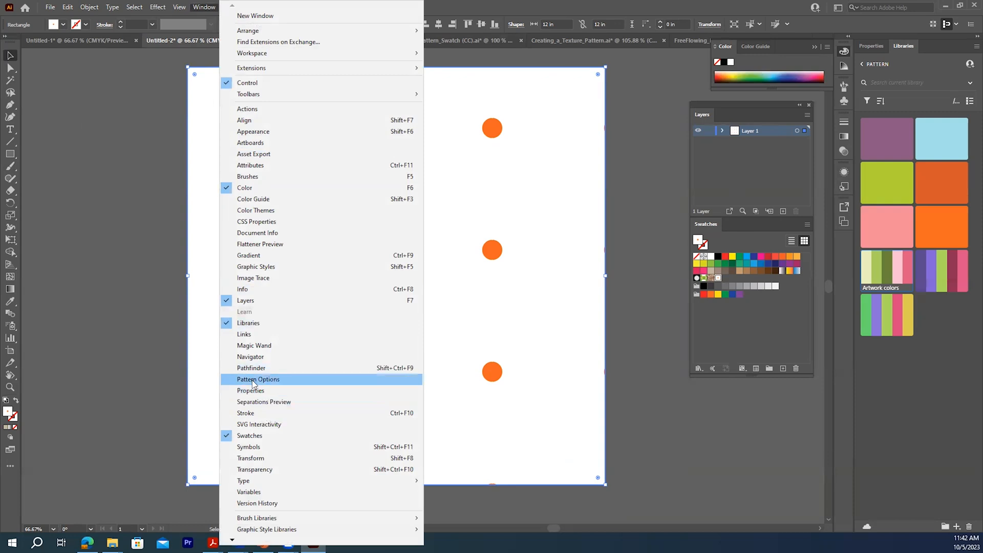
click(241, 134)
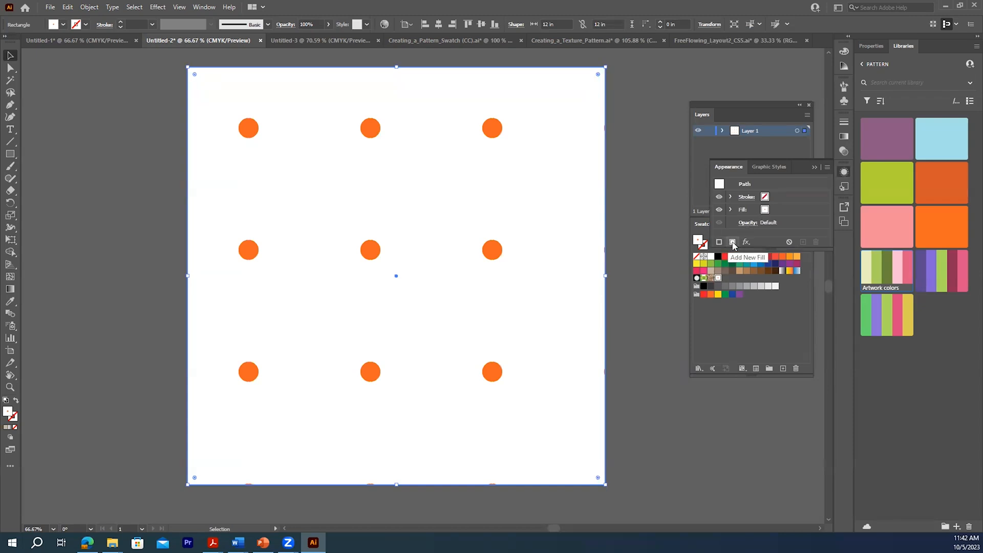
click(733, 243)
drag(794, 201, 796, 215)
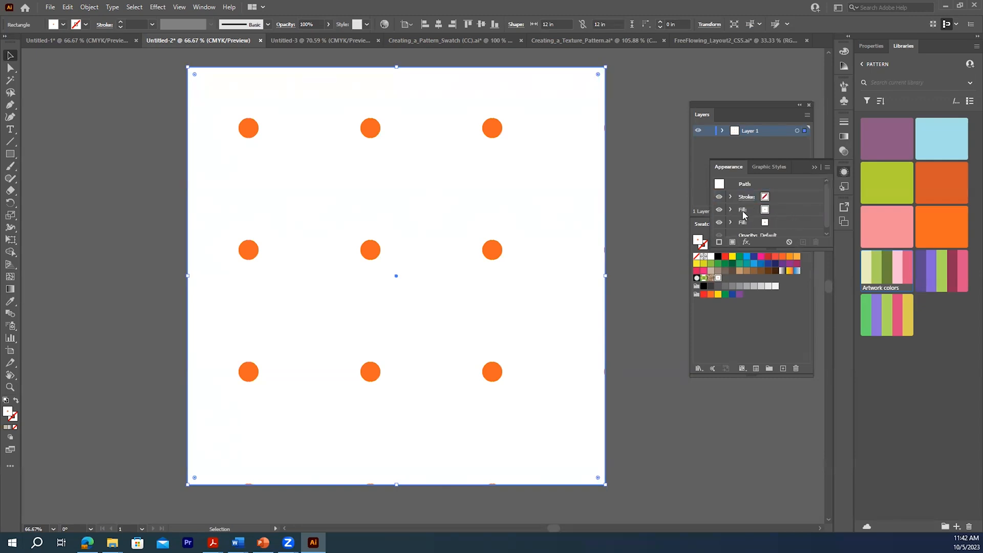
click(772, 211)
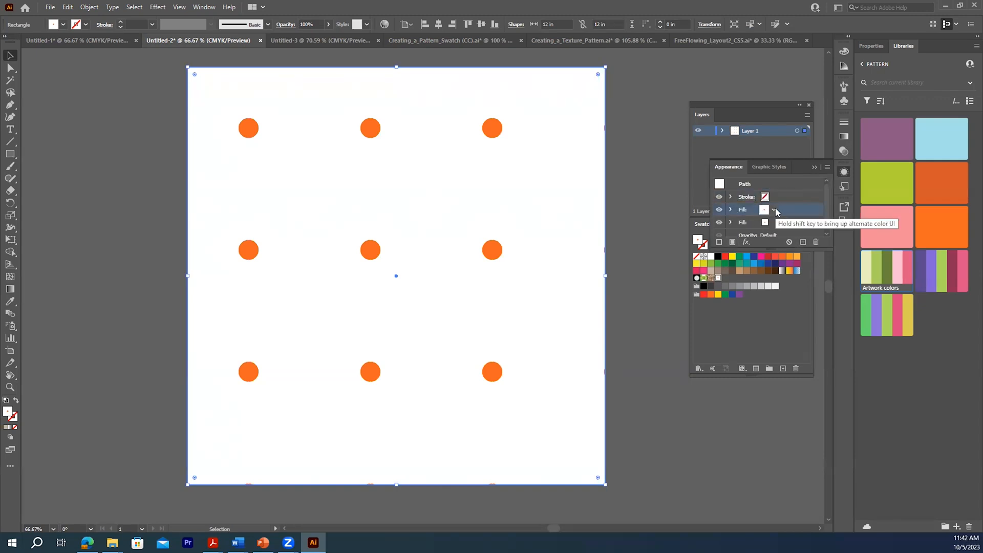
click(774, 211)
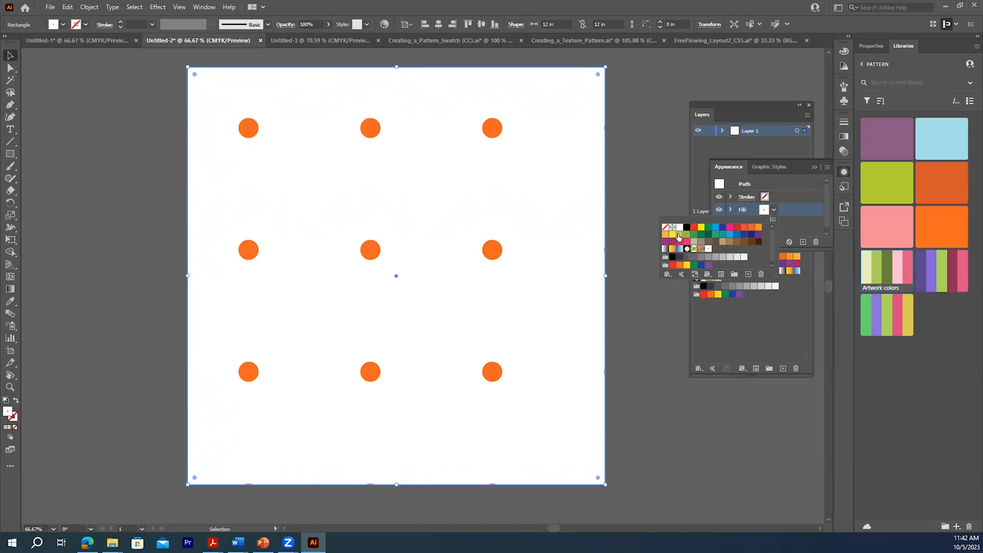
click(679, 235)
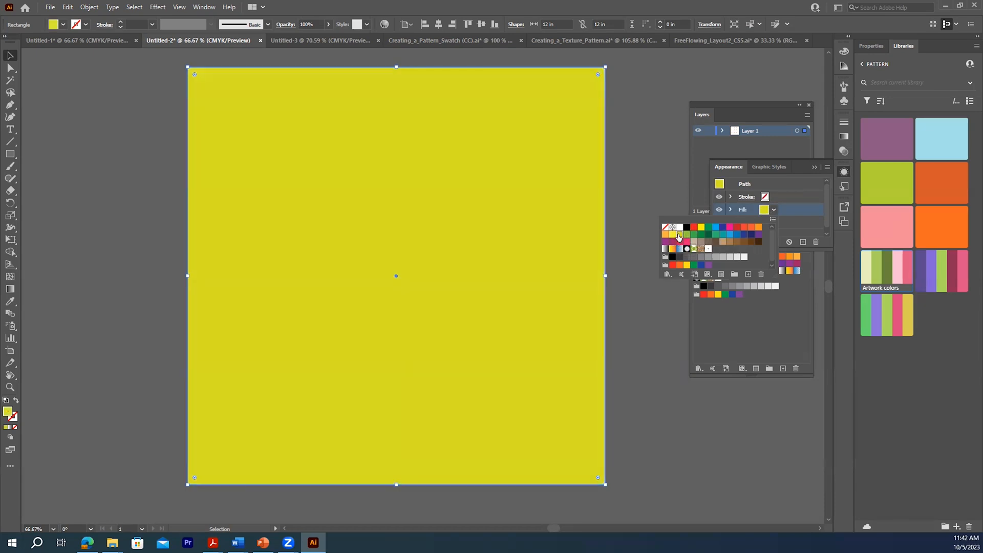
- Move the yellow-green fill beneath the daisy pattern fill and deselect the square
click(800, 197)
drag(787, 210, 794, 226)
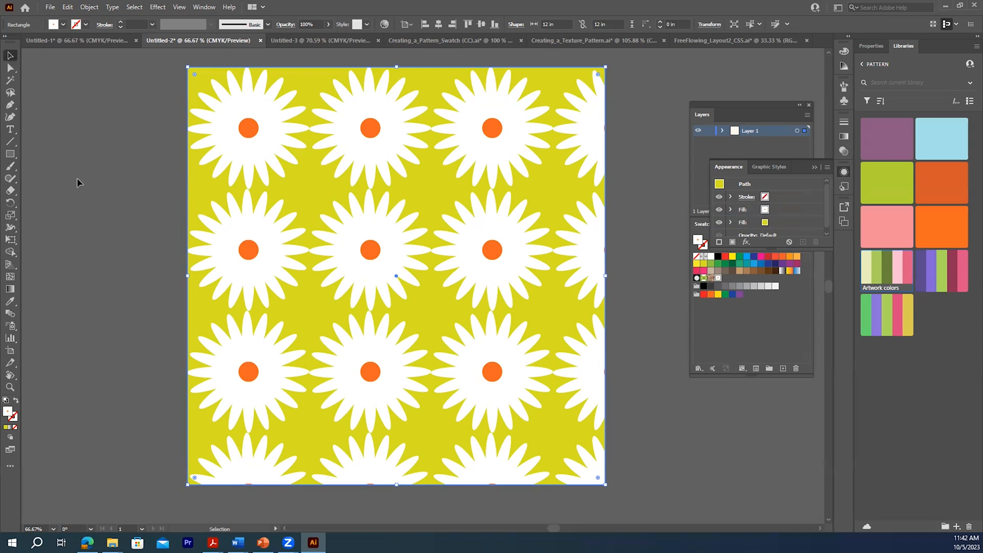
click(642, 228)
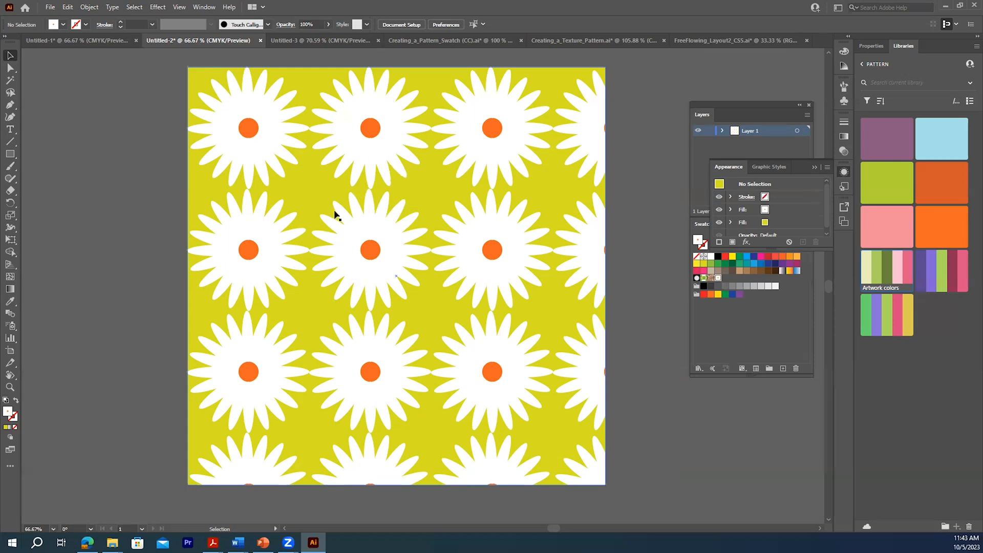
- Try the Brick by Row and Brick by Column tile types on the Grid pattern and discard the changes
double_click(718, 279)
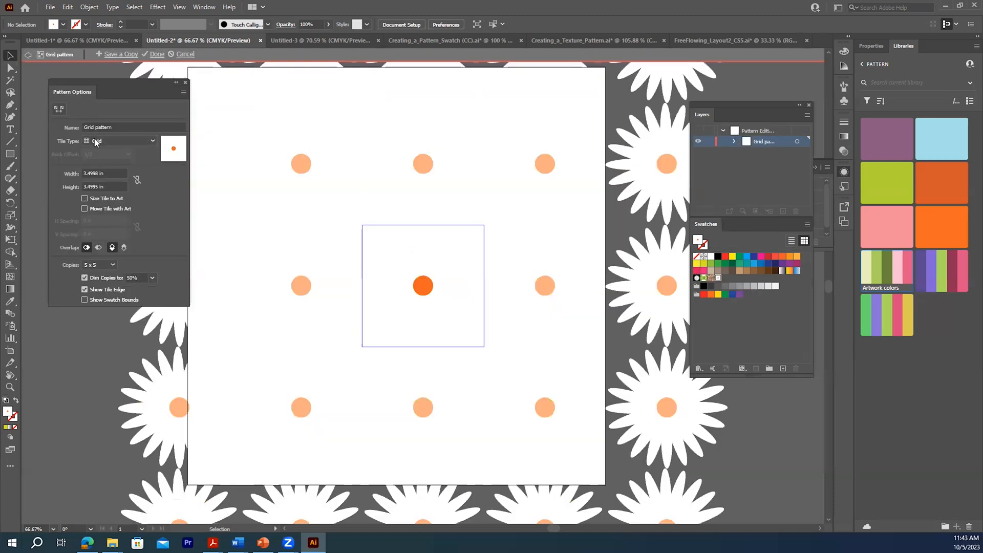
click(124, 139)
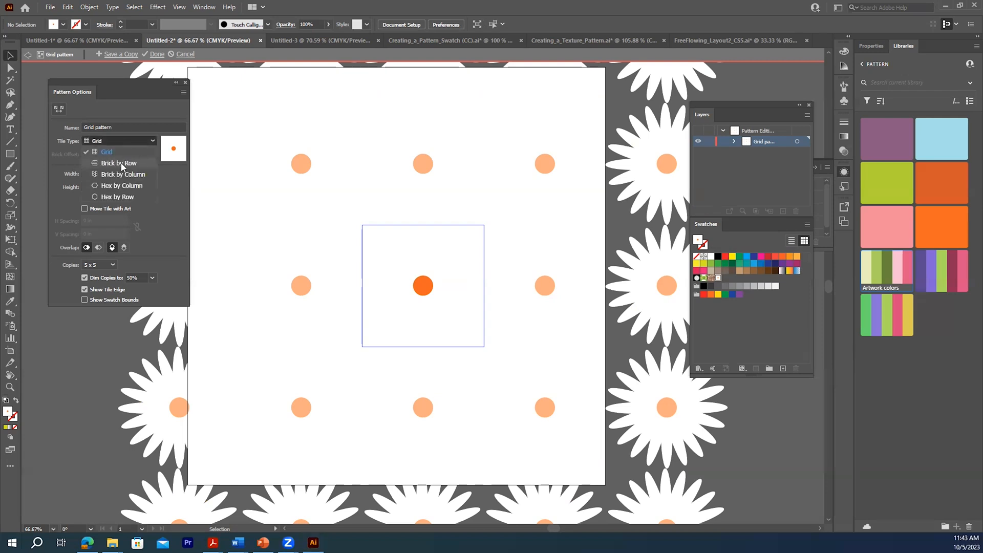
click(126, 163)
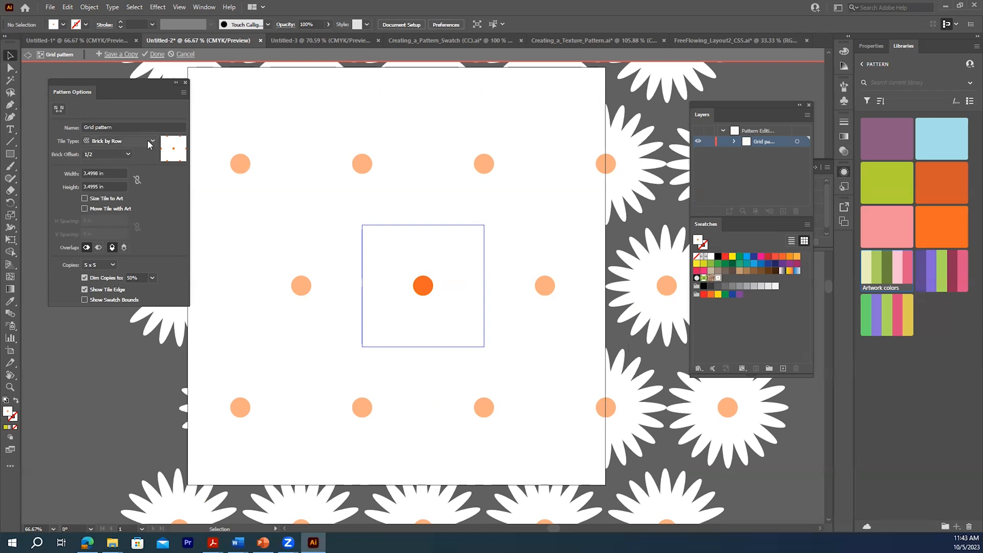
click(148, 140)
click(128, 174)
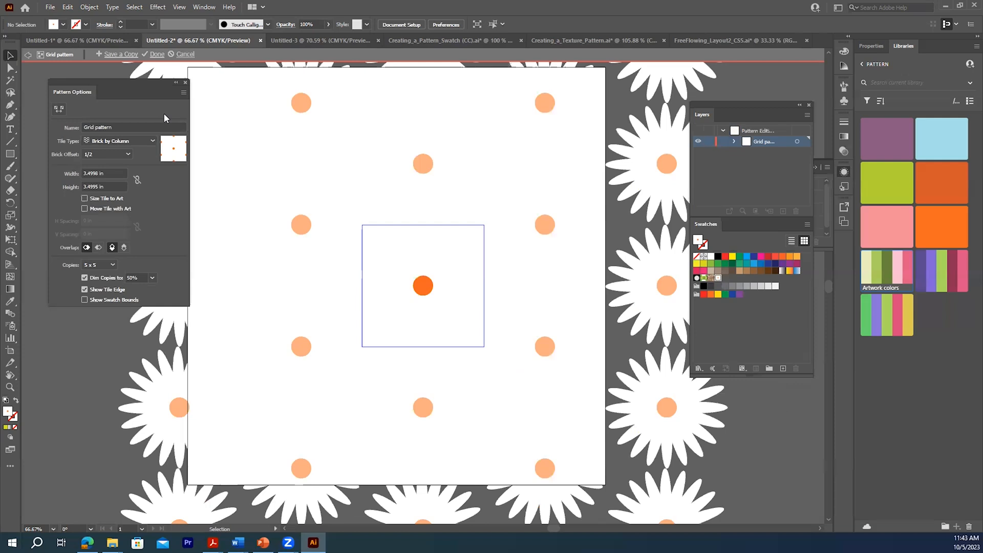
click(184, 54)
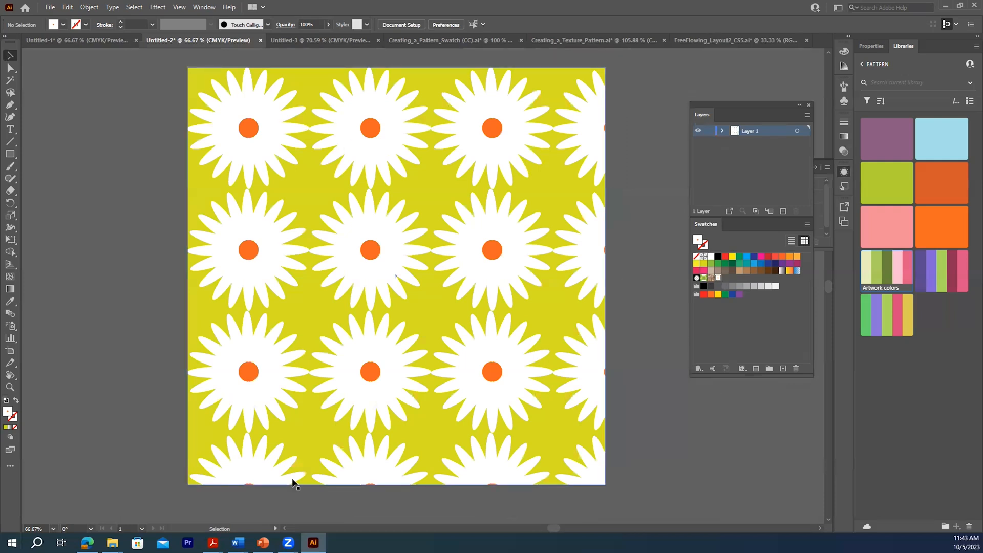
- Switch to the Creating_a_Pattern_Swatch (CC).ai document and make a new pattern from the entire black floral artwork and its frame
scroll(400, 163, up, 2)
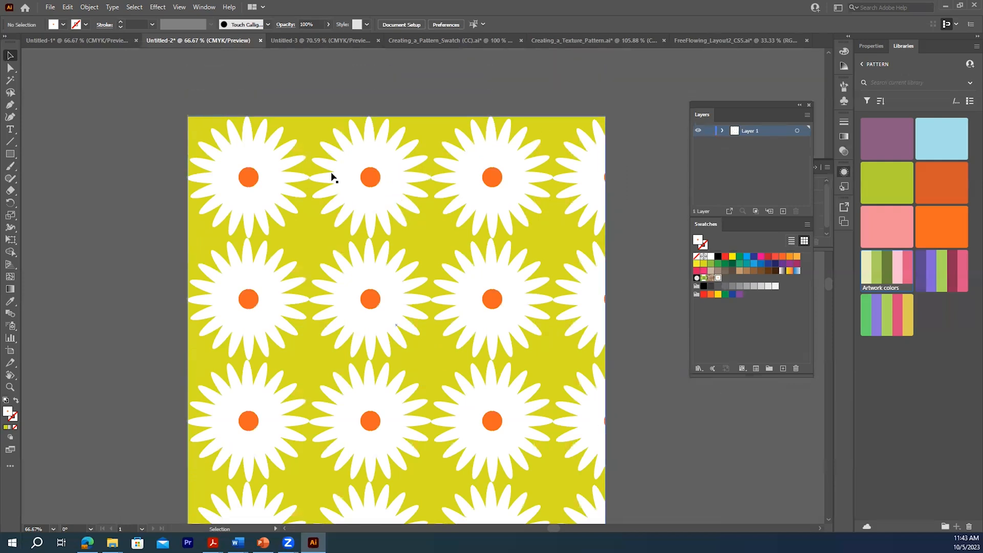
scroll(470, 212, down, 1)
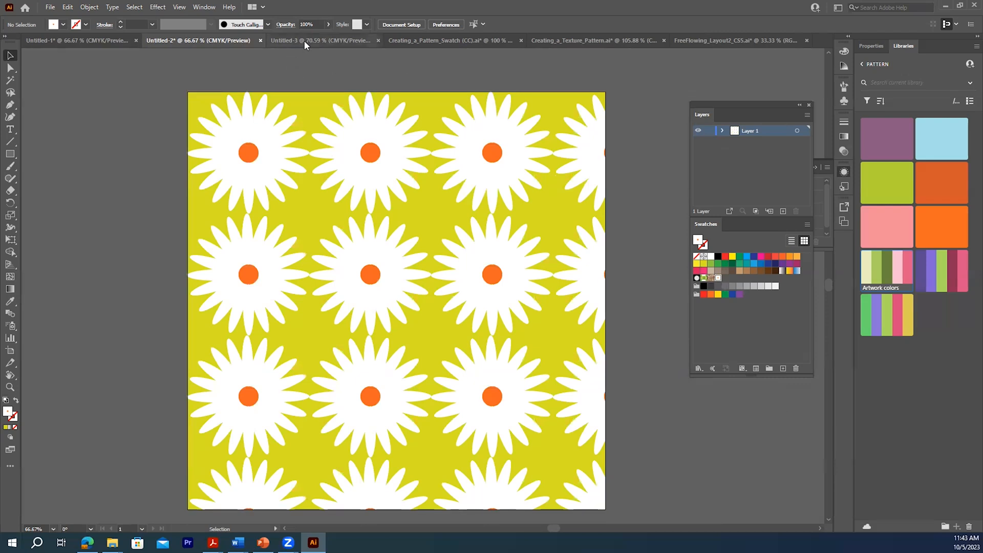
click(435, 40)
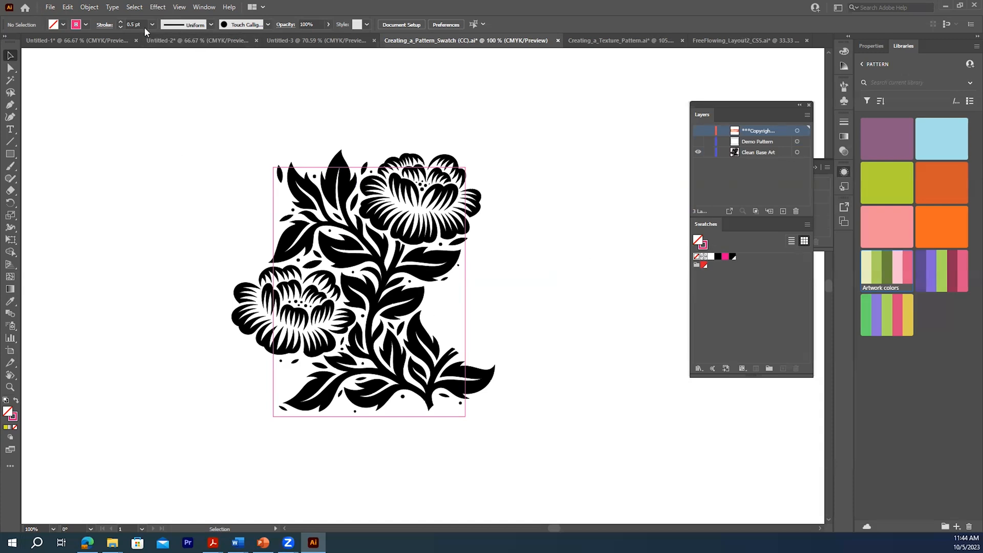
click(89, 7)
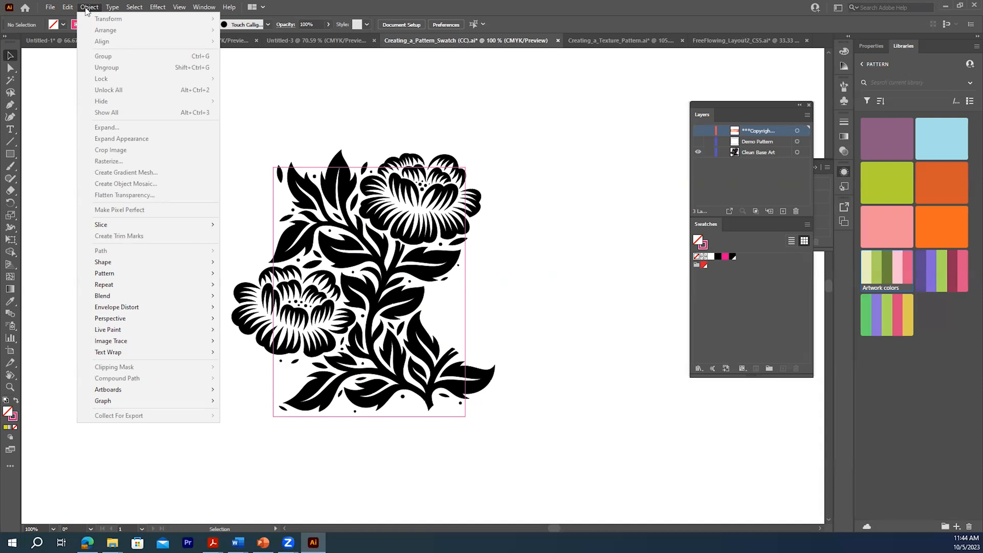
click(333, 148)
drag(206, 110, 568, 499)
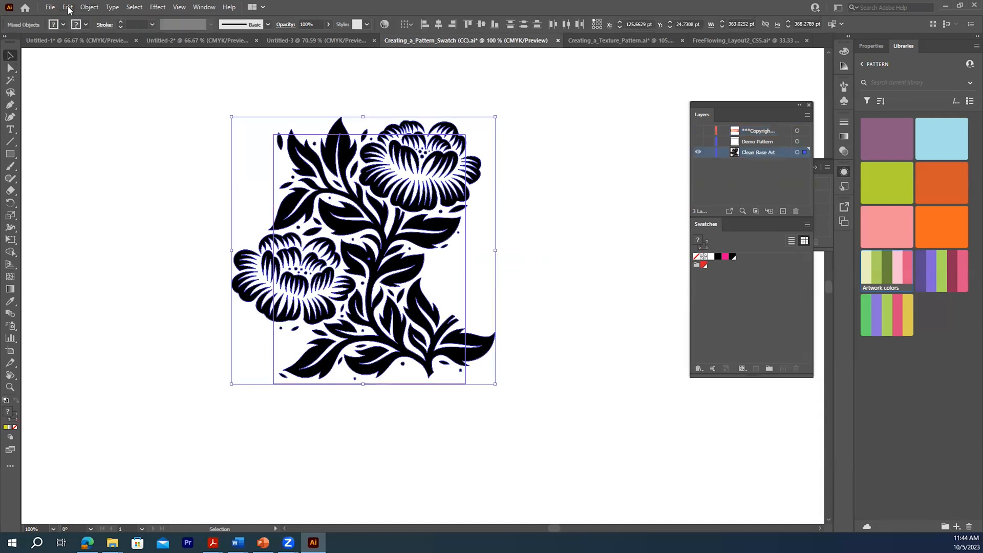
click(89, 7)
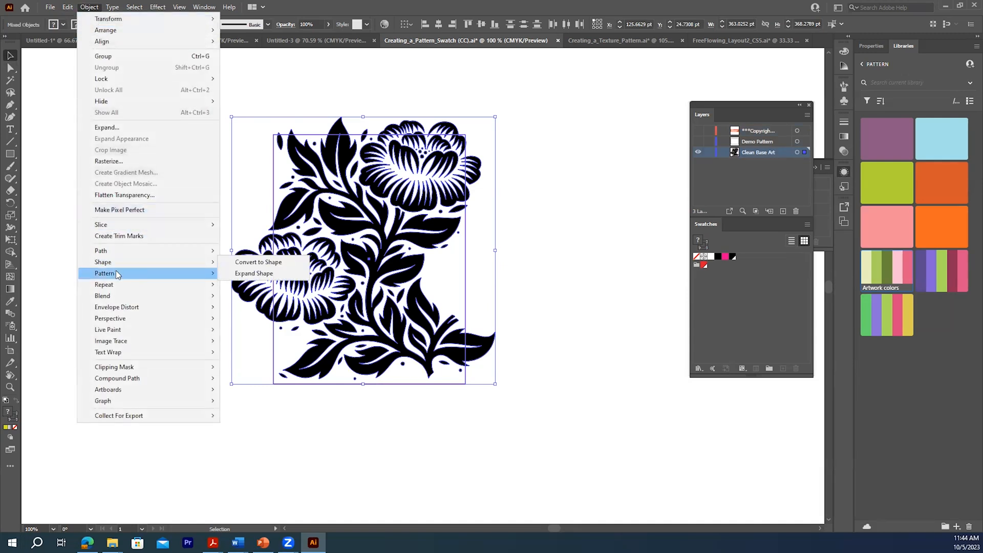
mouse_move(116, 273)
click(235, 275)
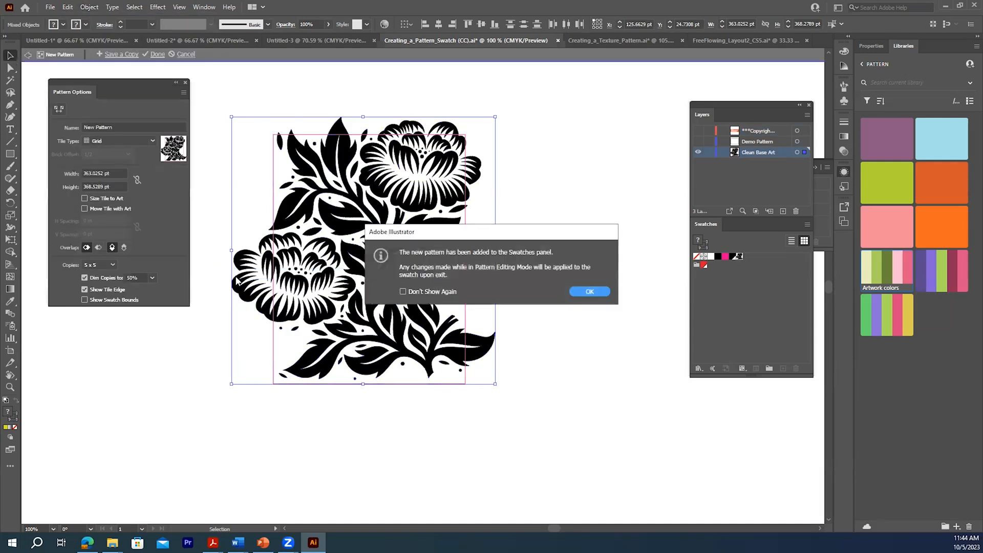
click(589, 291)
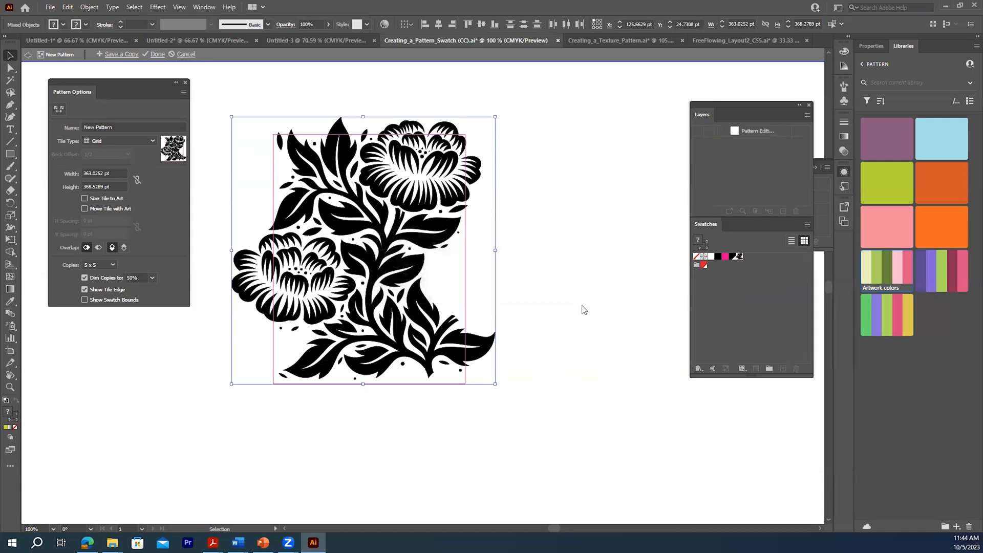
- Fit the pattern tile's left, right and top edges to the pink frame with the Pattern Tile Tool, making it 264.6228 by 344.07 pt
click(58, 109)
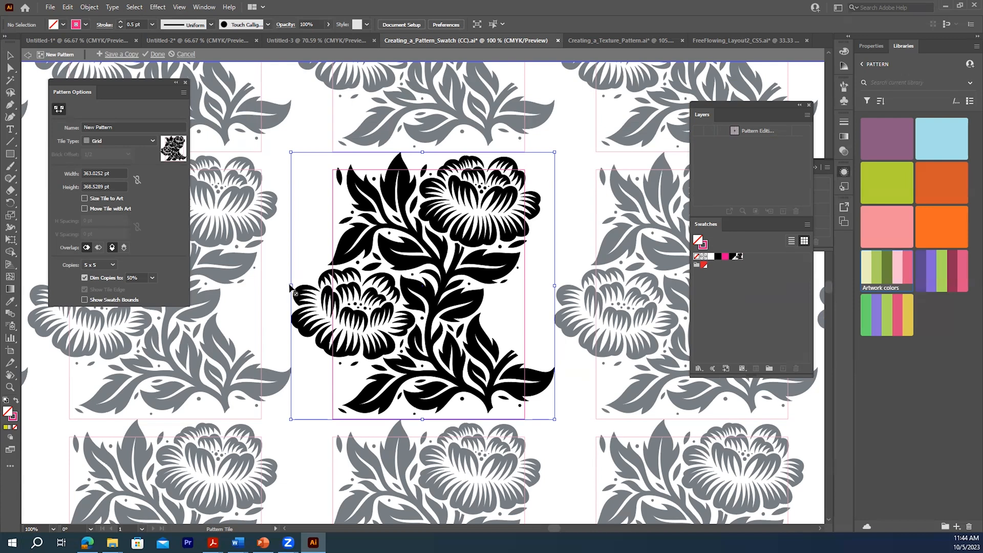
drag(291, 287, 332, 297)
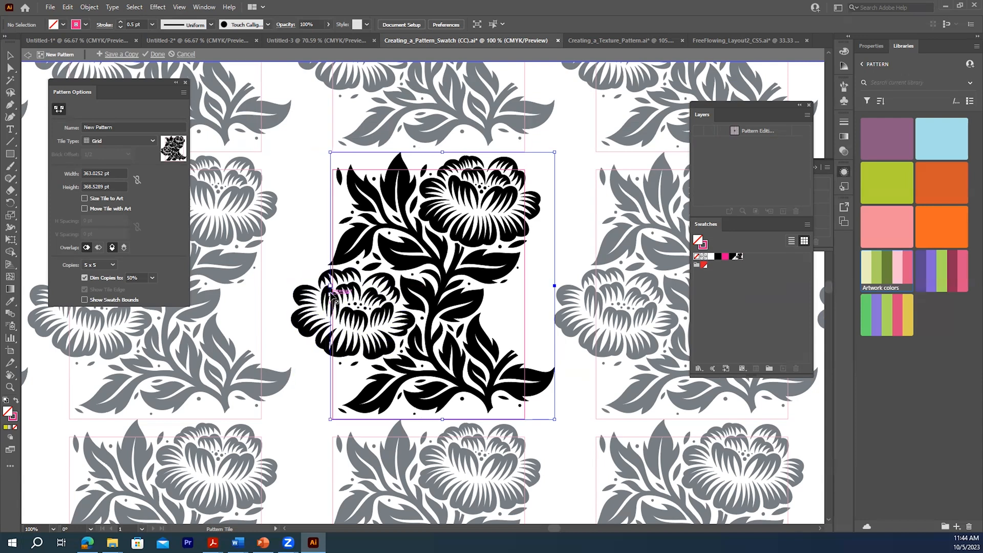
drag(332, 296, 335, 297)
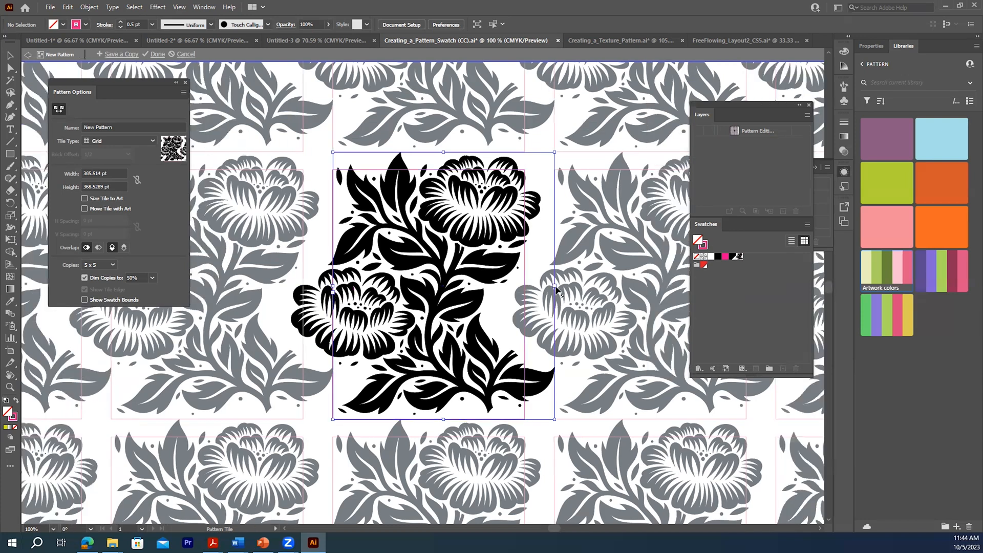
drag(554, 286, 525, 287)
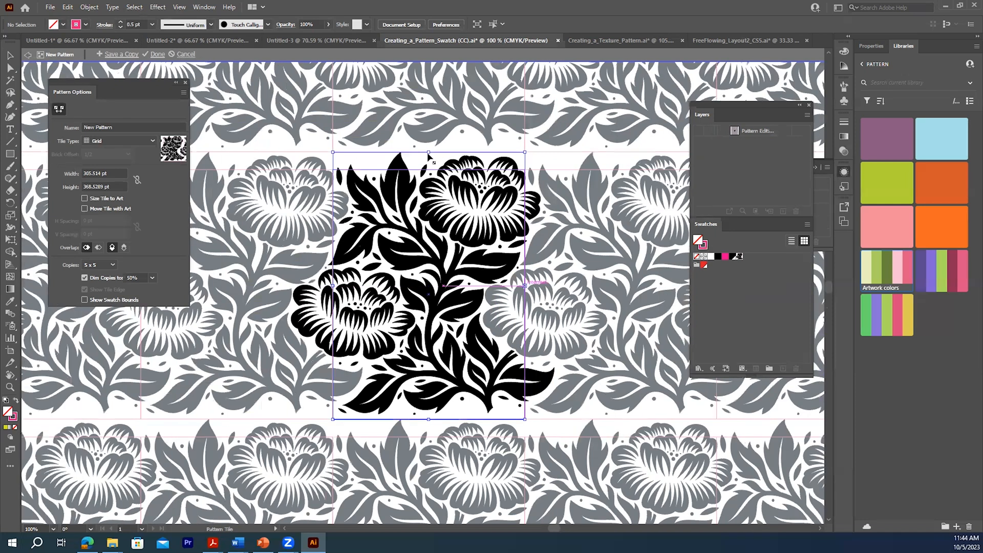
drag(428, 152, 429, 170)
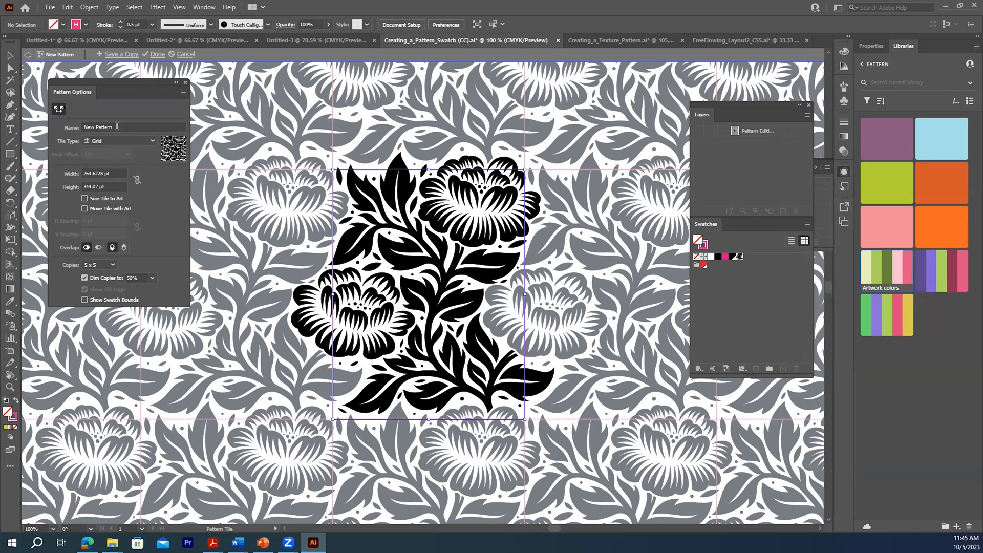
- Name the pattern Allover layout and delete the pink frame rectangle from the tile artwork
drag(116, 126, 68, 124)
text(Allover layout)
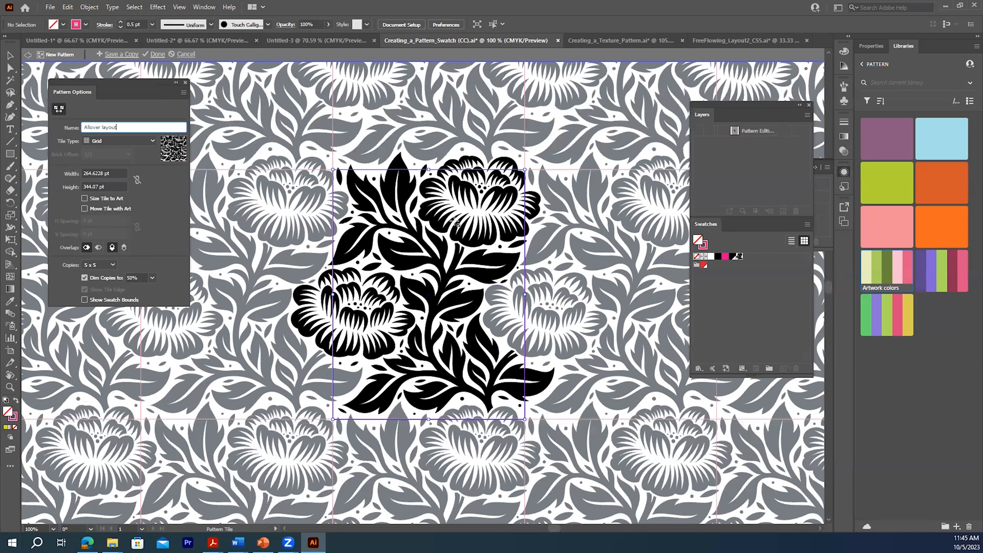
click(10, 55)
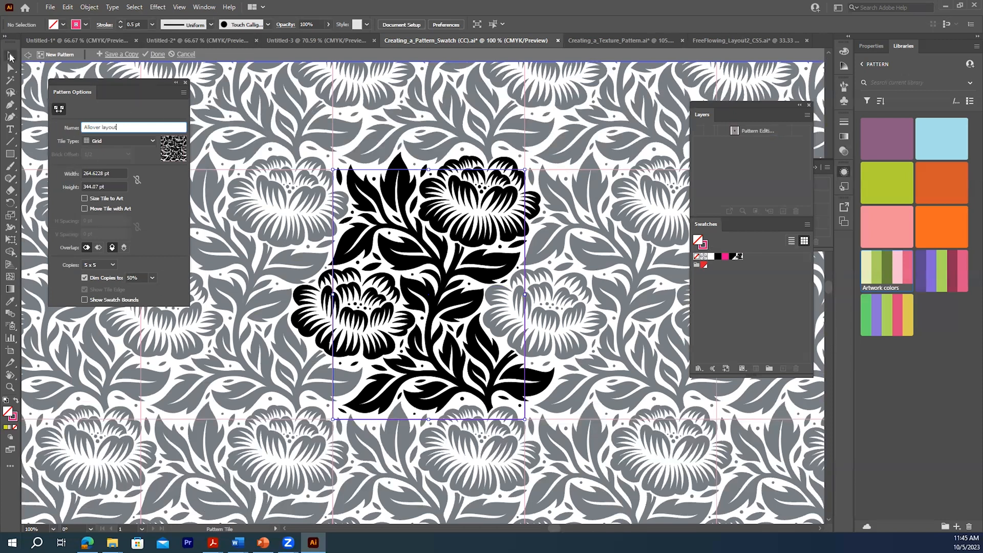
click(529, 186)
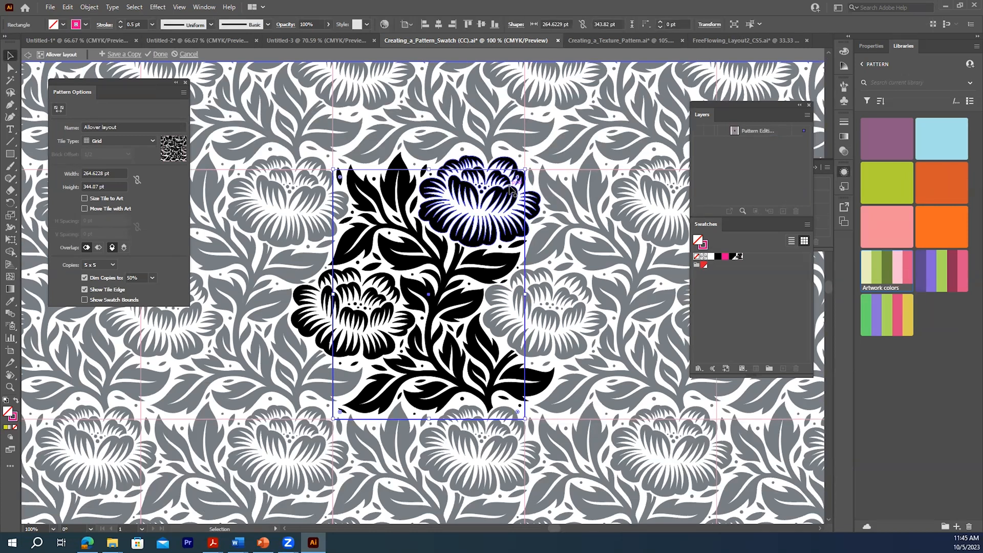
key(Delete)
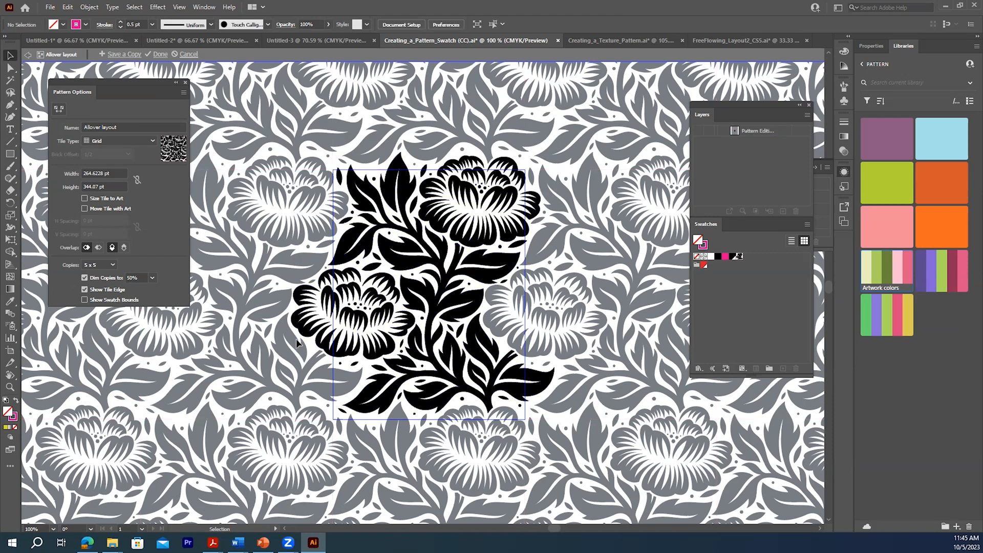
- Recolour all the floral artwork in the tile with the pink swatch and finish editing the pattern
key(ctrl+a)
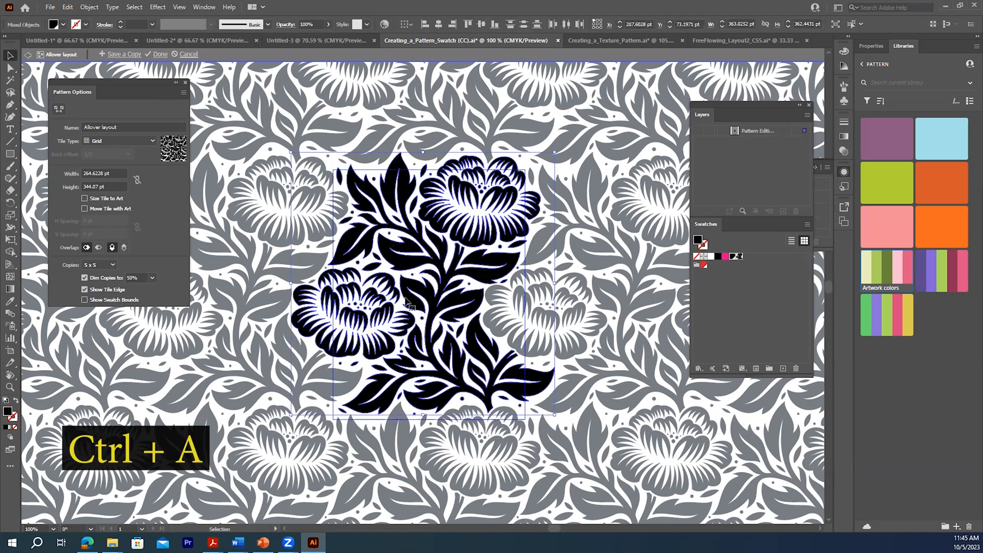
click(724, 257)
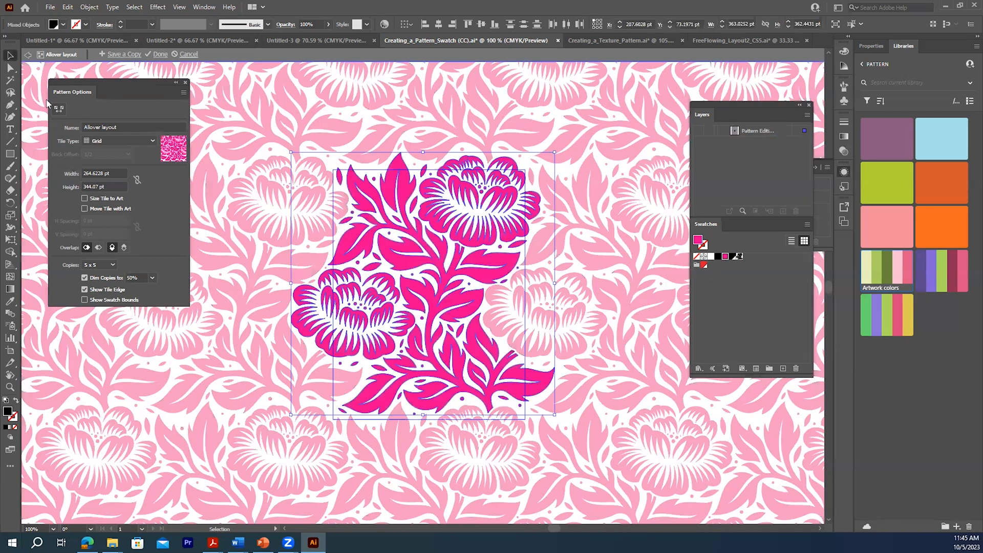
click(159, 54)
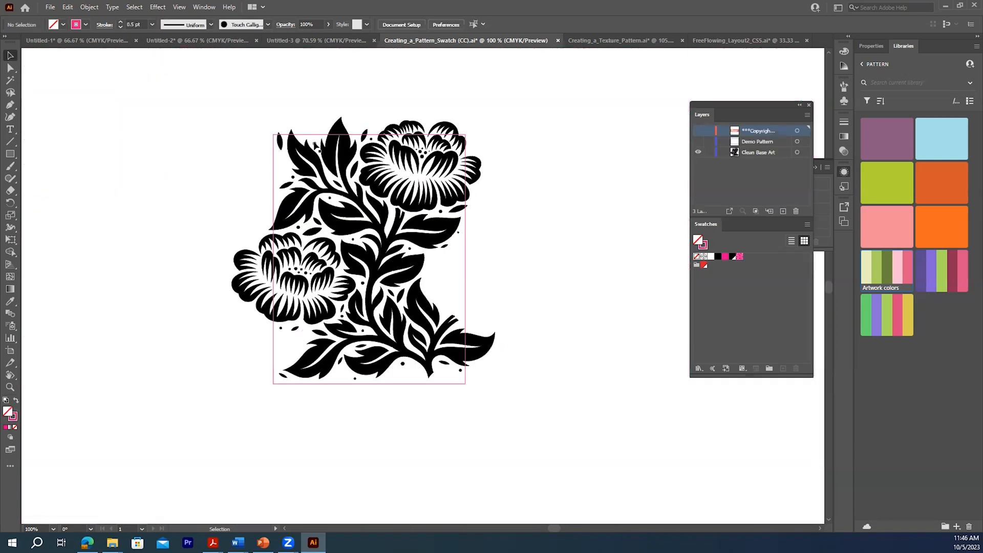
- Delete the original black artwork and draw a rectangle about 815 by 569 pt with the new floral pattern fill and no stroke
drag(237, 112, 552, 426)
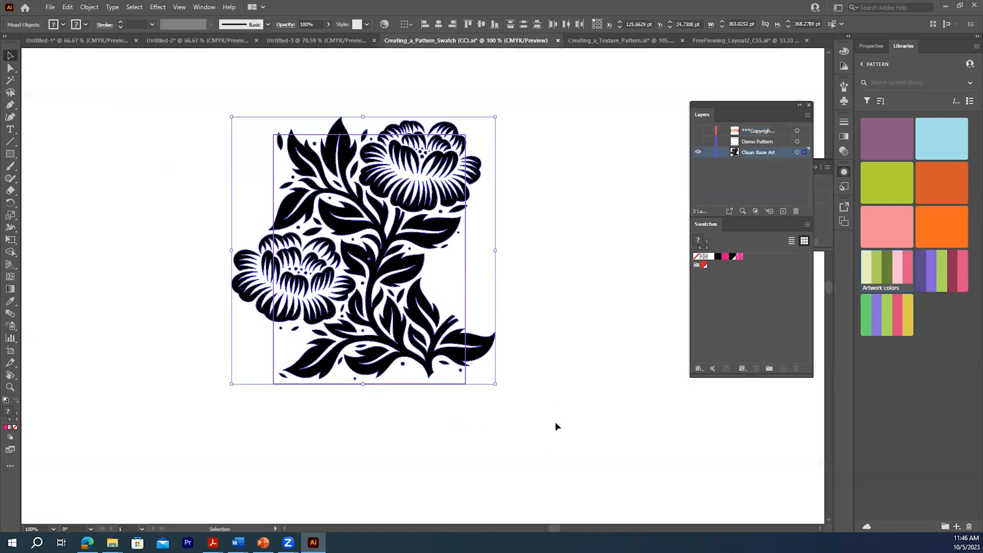
key(Delete)
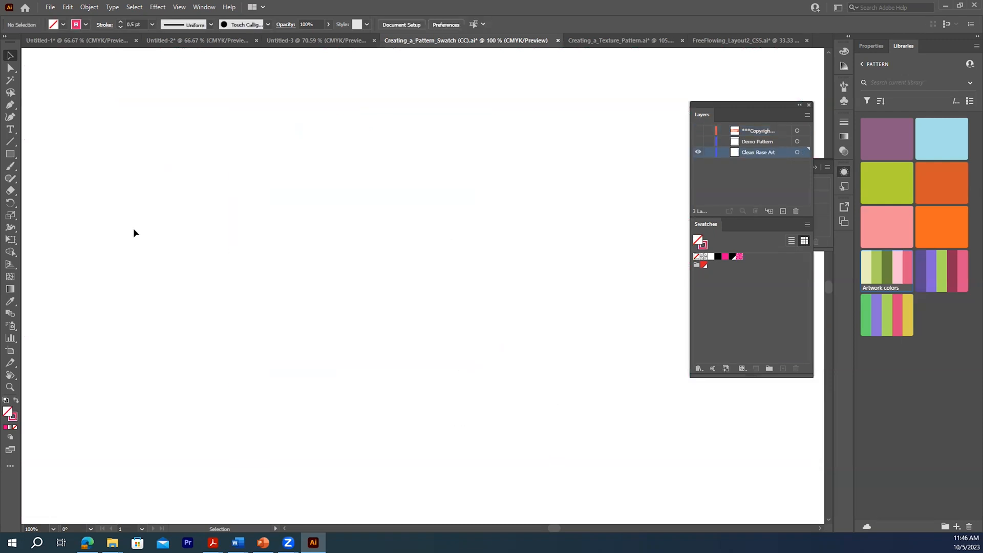
click(10, 154)
click(740, 256)
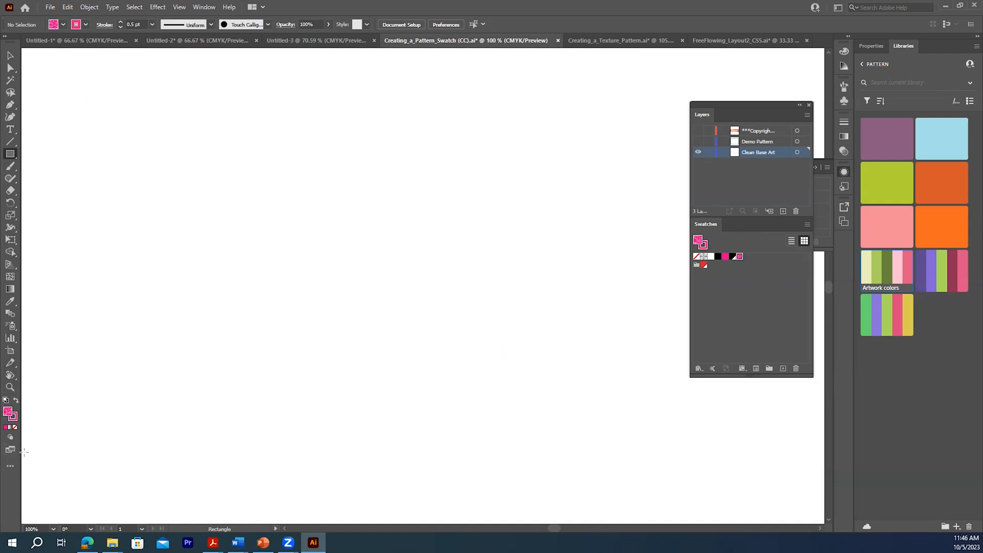
click(14, 420)
click(15, 427)
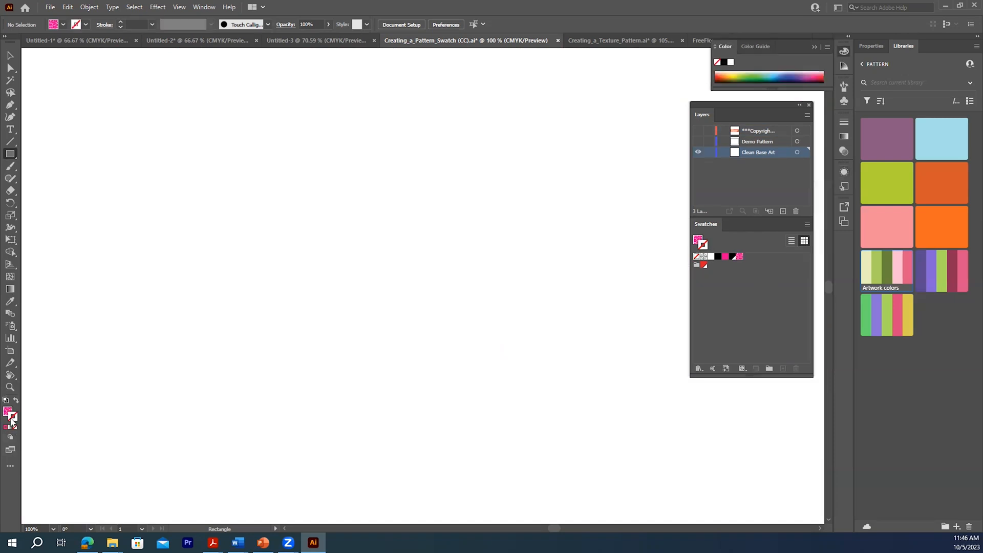
click(8, 412)
drag(62, 97, 653, 509)
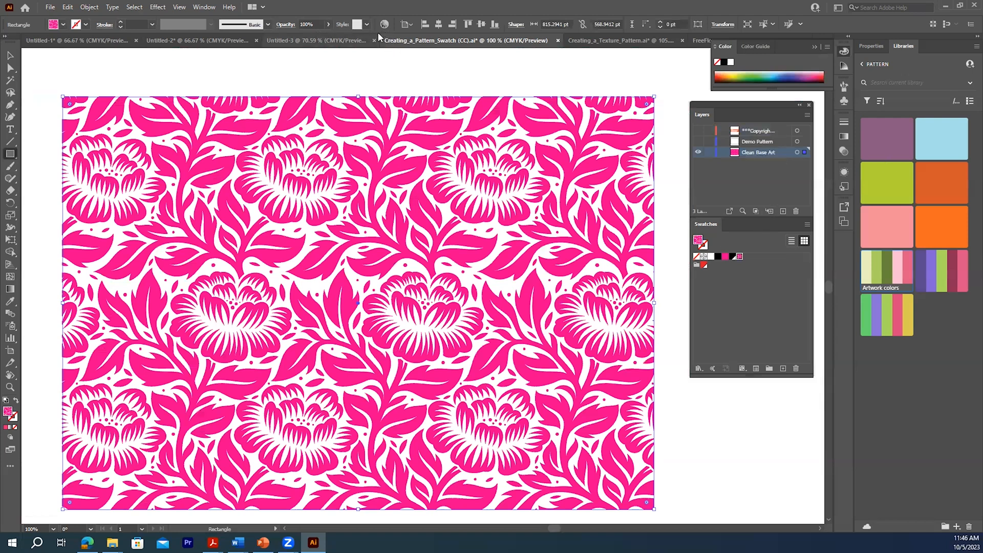
- Show the rectangle's Appearance, dock it beneath the swatches and add a second fill
click(200, 7)
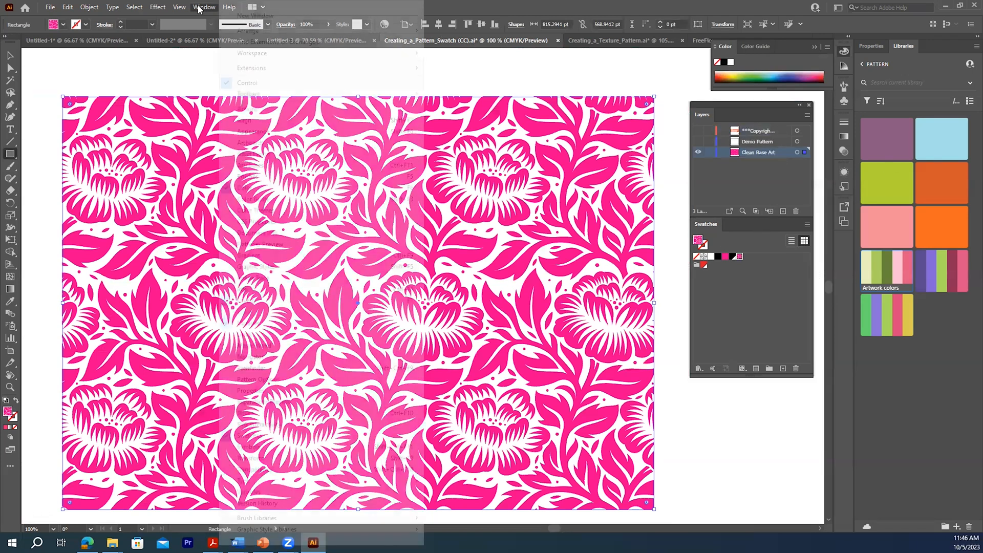
click(227, 132)
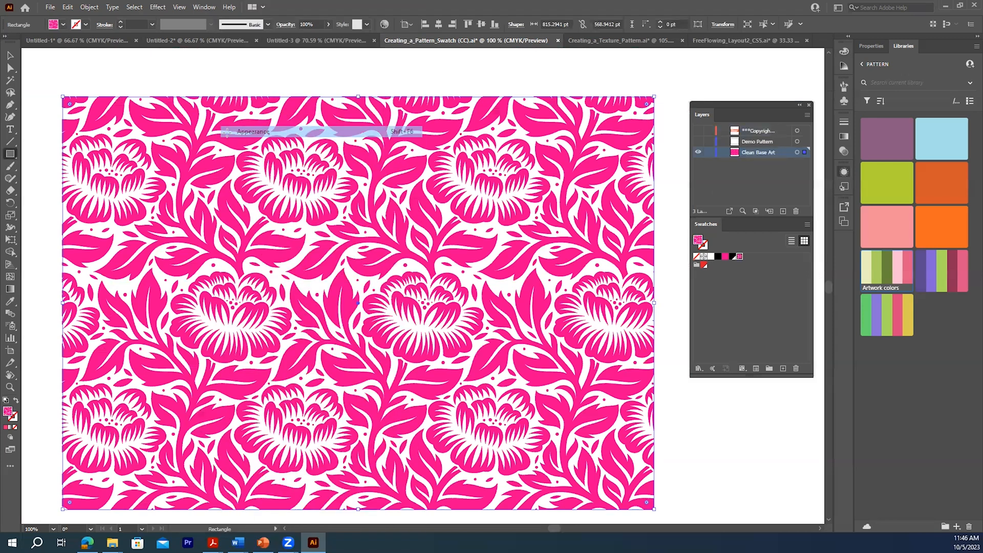
drag(738, 171, 748, 380)
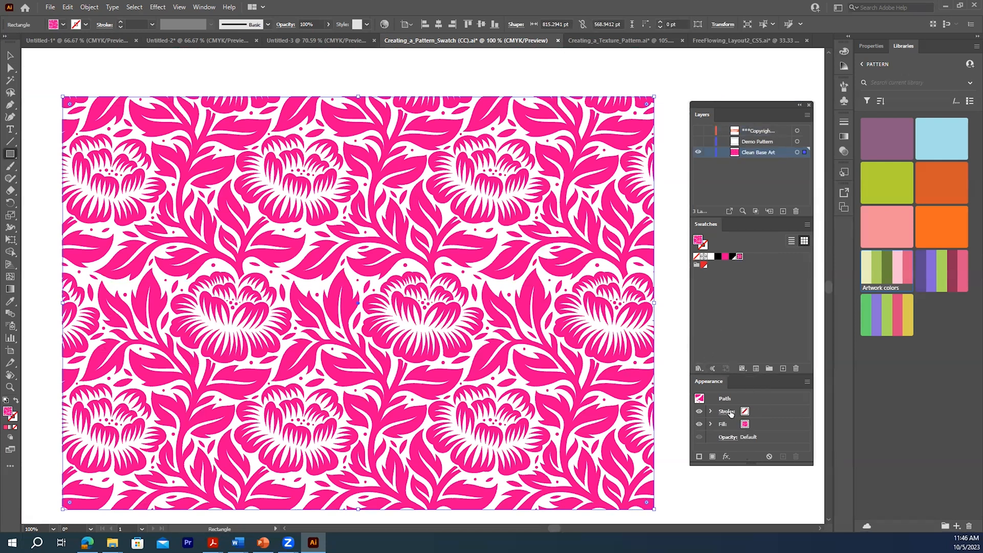
click(760, 423)
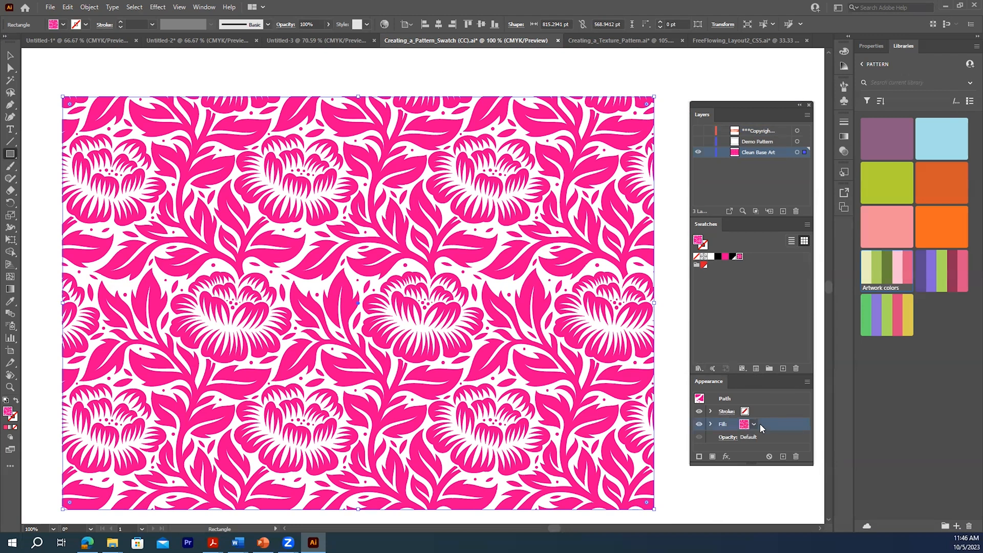
click(713, 457)
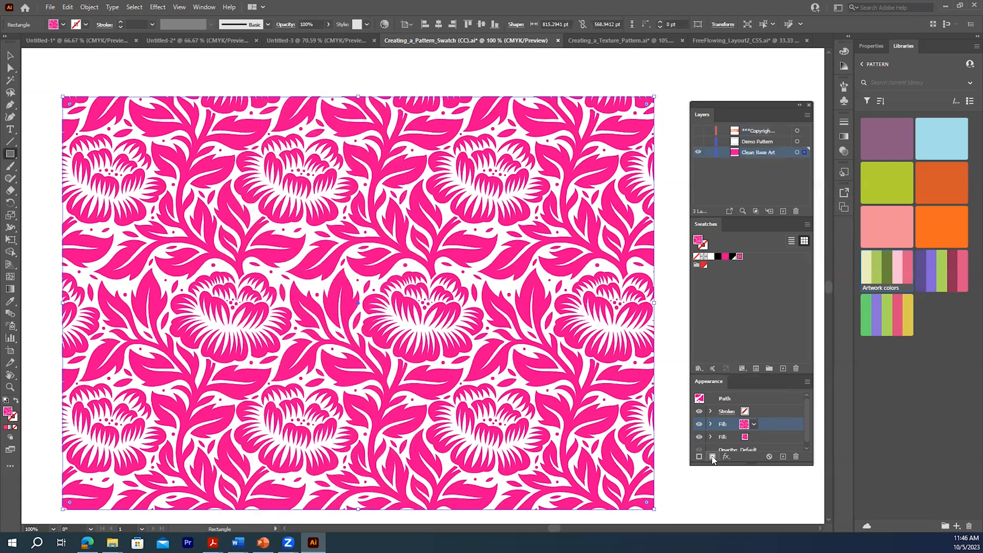
- Set the rectangle's lower fill to black, trying white as an alternative before returning to black
drag(806, 421, 805, 431)
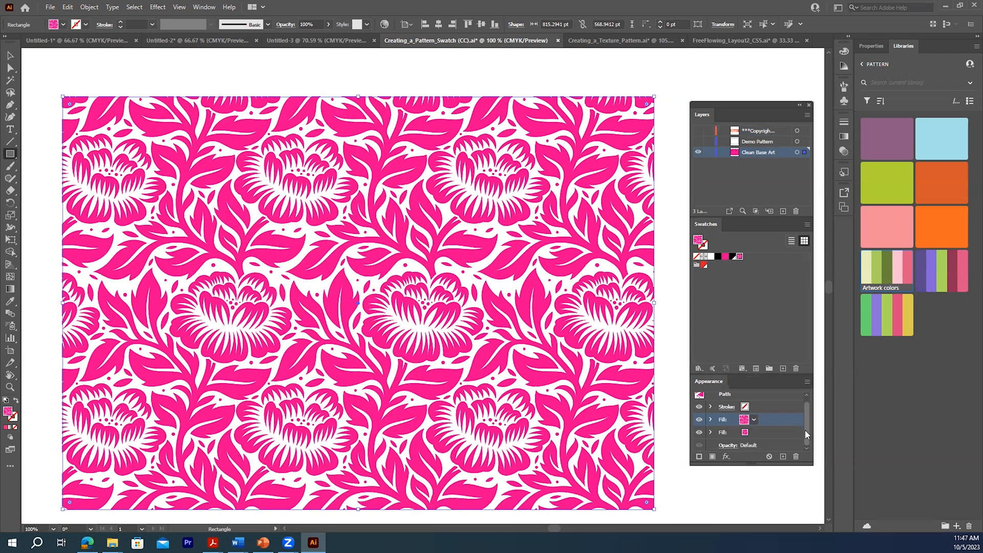
click(749, 436)
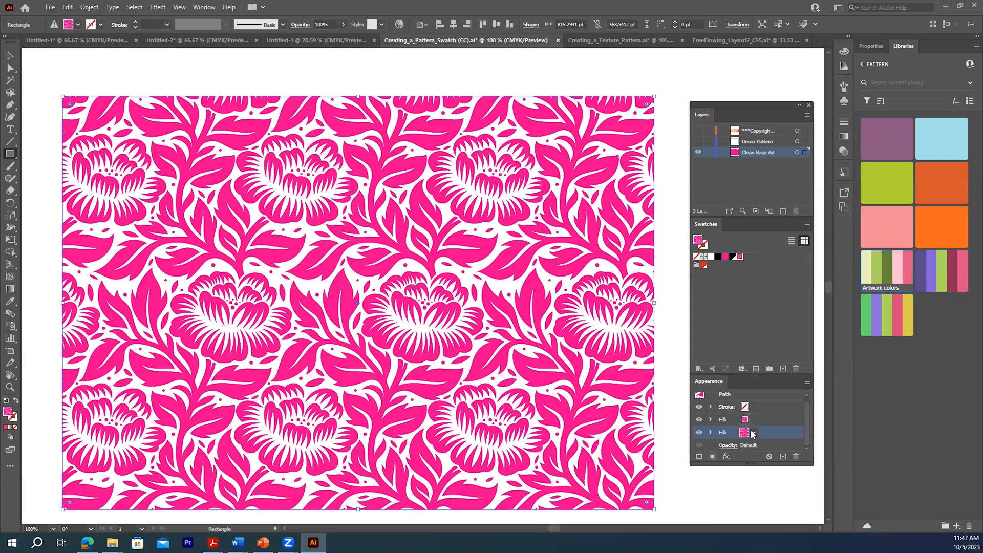
click(753, 434)
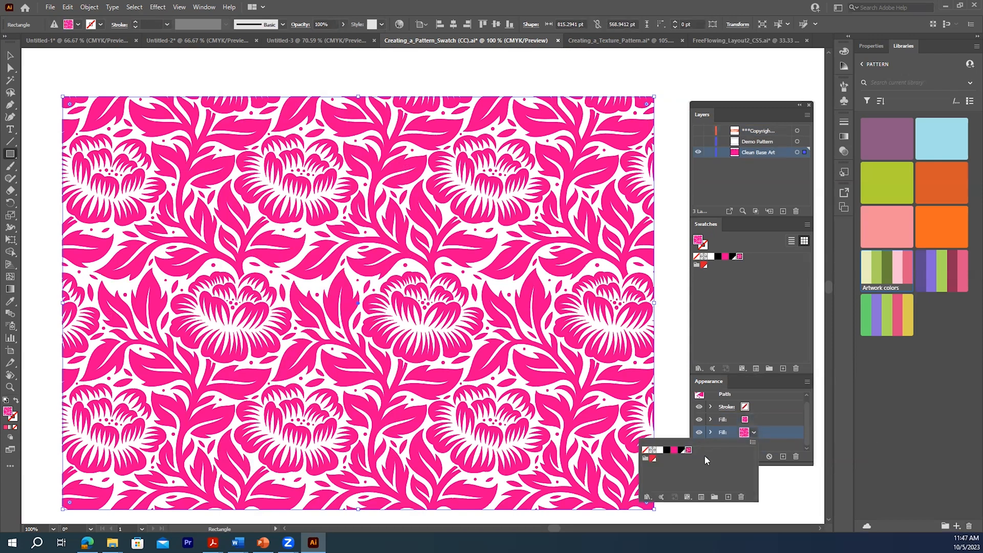
click(666, 451)
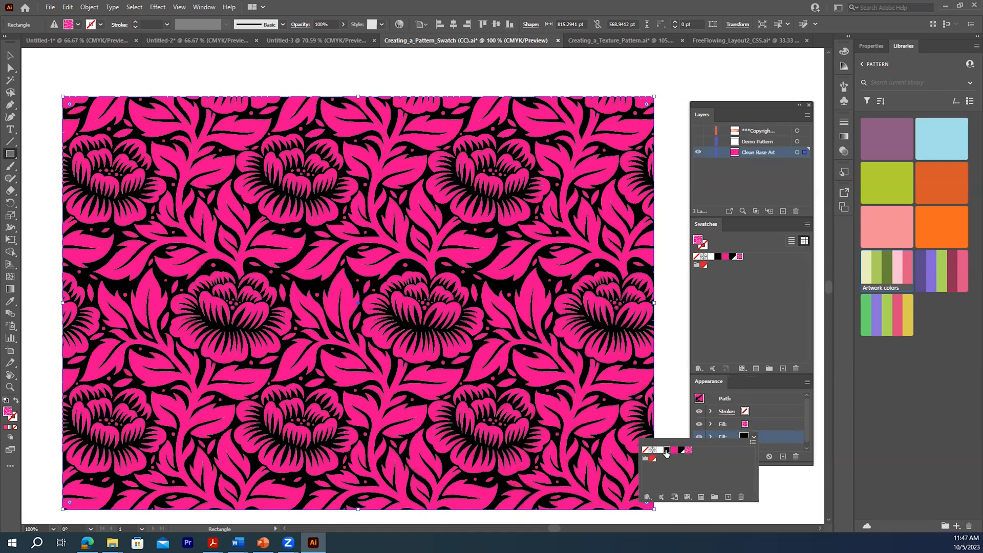
click(666, 452)
click(660, 451)
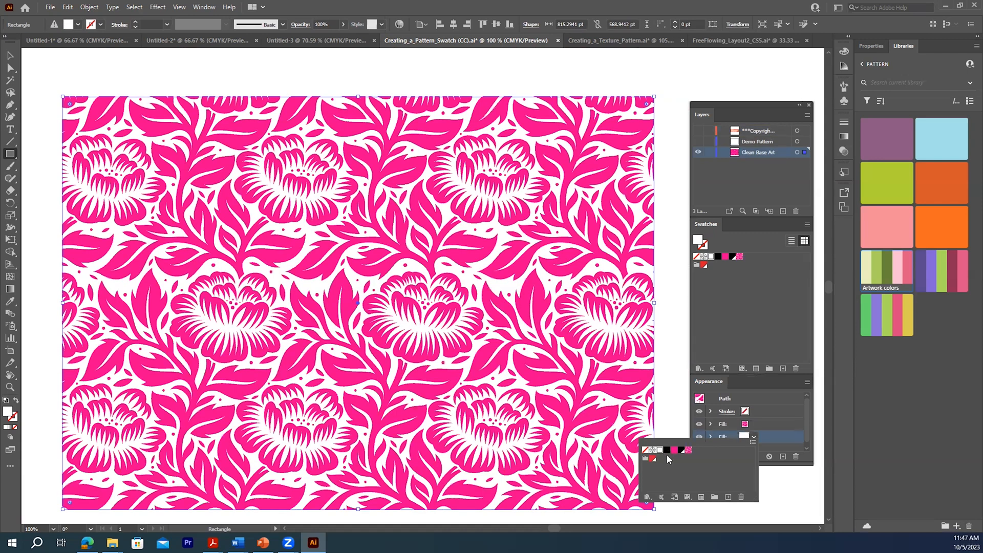
click(667, 450)
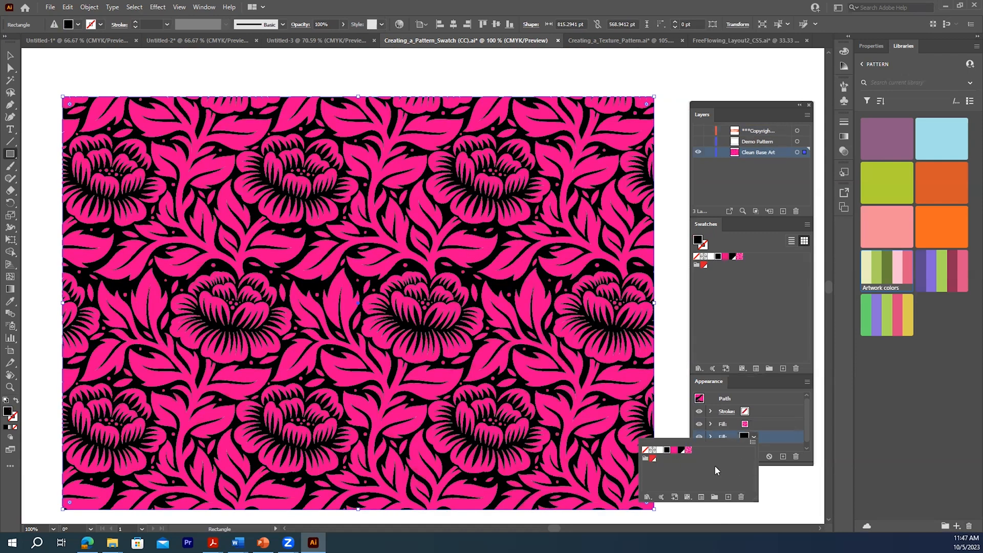
click(761, 378)
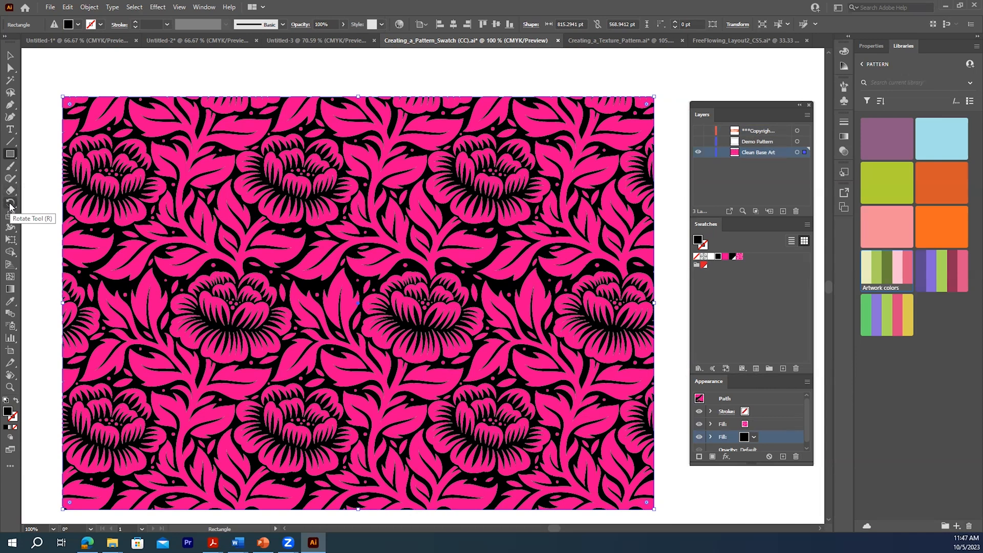
- Rotate only the rectangle's pattern by 45°, with Transform Objects off and Transform Patterns on
click(10, 54)
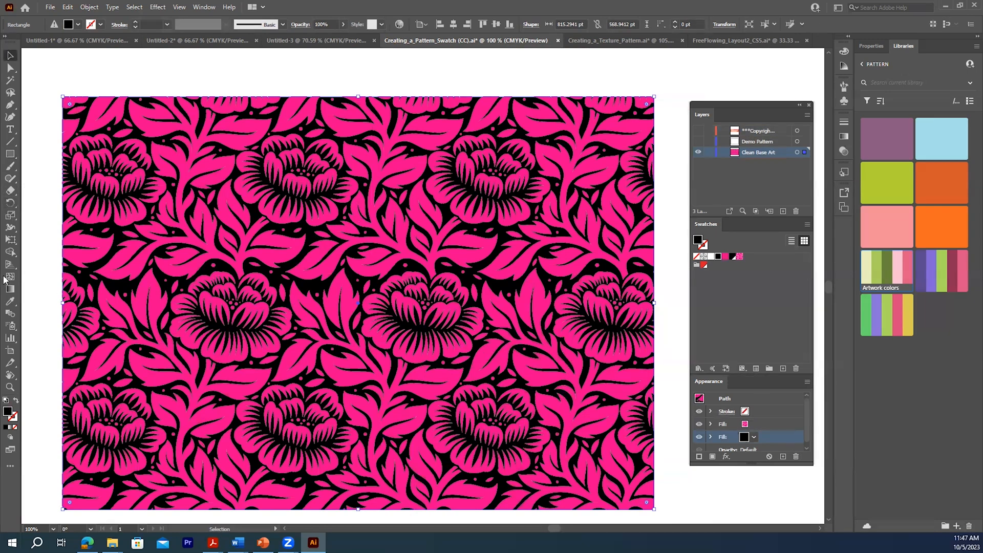
double_click(10, 204)
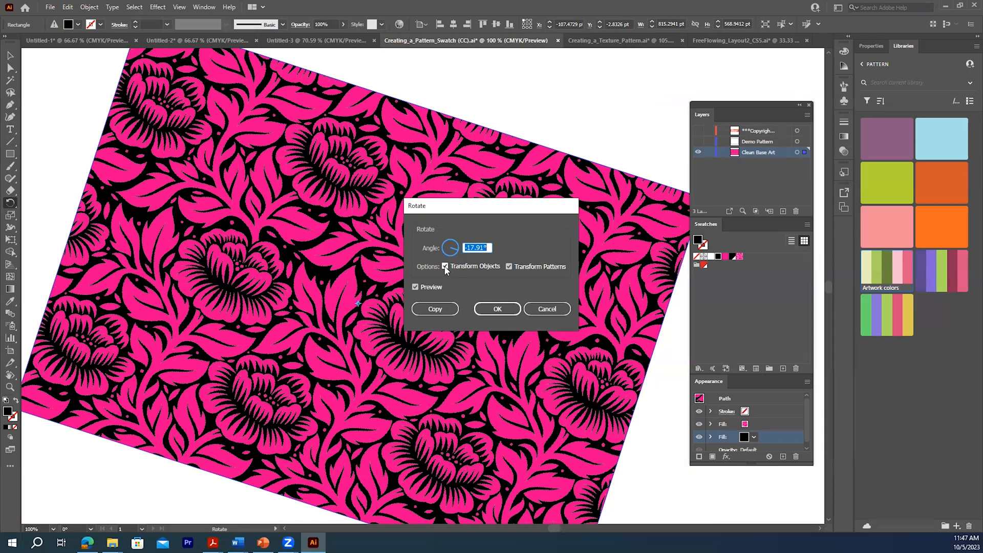
click(445, 266)
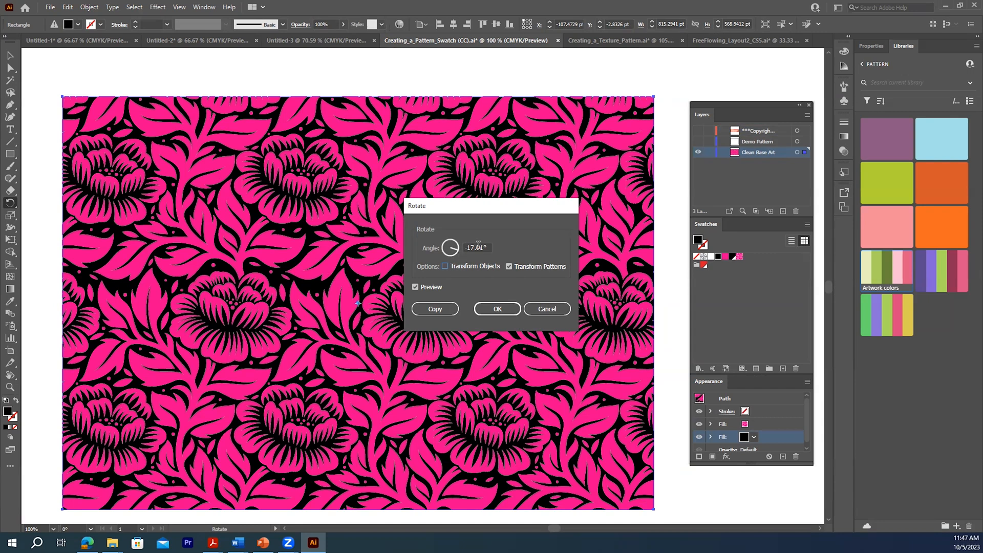
drag(485, 248, 461, 248)
text(45)
click(415, 286)
click(415, 286)
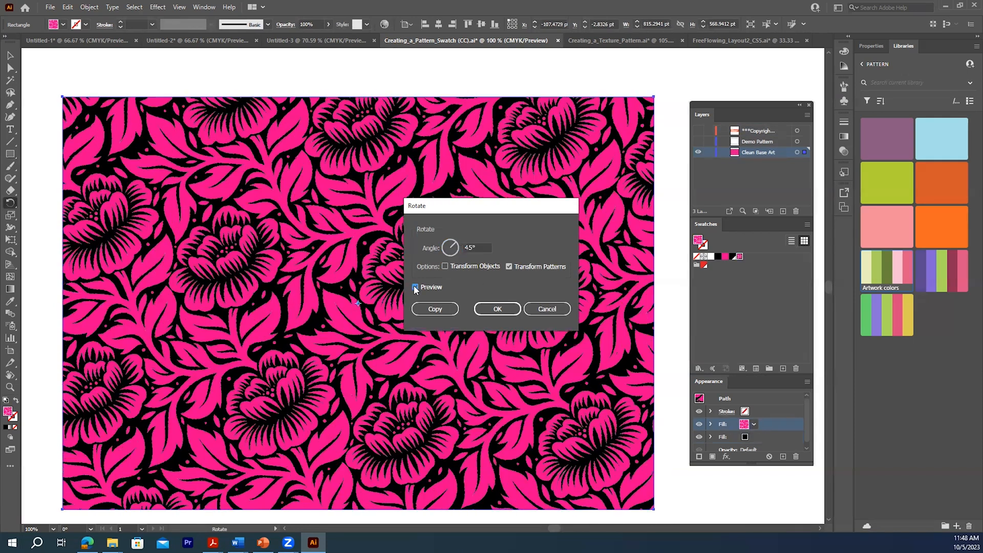
click(498, 308)
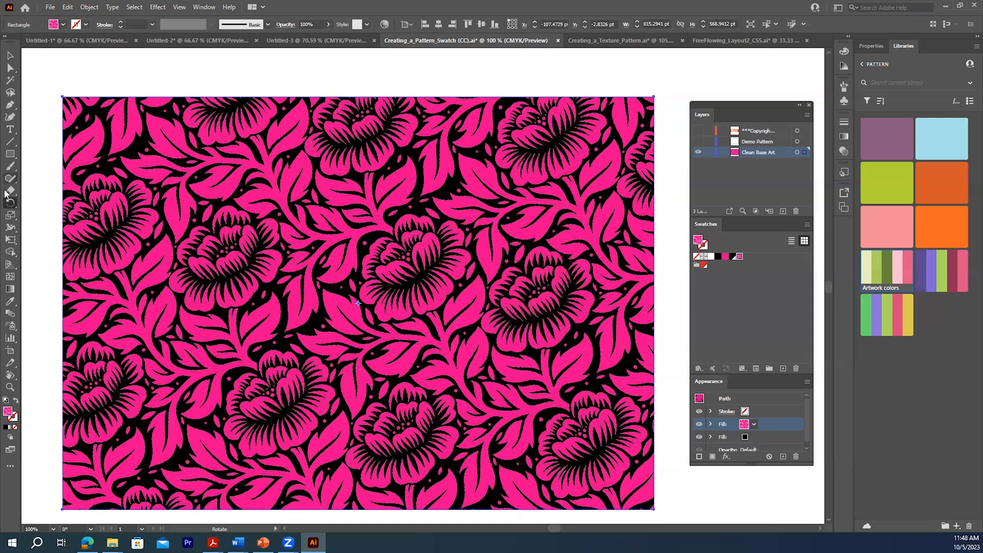
- Scale only the rectangle's pattern uniformly to 75%, previewing 50% first, with Transform Objects off and Transform Patterns on
double_click(10, 216)
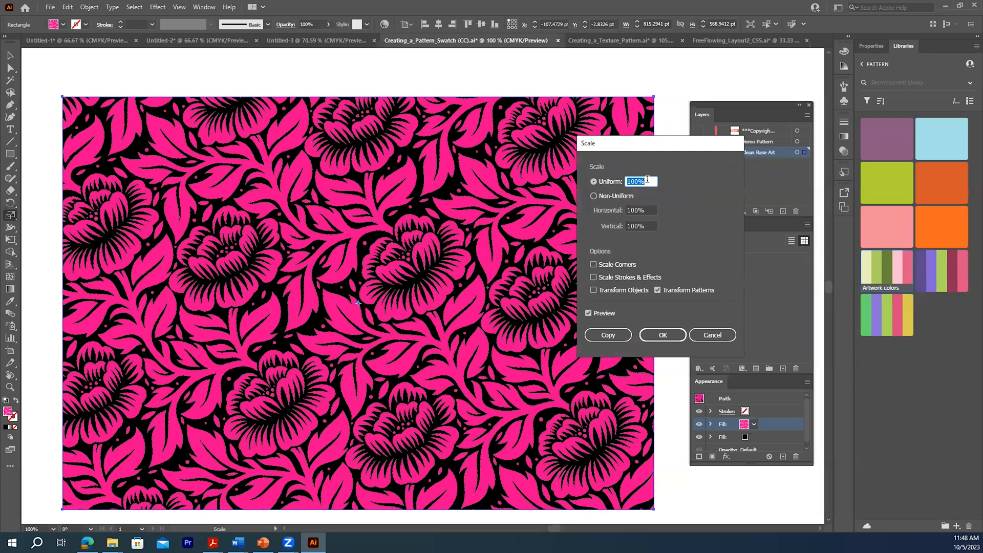
text(50)
click(589, 314)
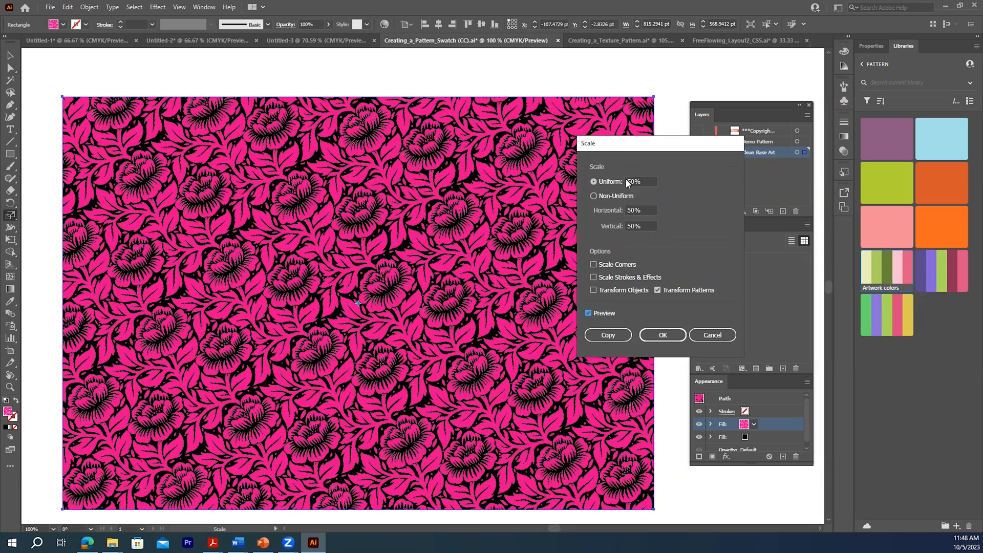
drag(627, 181, 650, 178)
text(75)
click(588, 313)
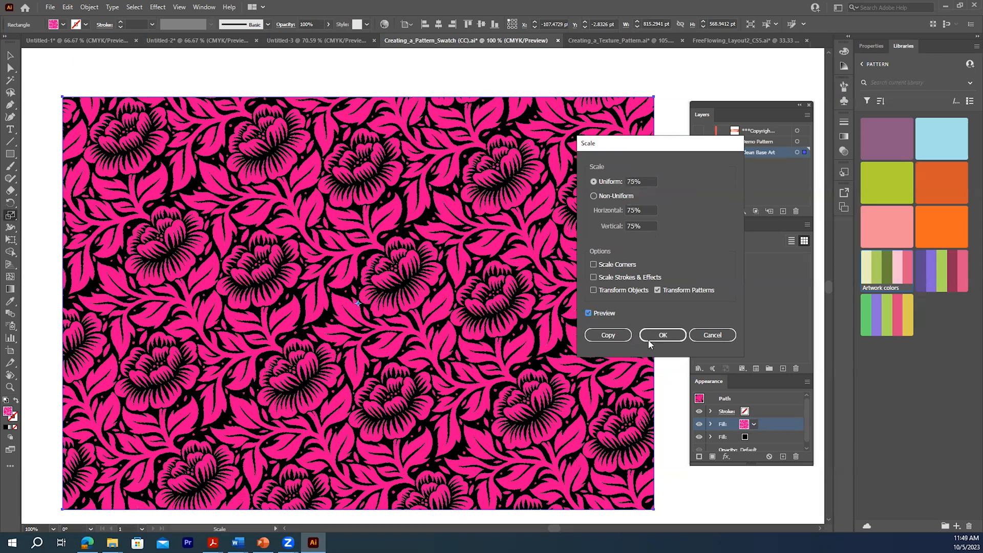
click(660, 338)
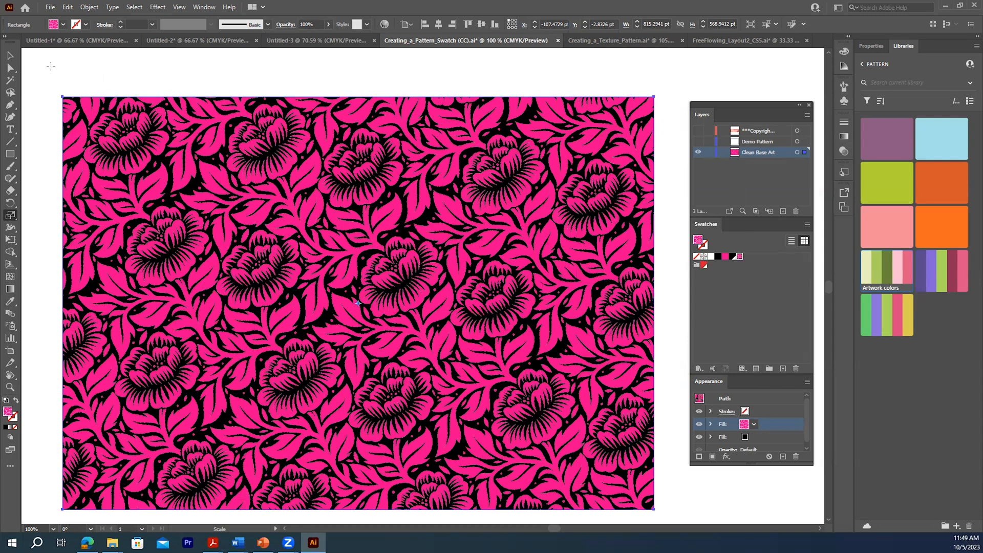
click(10, 55)
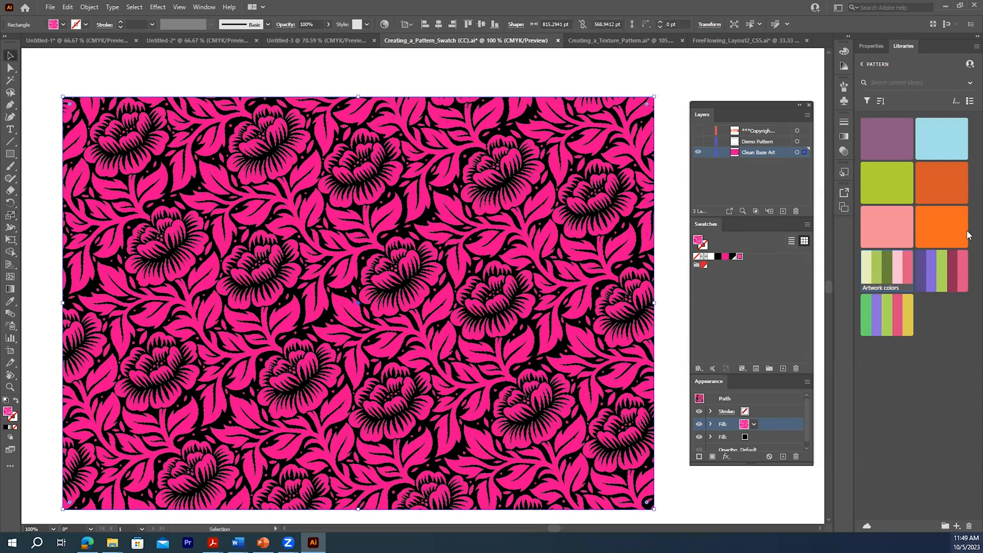
- Switch to Creating_a_Texture_Pattern.ai and compare the speckles and surface texture layers, ending with only the surface texture and bounding box shown
click(621, 42)
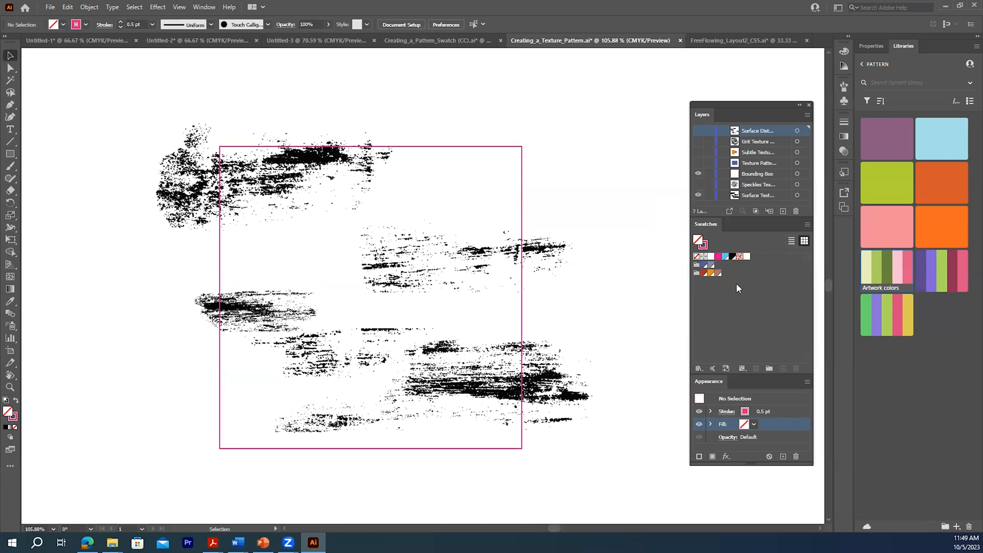
click(699, 174)
click(698, 184)
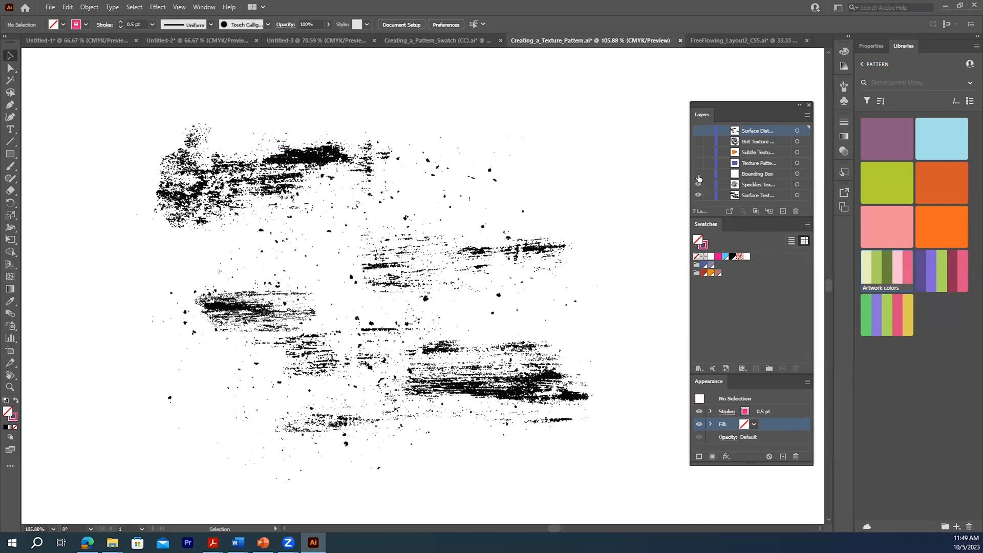
click(698, 195)
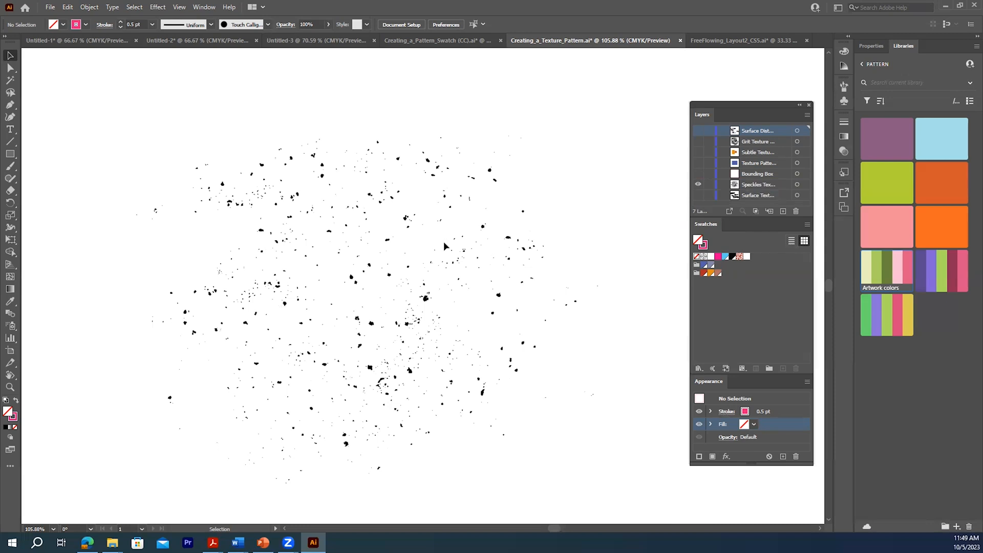
click(698, 174)
click(698, 185)
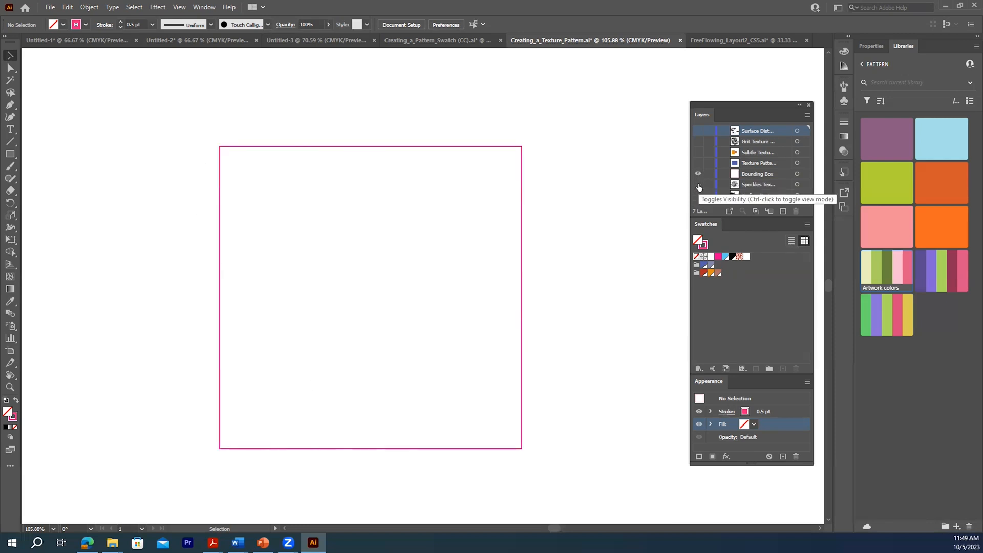
click(698, 184)
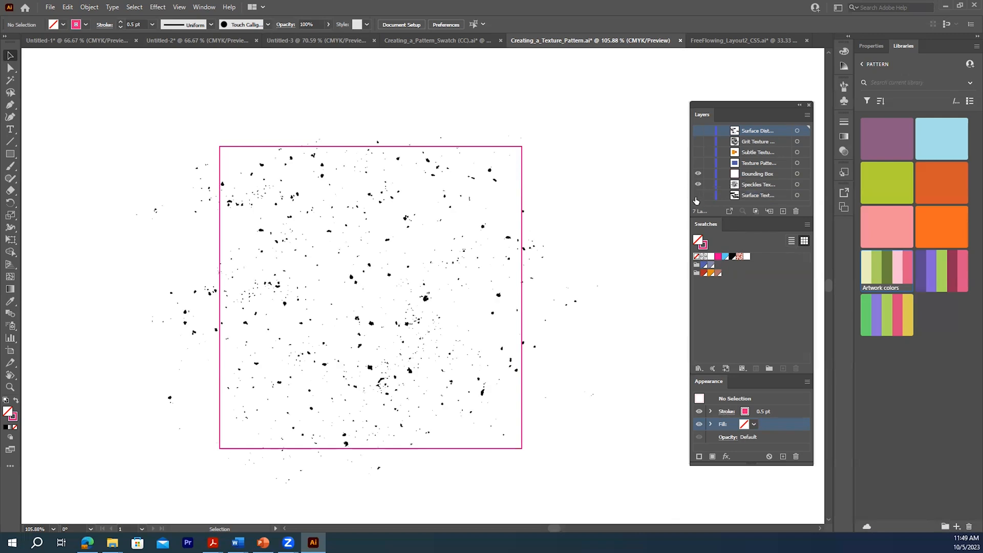
click(697, 184)
click(698, 195)
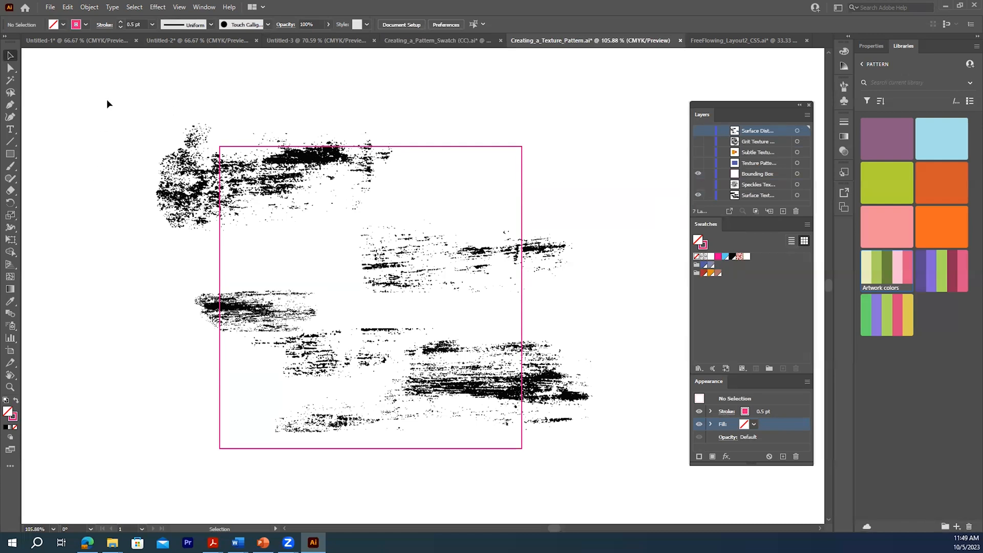
- Select the surface texture together with its pink bounding box and make a new pattern from them
drag(102, 100, 618, 477)
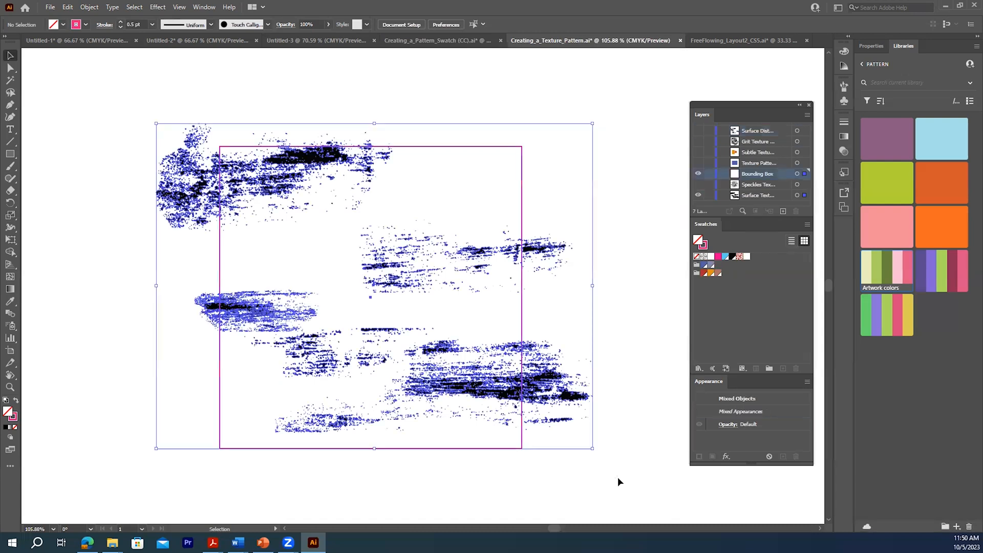
click(88, 8)
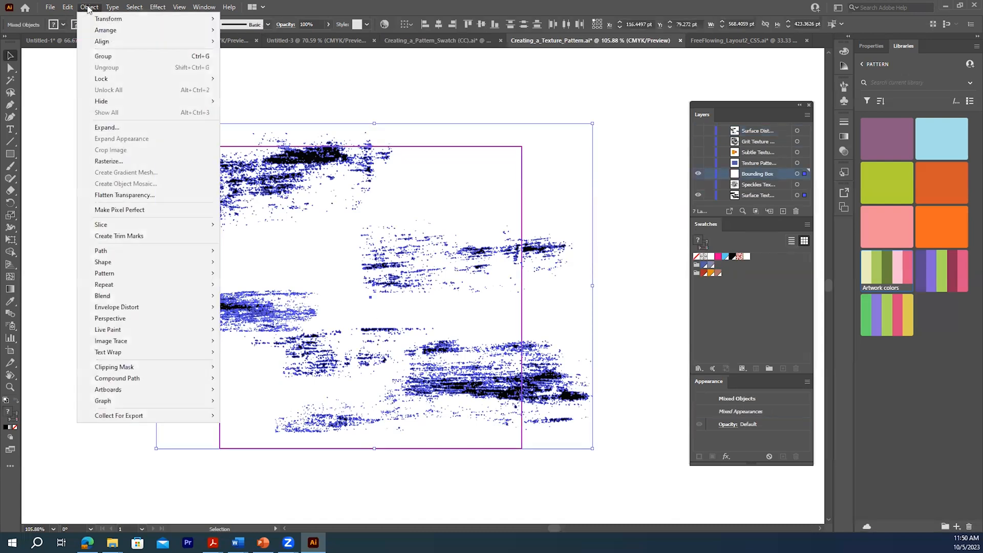
mouse_move(132, 272)
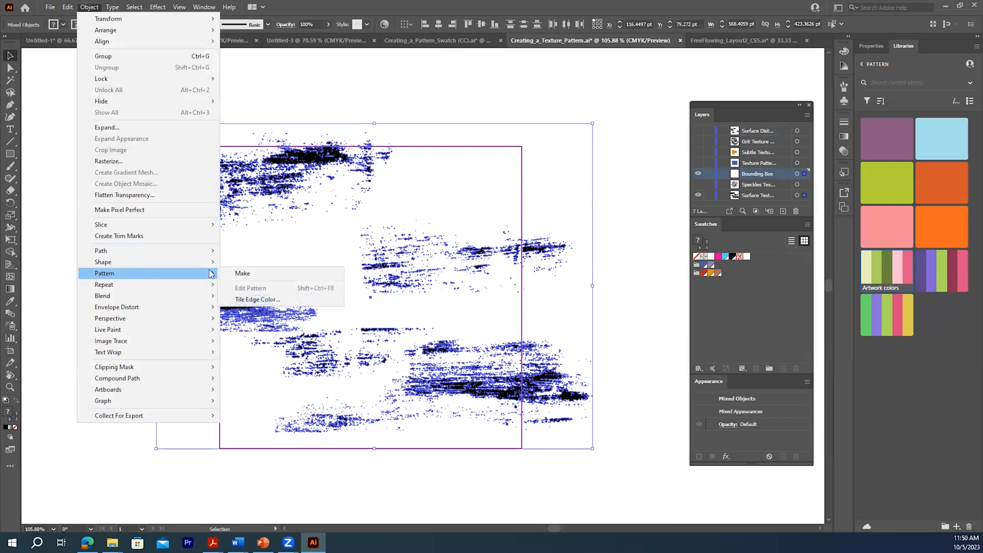
click(250, 272)
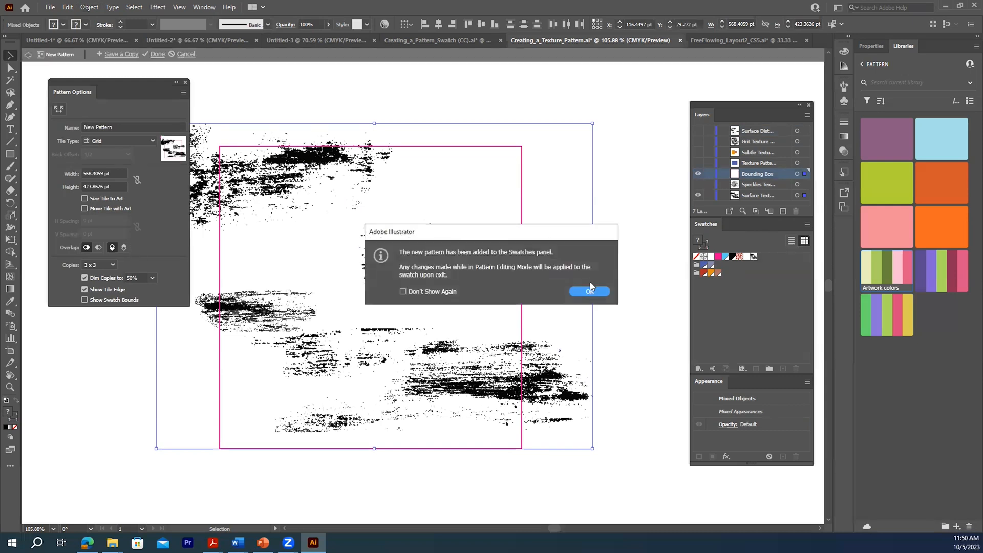
click(590, 290)
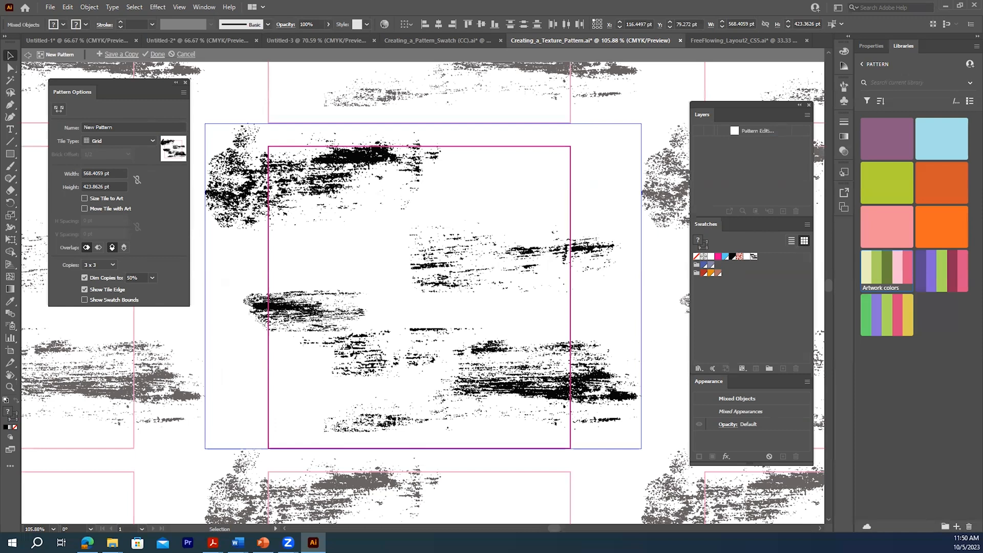
click(361, 216)
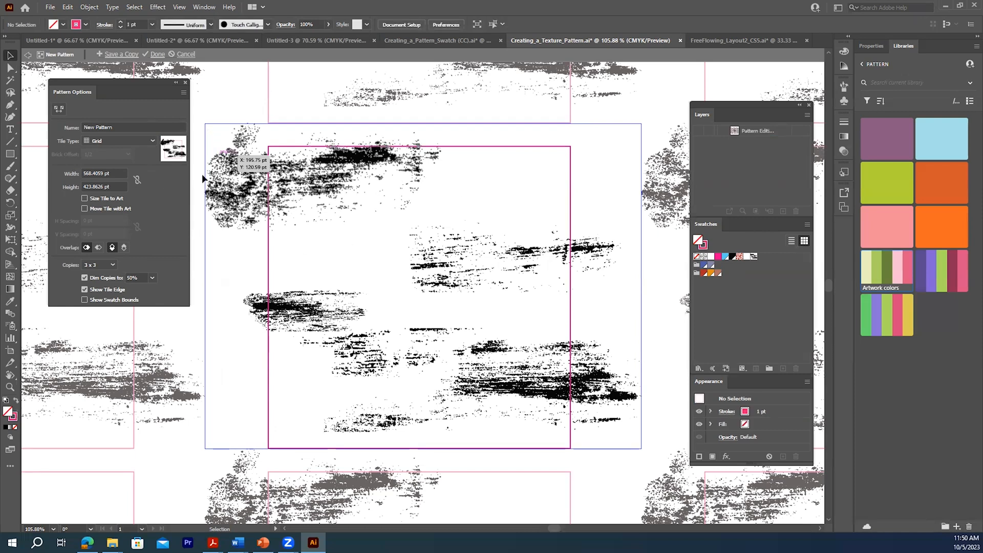
- Resize the pattern tile with the Pattern Tile tool to fit the pink bounding box, about 395 by 394 pt
click(59, 109)
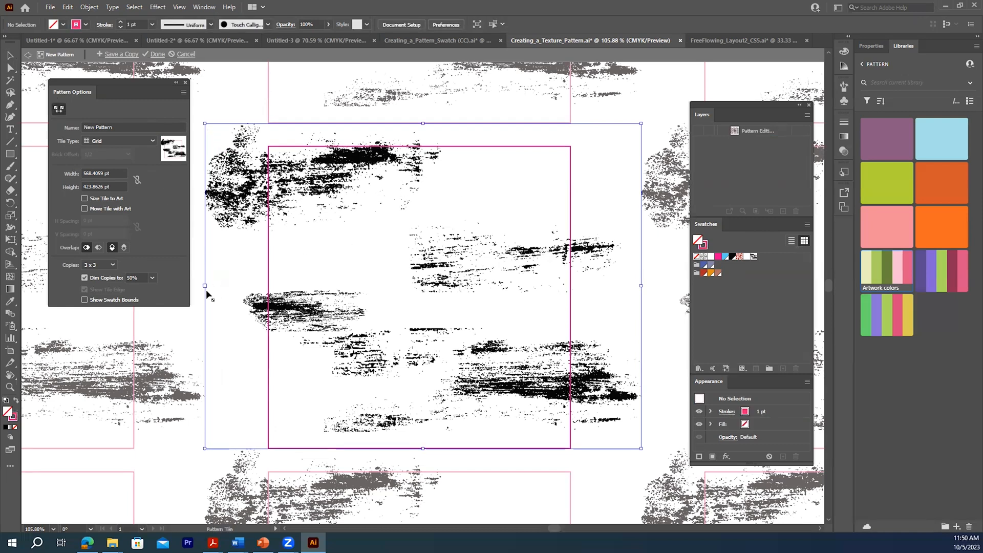
drag(206, 286, 268, 287)
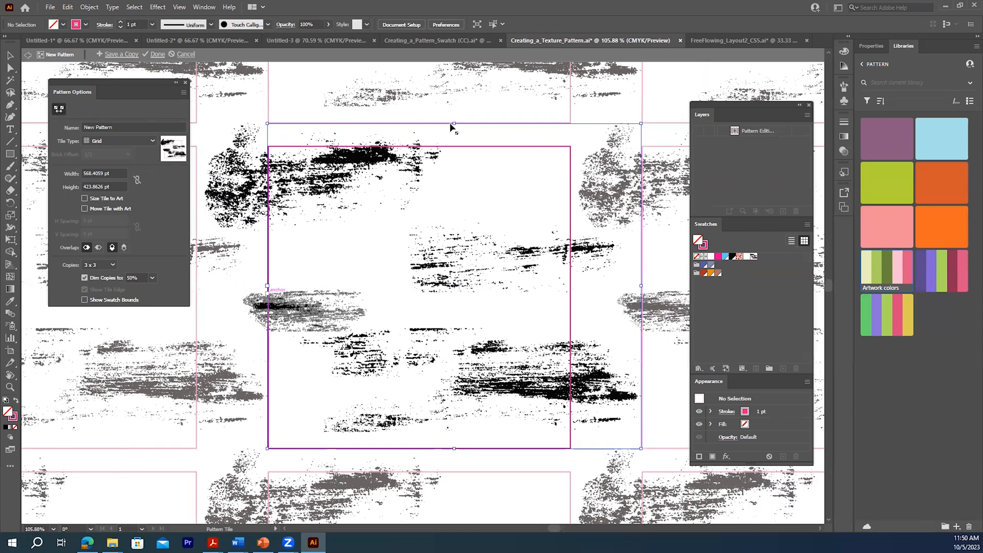
drag(454, 125, 457, 148)
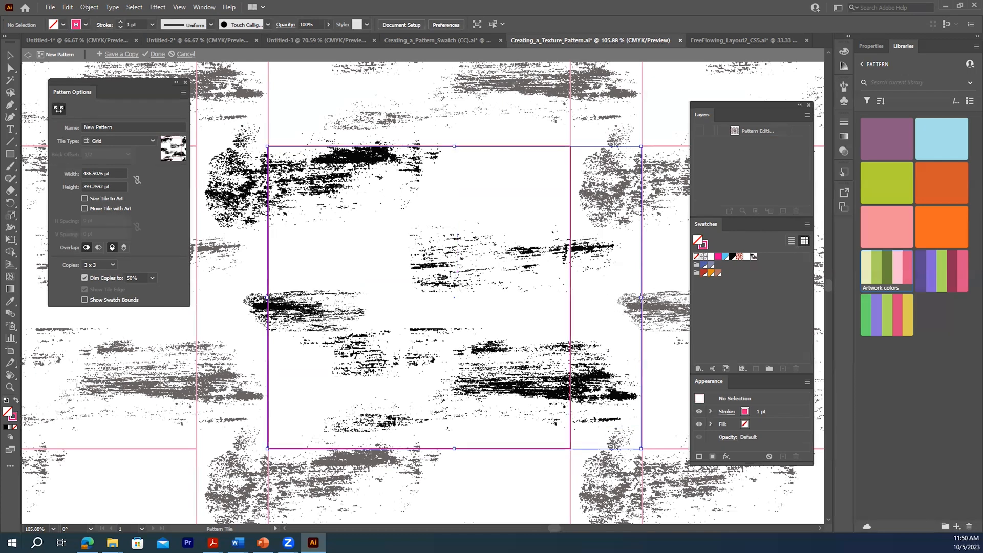
click(58, 110)
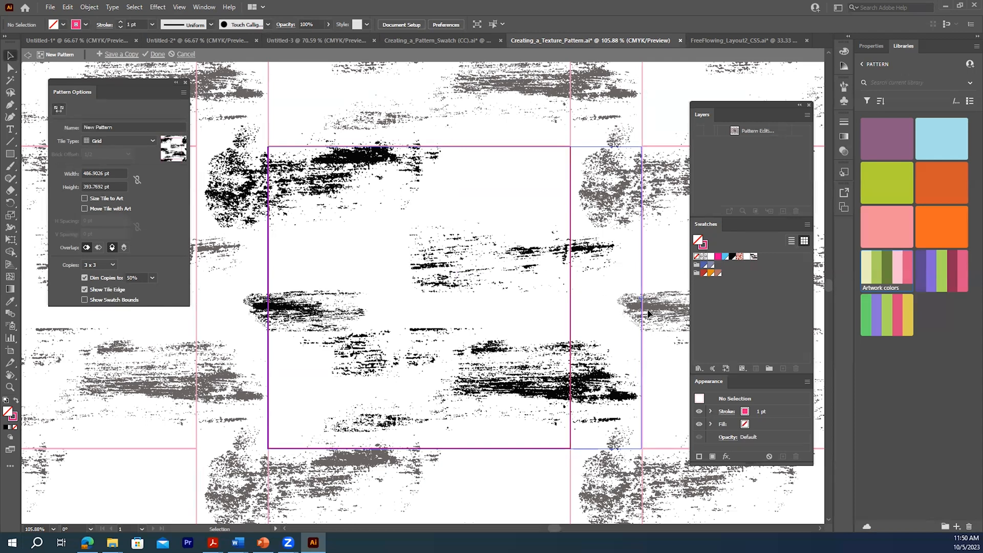
click(59, 109)
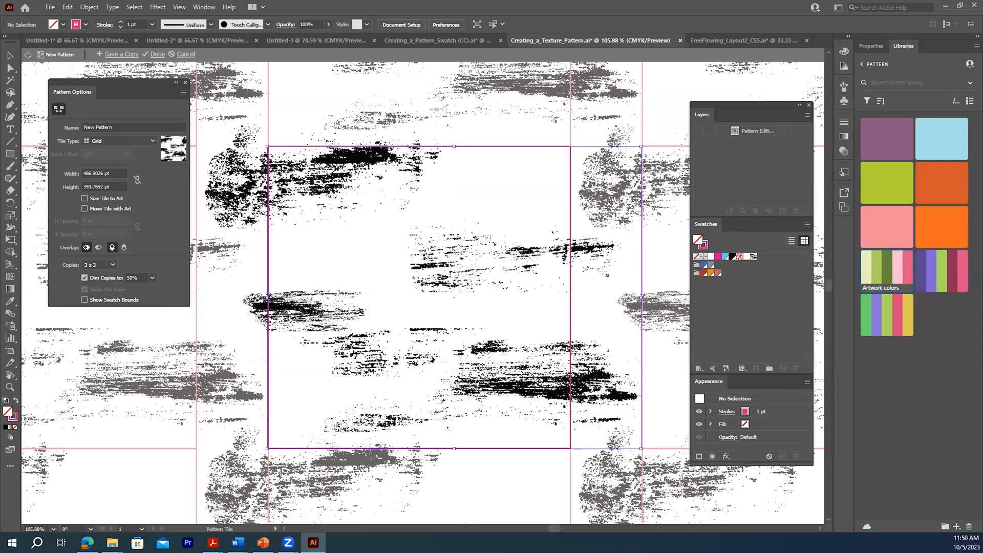
drag(641, 300, 571, 297)
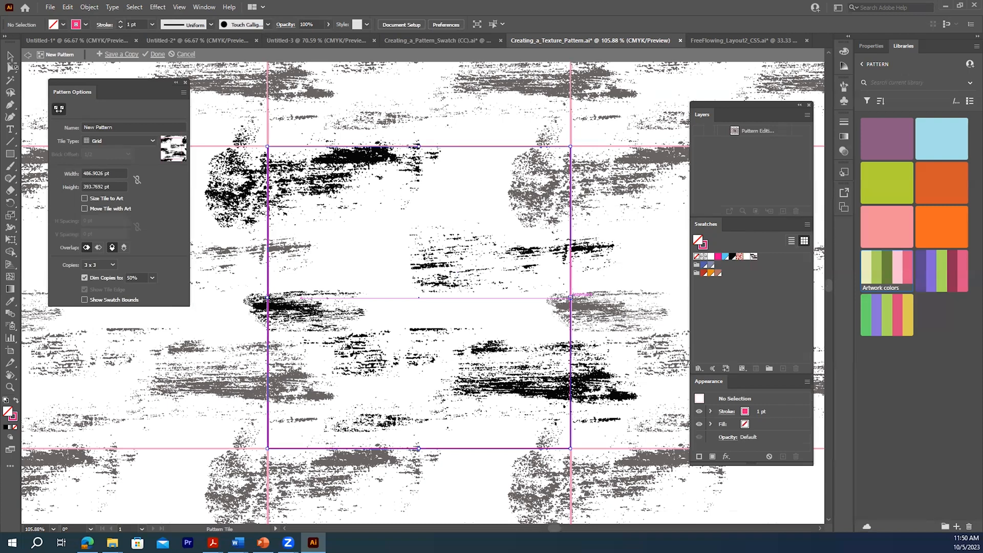
click(9, 56)
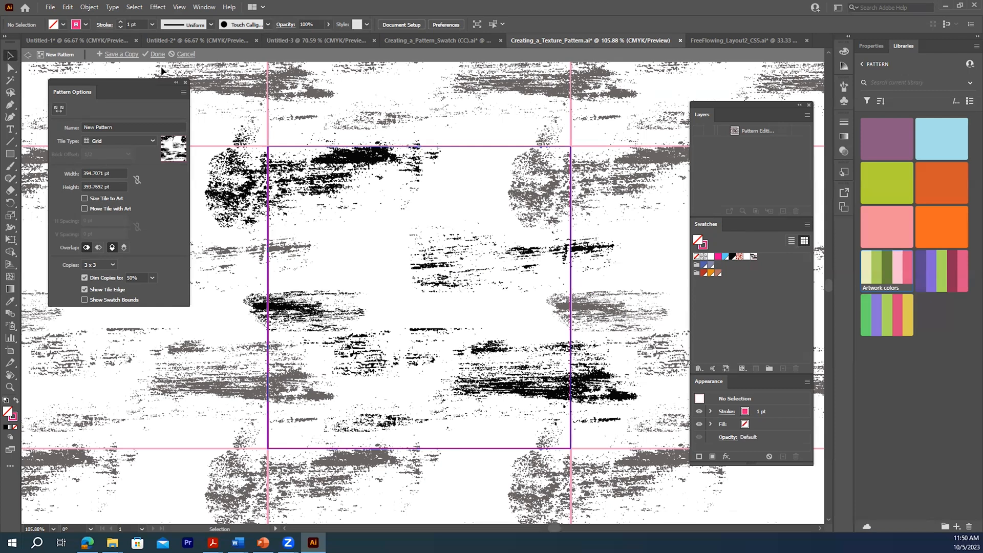
- Delete the pink bounding square from the pattern artwork
click(472, 147)
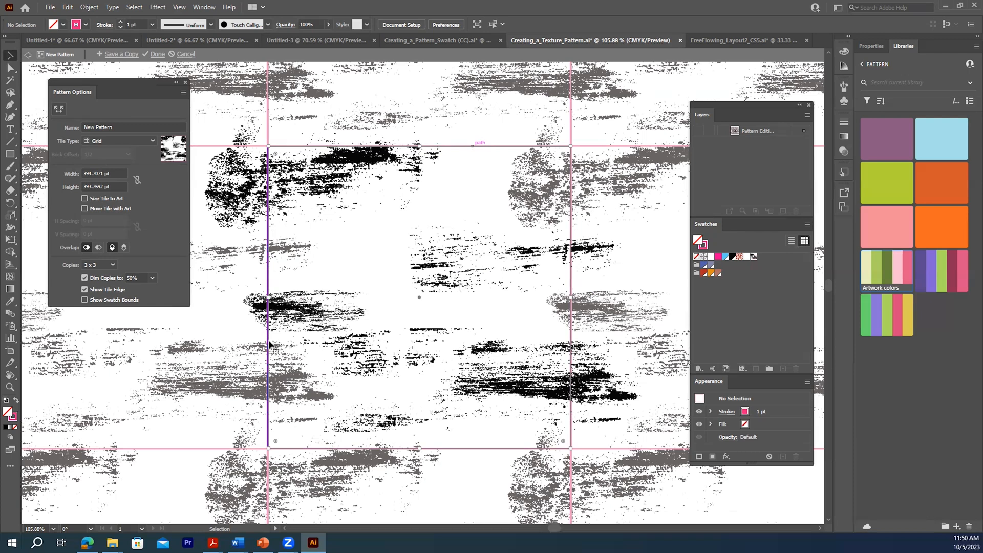
click(290, 447)
key(Delete)
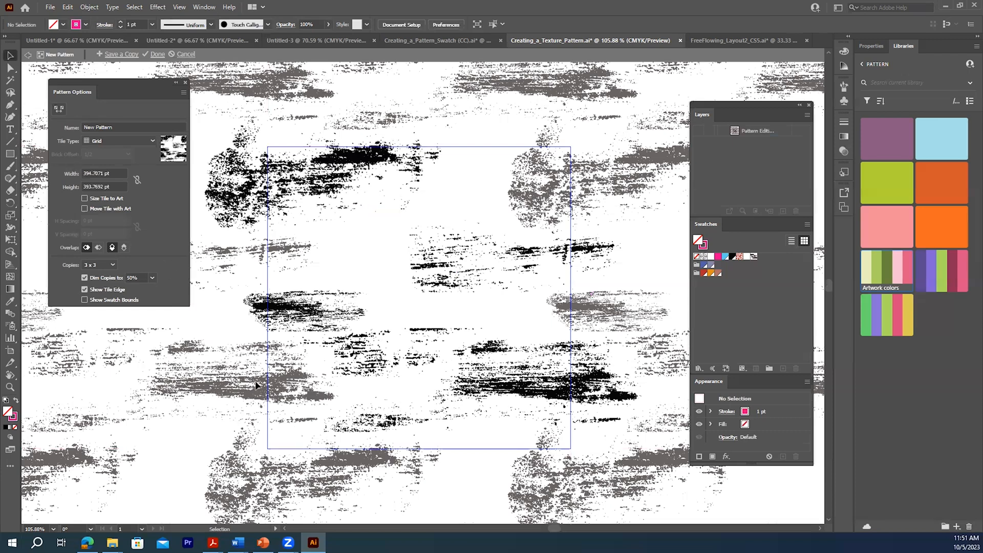
- Recolour all the texture artwork in the pattern with the global swatch C=0 M=45 Y=42 K=35
key(ctrl+a)
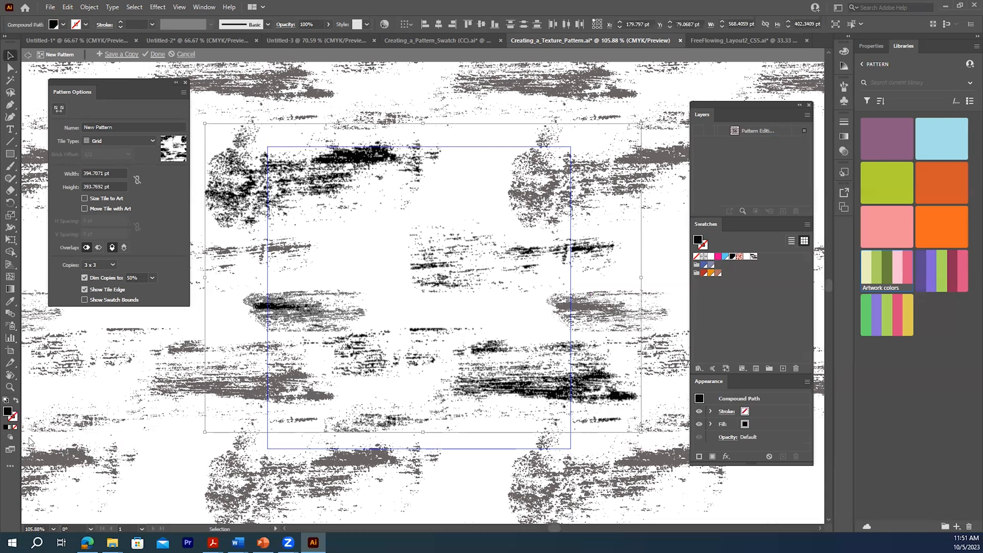
double_click(8, 412)
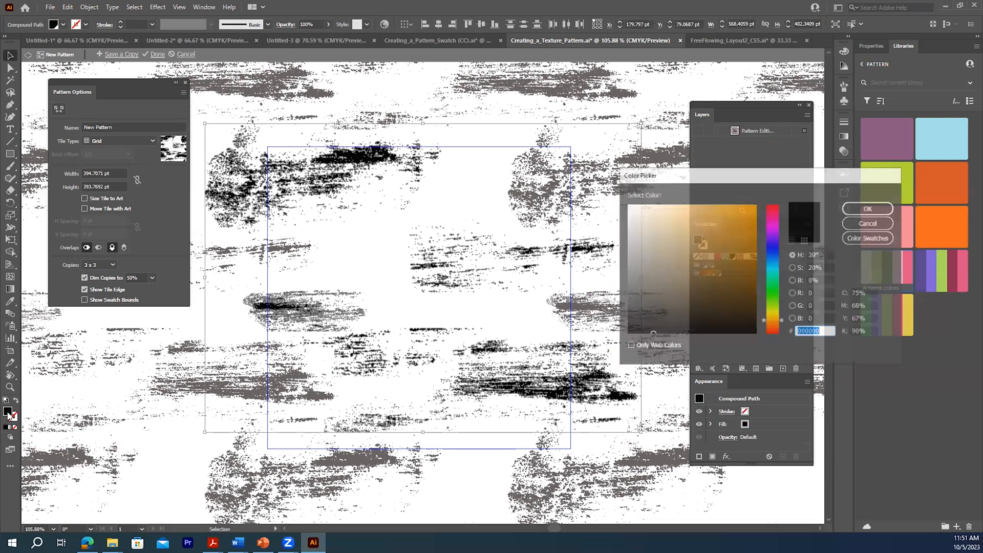
click(869, 223)
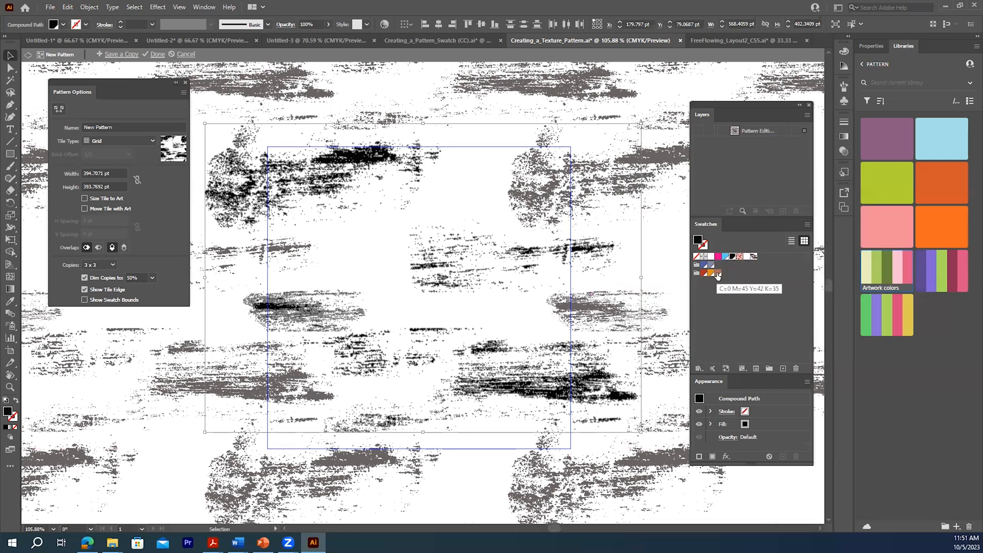
click(717, 274)
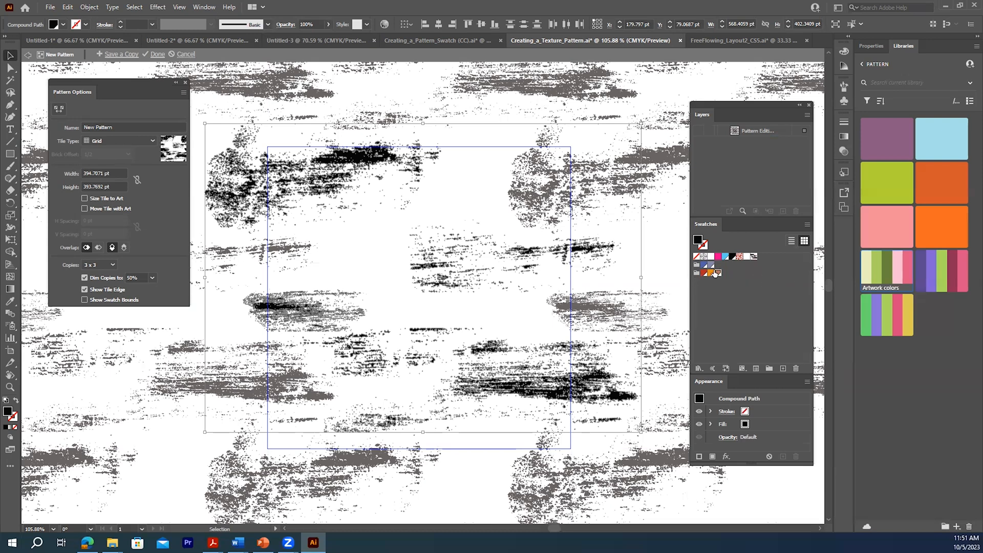
double_click(718, 275)
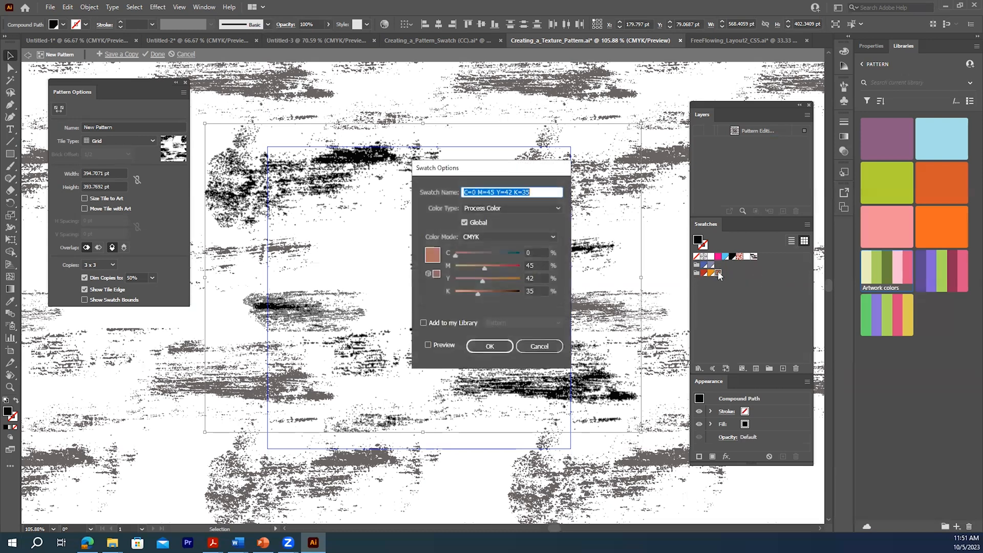
click(490, 346)
click(719, 273)
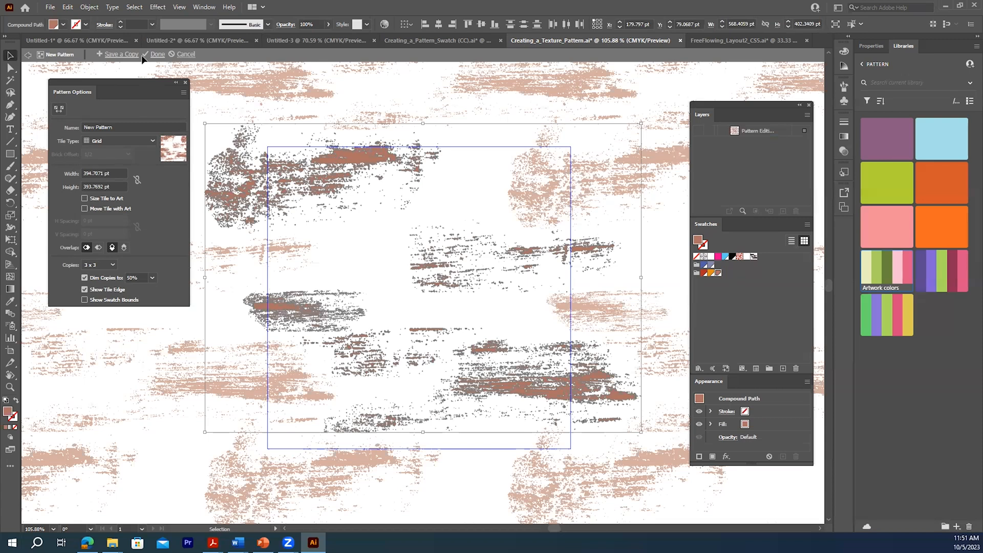
- Name the pattern "Texture patt" and finish pattern editing
click(88, 127)
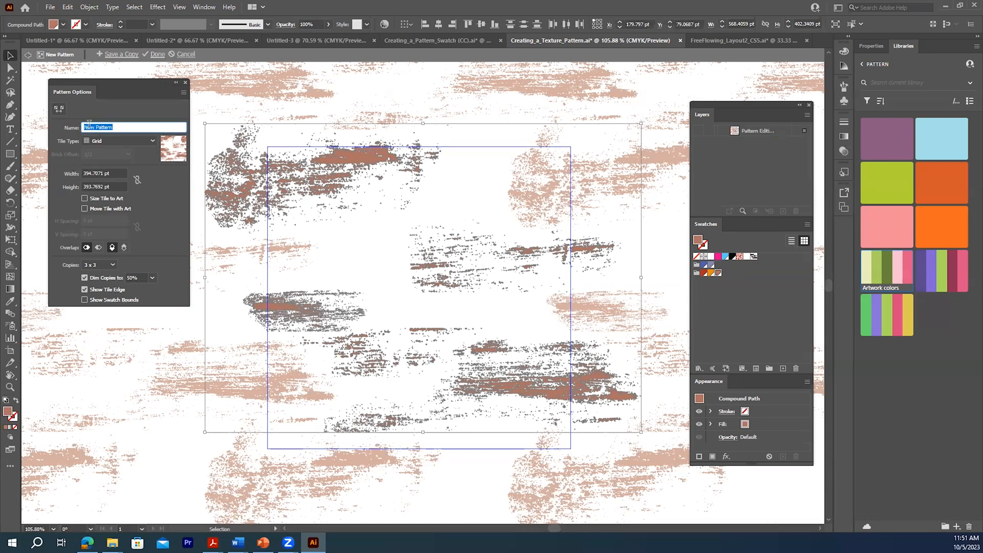
text(Texture patt)
key(Return)
key(Escape)
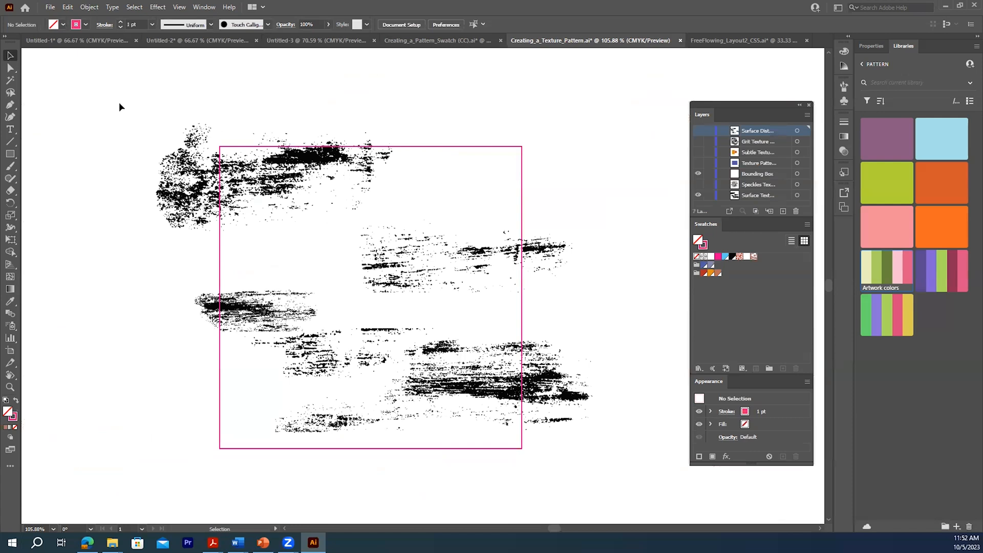
- Show only the Subtle Texture layer and delete the tall orange rectangle beside the desert artwork
ctrl+click(698, 176)
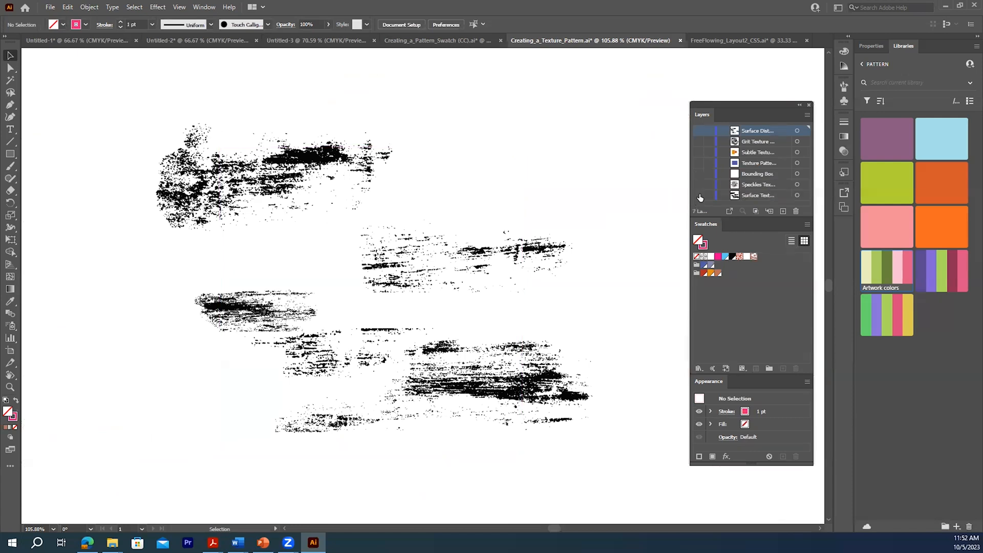
ctrl+click(697, 152)
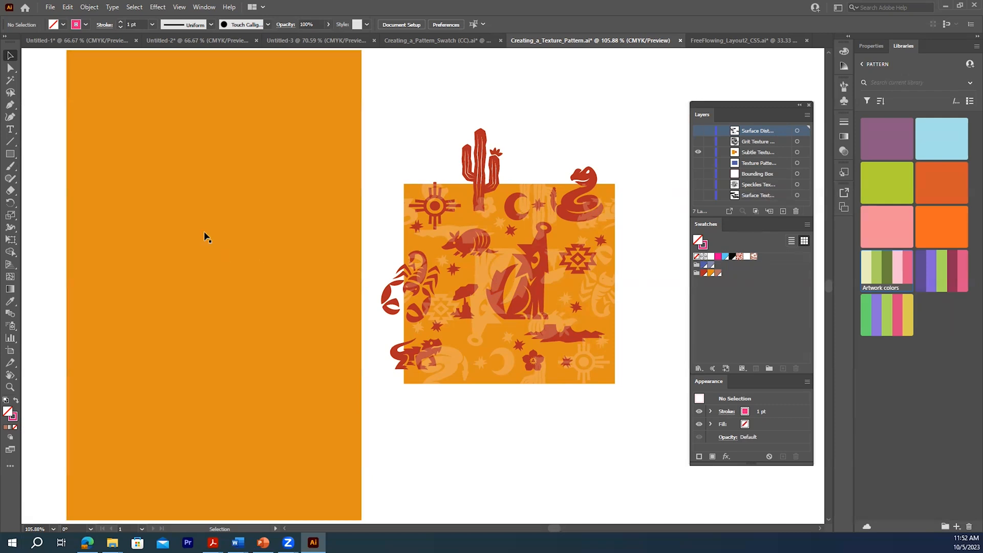
click(205, 191)
click(205, 192)
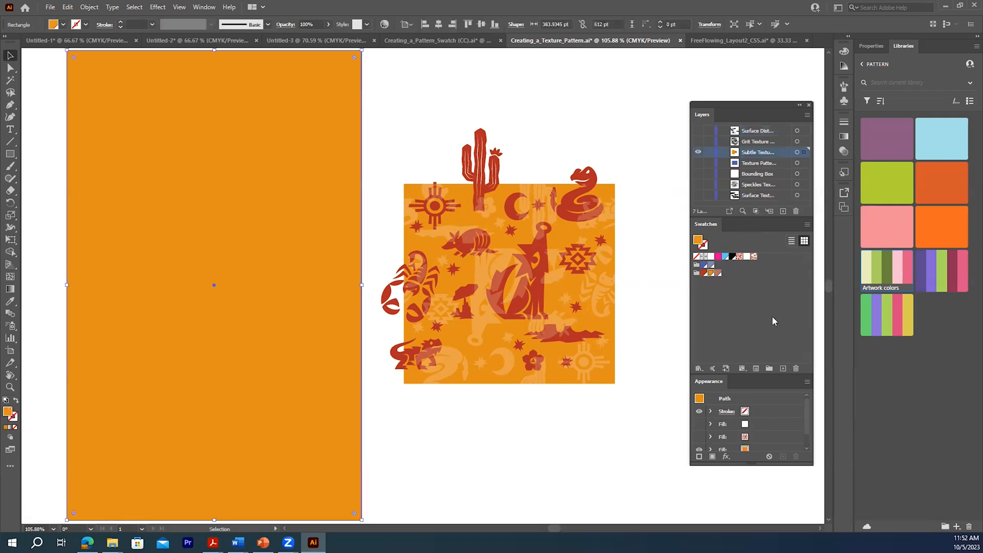
scroll(808, 431, down, 1)
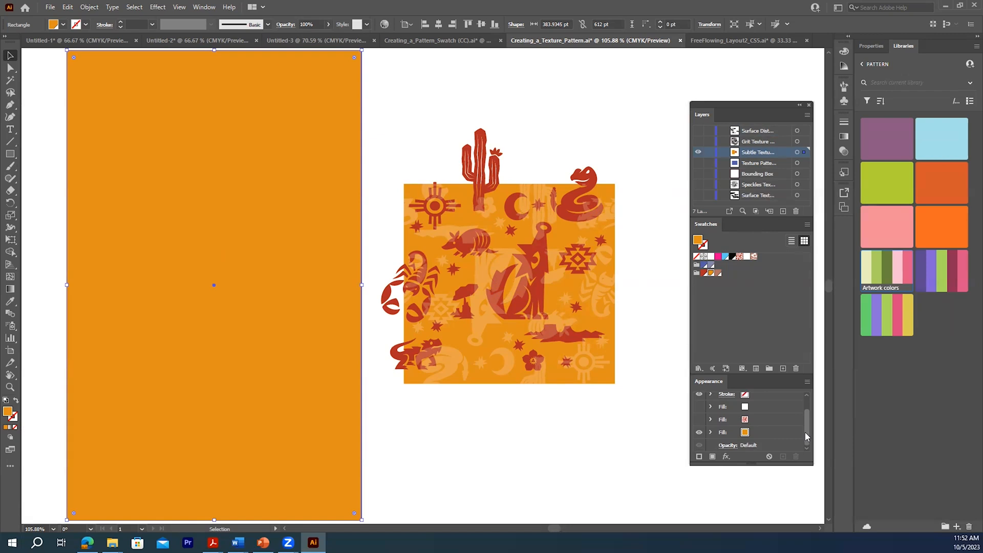
scroll(808, 443, up, 1)
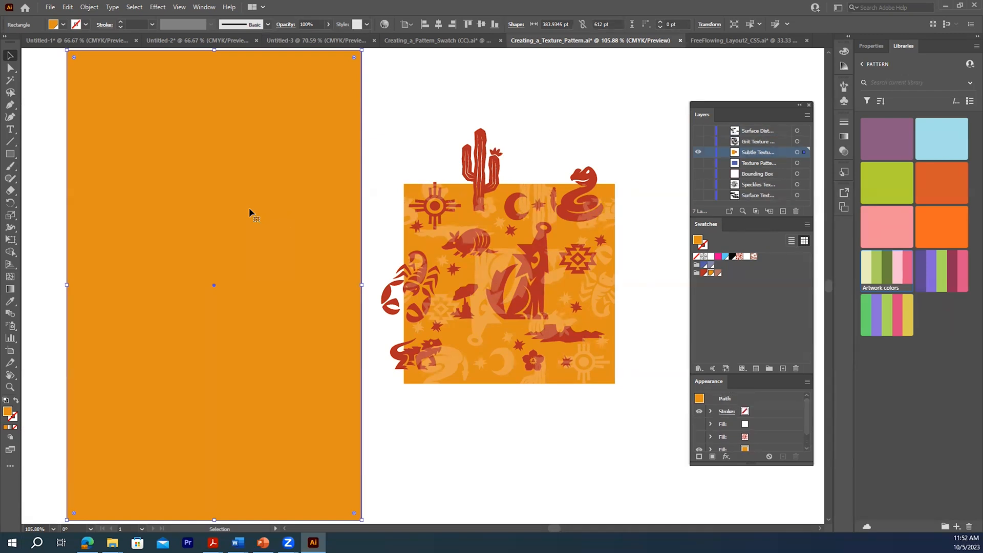
key(Delete)
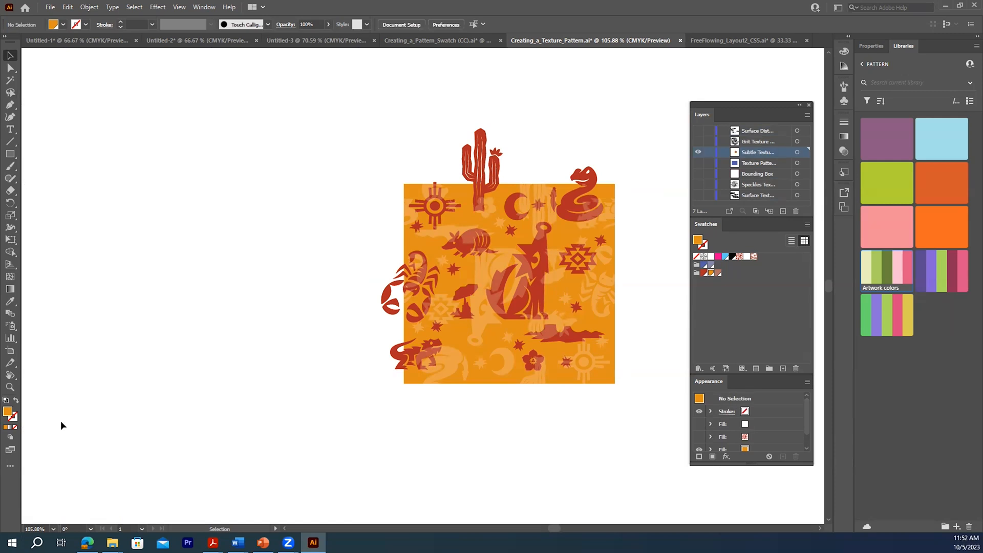
- Add a second fill to the orange square behind the desert motifs and set it to the texture pattern swatch
double_click(8, 414)
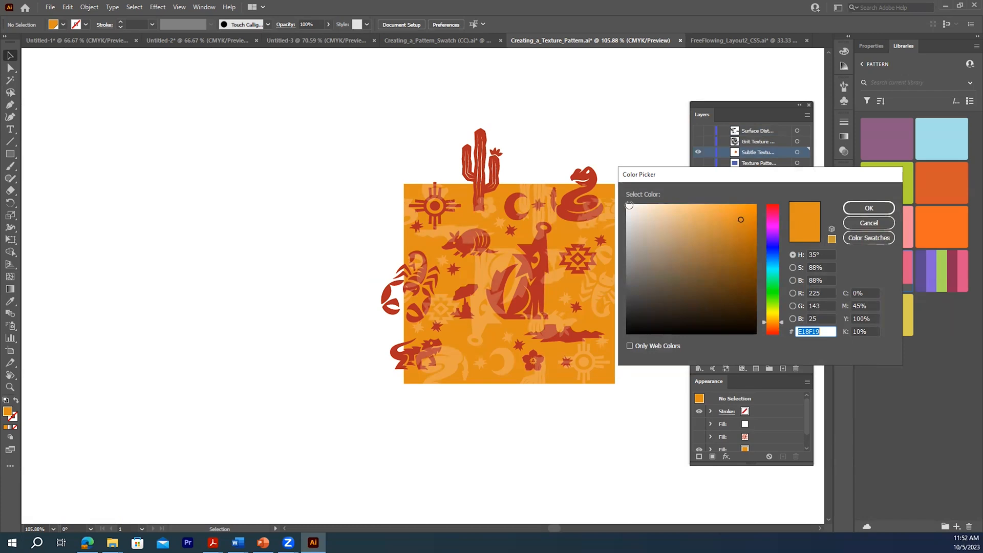
click(869, 224)
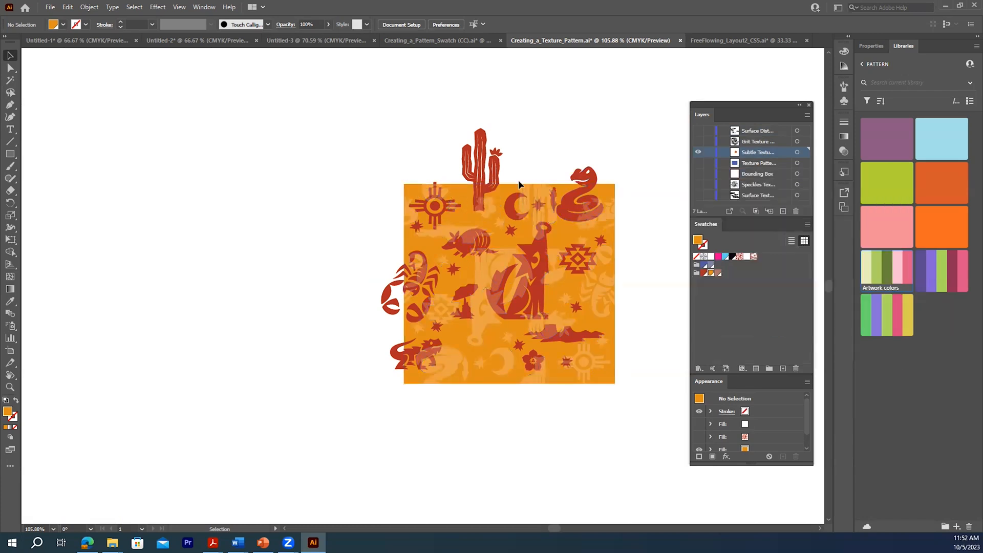
click(502, 187)
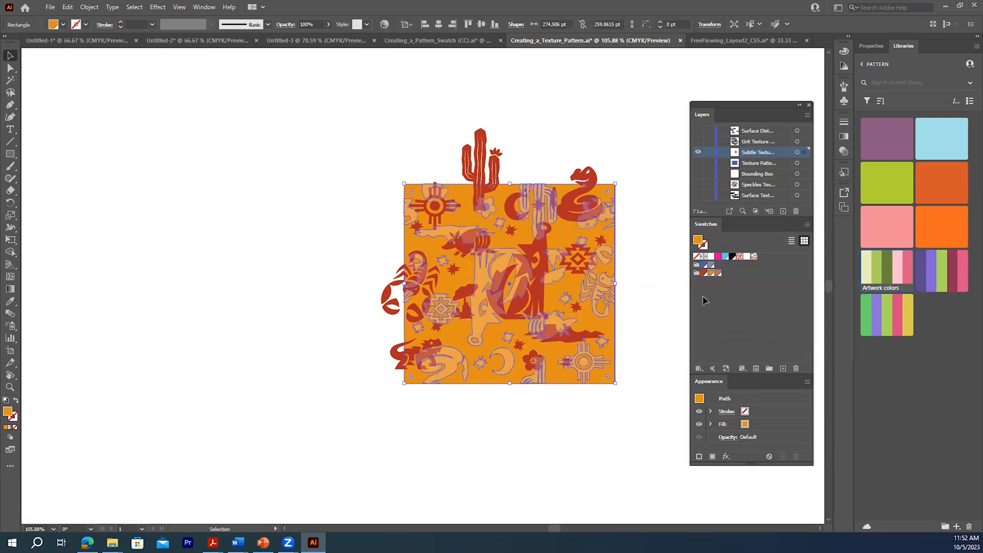
click(713, 456)
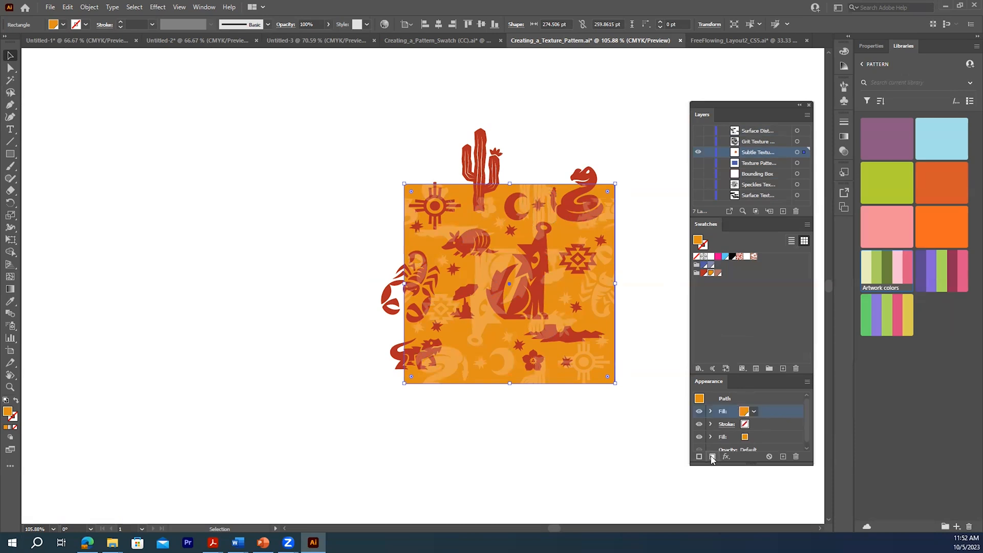
click(754, 414)
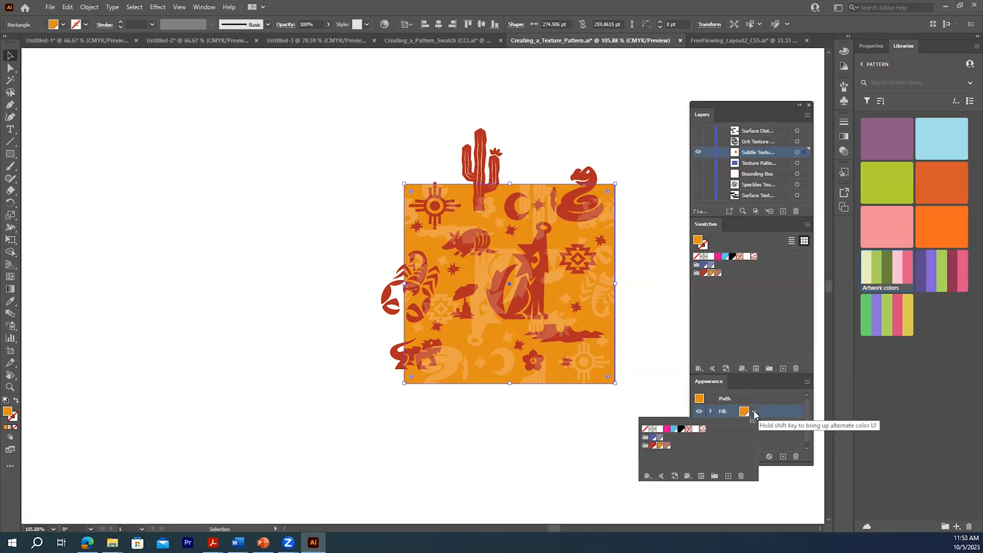
click(703, 430)
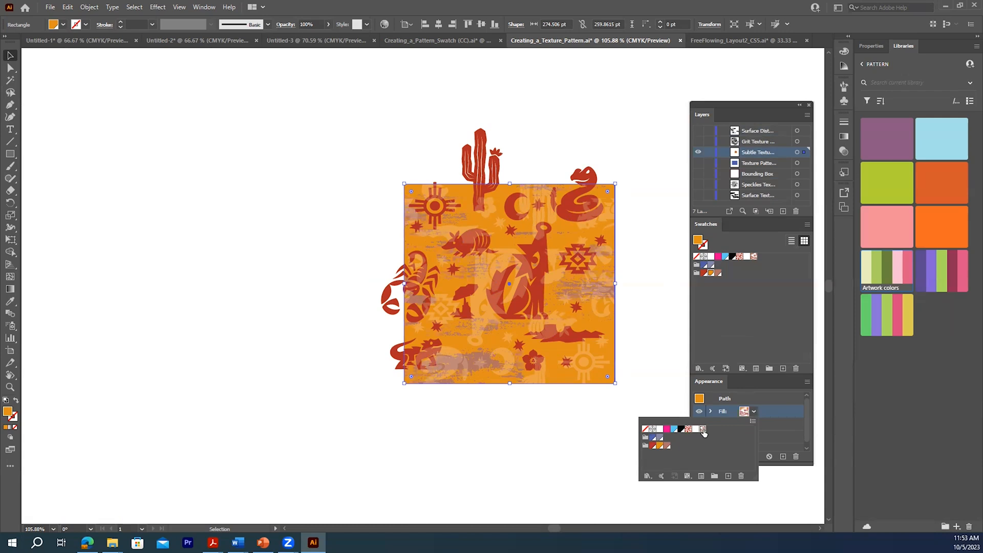
click(744, 395)
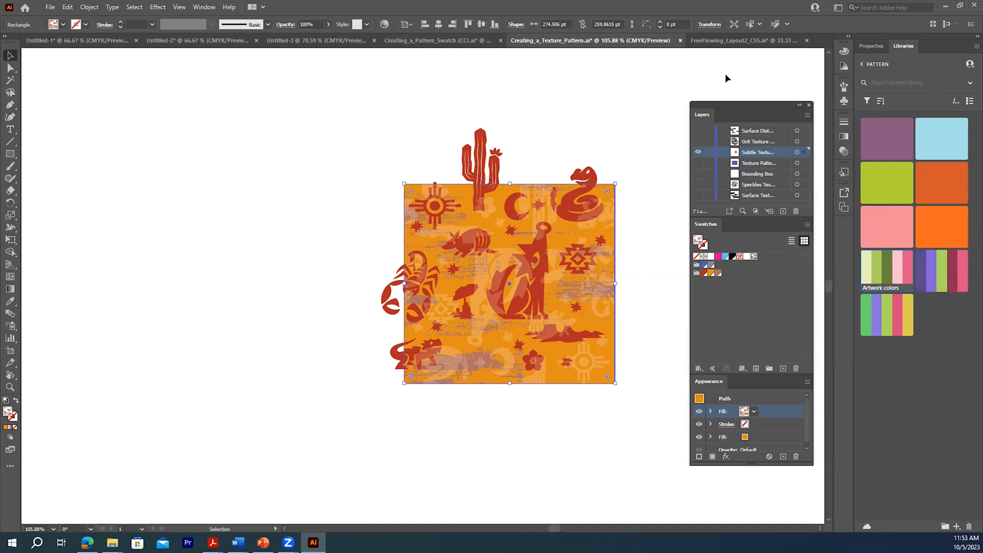
- In the FreeFlowing_Layout2_CS5 document, duplicate the orange flower group onto the lower-left part of the artboard
click(716, 41)
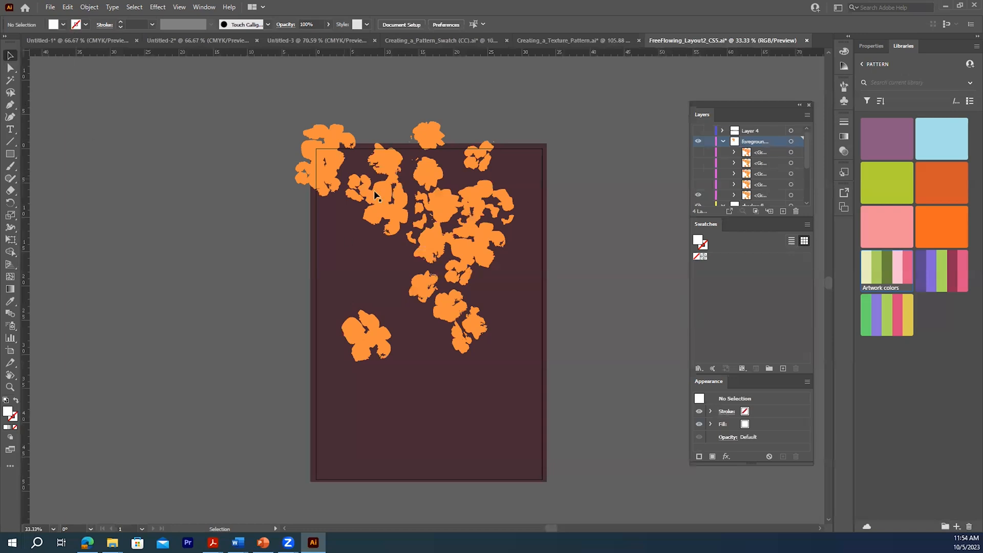
drag(365, 228, 304, 196)
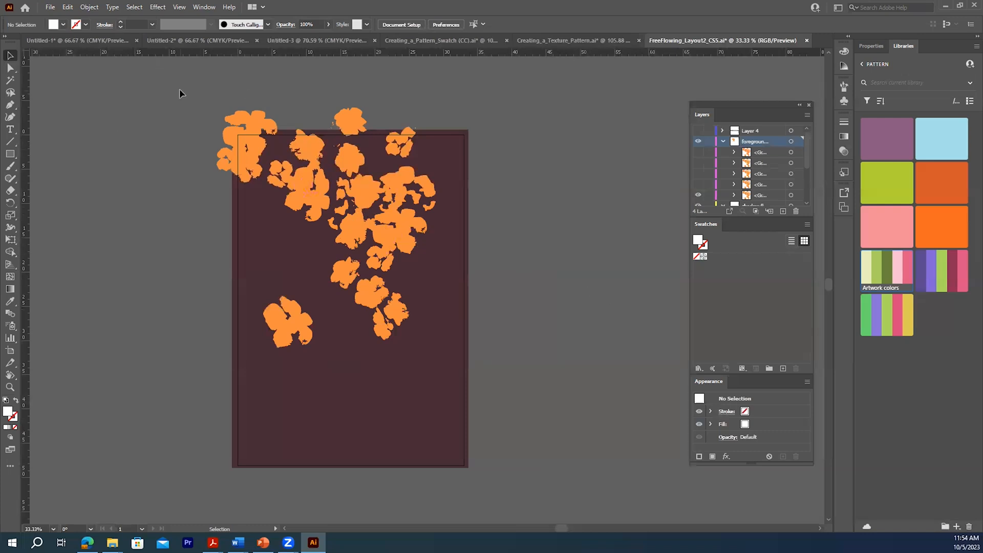
drag(178, 89, 444, 339)
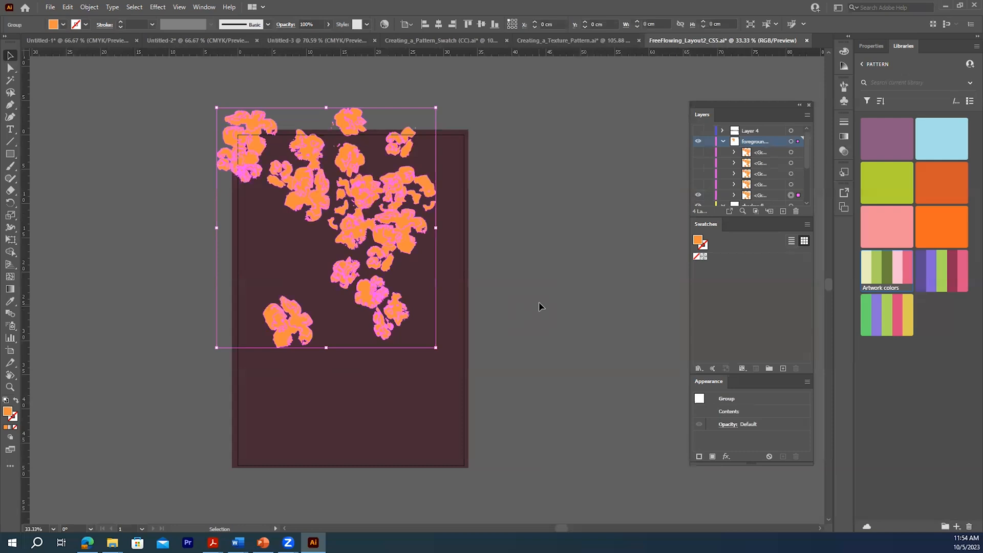
right_click(354, 228)
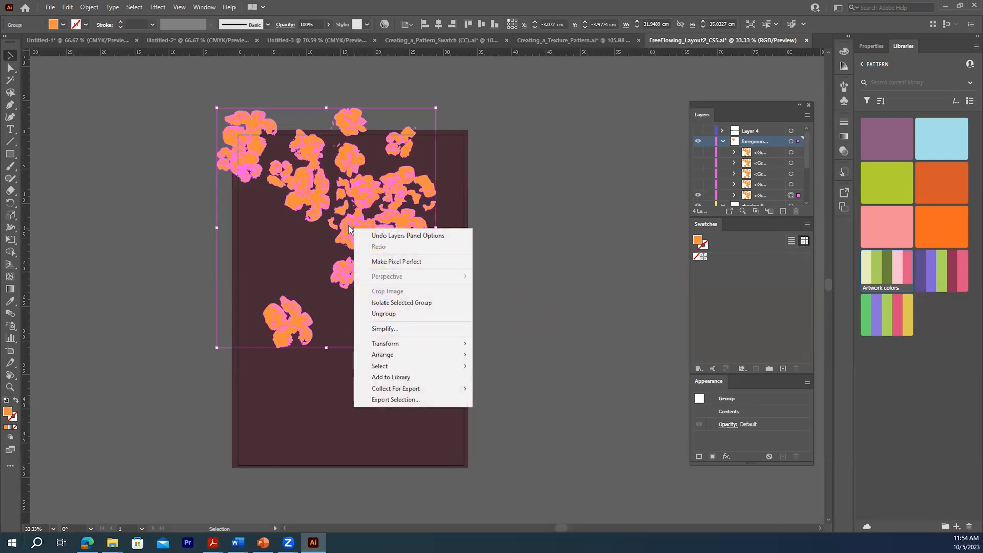
click(349, 229)
drag(348, 229, 240, 517)
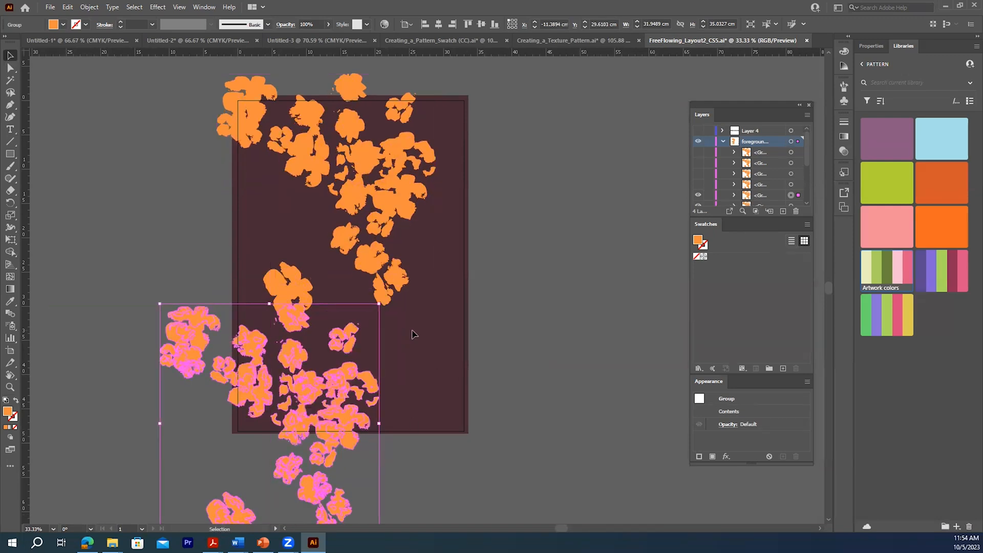
scroll(414, 334, up, 1)
click(171, 263)
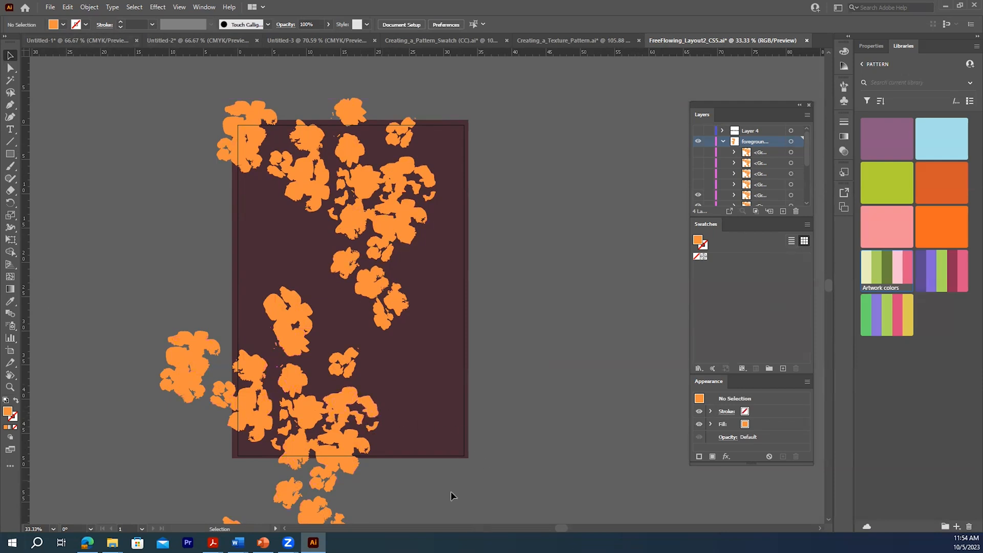
- Ungroup the duplicated flower group at the artboard's lower left
click(192, 358)
right_click(189, 341)
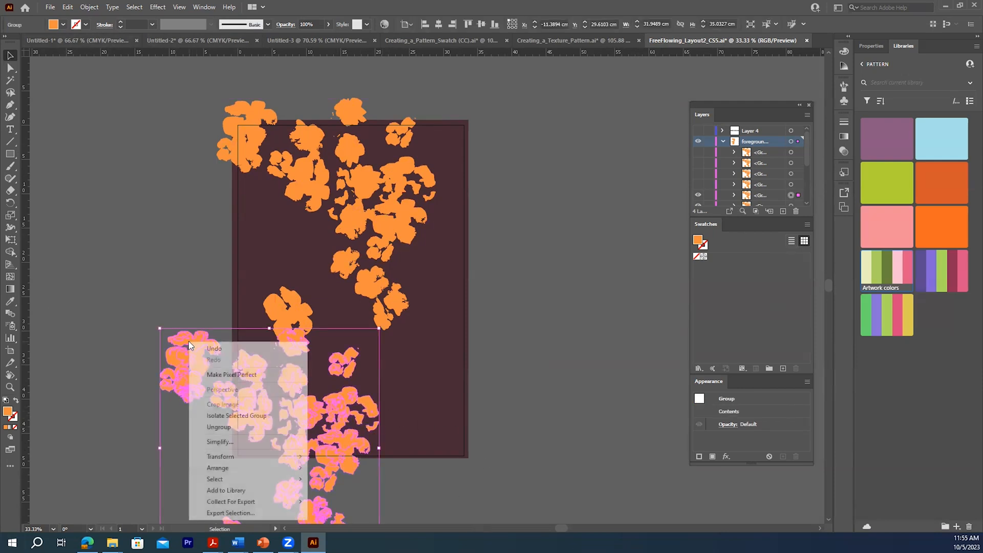
click(226, 432)
click(140, 324)
- Rearrange the loose flowers outside the artboard along its bottom edge and lower-left area to fill the gaps
drag(191, 368, 413, 455)
drag(185, 380, 464, 442)
drag(173, 373, 386, 462)
drag(314, 510, 230, 455)
drag(287, 494, 252, 334)
drag(338, 364, 328, 371)
drag(391, 136, 382, 145)
key(ctrl+z)
drag(329, 365, 330, 359)
click(544, 218)
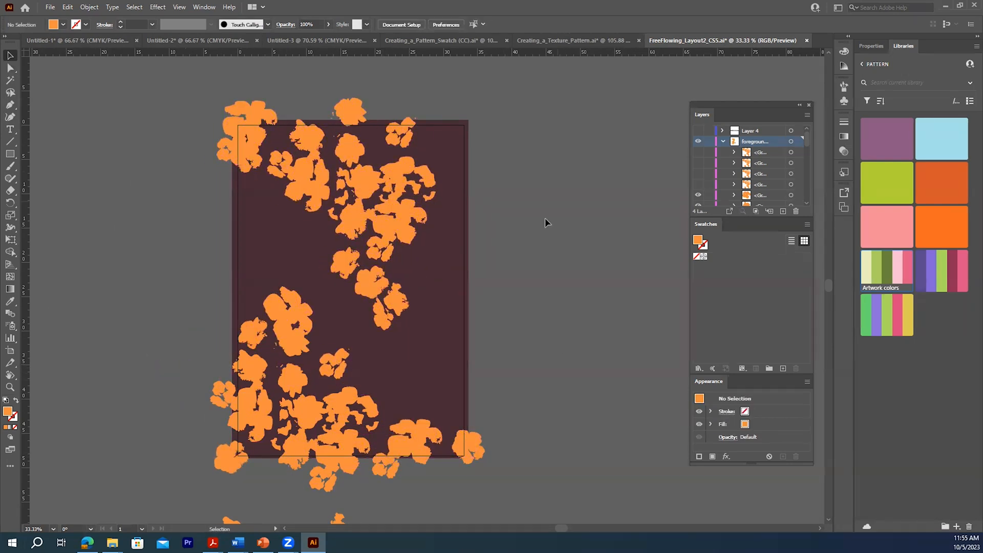
- Move the two remaining flower clusters from below the artboard to its top-right corner and upper right edge
scroll(544, 217, down, 3)
drag(230, 484, 458, 74)
drag(335, 477, 463, 130)
click(543, 205)
scroll(512, 358, up, 3)
scroll(448, 431, down, 1)
- Duplicate the flower cluster near the artboard's bottom-right corner onto the middle of its left edge
click(412, 419)
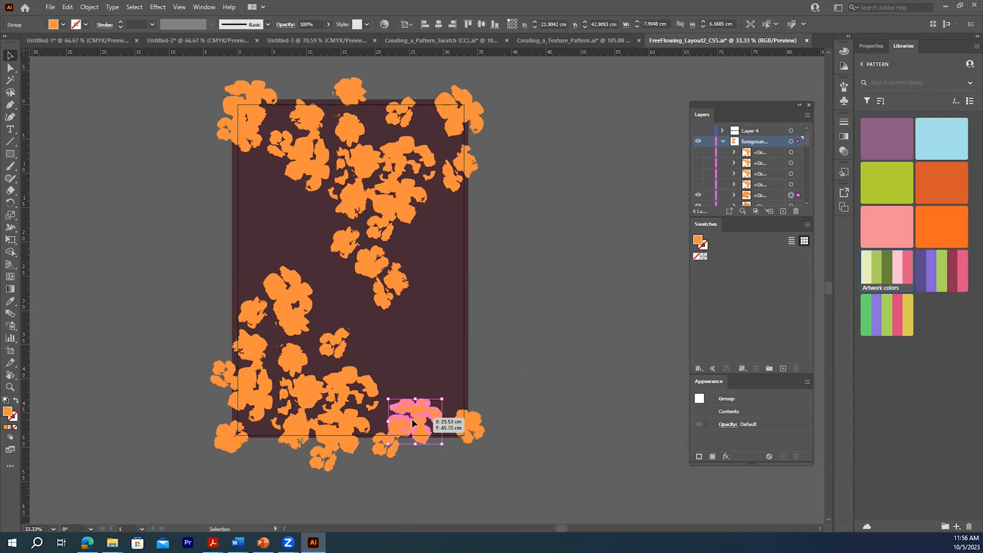
drag(412, 423, 344, 385)
drag(413, 406, 226, 277)
click(578, 282)
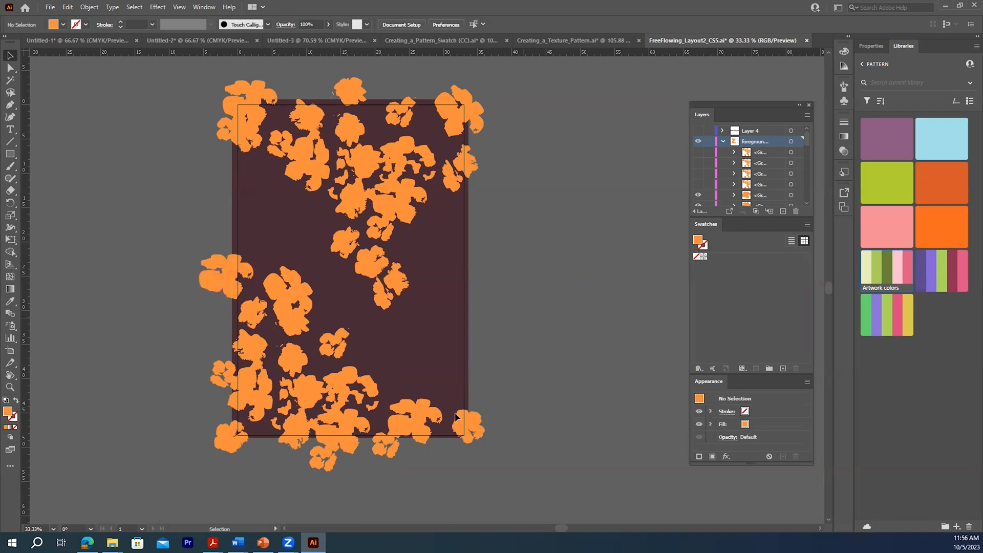
- Duplicate the tall flower cluster from the artboard's lower left to its upper right edge
drag(254, 388, 451, 210)
click(513, 264)
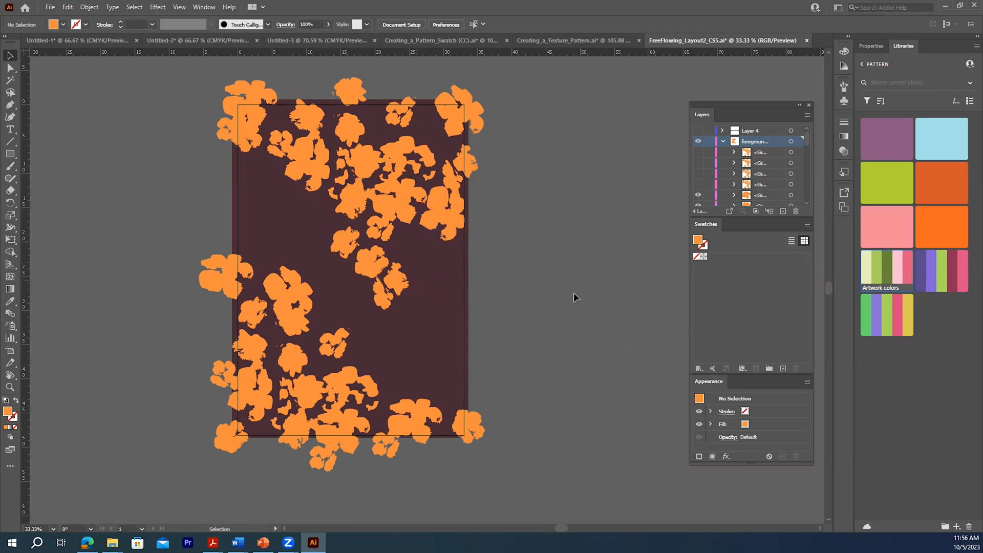
scroll(573, 296, up, 2)
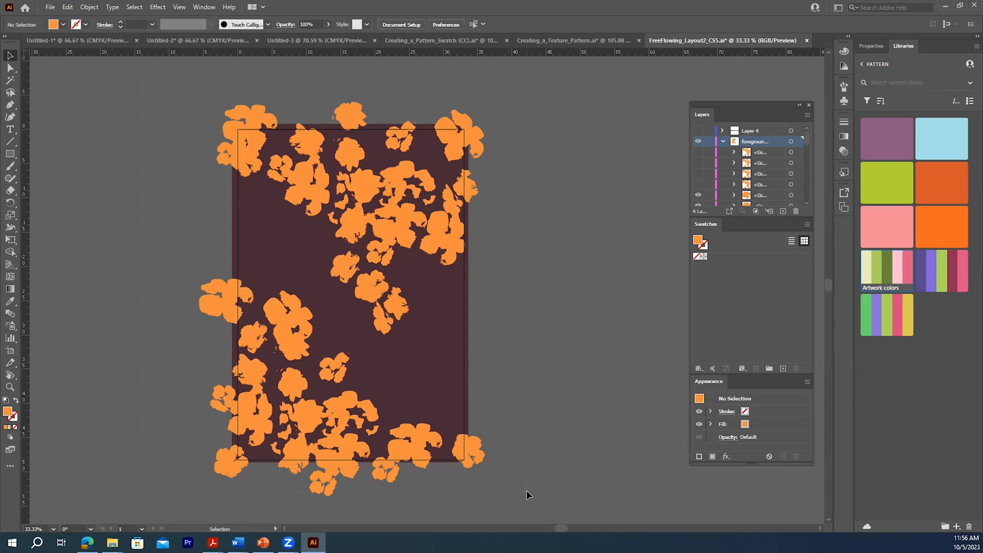
- Make a new pattern from all the orange flowers and accept the notice about the added swatch
key(ctrl+a)
scroll(730, 173, down, 5)
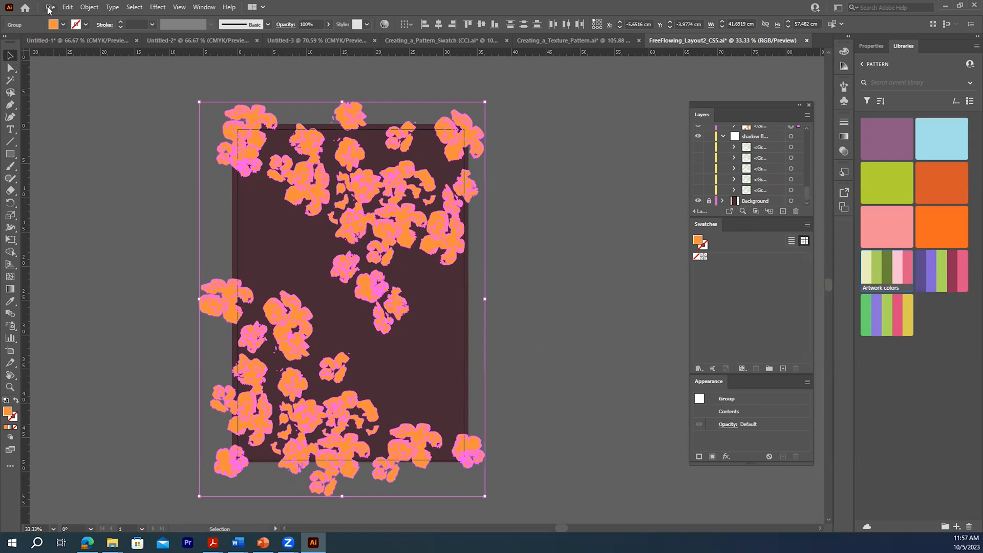
click(89, 8)
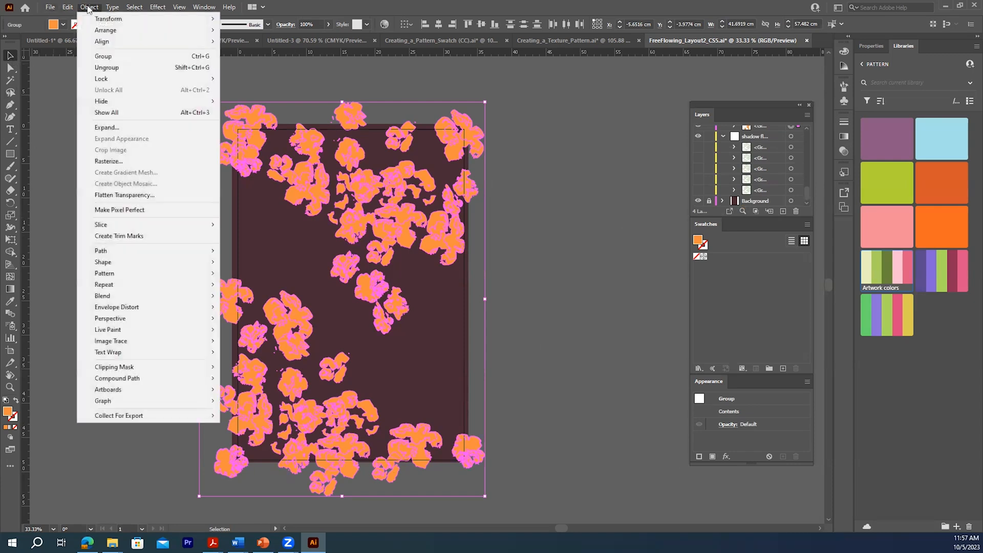
mouse_move(149, 274)
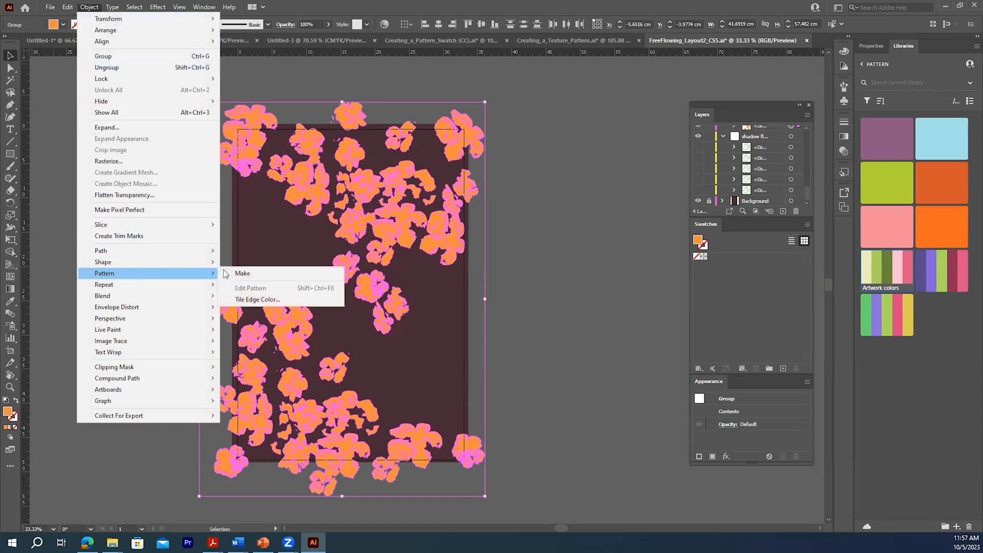
click(247, 275)
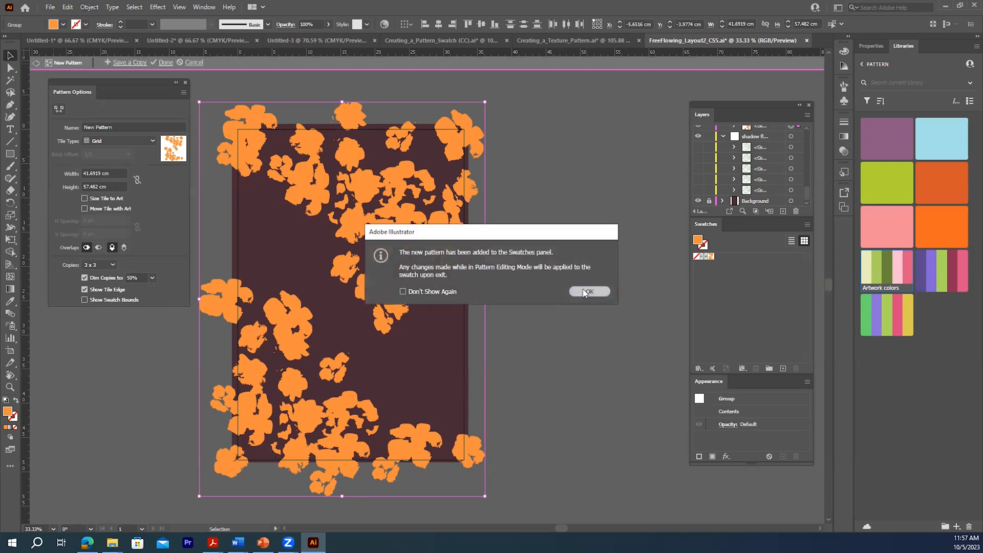
click(584, 292)
click(581, 290)
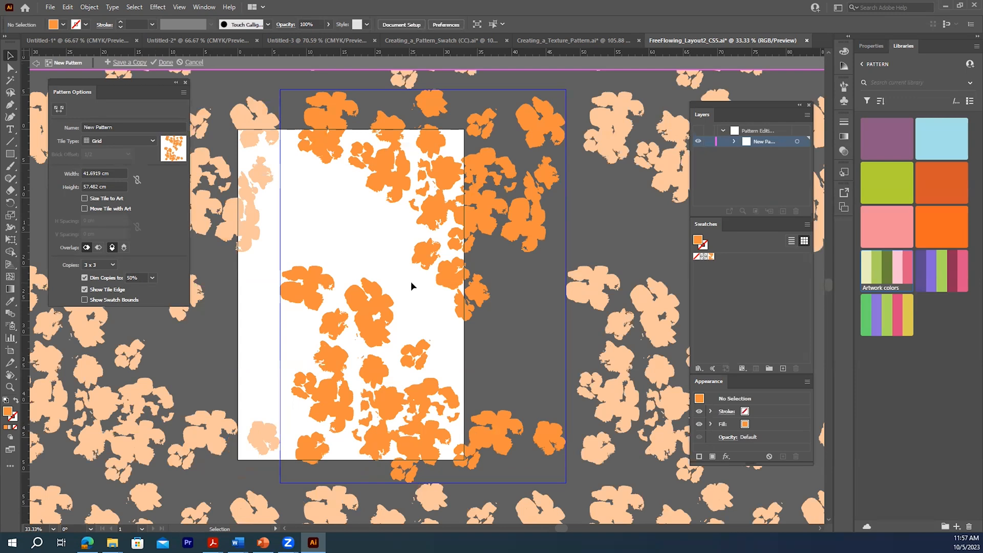
- Examine how the orange flower tile repeats around the artboard in the pattern preview
scroll(335, 286, up, 2)
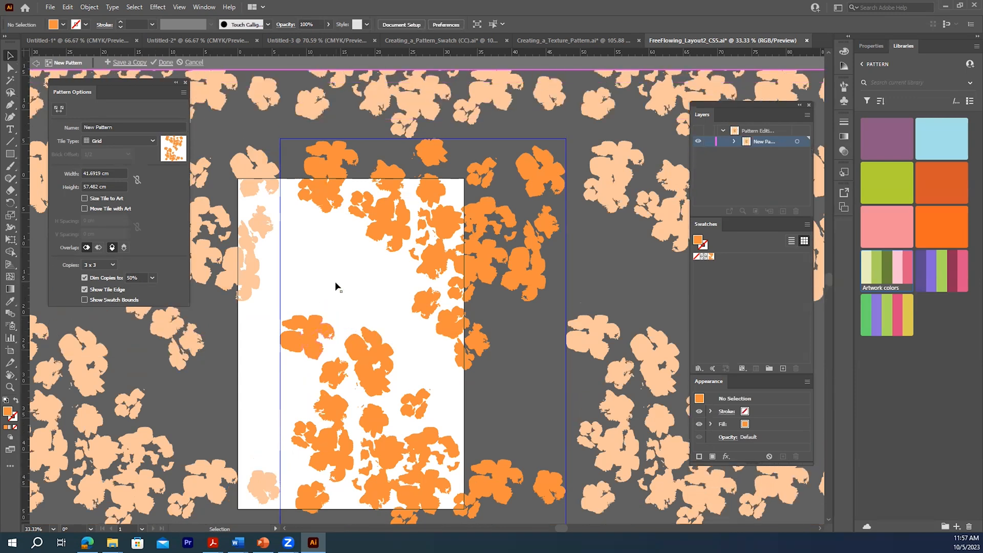
scroll(335, 281, down, 3)
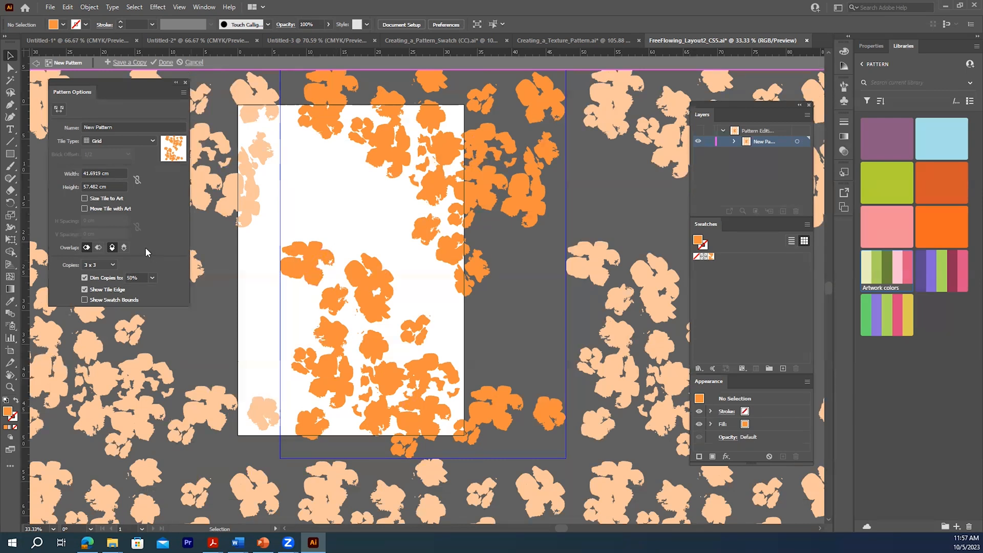
click(10, 387)
alt+click(230, 359)
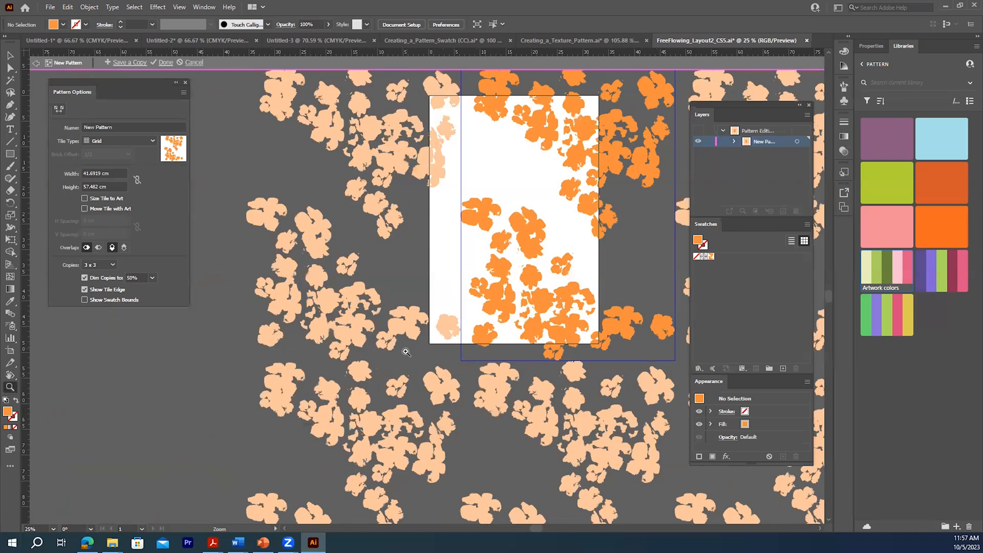
drag(381, 365, 357, 379)
drag(285, 423, 255, 447)
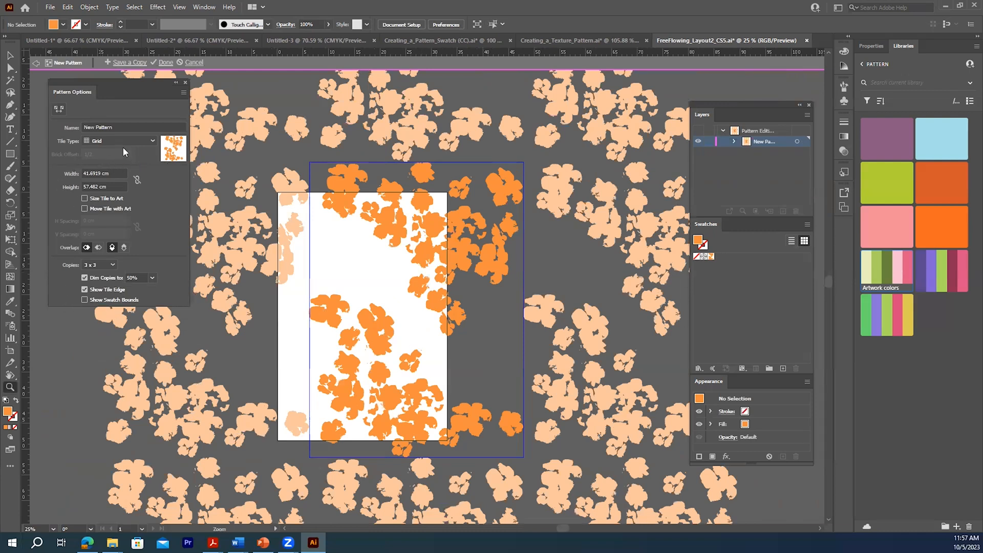
- Name the pattern "Free Flowing Pattern" and finish editing it
click(117, 126)
double_click(83, 128)
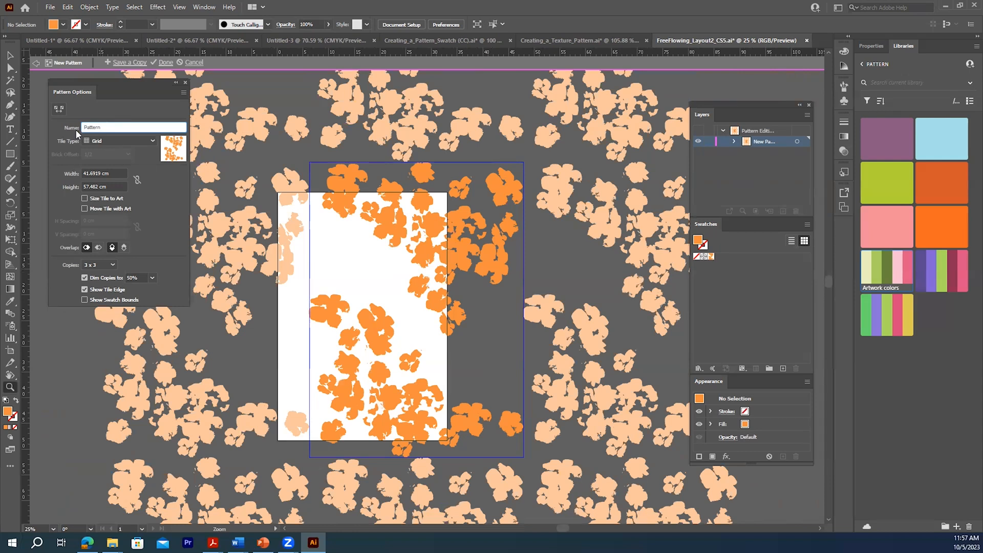
text(Free)
text(_F)
text(lowing)
click(97, 127)
key(BackSpace)
click(165, 62)
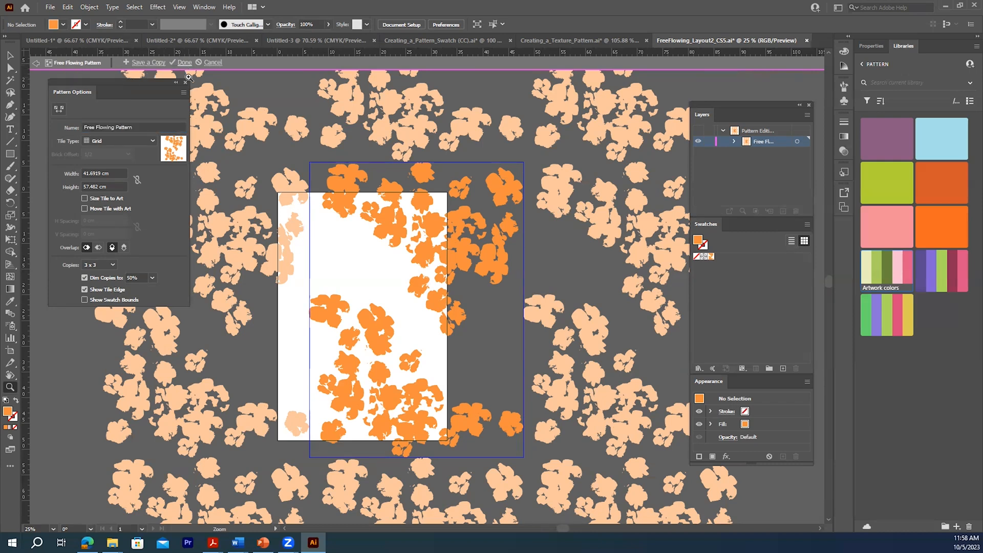
click(182, 63)
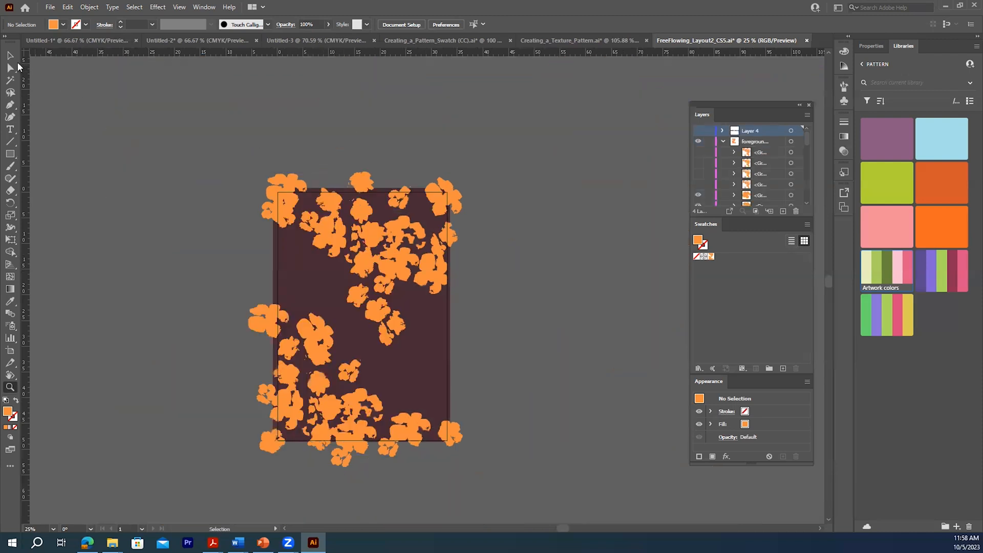
- Hide the foreground flowers and, on a new layer, cover the dark background with a pattern-filled rectangle about 34.5 by 50 cm
click(10, 56)
click(697, 142)
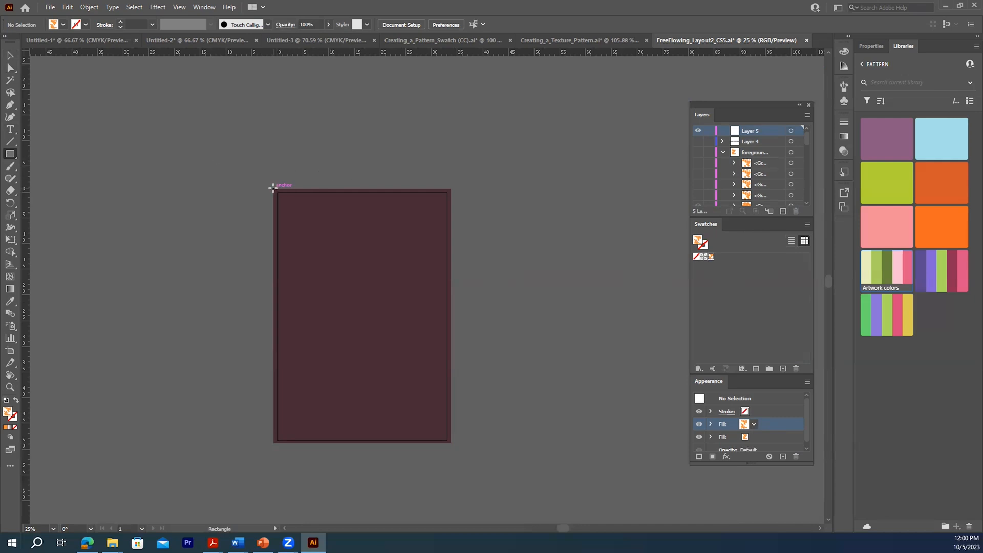
mouse_move(273, 188)
mouse_down()
mouse_move(438, 413)
mouse_move(450, 446)
mouse_up()
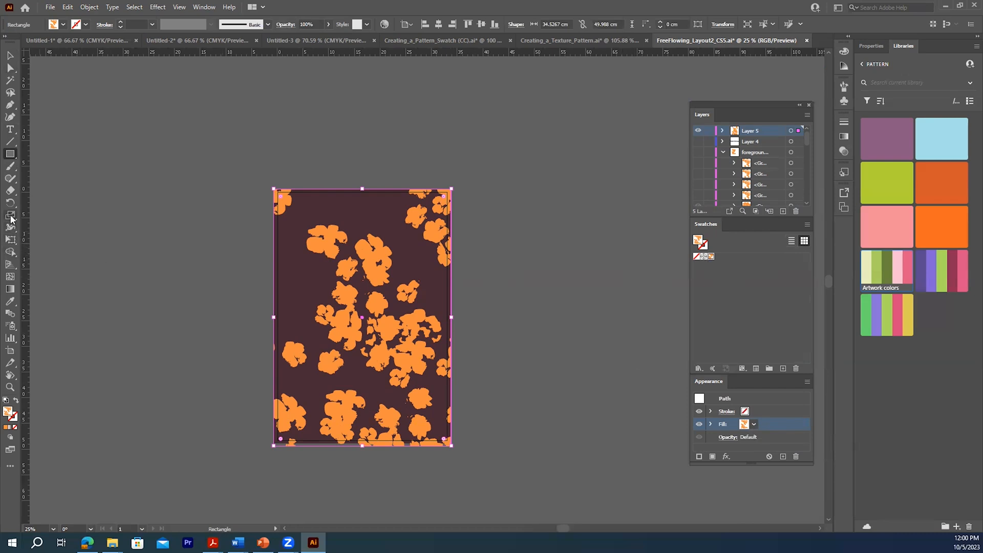
click(10, 55)
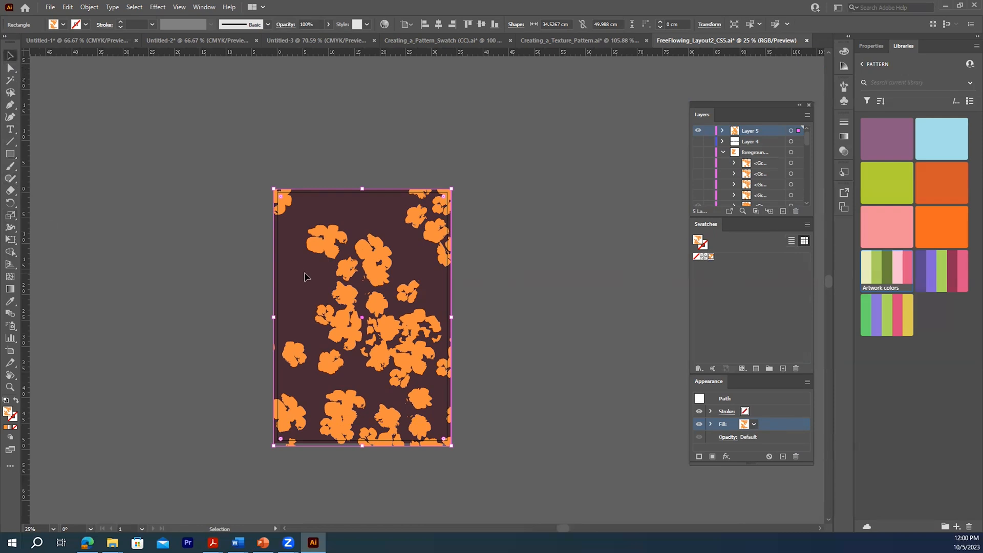
- Scale only the rectangle's pattern uniformly to 40%, leaving object transformation off and comparing the result with the preview
double_click(11, 217)
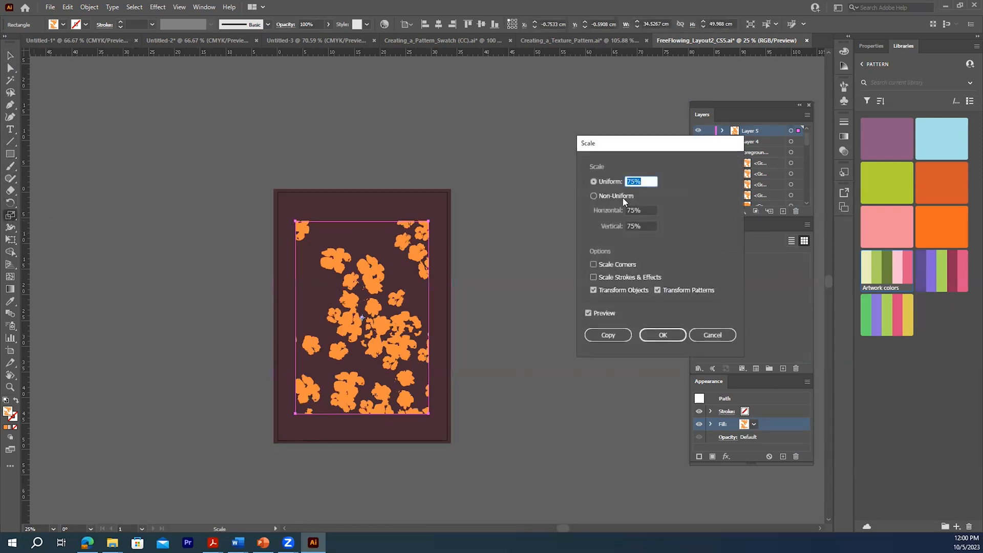
click(593, 290)
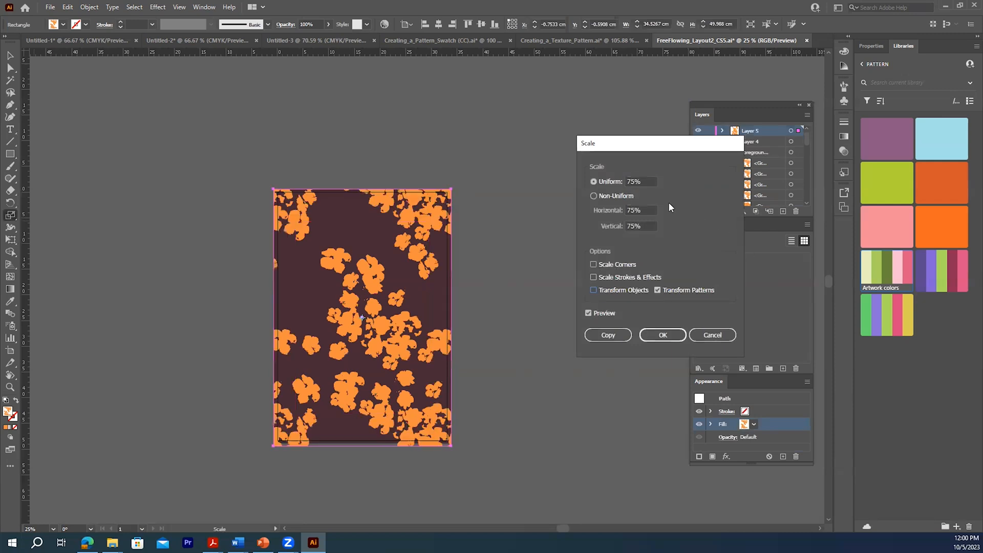
double_click(642, 179)
text(409)
click(589, 313)
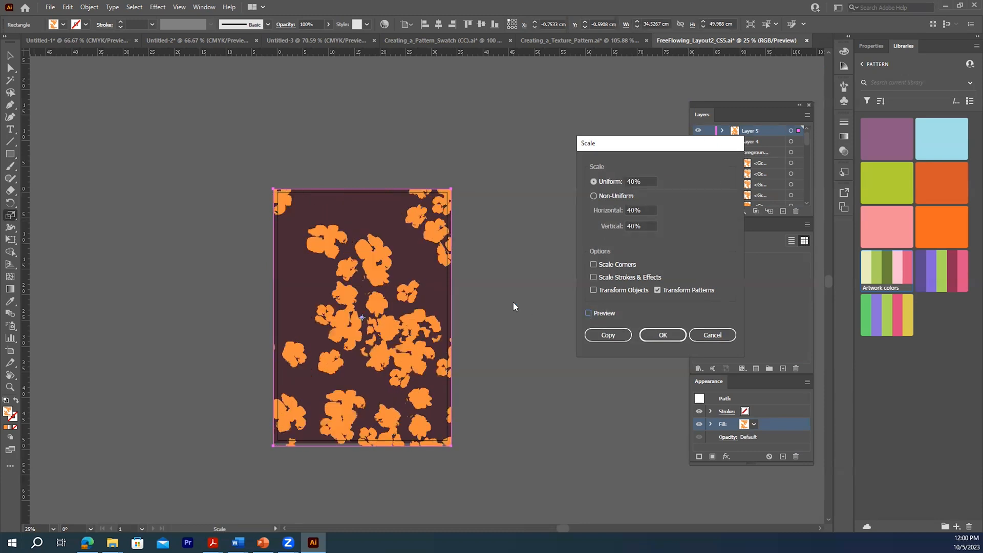
click(588, 313)
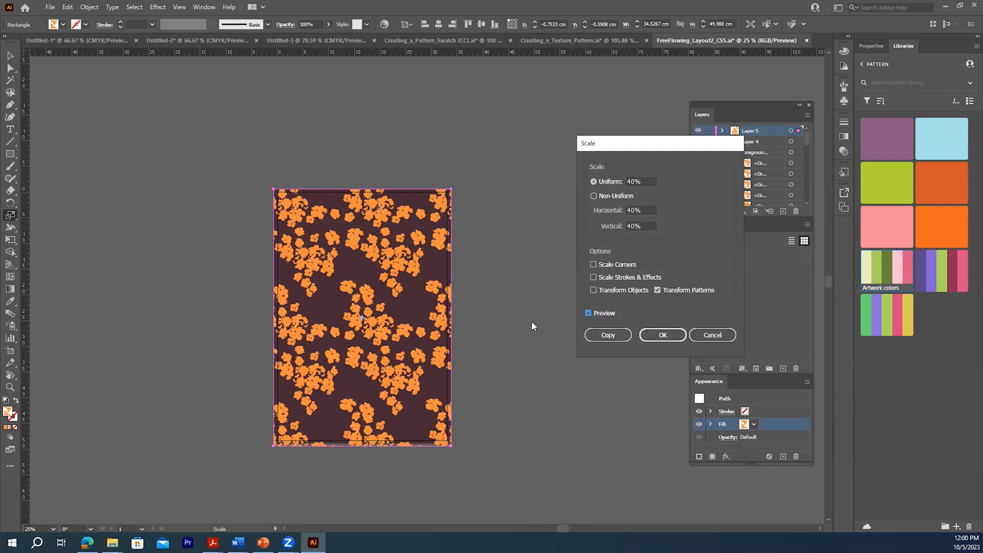
click(661, 336)
click(10, 56)
- In the Untitled-3 document, draw a wide rectangle about 3.89 by 0.74 in near the upper middle of the artboard
click(316, 40)
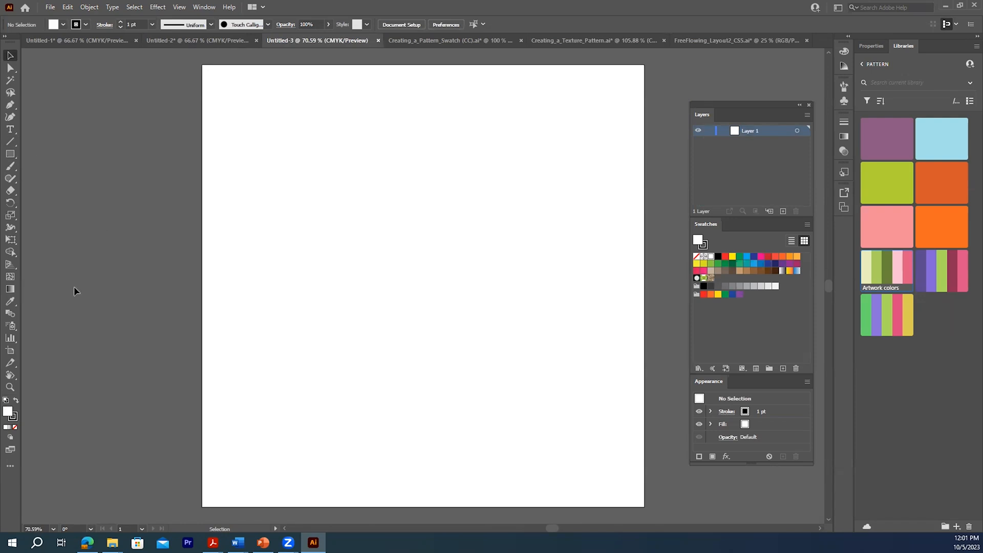
click(11, 153)
drag(299, 136, 442, 164)
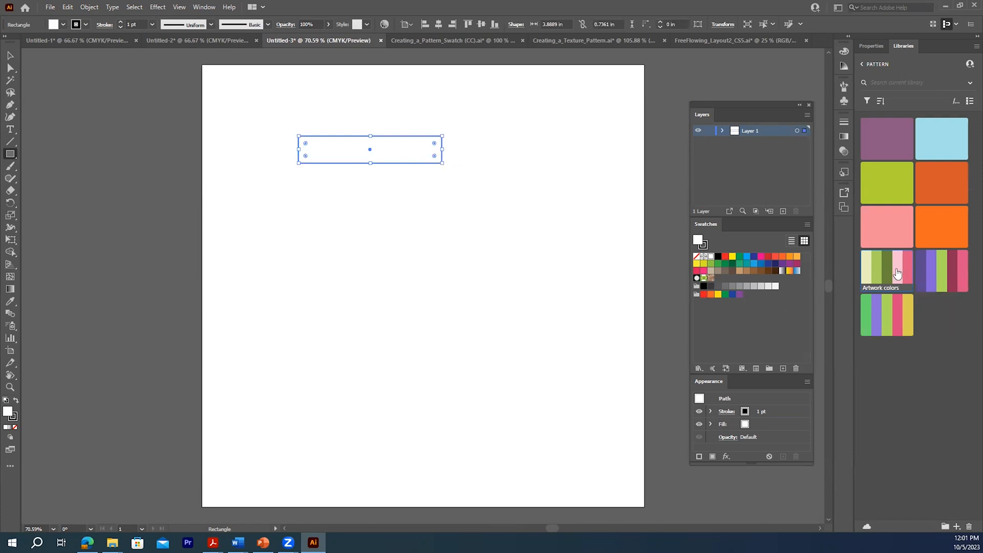
- Add the Artwork colors library theme to the swatches and fill the rectangle with its dark green
right_click(886, 270)
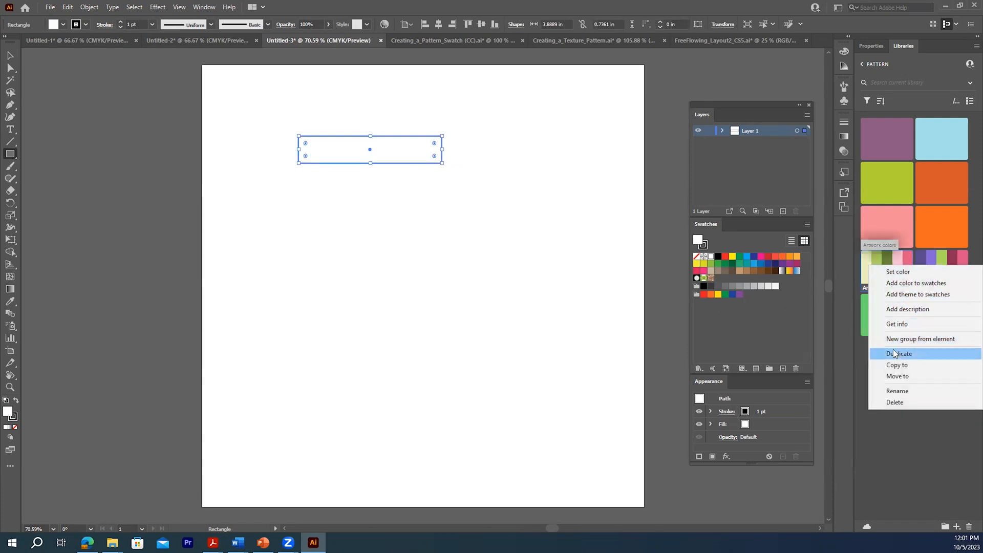
click(897, 295)
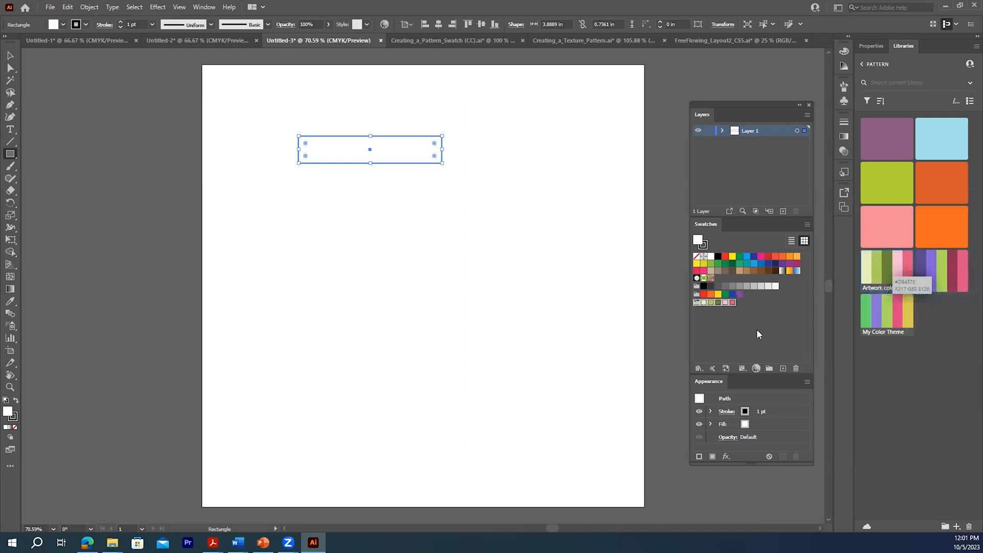
double_click(718, 303)
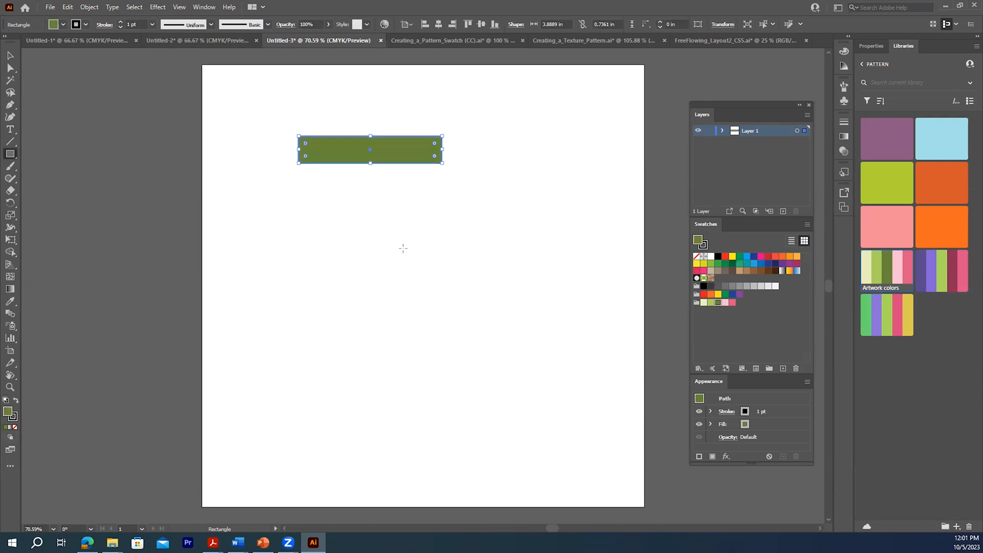
click(9, 55)
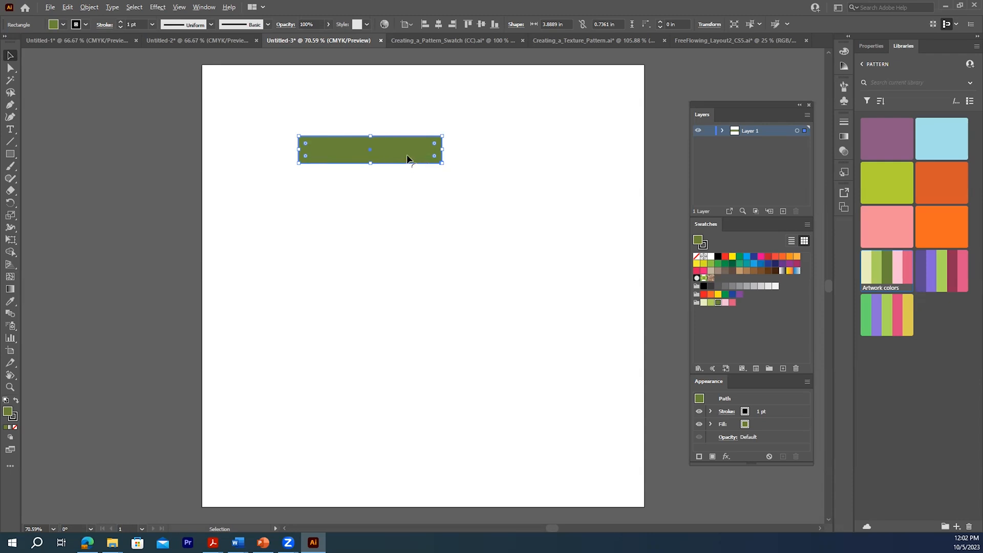
- Duplicate the green rectangle directly beneath itself, offset 0.74 in, and remove the stroke from both rectangles
drag(400, 153, 402, 185)
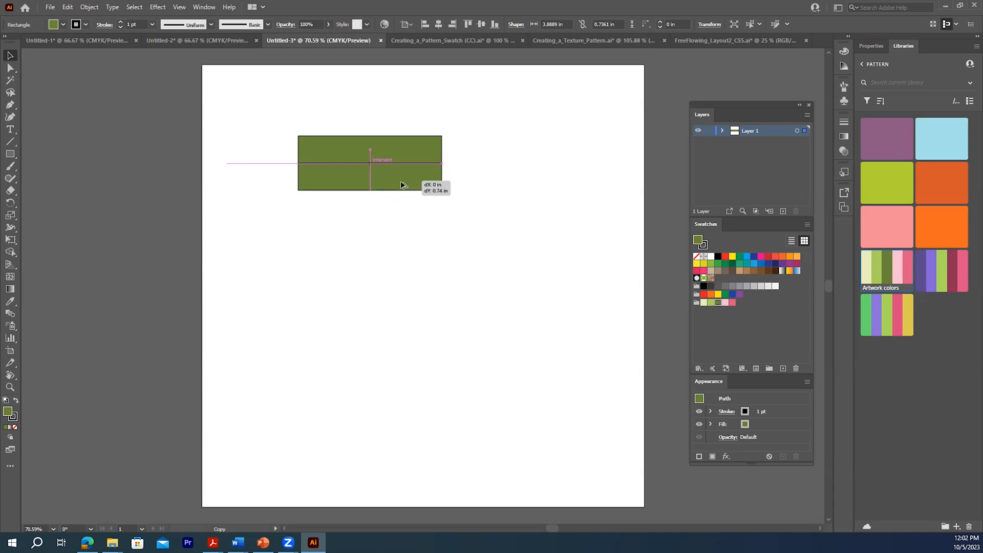
drag(402, 185, 402, 184)
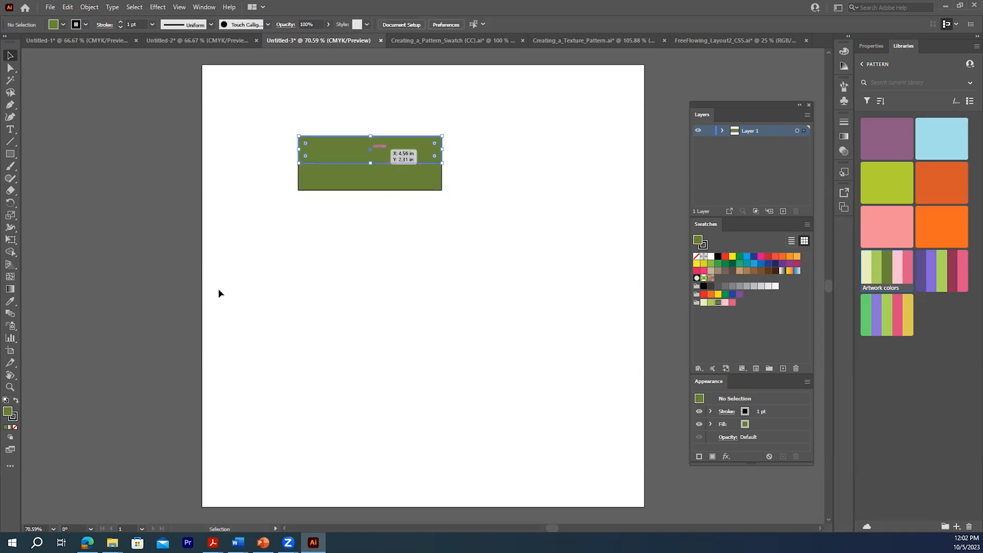
click(13, 417)
click(336, 187)
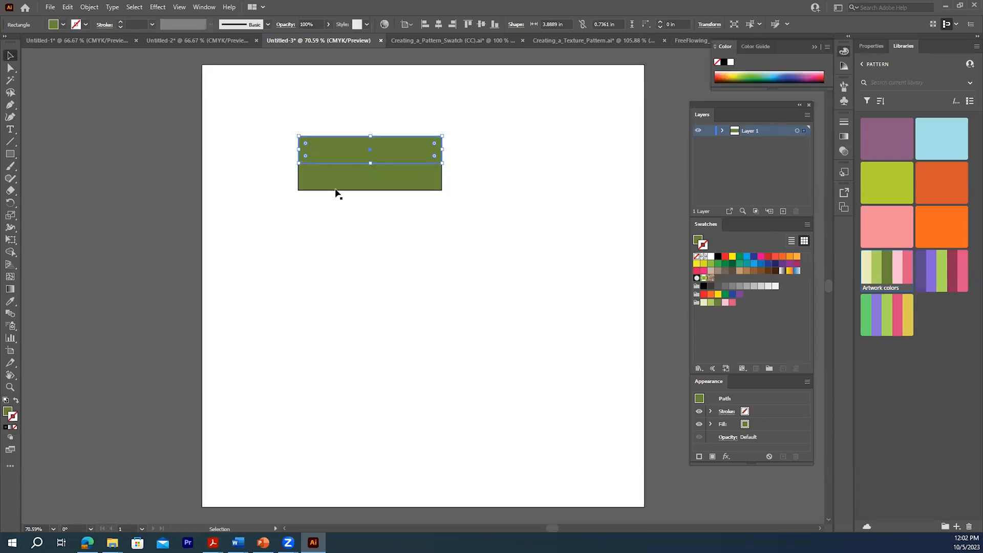
click(15, 428)
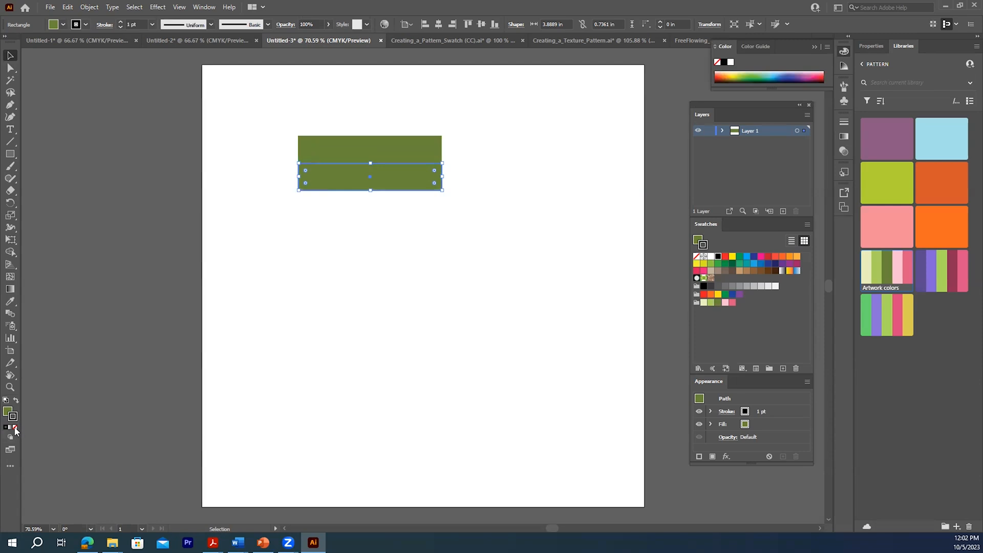
click(444, 220)
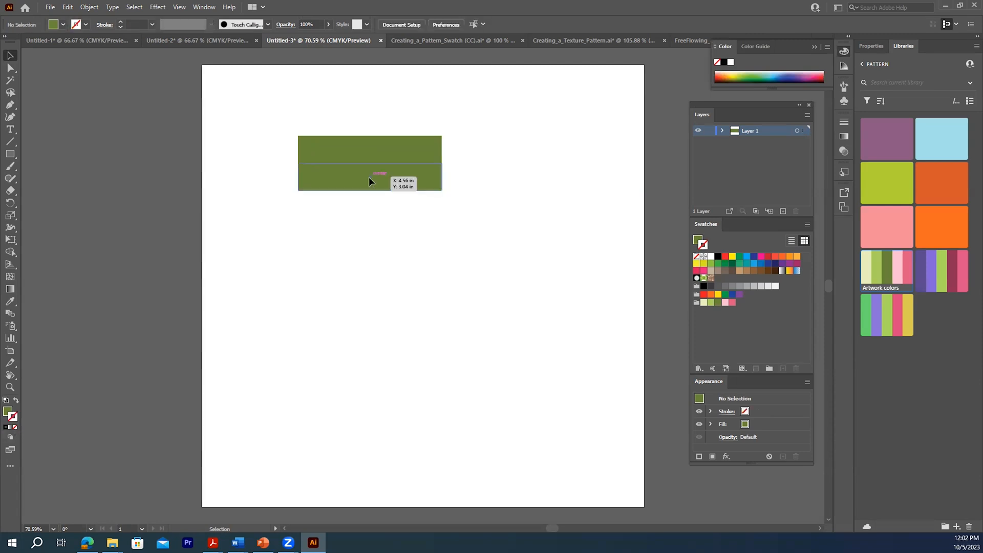
- Repeat the downward copy of the lower rectangle twice to build a stack of four stripes
click(369, 177)
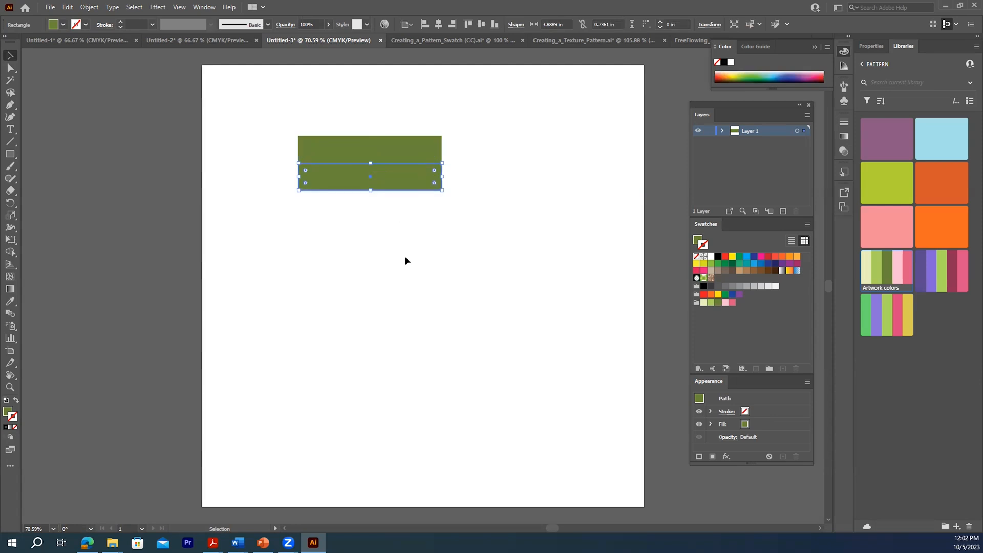
key(a)
key(ctrl+d)
key(ctrl+d)
key(v)
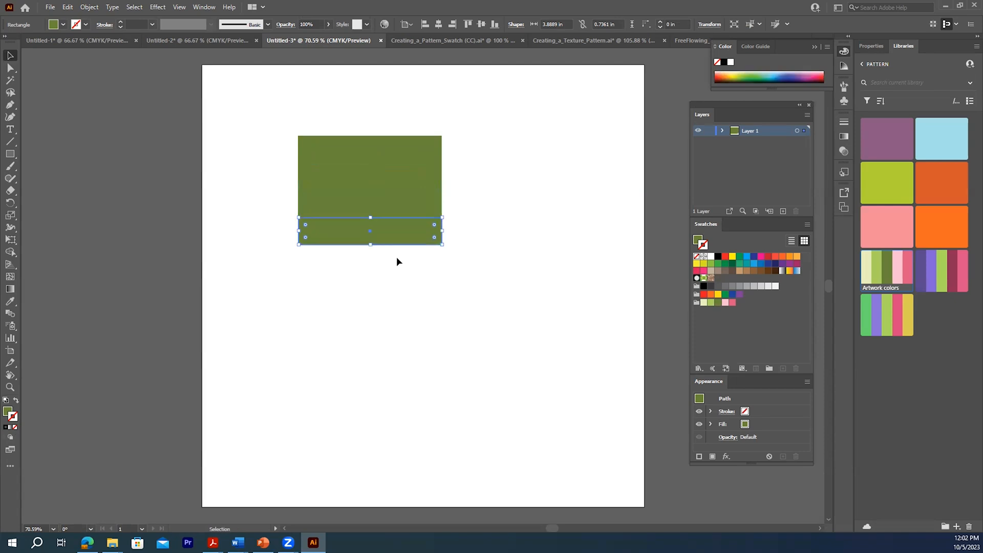
- Fill the second stripe with the theme's light pink and keep it without a stroke
click(356, 174)
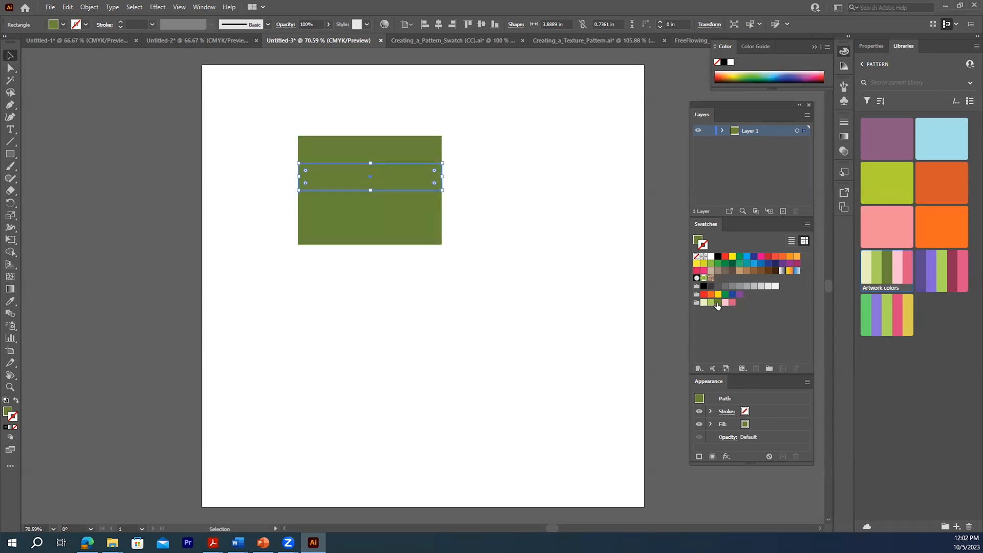
click(725, 303)
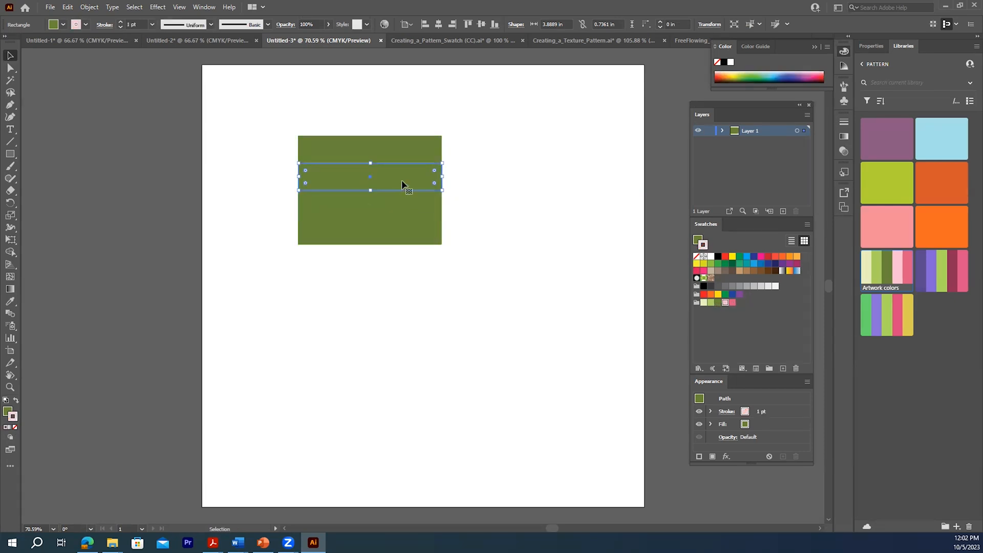
click(14, 427)
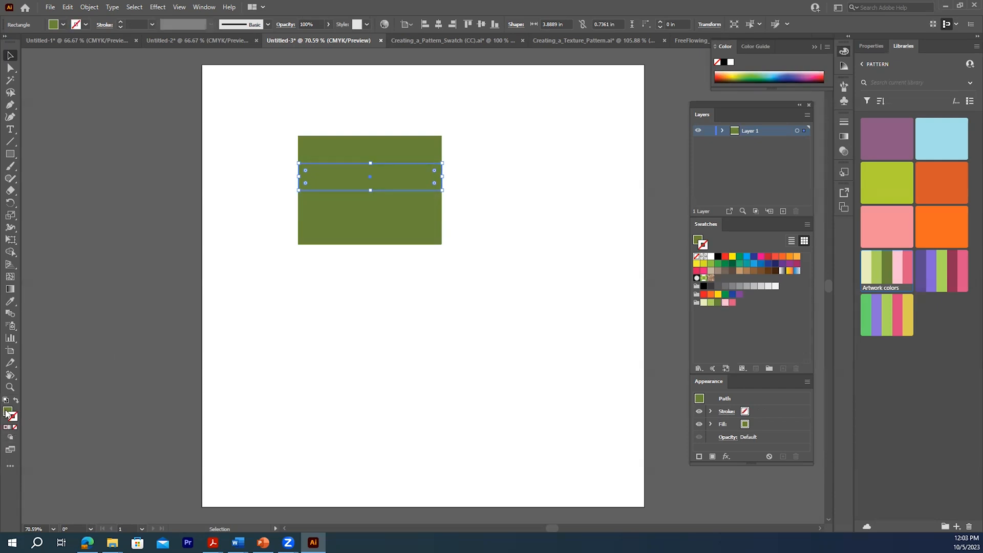
click(725, 302)
- Fill the third stripe with the theme's dark pink and the bottom stripe with its light green
click(408, 198)
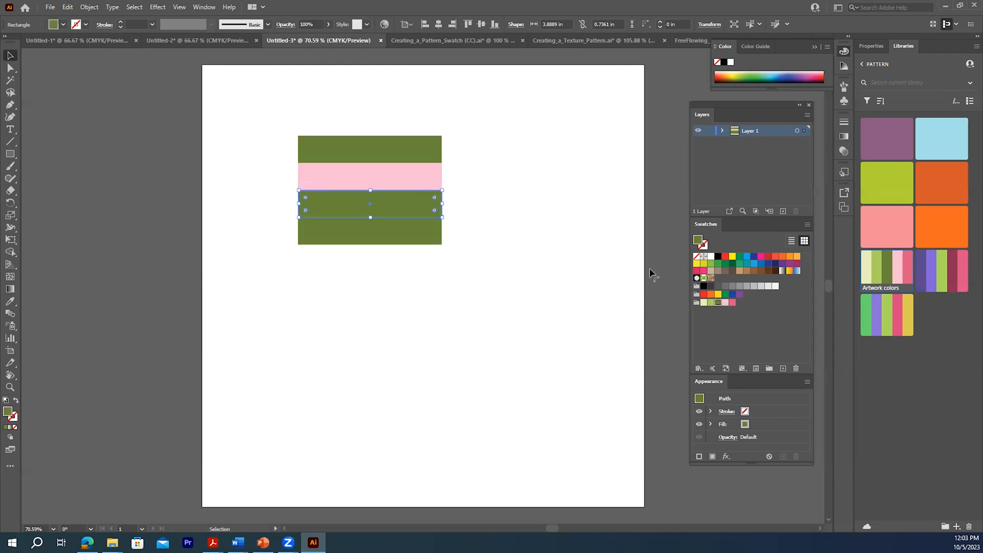
click(732, 303)
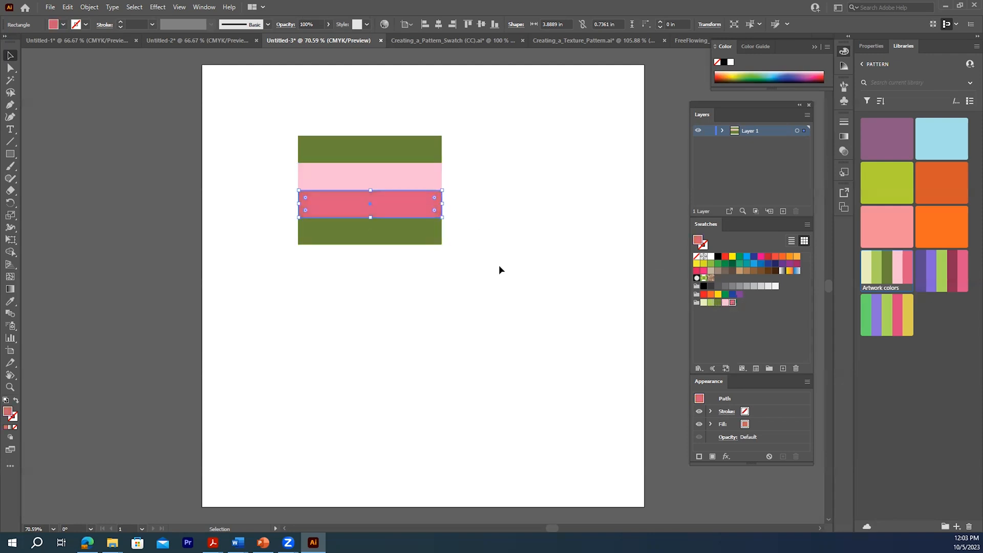
click(428, 237)
click(711, 302)
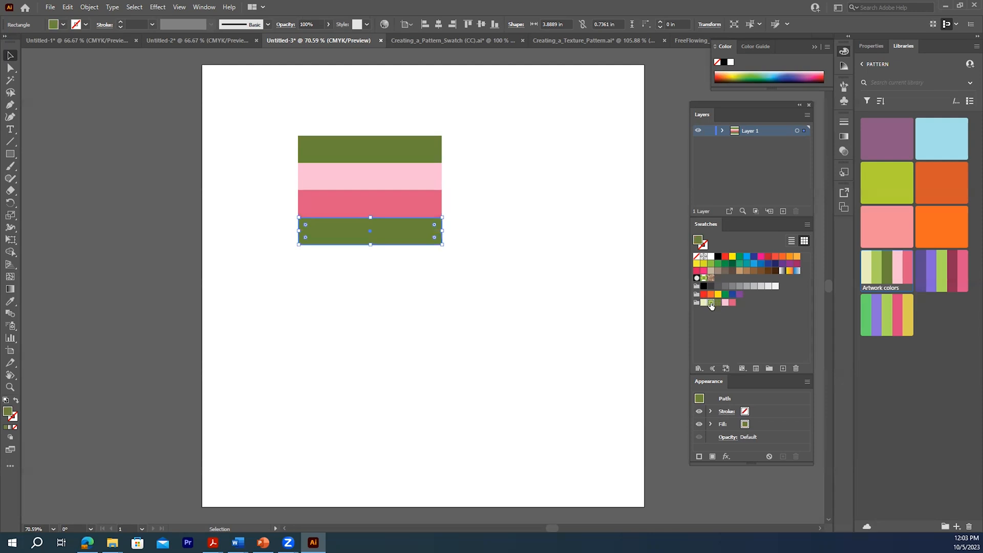
click(535, 227)
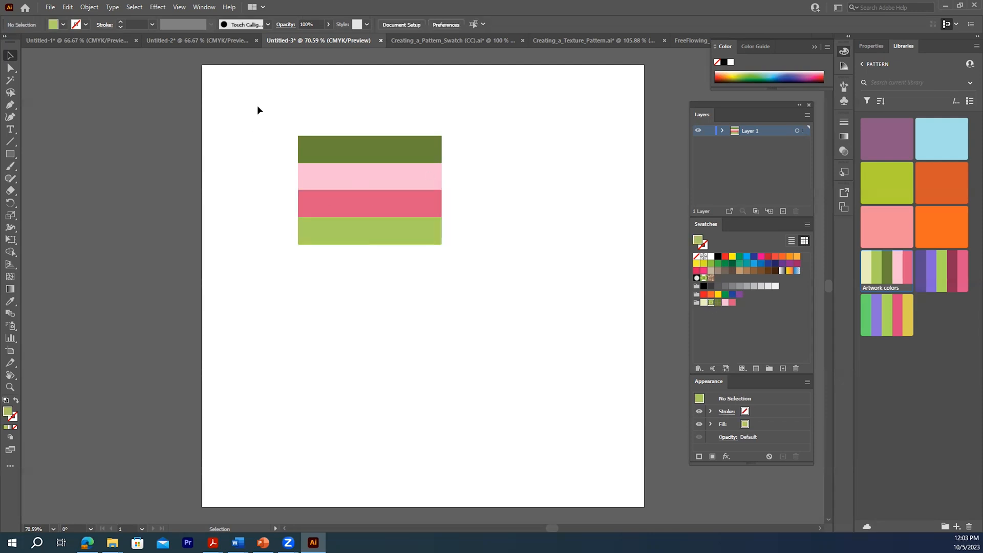
- Make a new repeating pattern from all four coloured stripes and enter pattern editing
drag(273, 120, 489, 280)
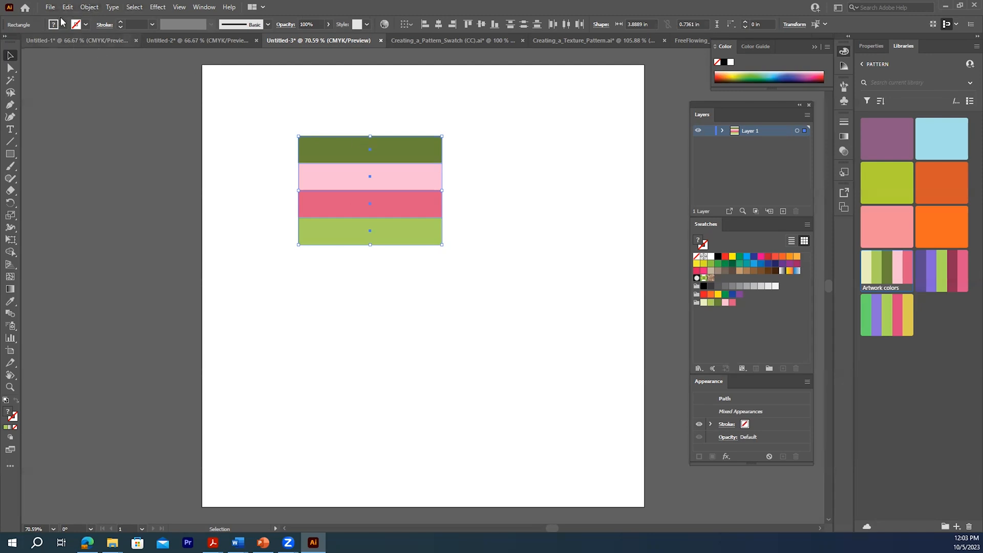
click(89, 7)
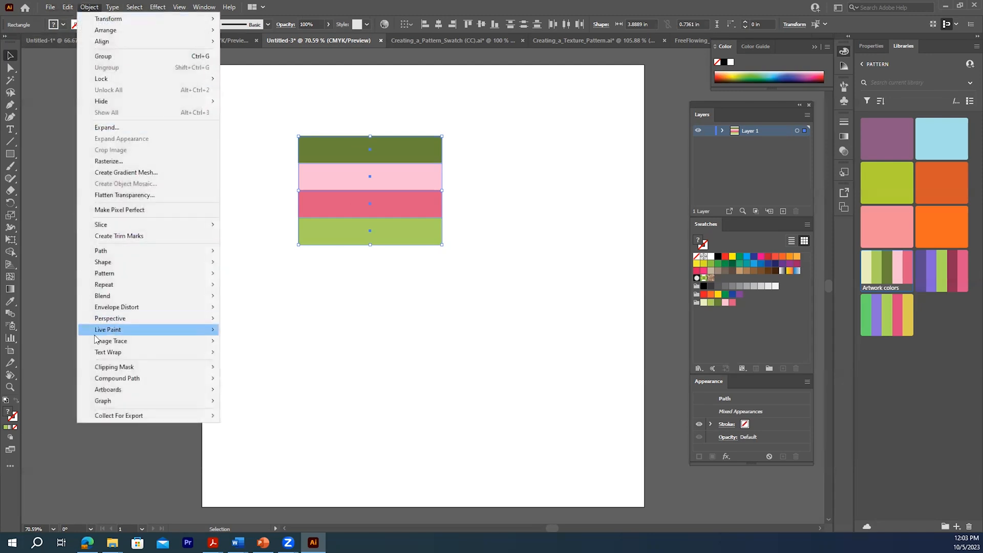
mouse_move(207, 277)
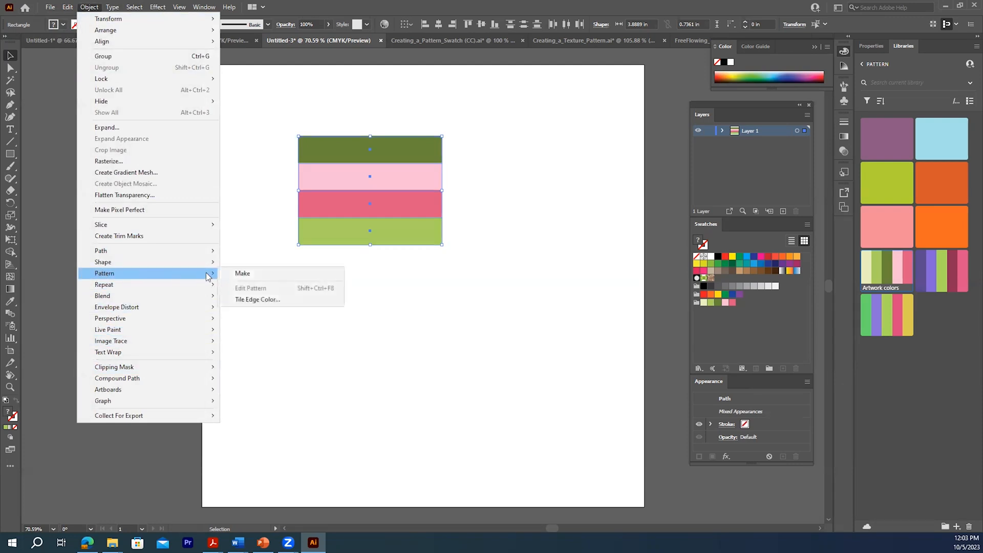
click(251, 273)
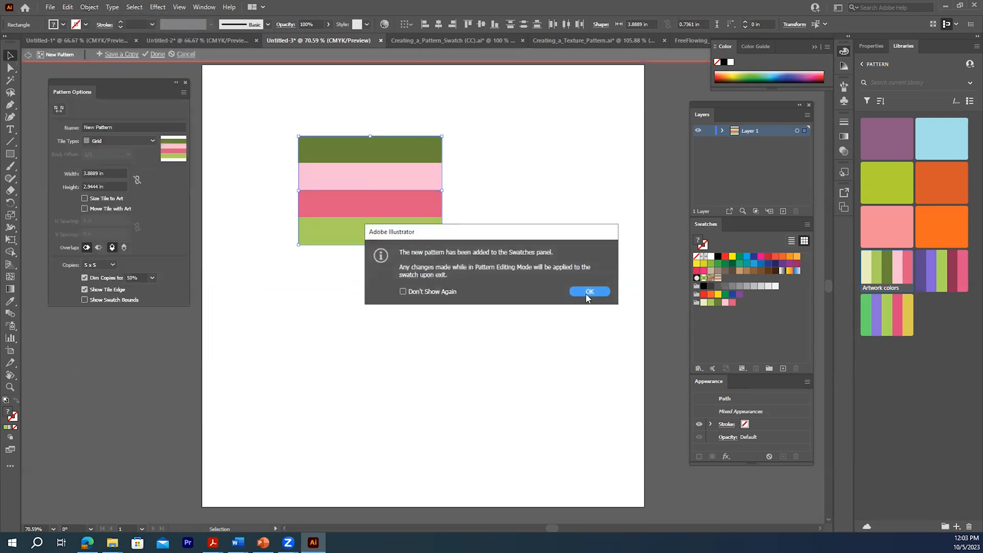
click(589, 291)
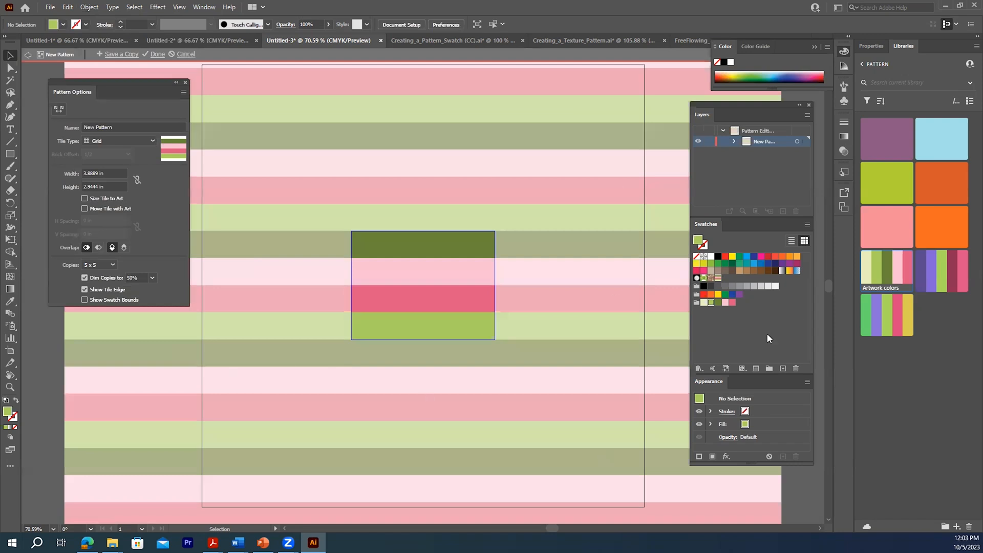
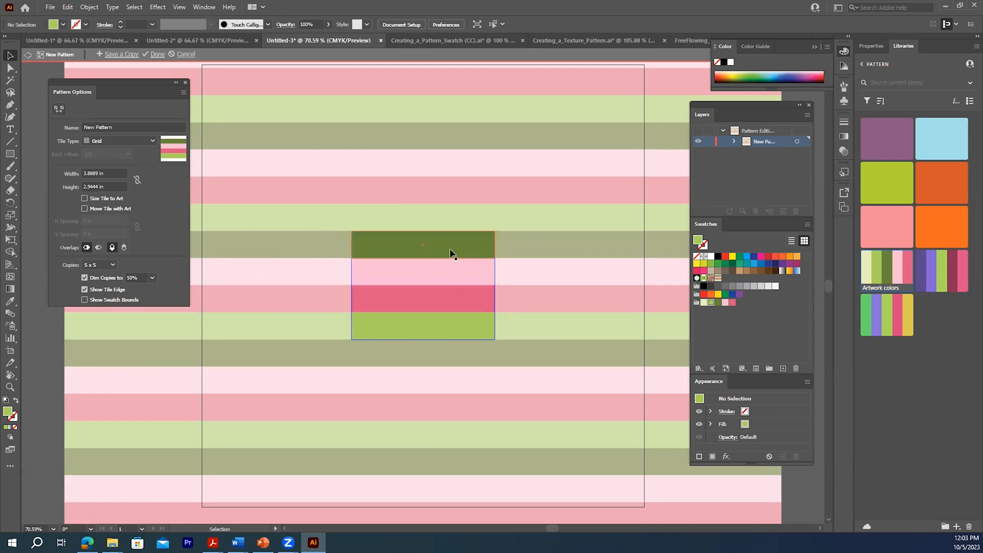
- Select the dark green stripe in the pattern tile
click(458, 244)
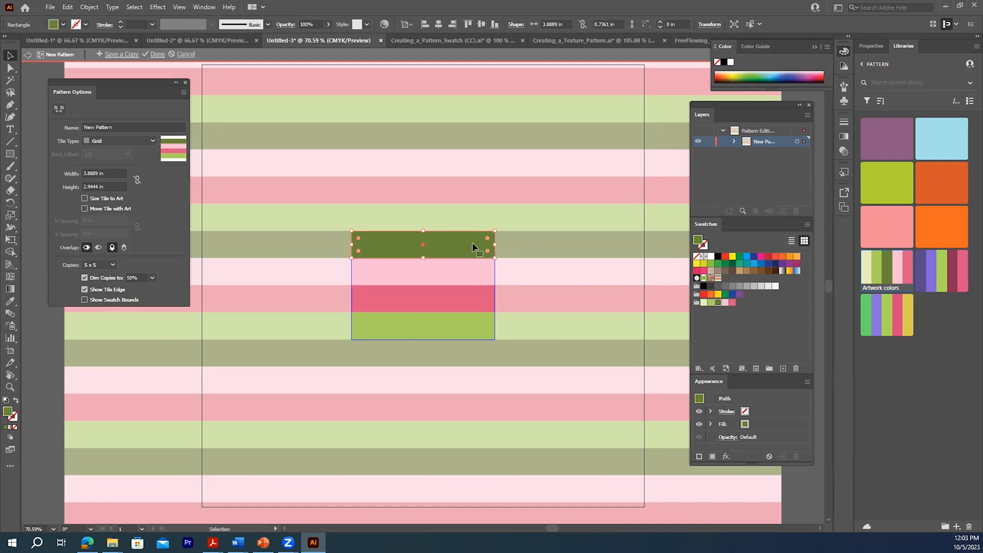
- Shrink the selected dark green stripe to about 0.14 in high along its lower edge and fill it with light pink
key(a)
key(v)
drag(424, 230, 434, 251)
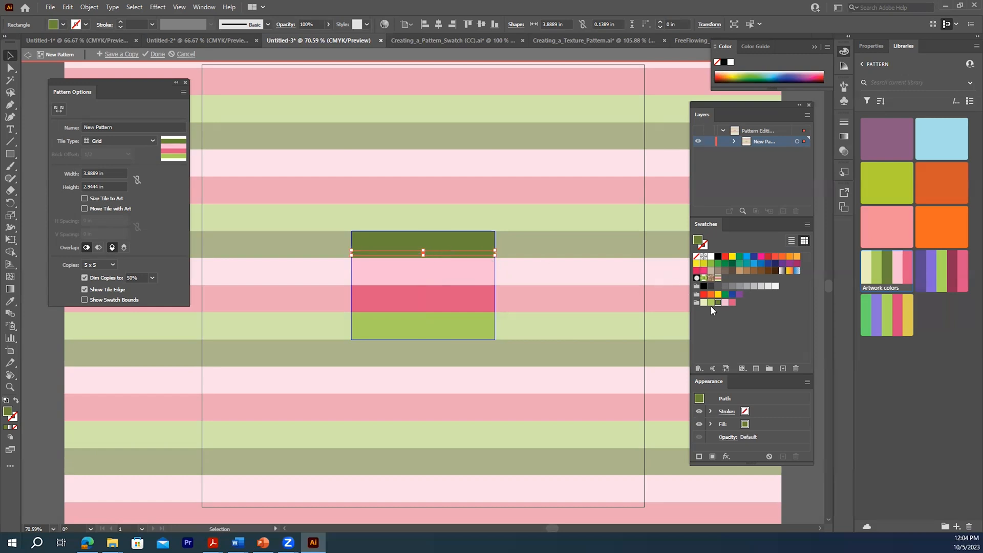
click(724, 304)
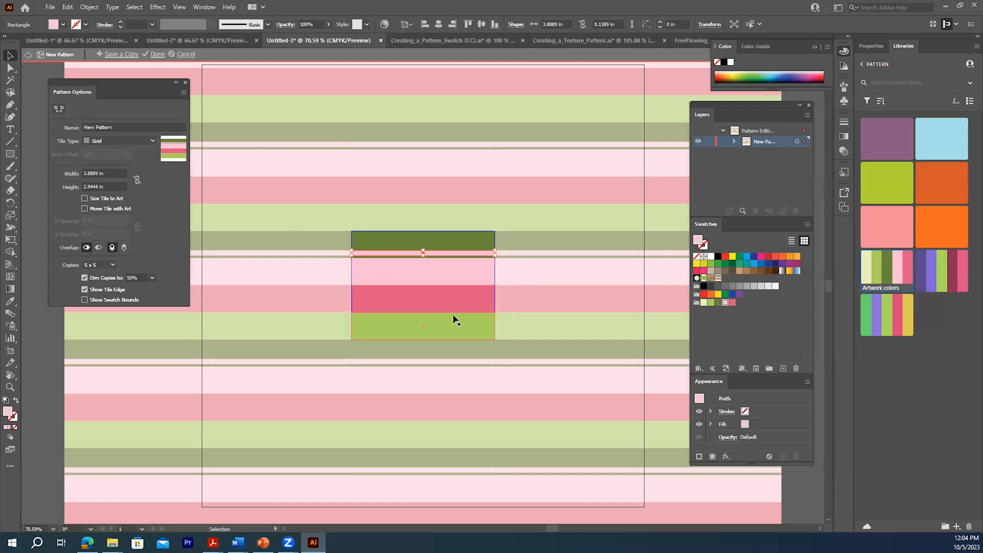
- Paste a copy of the light pink stripe in place, shrink it to about 0.15 in high, and fill it light green
click(434, 269)
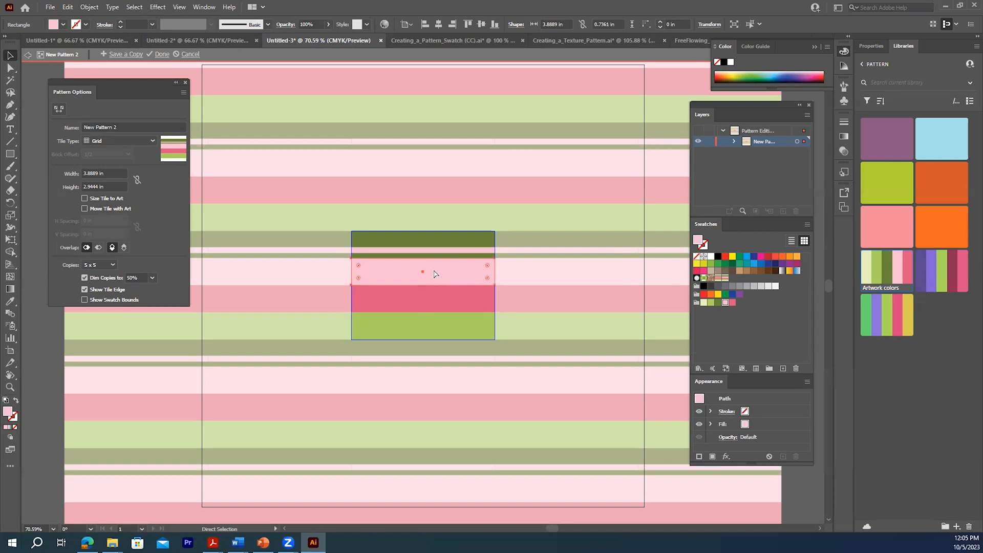
key(ctrl+f)
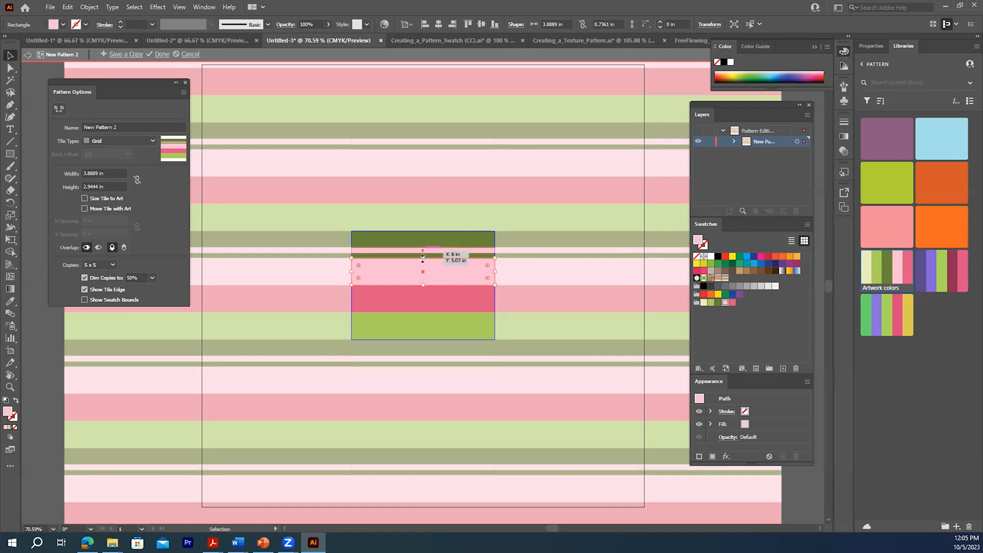
drag(423, 257, 423, 274)
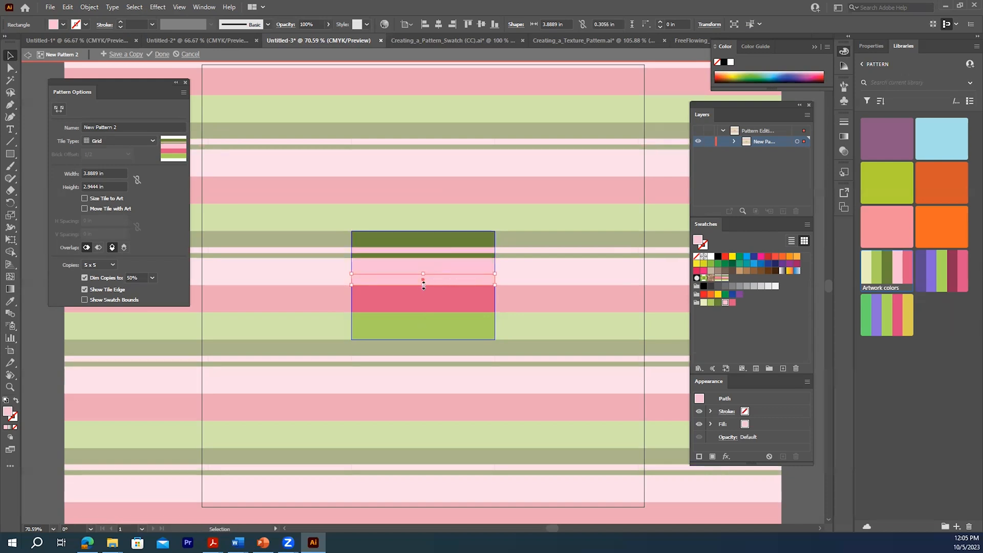
drag(423, 285, 423, 280)
click(711, 303)
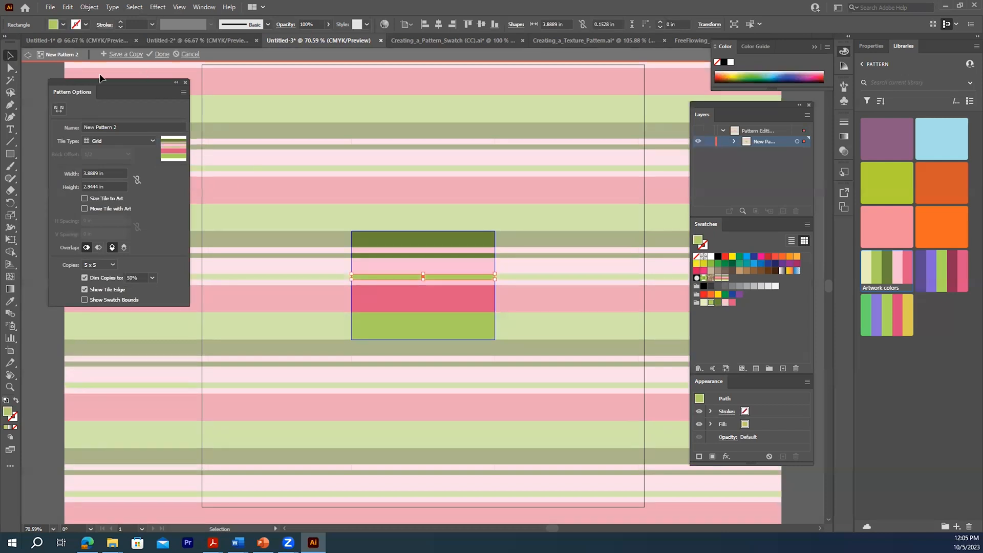
- Rename the pattern as Stripe Pattern
double_click(90, 126)
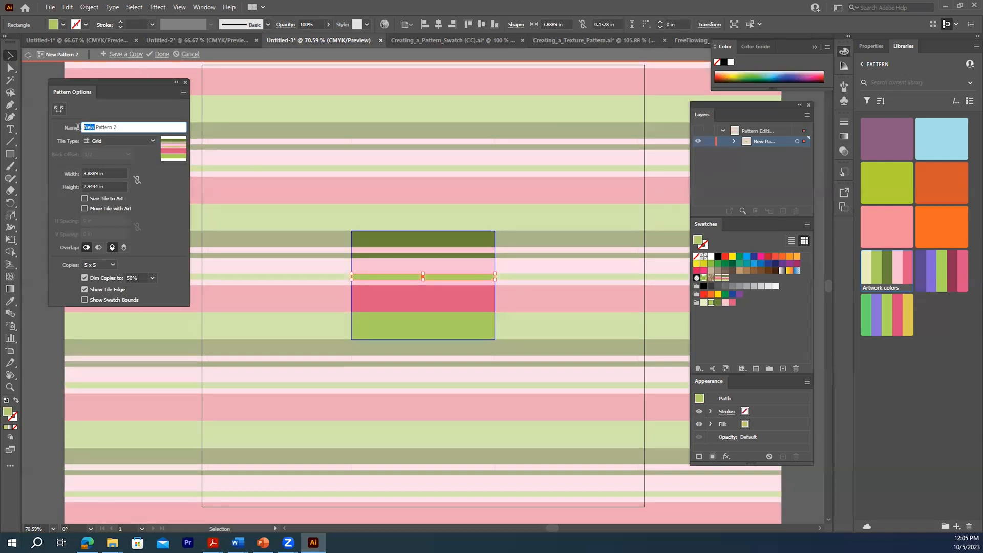
text(Stripe)
double_click(117, 127)
key(BackSpace)
key(Return)
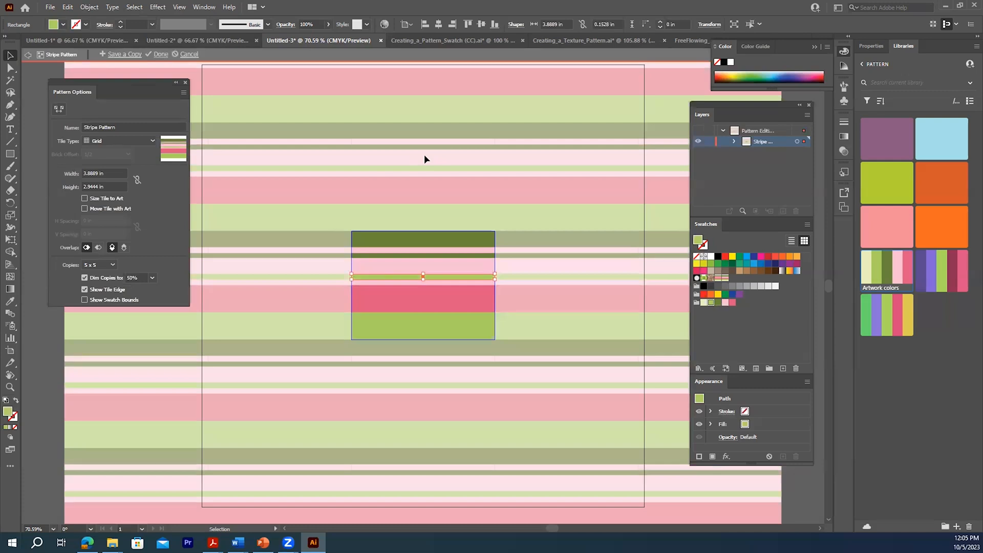
- Finish editing the pattern and delete the original stripe artwork from the artboard
click(160, 54)
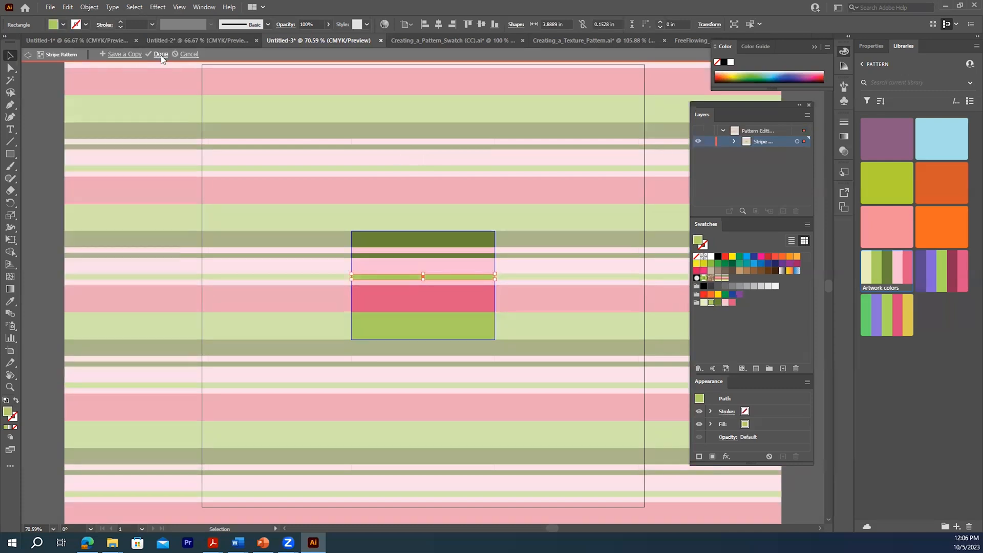
drag(254, 112, 493, 284)
key(Delete)
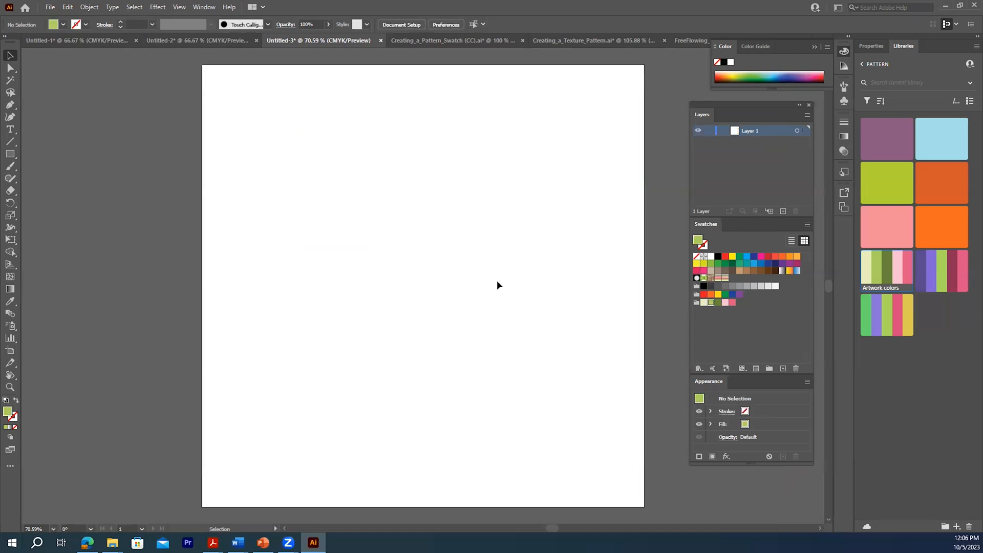
- Draw a 12 x 12 in rectangle covering the artboard, filled with the new stripe pattern swatch
click(10, 154)
click(725, 278)
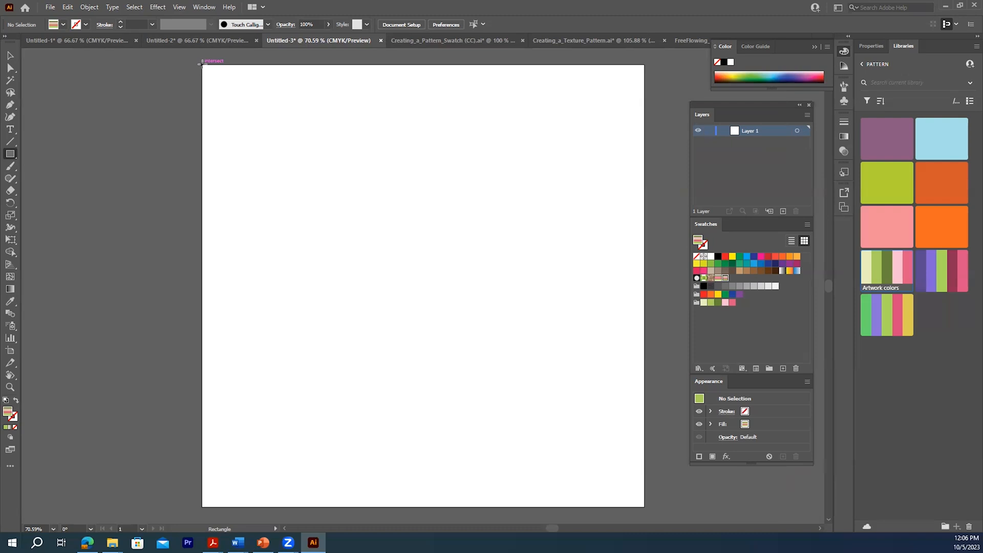
drag(201, 65, 644, 507)
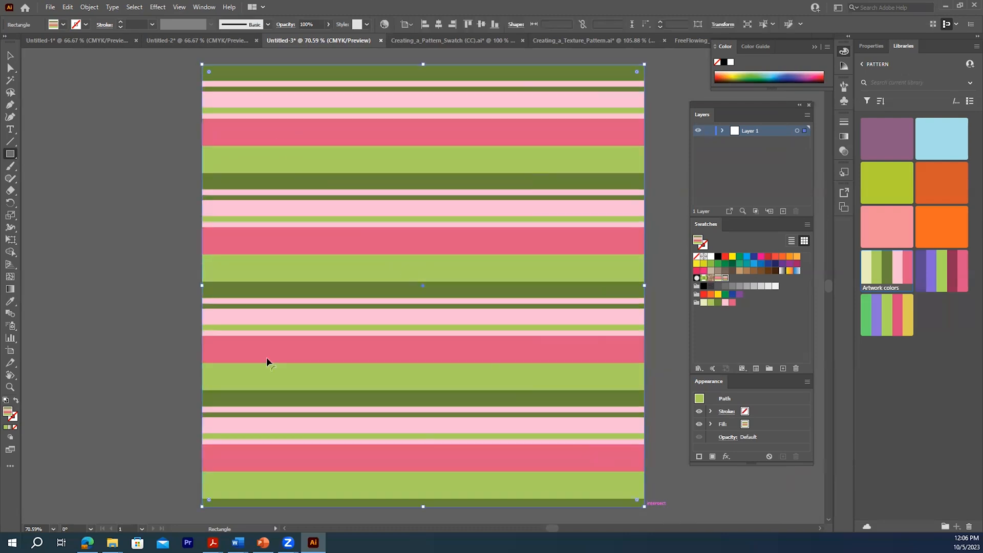
click(10, 54)
click(88, 146)
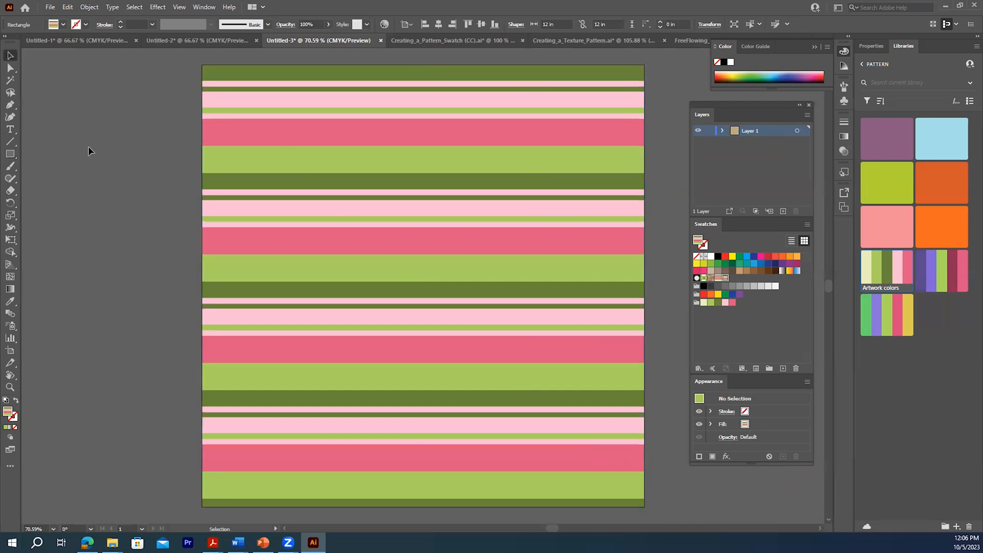
- Open the advanced Recolor Artwork options for the striped rectangle
click(469, 244)
drag(534, 245, 430, 242)
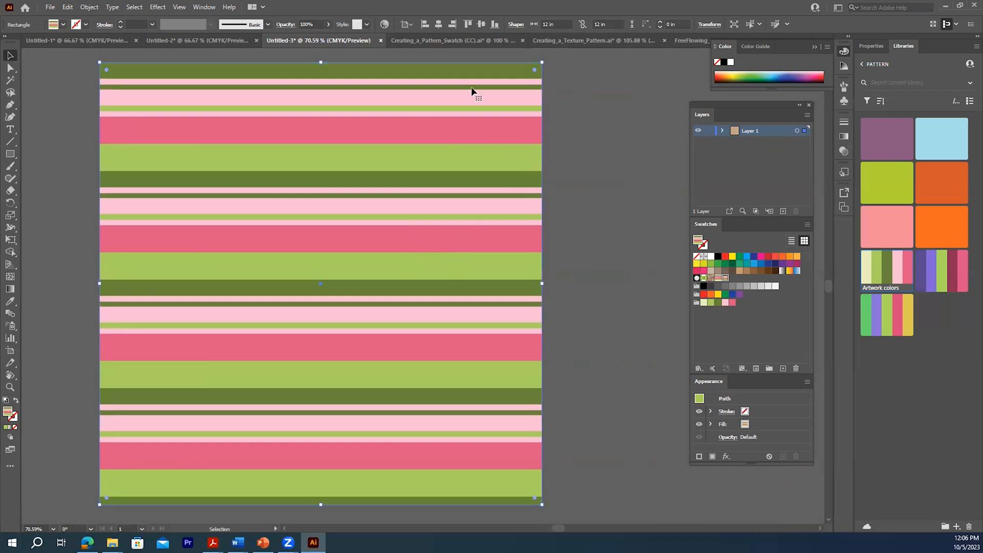
click(384, 25)
click(384, 24)
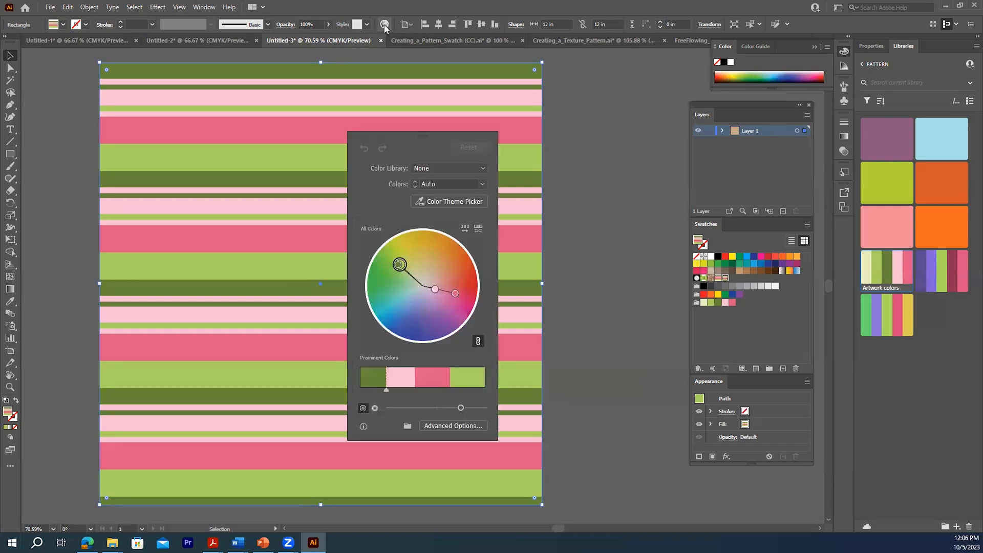
drag(400, 134, 582, 82)
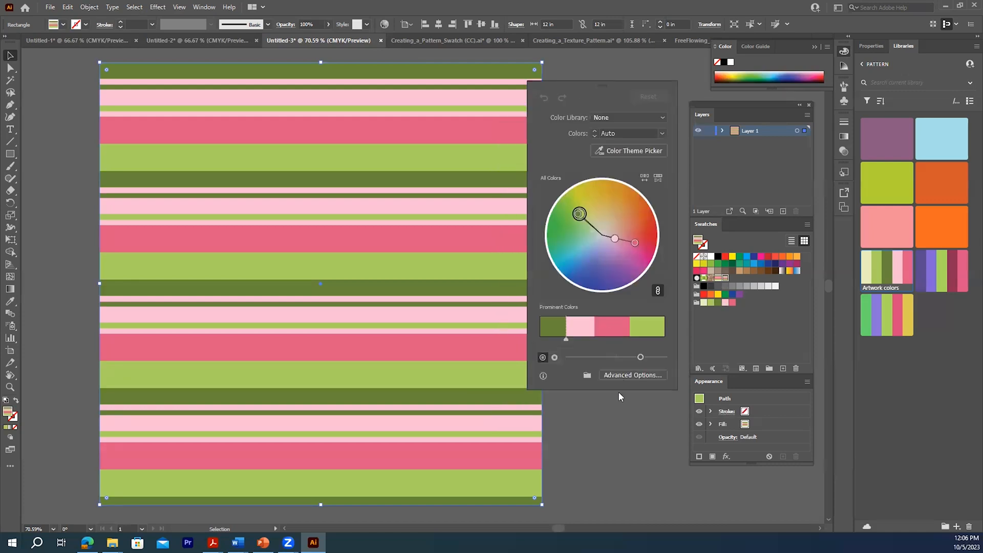
click(617, 375)
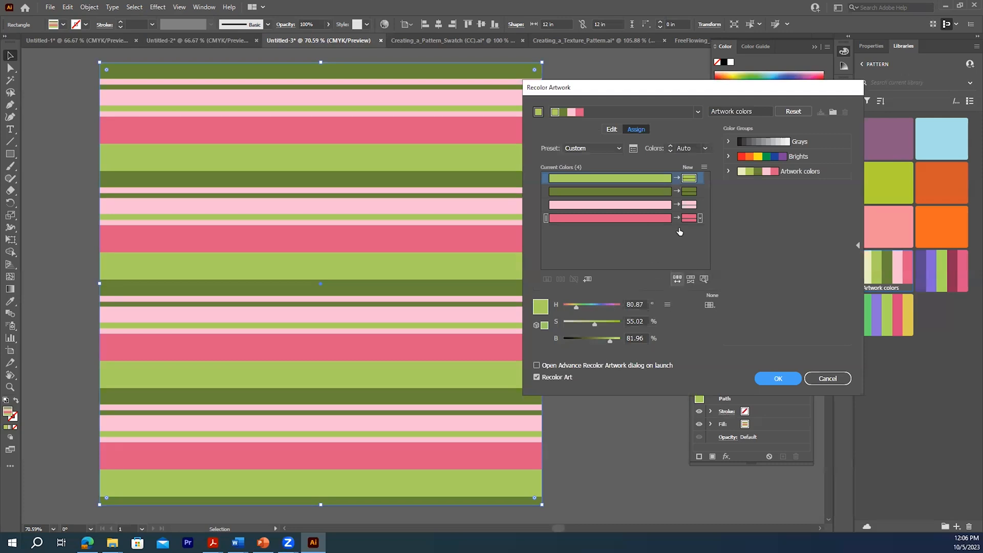
- Randomly change the colour order of the stripes several times
click(677, 280)
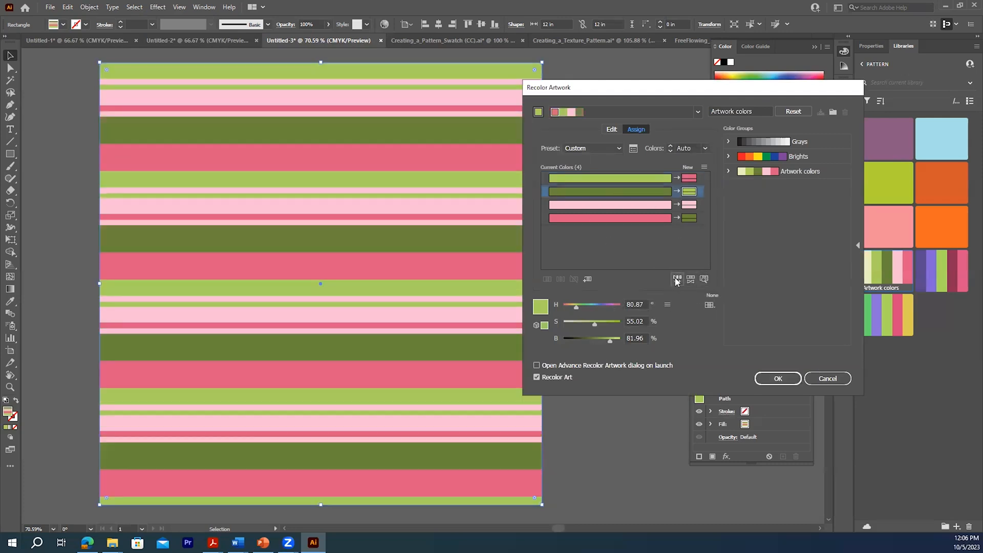
click(677, 280)
click(677, 280)
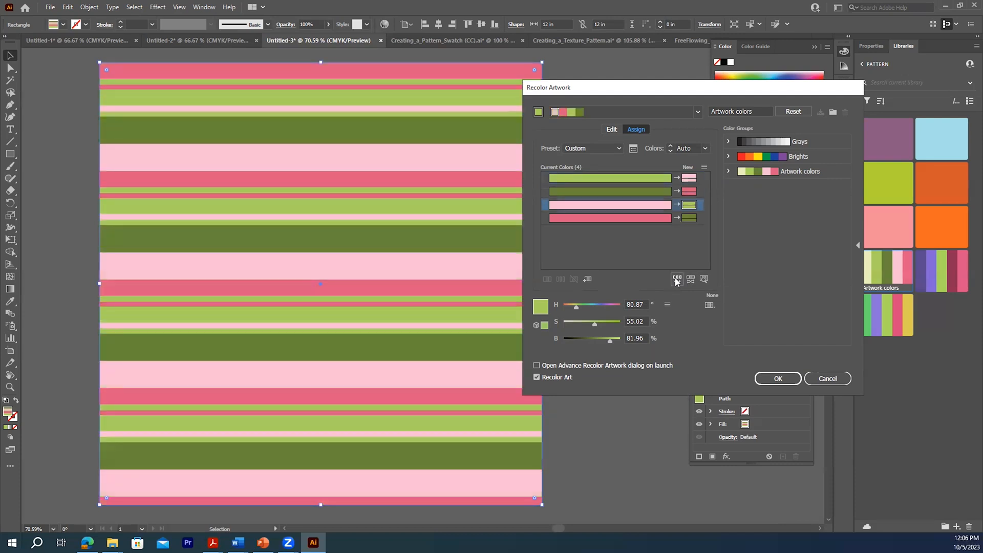
- Try the Split Complementary, Monochromatic, Right Complement and Complementary 2 harmony rules on the stripes
click(699, 113)
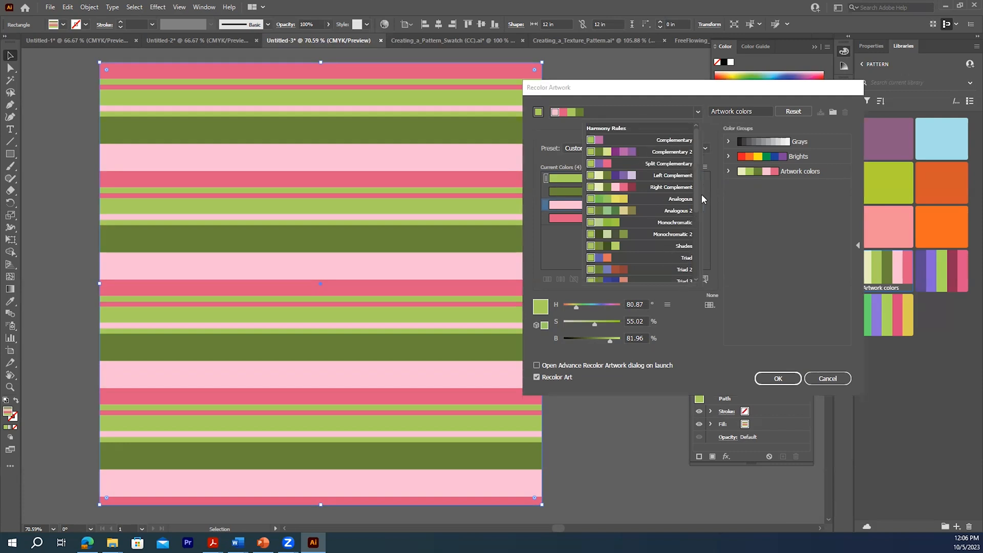
click(662, 153)
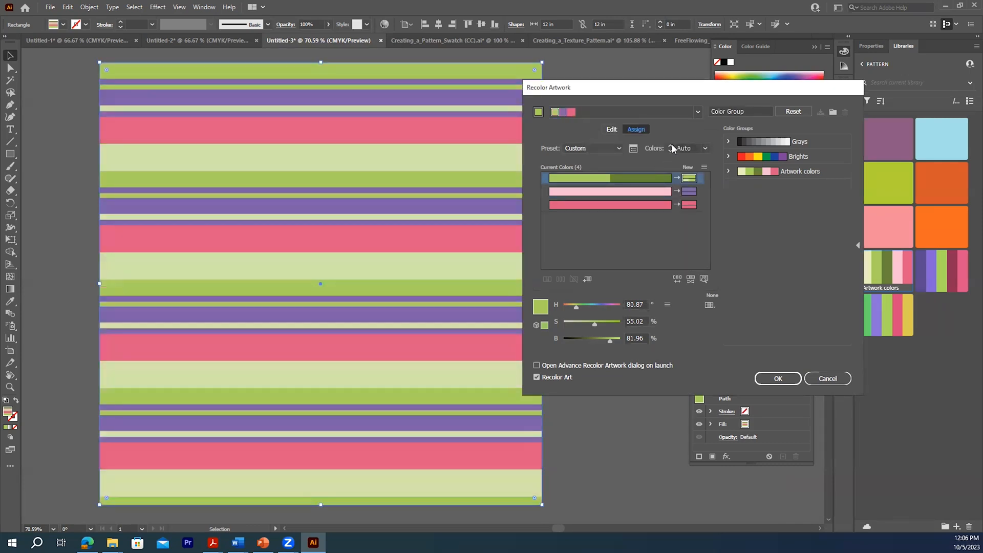
click(697, 112)
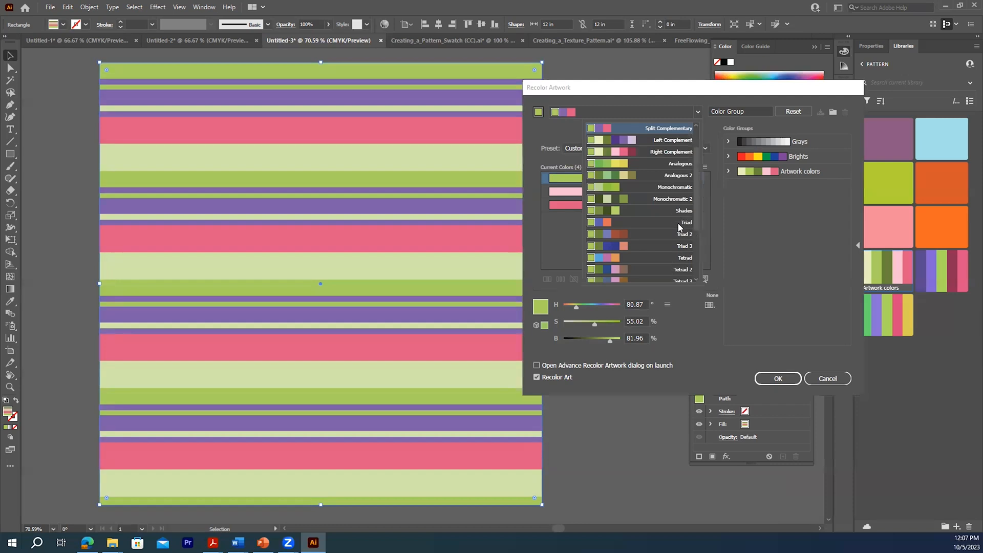
click(664, 187)
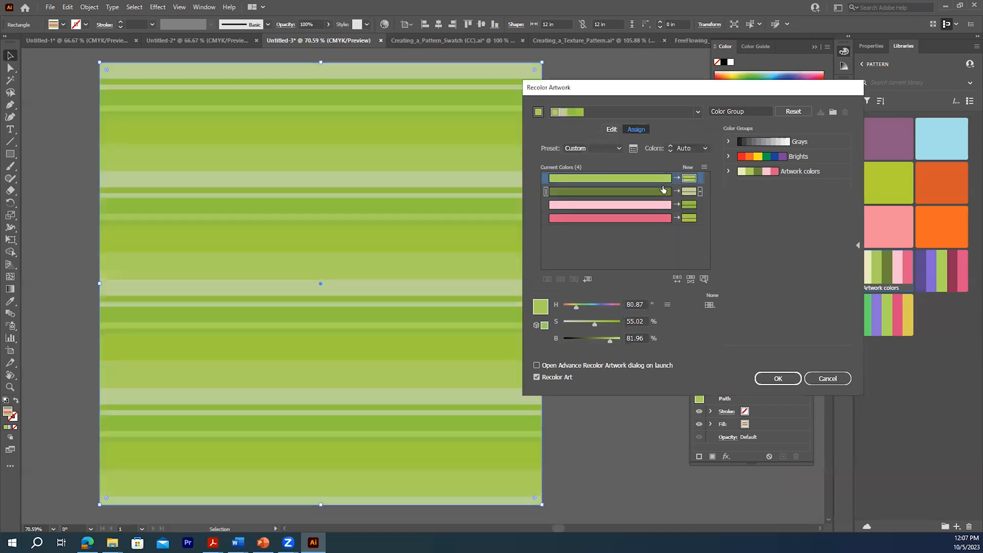
click(697, 112)
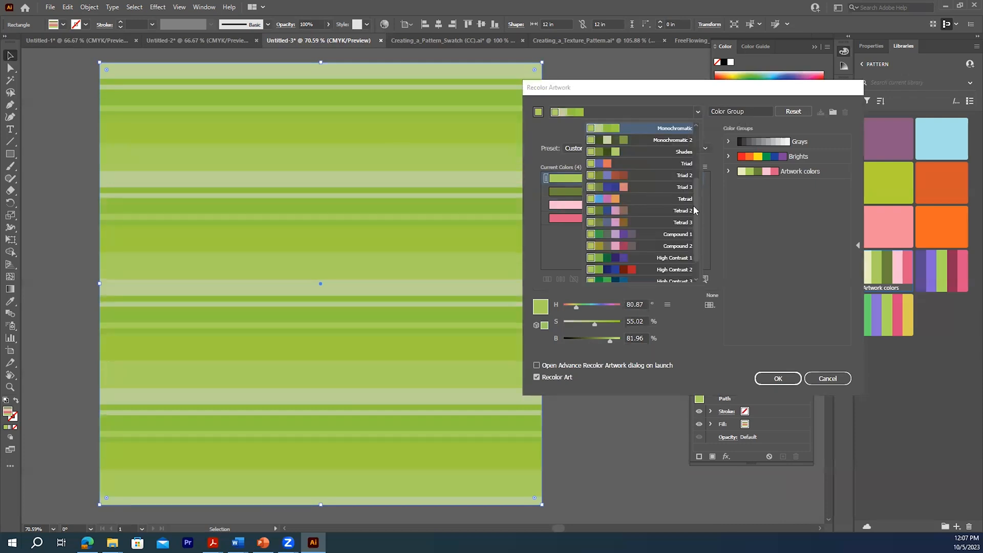
scroll(686, 195, up, 3)
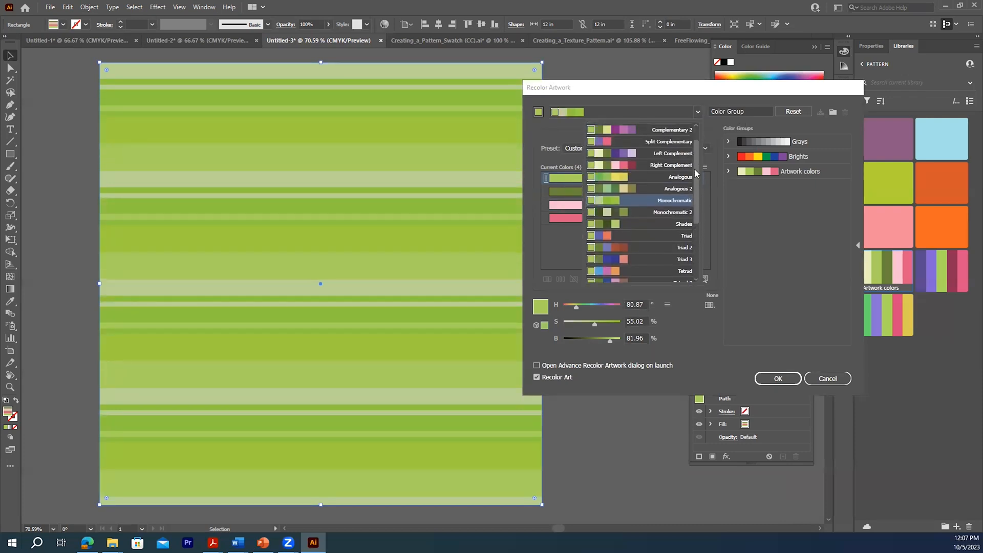
click(660, 180)
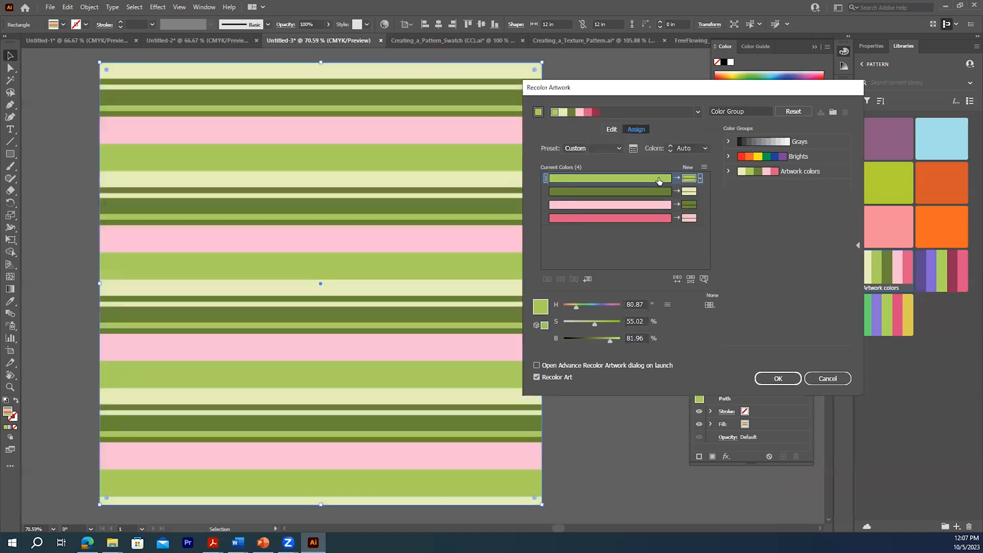
click(698, 114)
scroll(695, 182, up, 3)
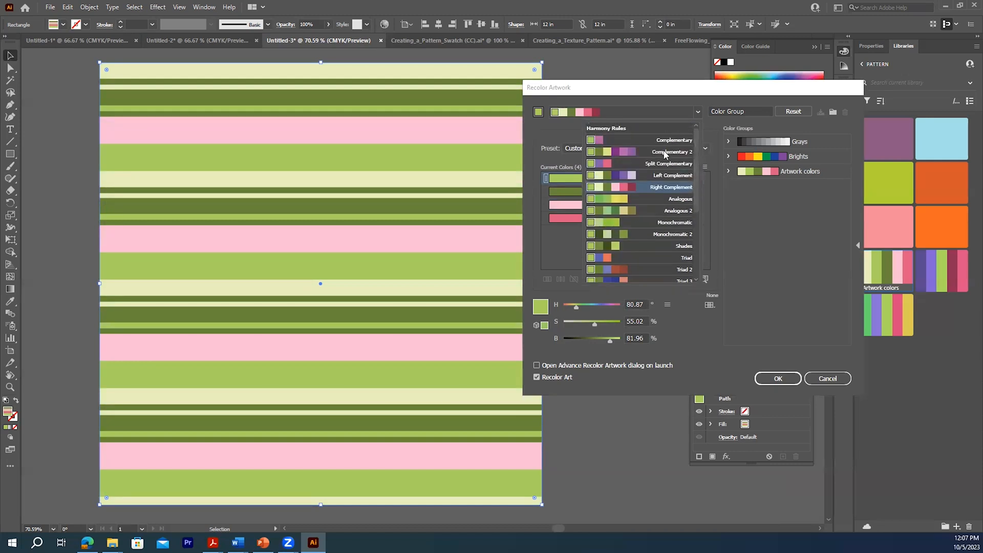
click(664, 151)
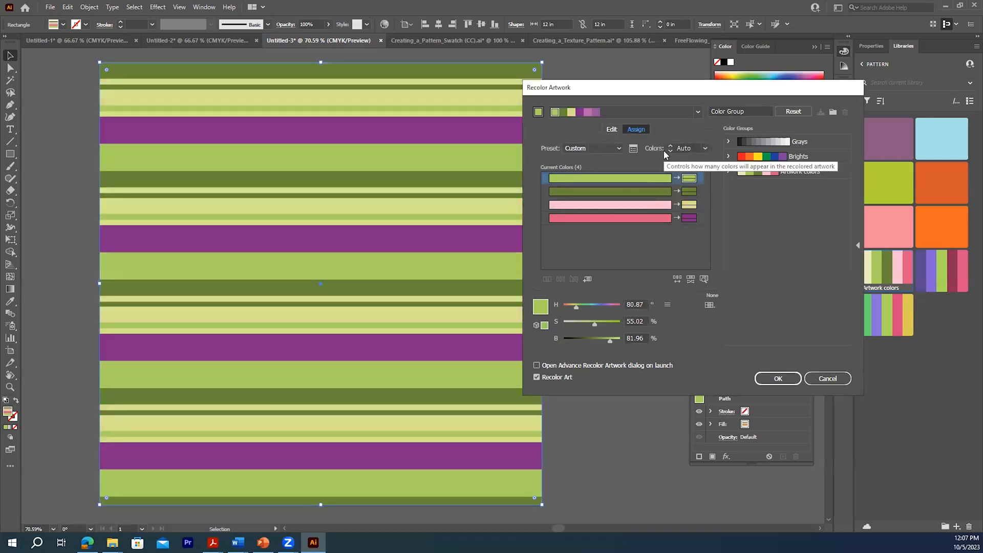
- Recolor the striped rectangle with the Pentagram harmony rule, accept the recoloring, and deselect it
click(699, 111)
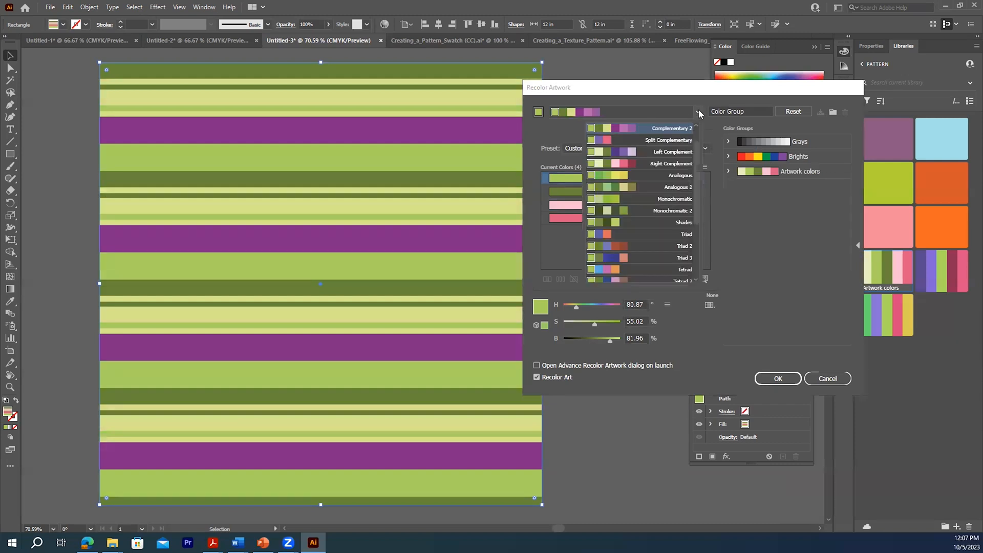
drag(697, 173, 705, 233)
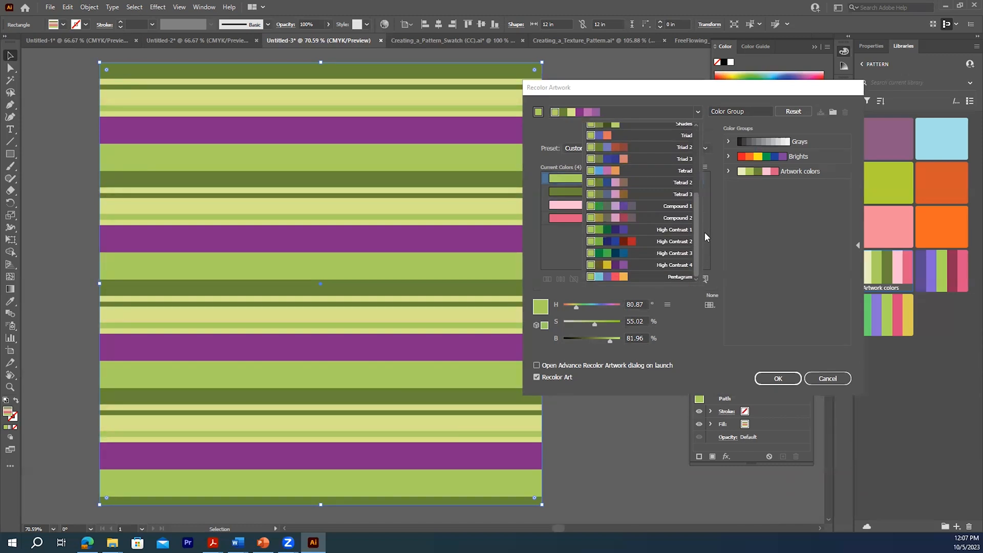
click(674, 277)
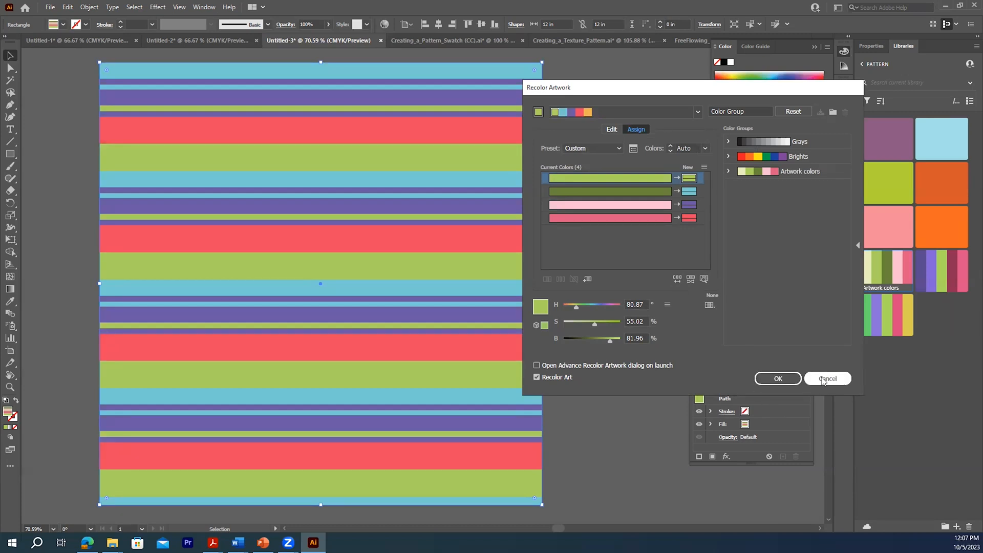
click(778, 379)
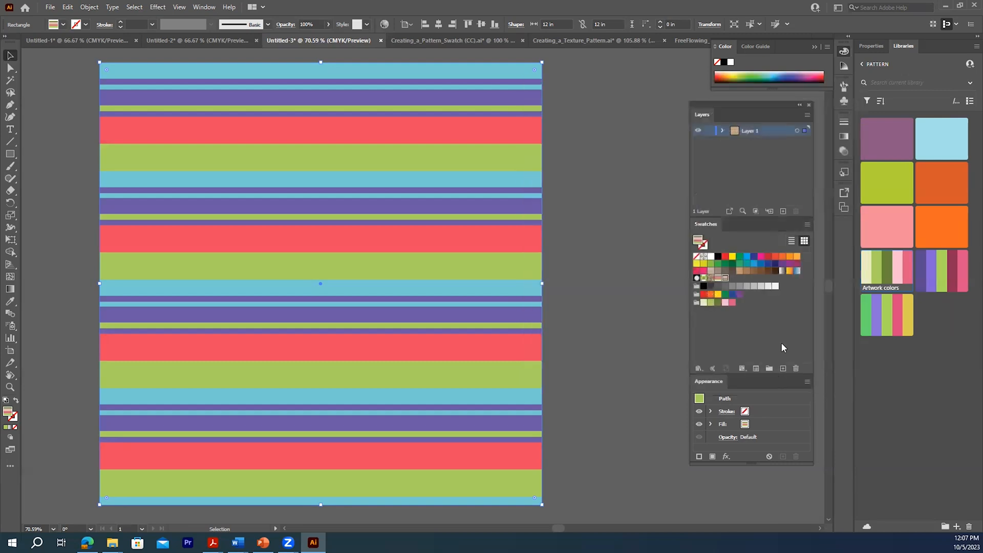
click(579, 259)
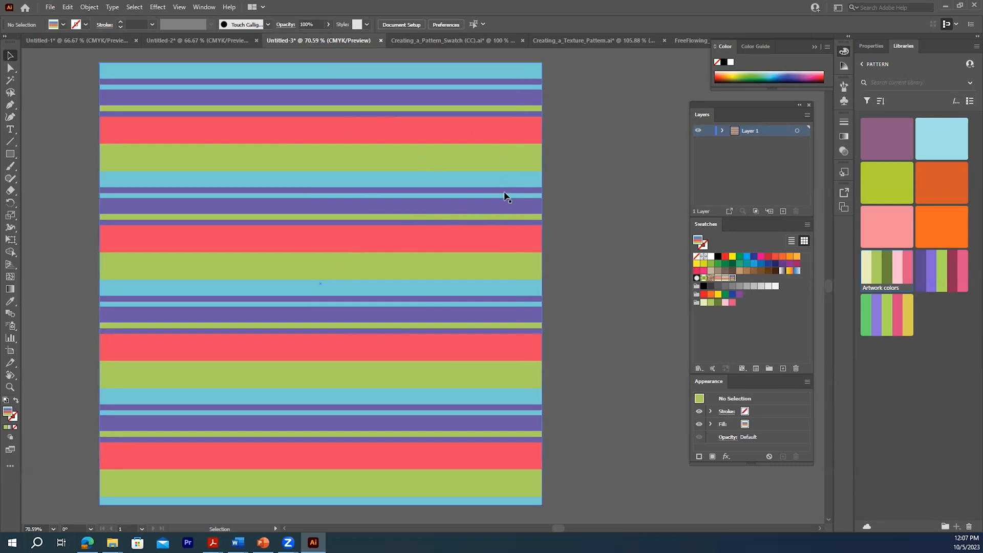
drag(529, 200, 434, 204)
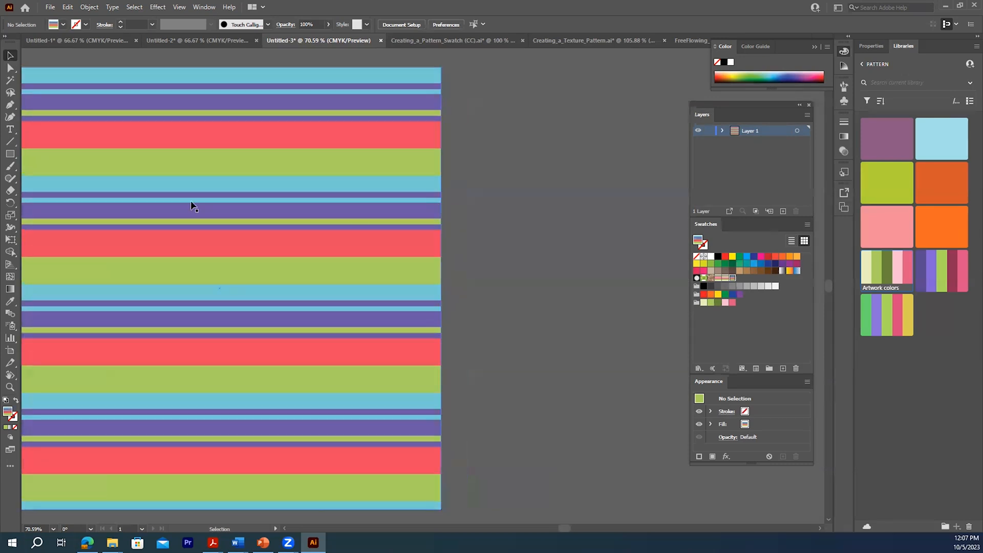
drag(382, 226, 147, 220)
drag(240, 223, 210, 228)
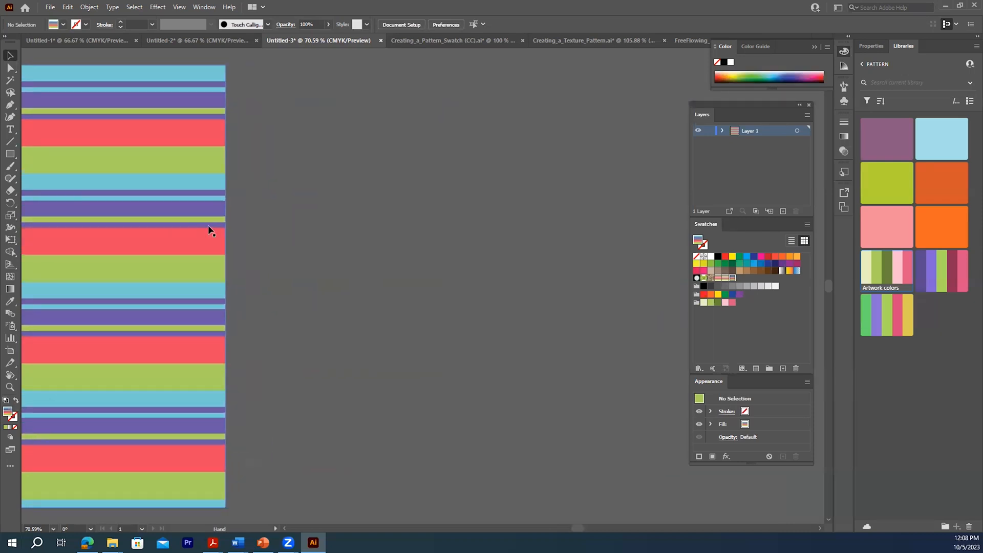
- Add a second artboard about 11.4 by 12 in beside the striped one
click(11, 352)
drag(239, 65, 662, 509)
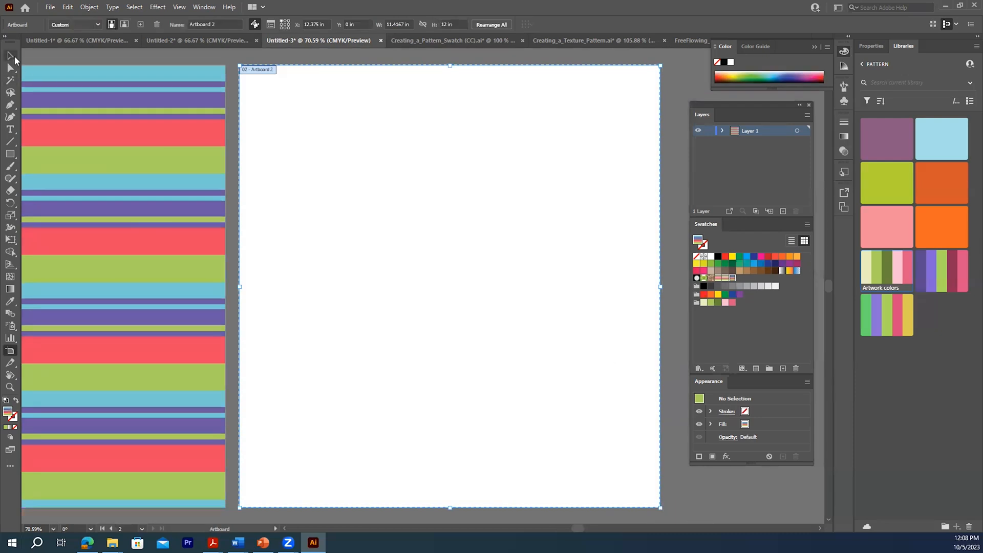
click(10, 56)
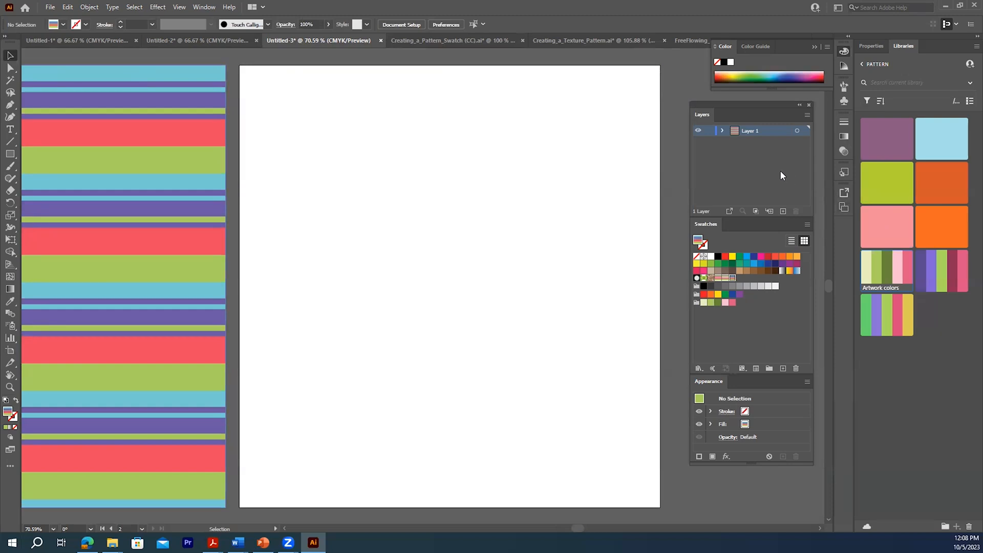
- Show the Symbols panel, detach it from the Brushes group, and place it below the library colour swatches
click(204, 8)
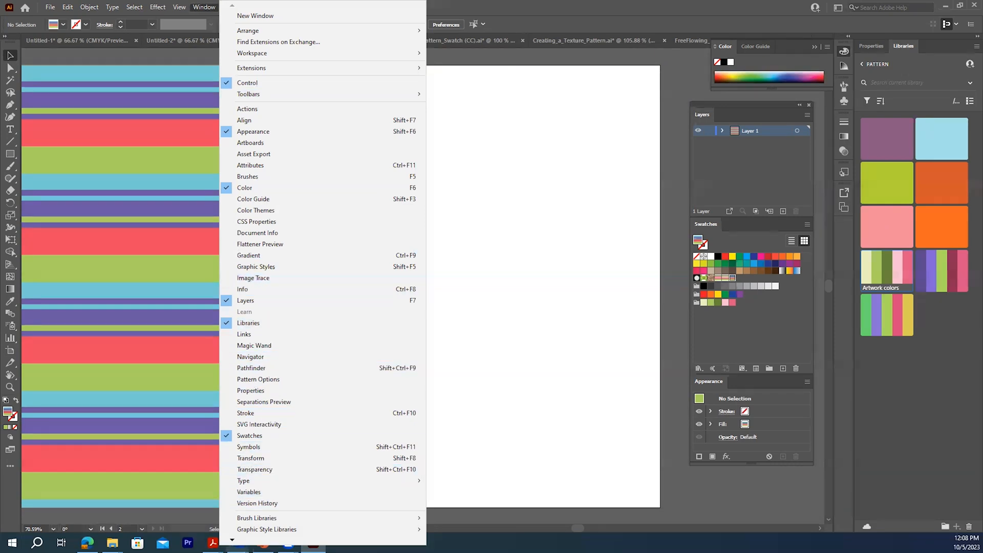
scroll(323, 272, down, 5)
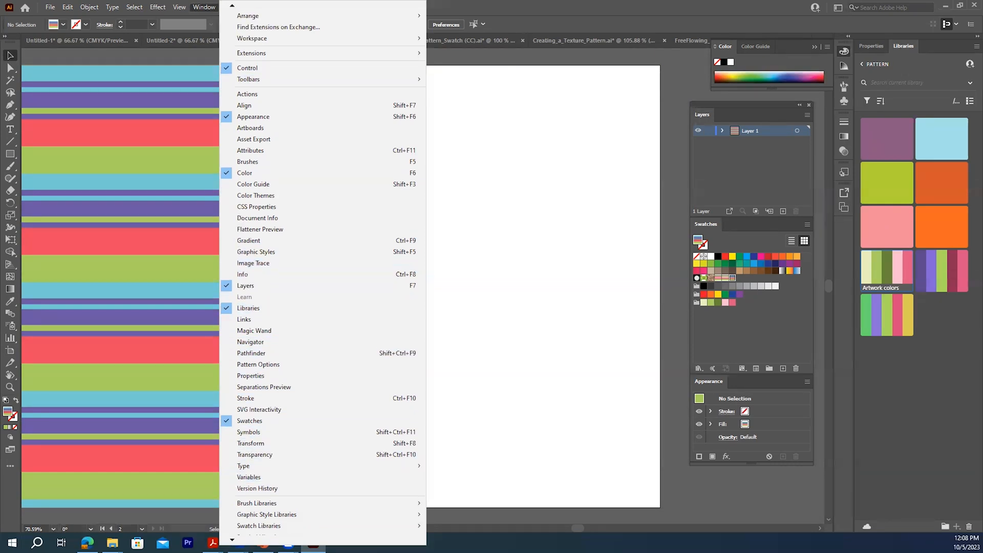
scroll(287, 517, down, 3)
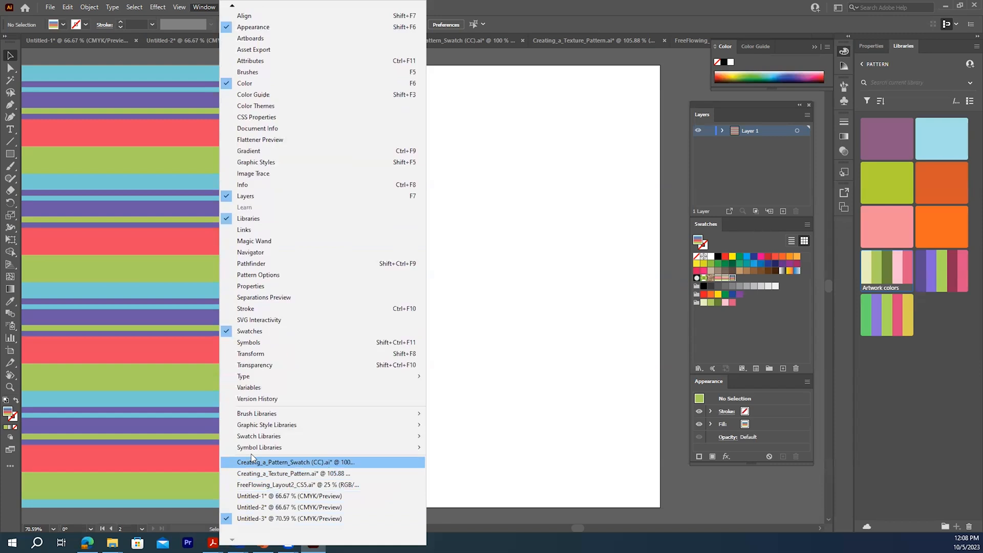
mouse_move(253, 448)
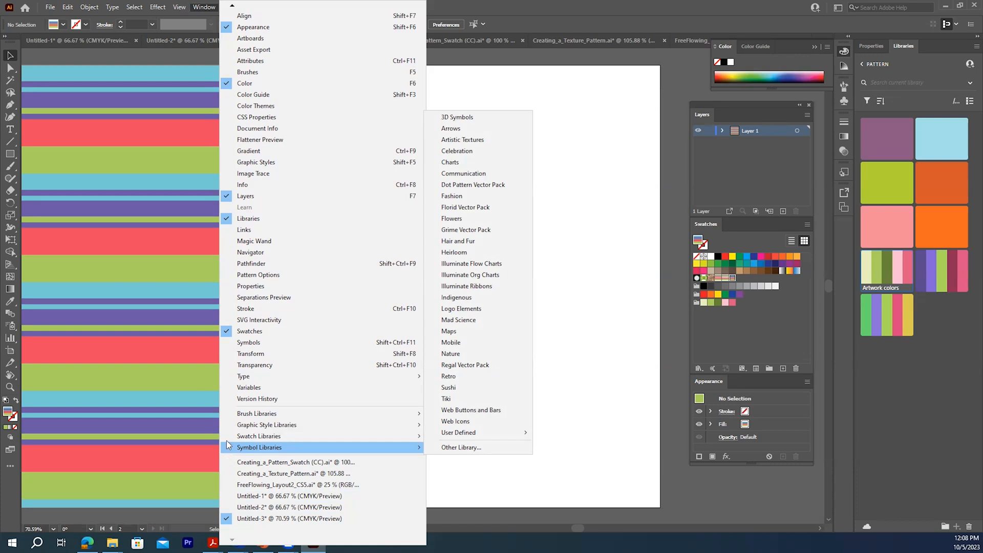
click(225, 342)
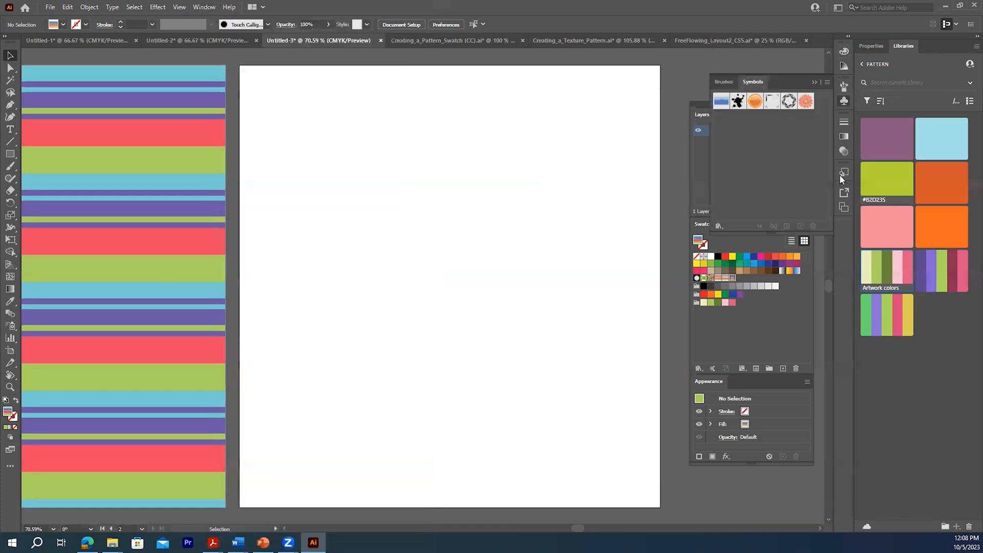
drag(756, 84, 489, 161)
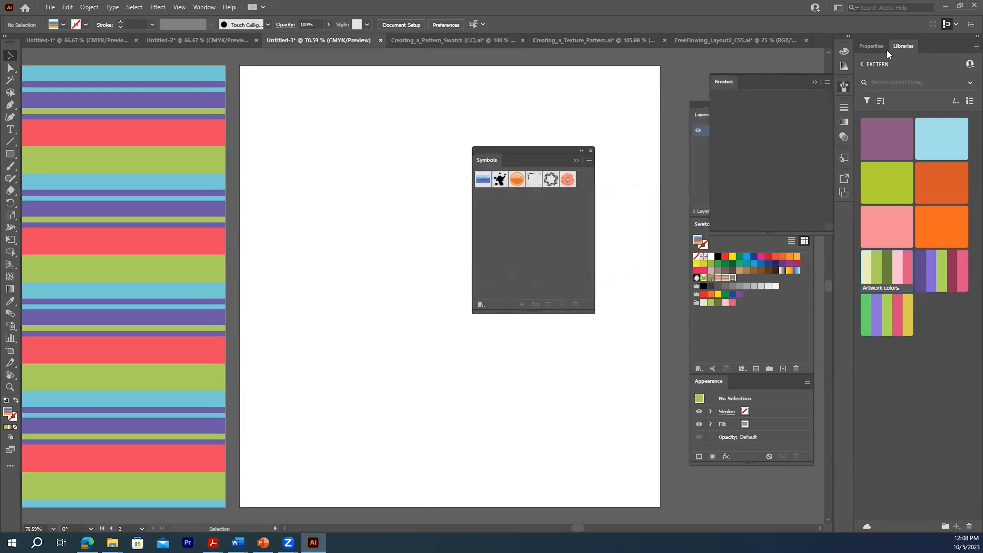
click(814, 82)
mouse_move(531, 150)
mouse_down()
mouse_move(632, 204)
mouse_move(672, 104)
mouse_move(958, 376)
mouse_move(908, 349)
mouse_up()
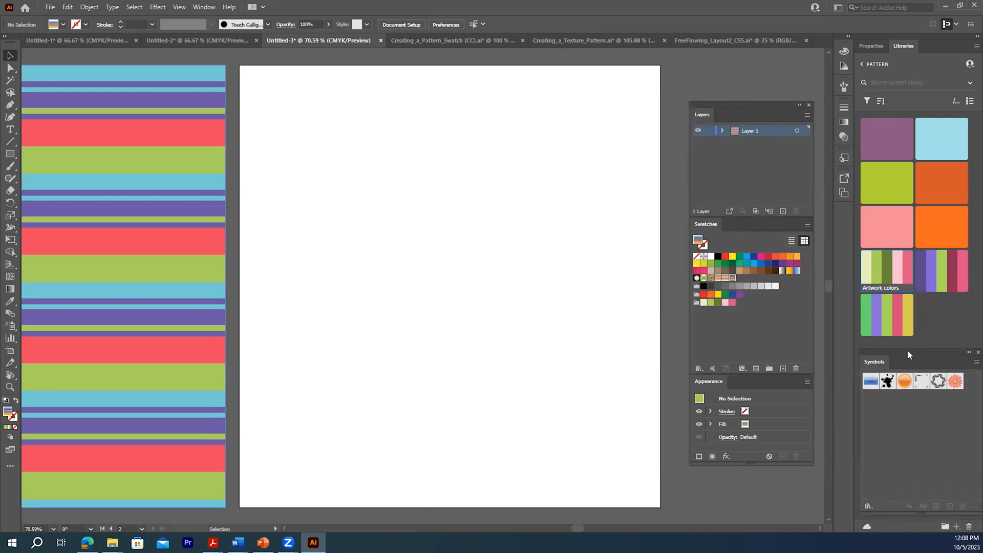
- Add the Mask 2 symbol from the Indigenous symbol library to the document's symbols and close the library
click(867, 508)
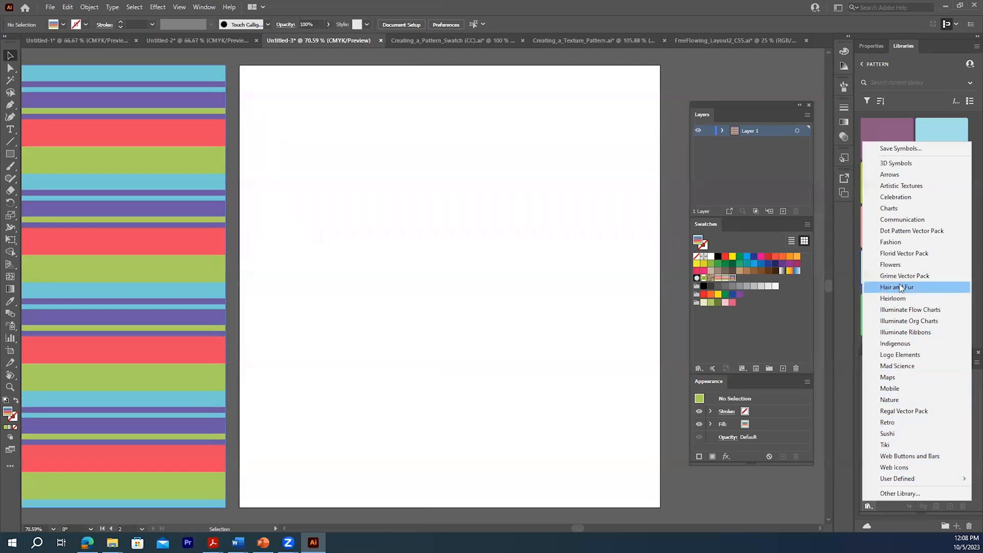
click(896, 344)
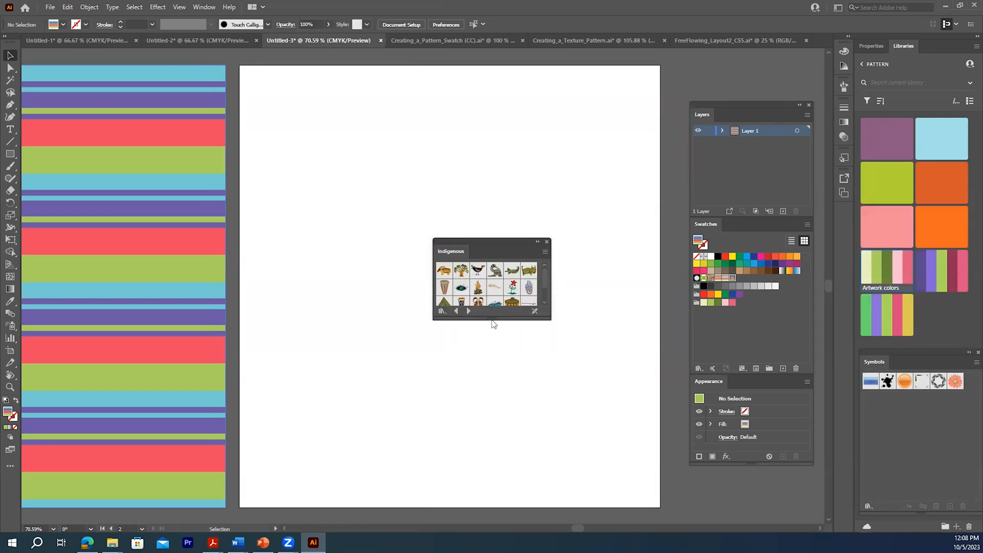
drag(488, 319, 485, 358)
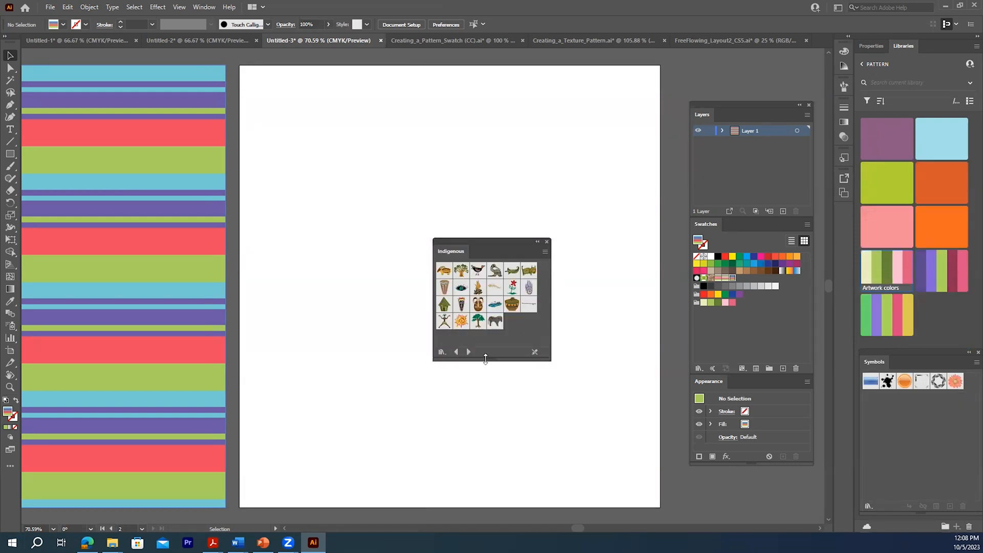
click(476, 306)
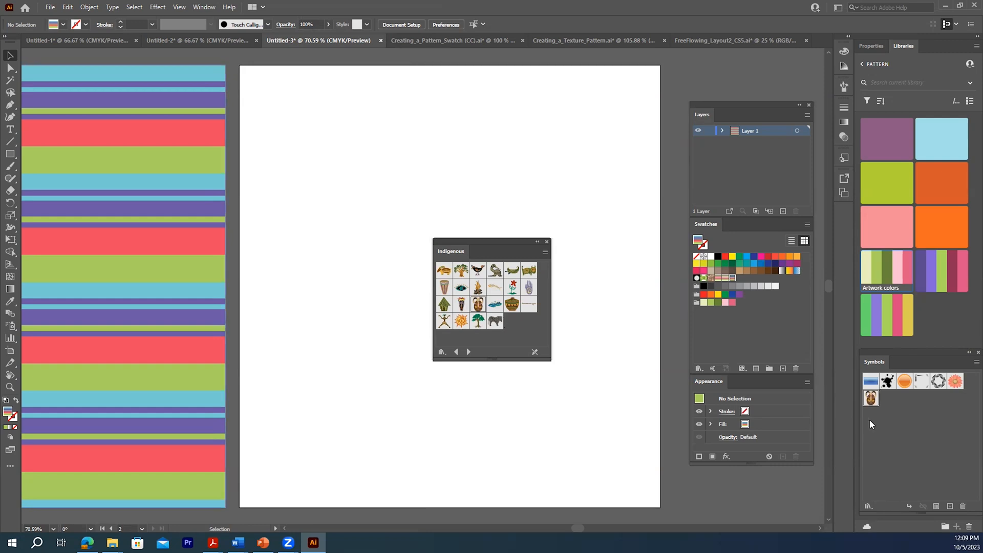
click(546, 243)
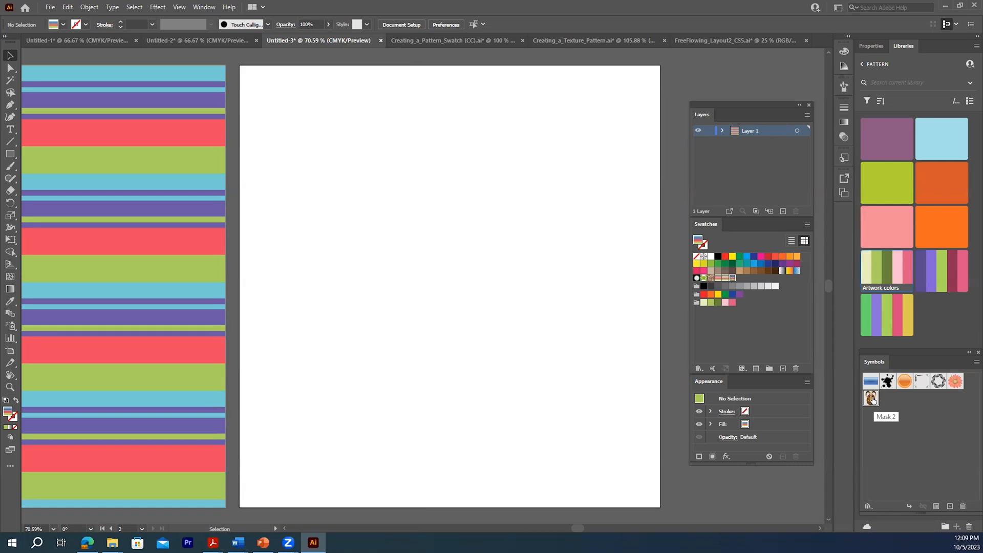
- Change the Mask 2 symbol's type to Dynamic Symbol
click(936, 507)
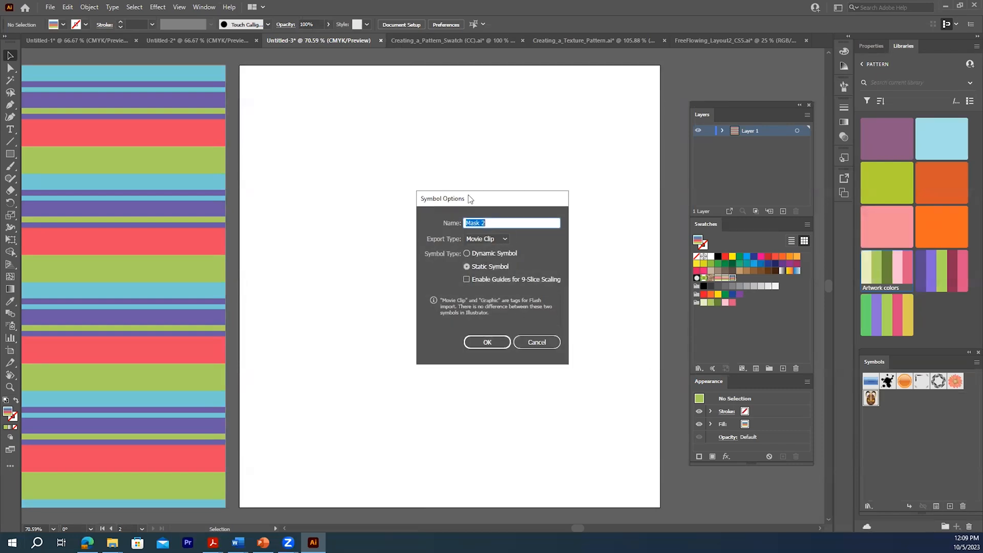
click(467, 253)
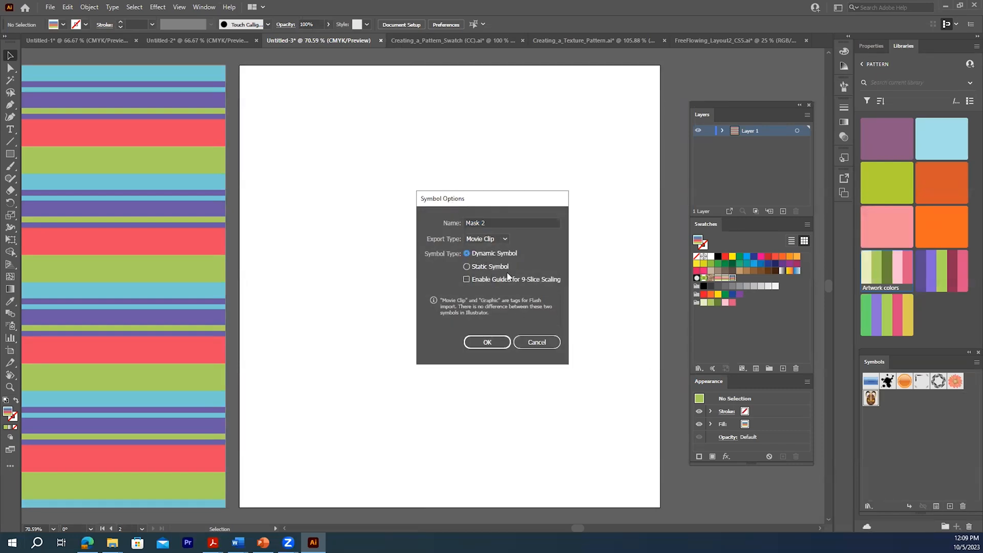
click(487, 343)
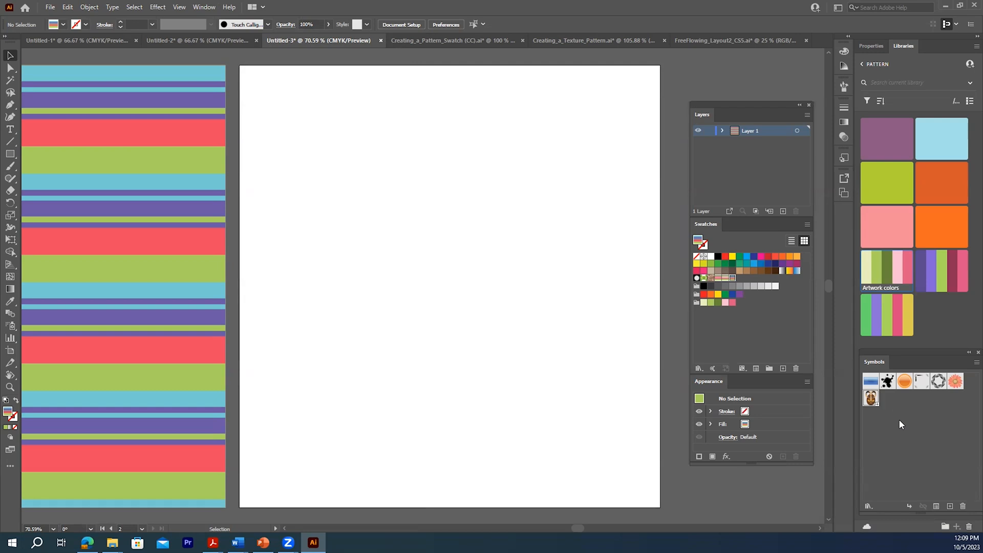
- Place an instance of the Mask 2 symbol on the blank artboard, deleting the extra second instance
click(908, 507)
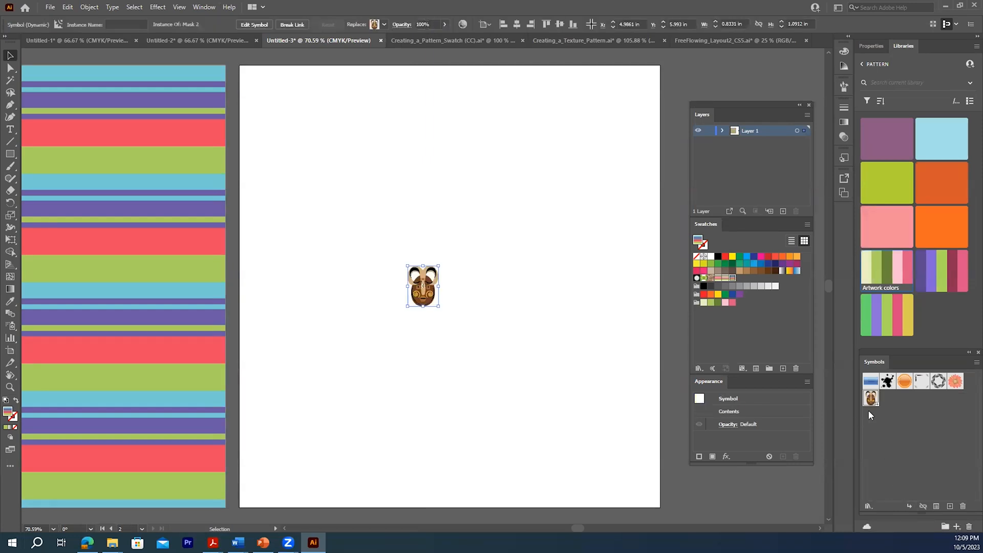
drag(870, 398, 443, 202)
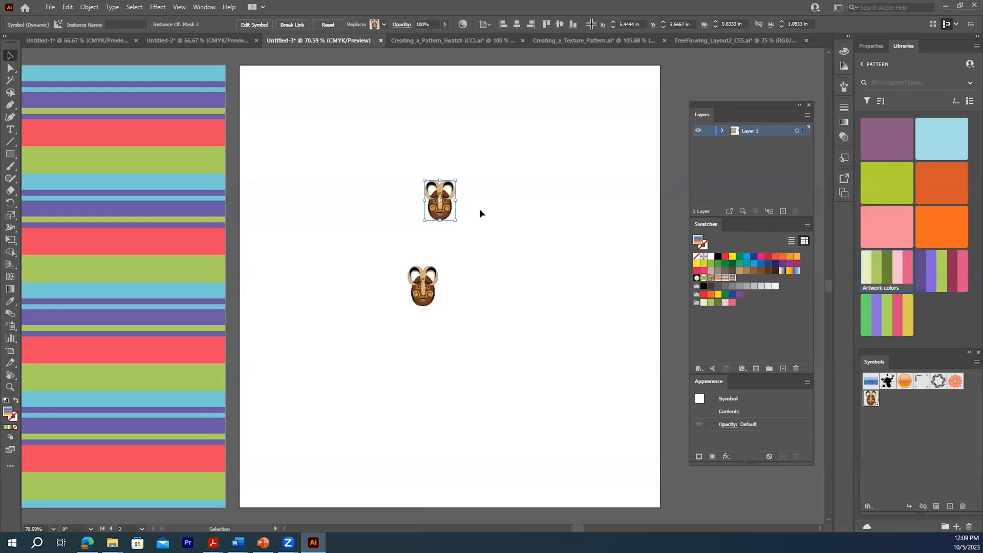
key(Delete)
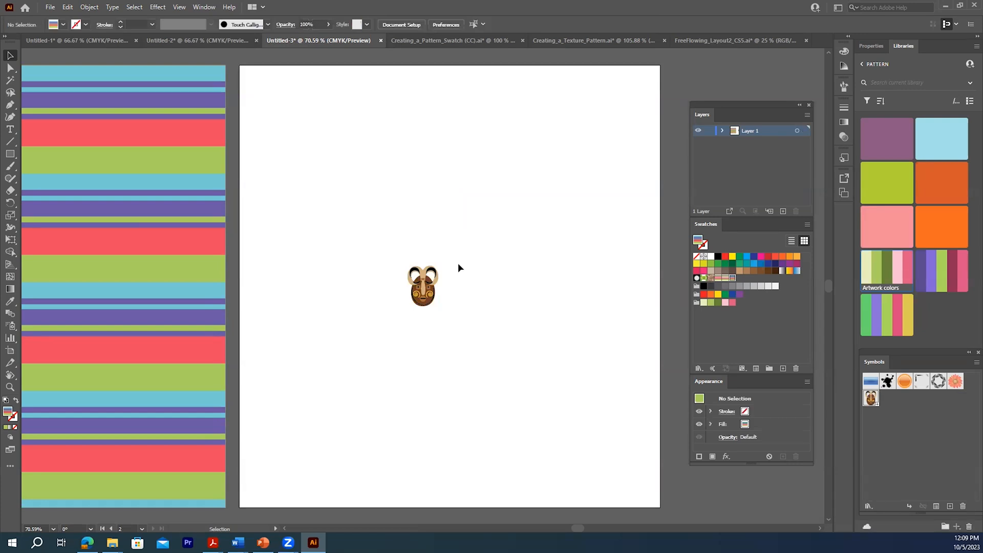
- Recolor both cheek circles of the placed mask with the orange swatch from the bright colour group
click(11, 68)
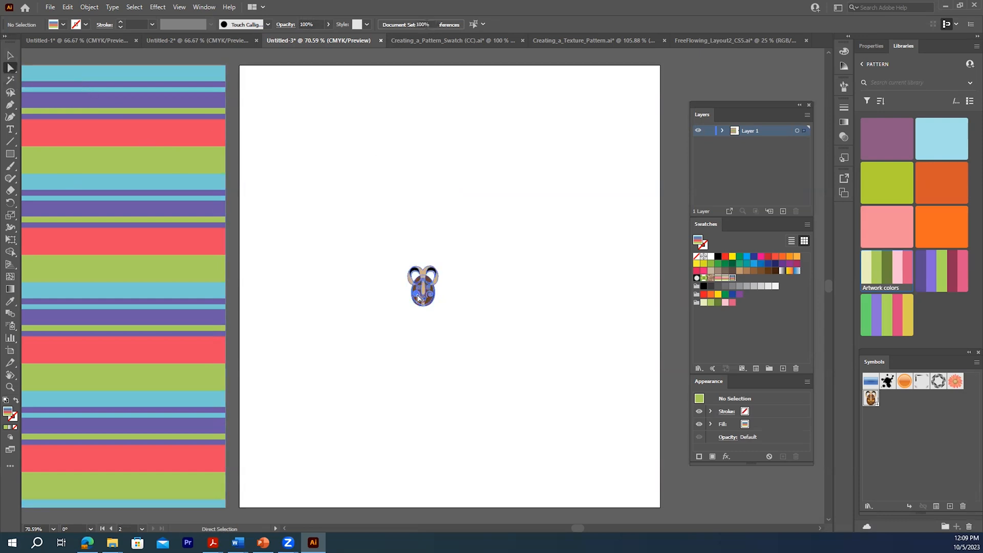
click(417, 297)
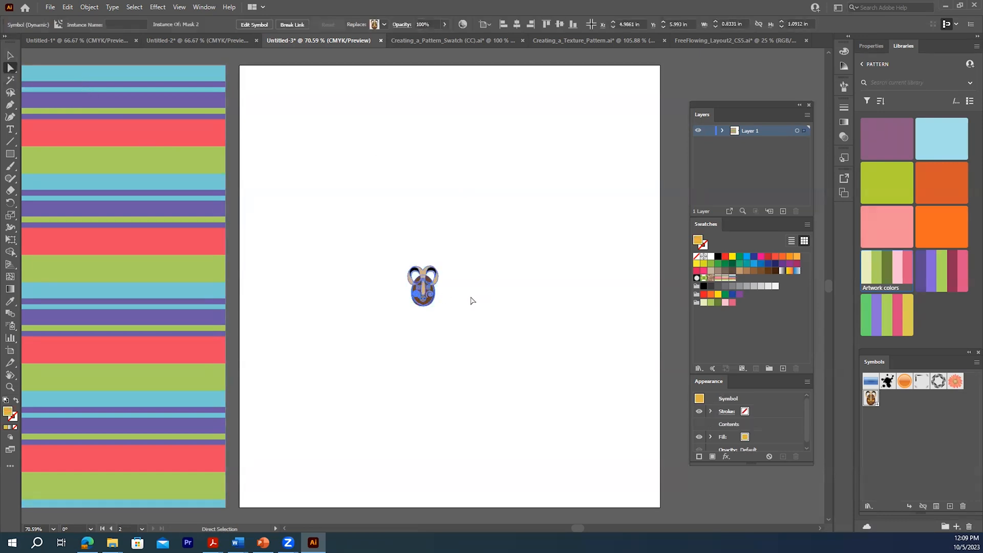
click(711, 295)
click(516, 290)
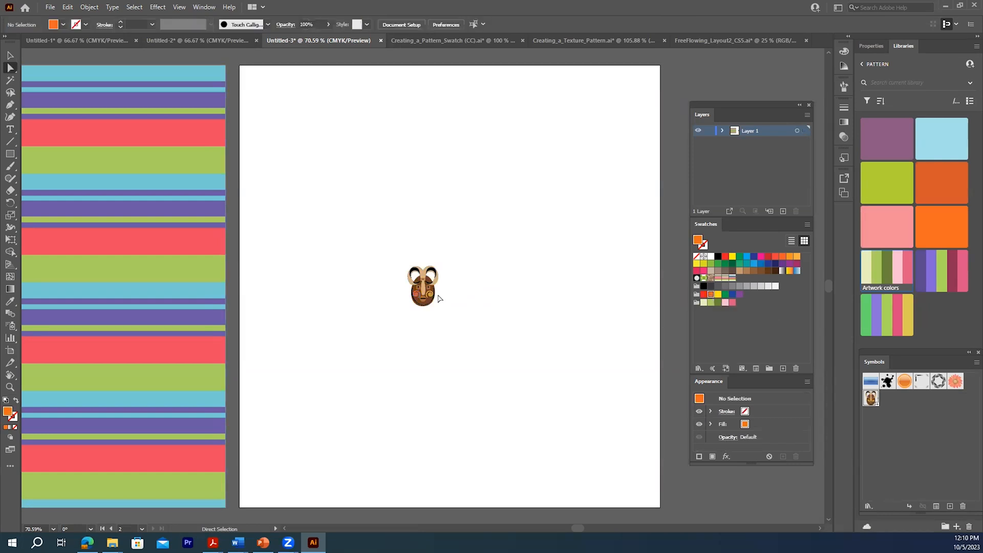
click(430, 298)
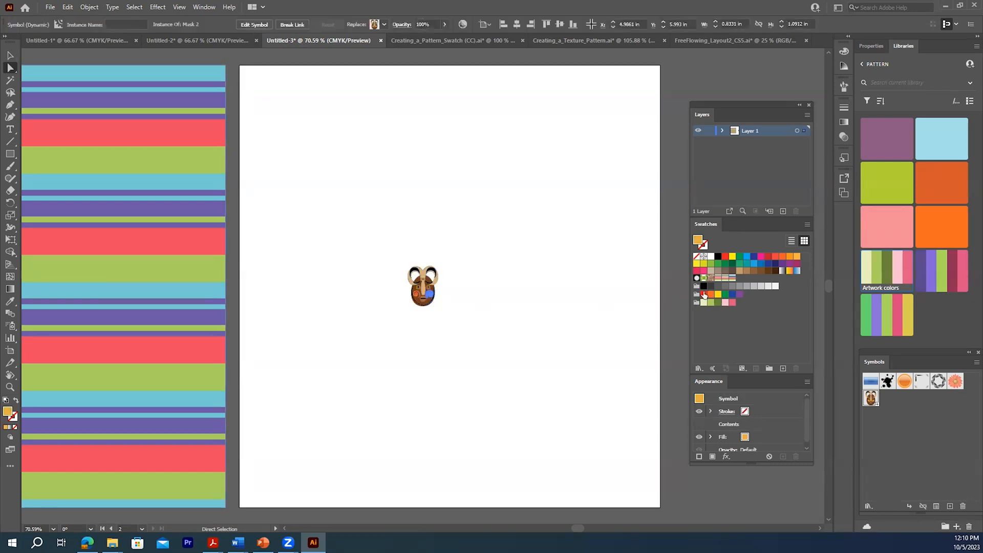
click(601, 292)
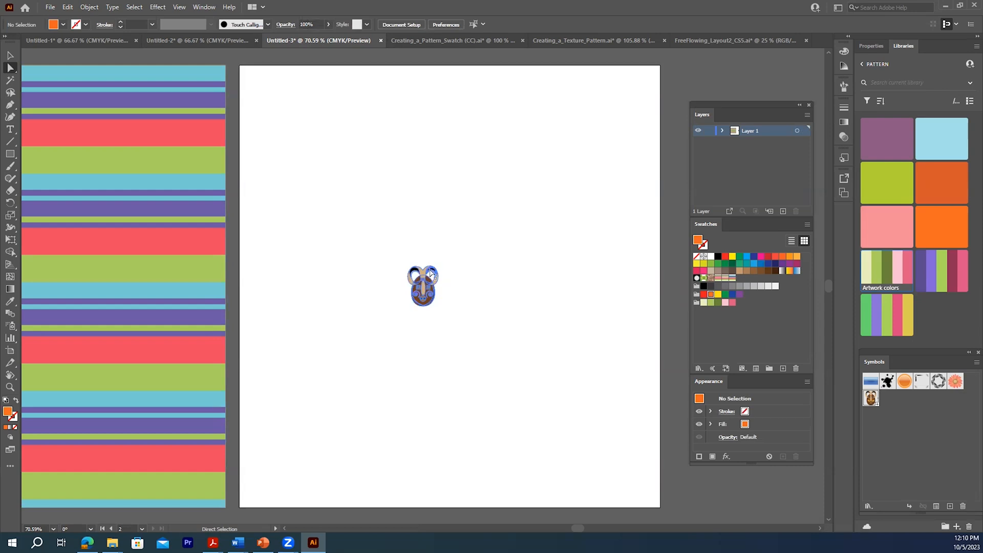
- Fill the black inner shapes of both mask horns with the same orange swatch
click(431, 275)
click(710, 295)
click(487, 280)
click(416, 271)
click(711, 296)
click(550, 285)
drag(366, 243, 539, 393)
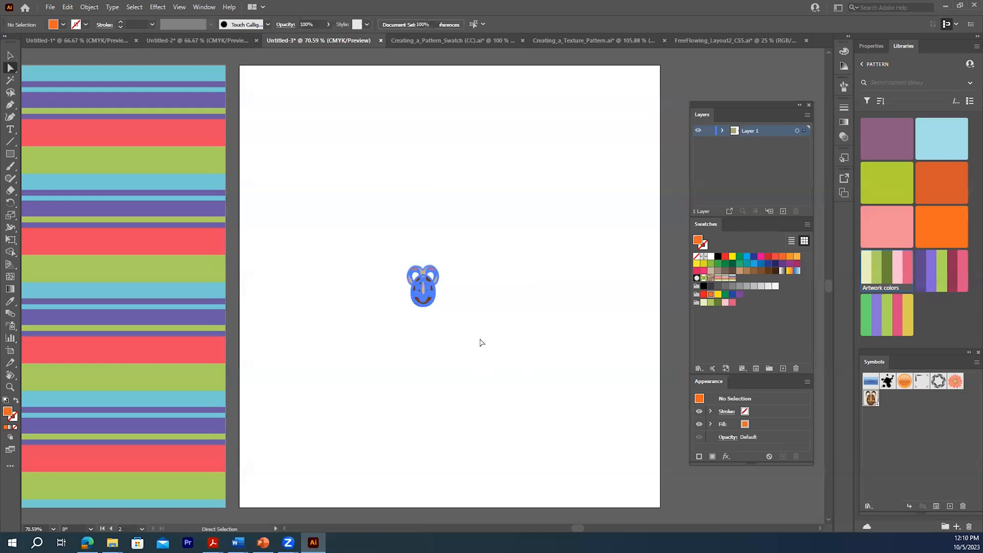
drag(423, 293, 400, 211)
key(ctrl+z)
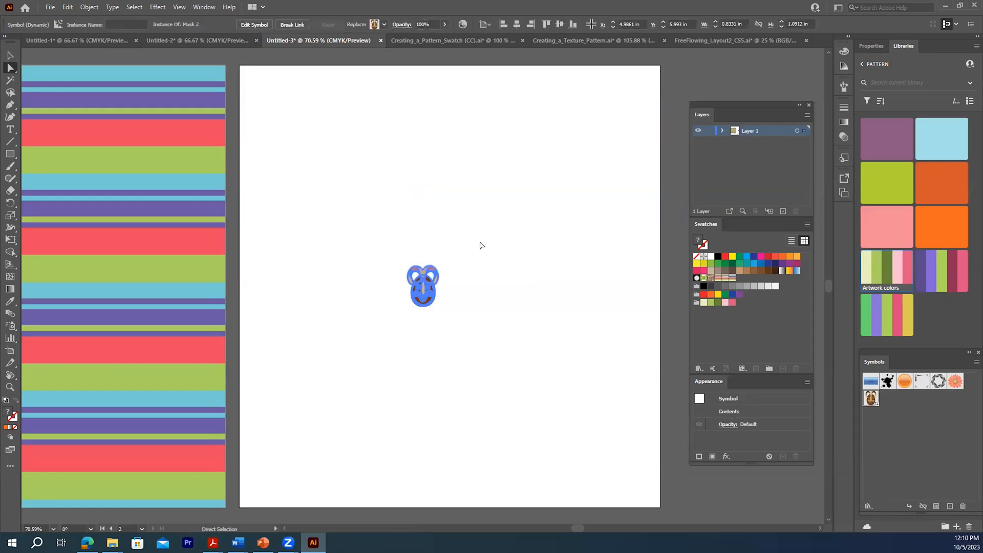
drag(423, 299, 423, 211)
- Move the whole mask instance up and left on the blank artboard and deselect it
click(10, 57)
drag(387, 242, 468, 332)
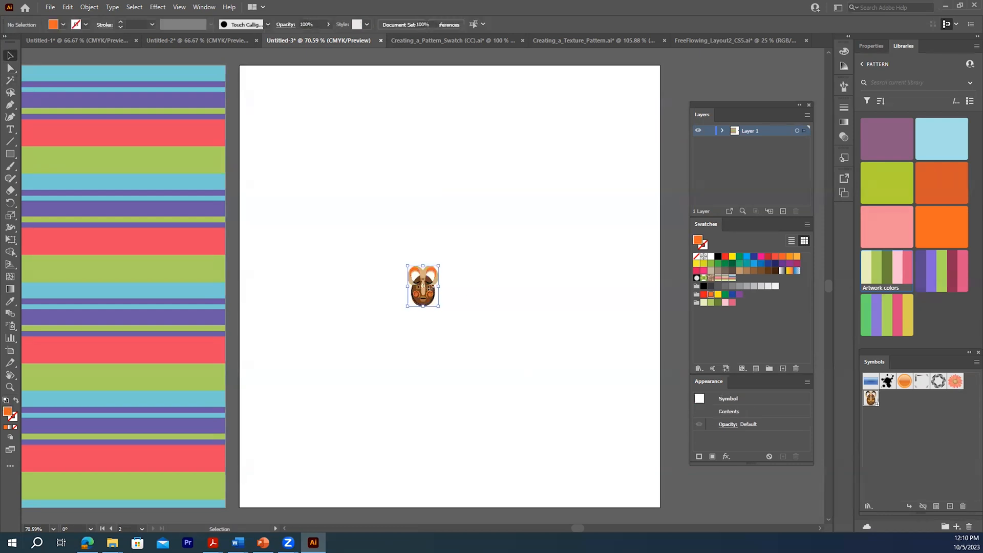
drag(423, 293, 377, 180)
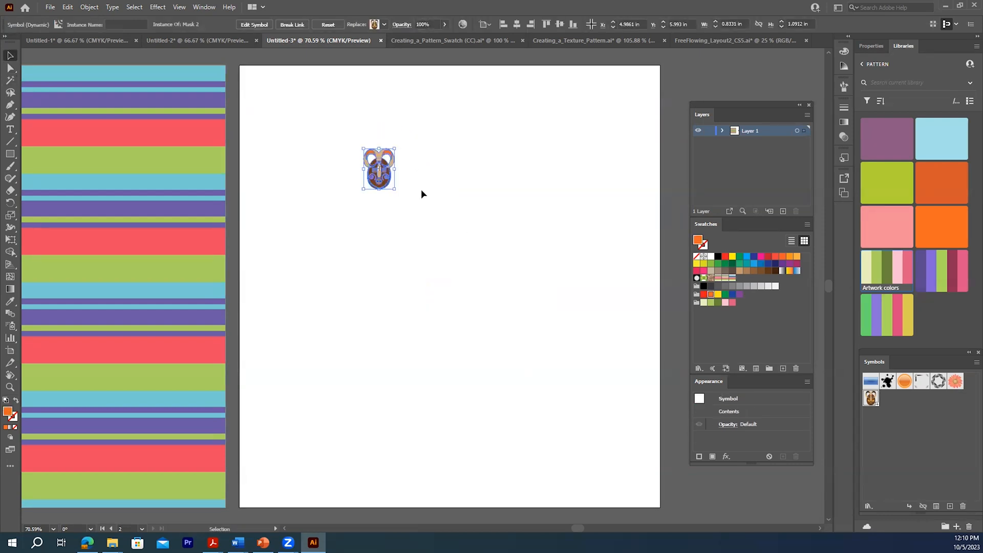
click(415, 193)
- Draw an orange bar about 2.1 by 0.25 in below the mask and duplicate it downward twice at equal spacing
key(m)
drag(341, 196, 417, 205)
key(v)
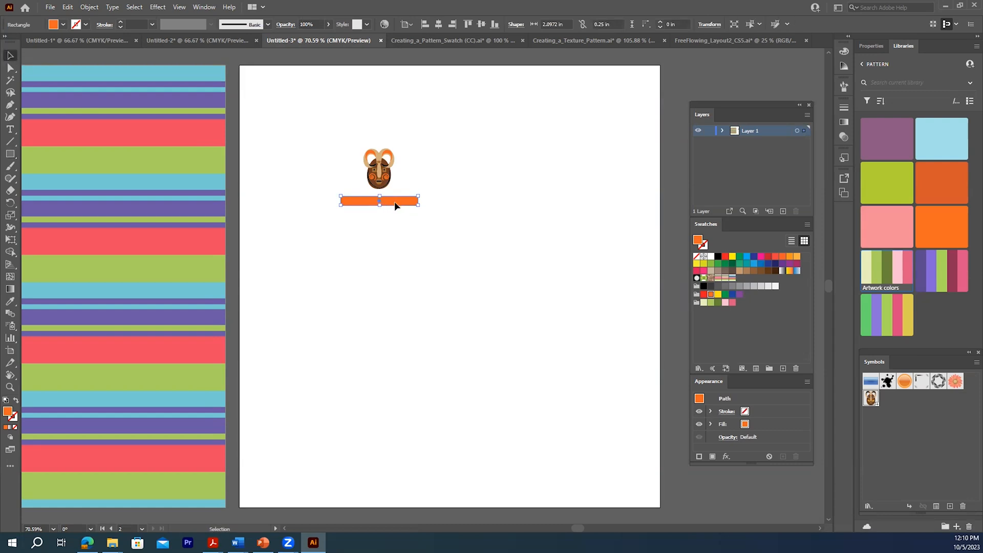
drag(395, 202, 394, 216)
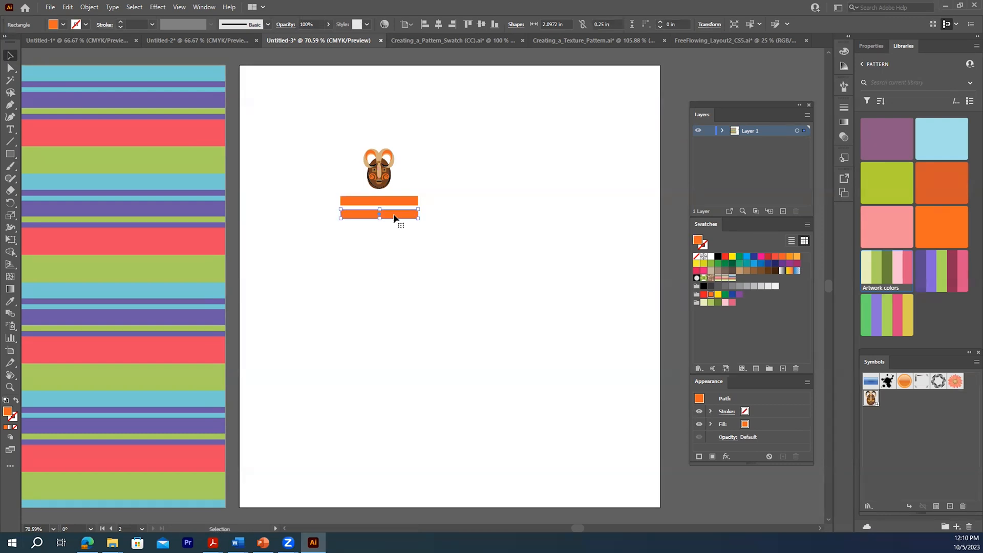
key(ctrl+d)
- Recolor the middle bar green and the lowest bar purple using the bright colour group's swatches
click(393, 216)
click(724, 296)
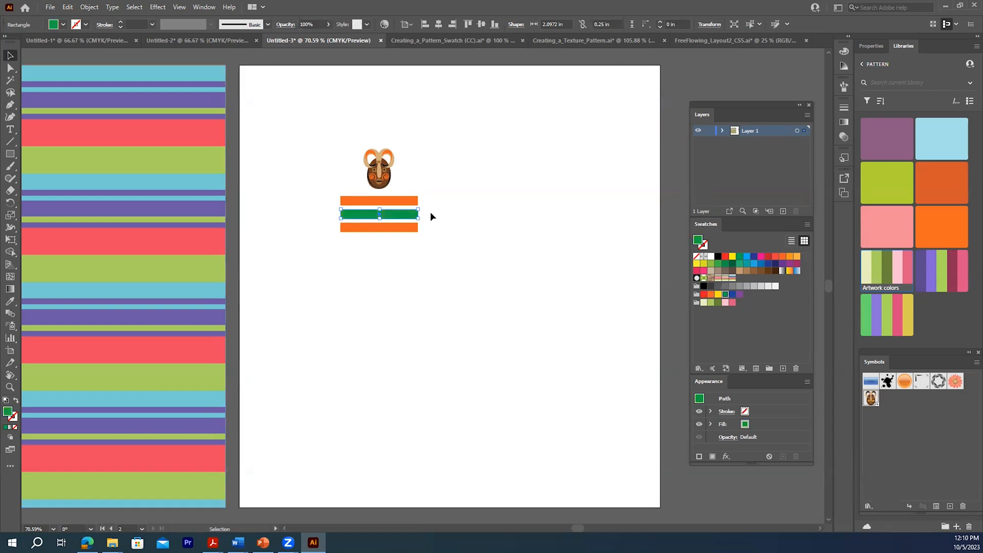
click(404, 227)
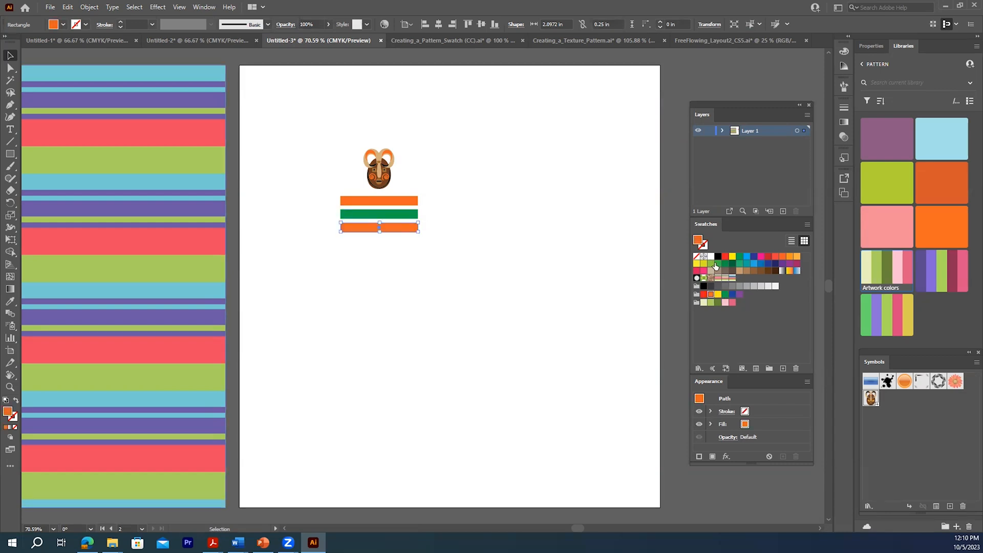
click(740, 294)
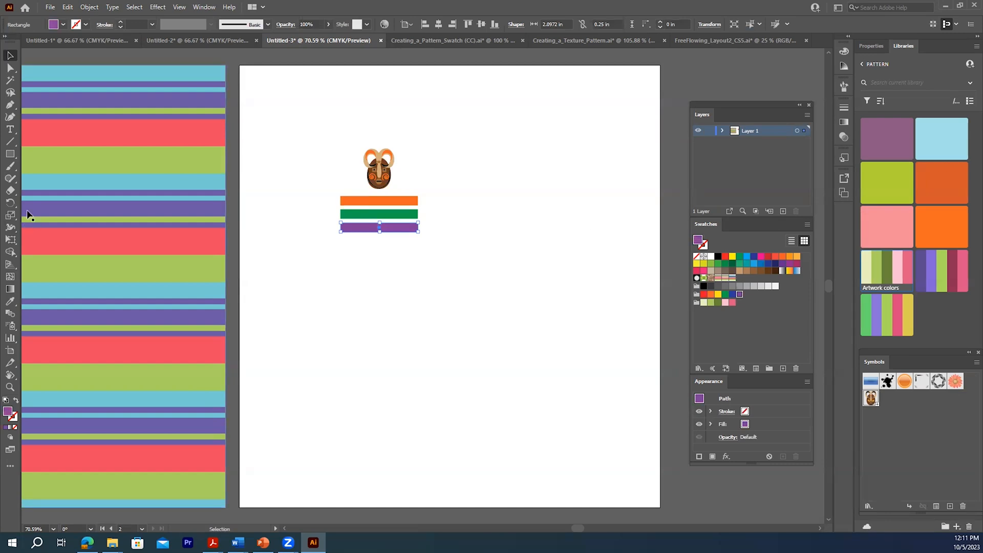
- Recolor the lowest bar brown and the middle bar tan, sampling both colours from the mask with the Eyedropper
click(9, 302)
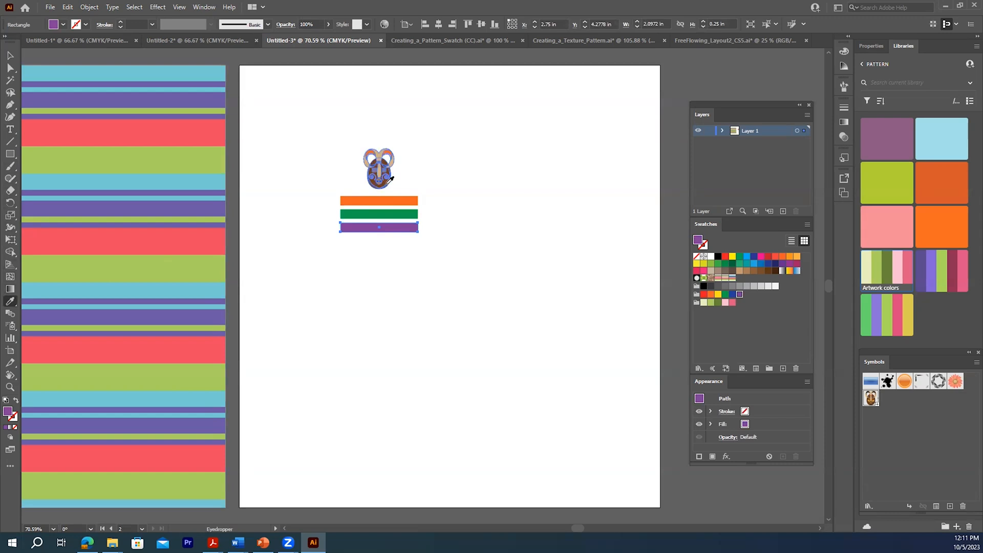
click(386, 180)
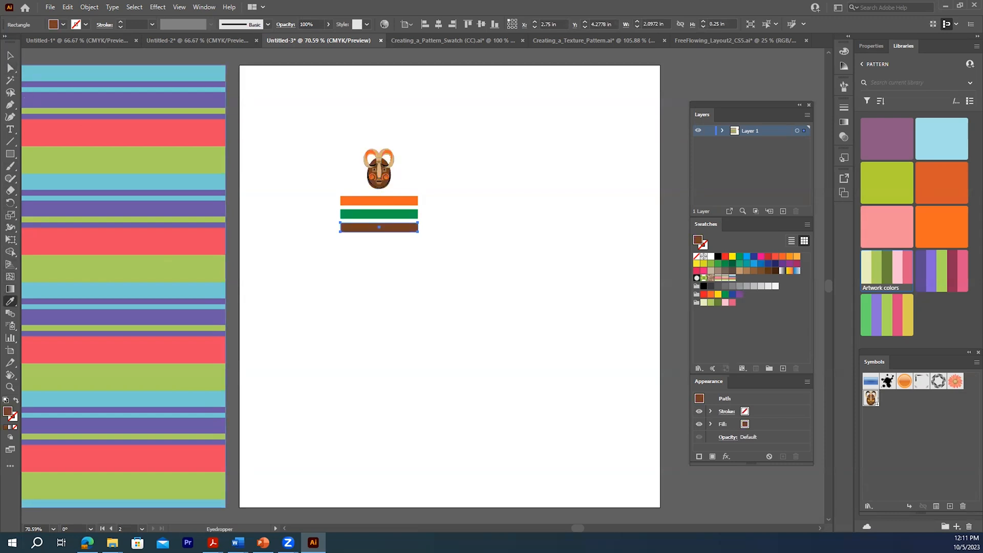
click(9, 55)
click(354, 215)
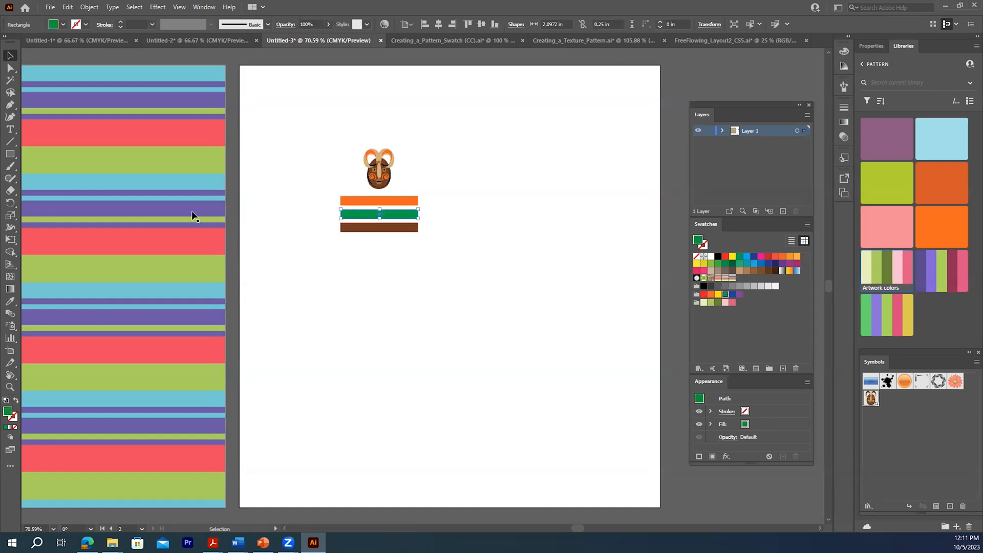
click(10, 301)
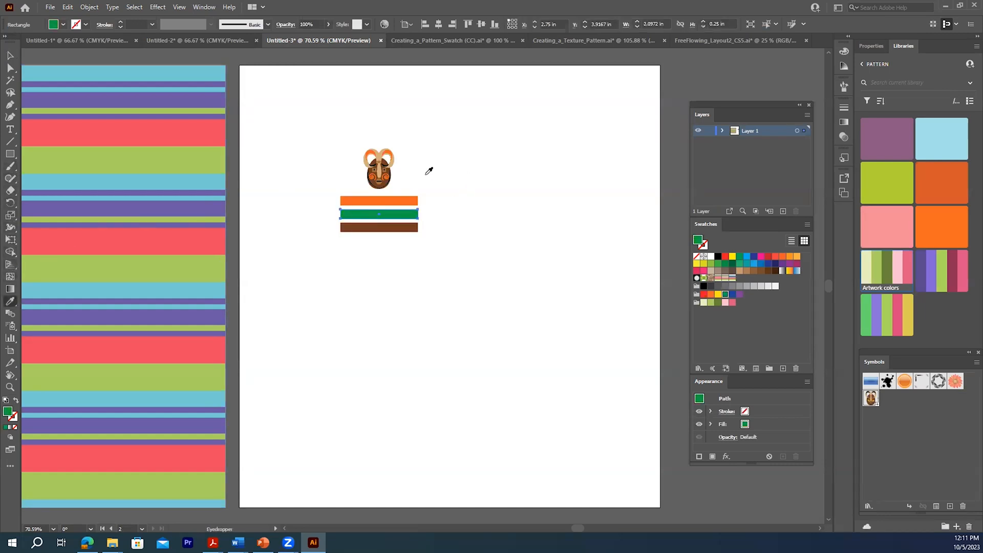
click(381, 153)
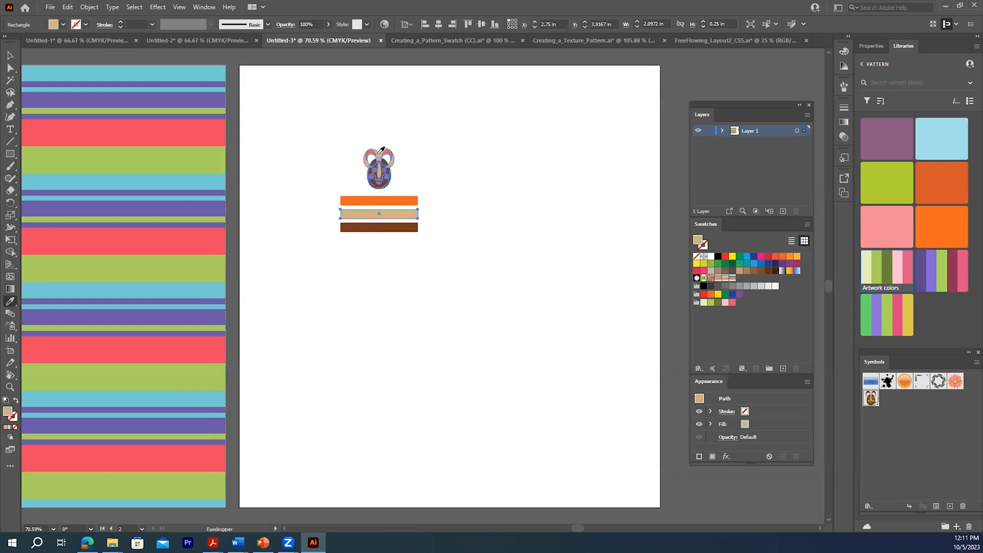
click(397, 239)
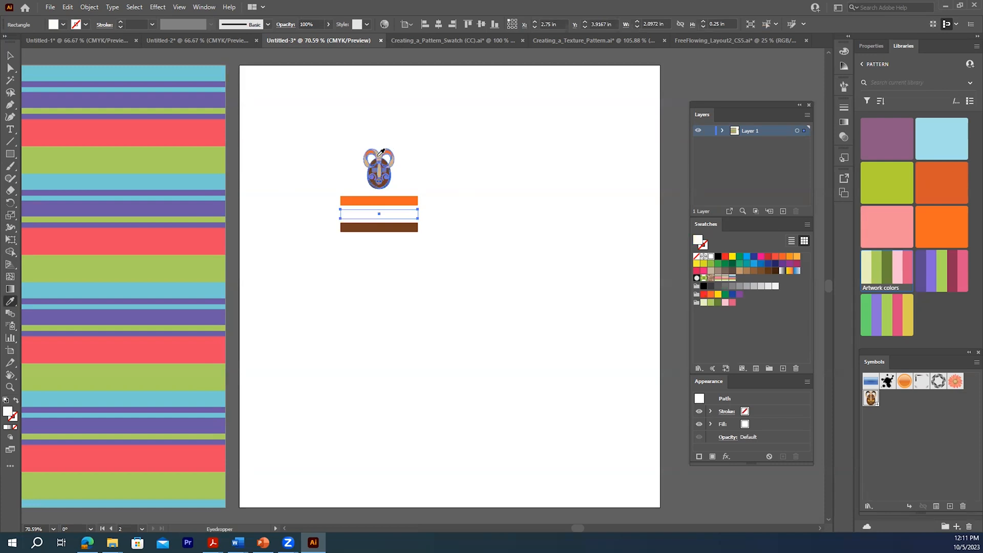
click(382, 153)
- Make a new pattern from the mask and the three coloured bars together
click(10, 55)
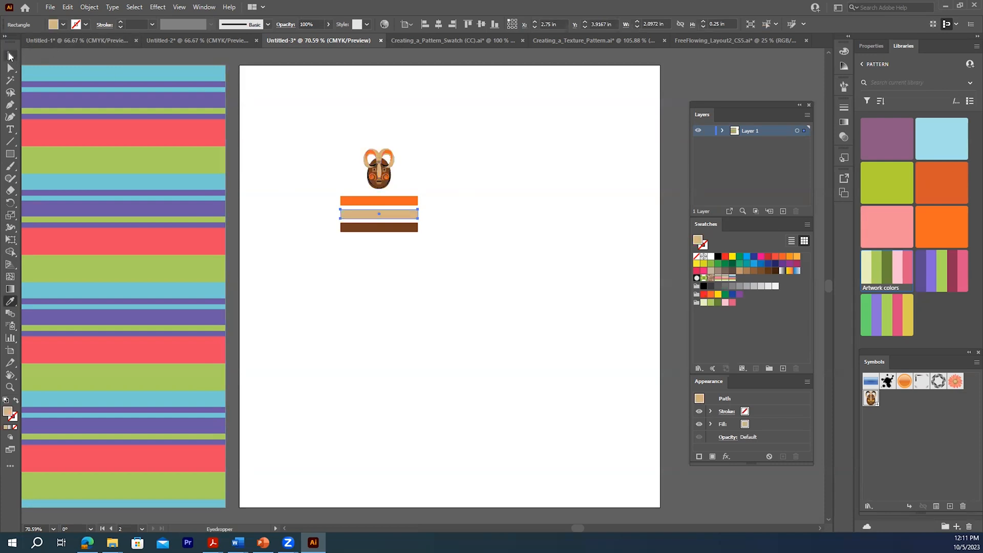
drag(318, 132, 439, 266)
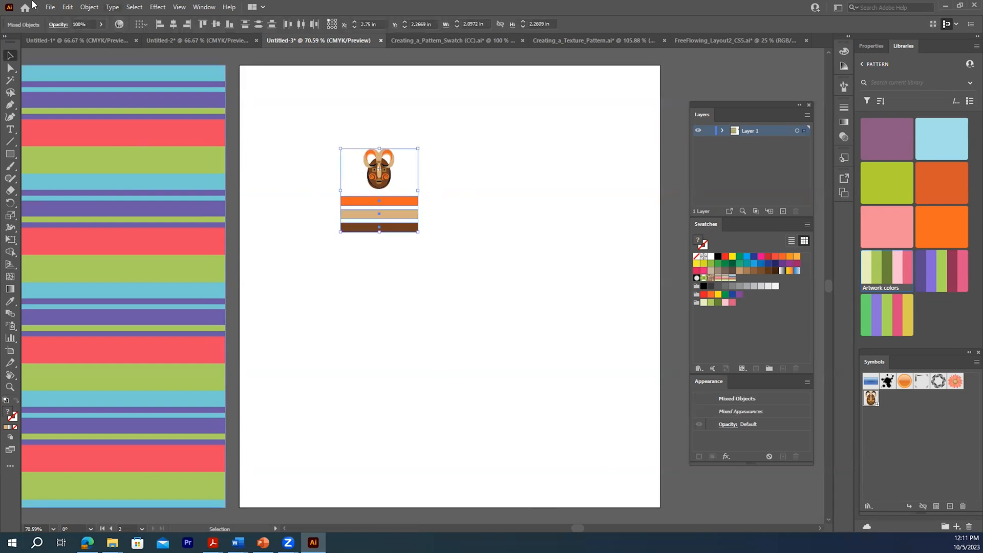
click(89, 7)
mouse_move(203, 275)
click(245, 273)
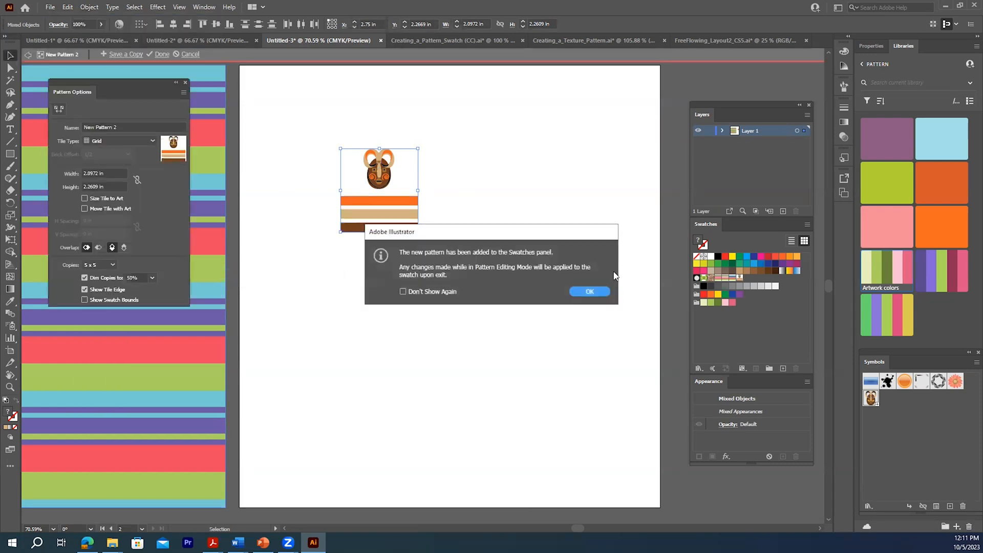
click(588, 291)
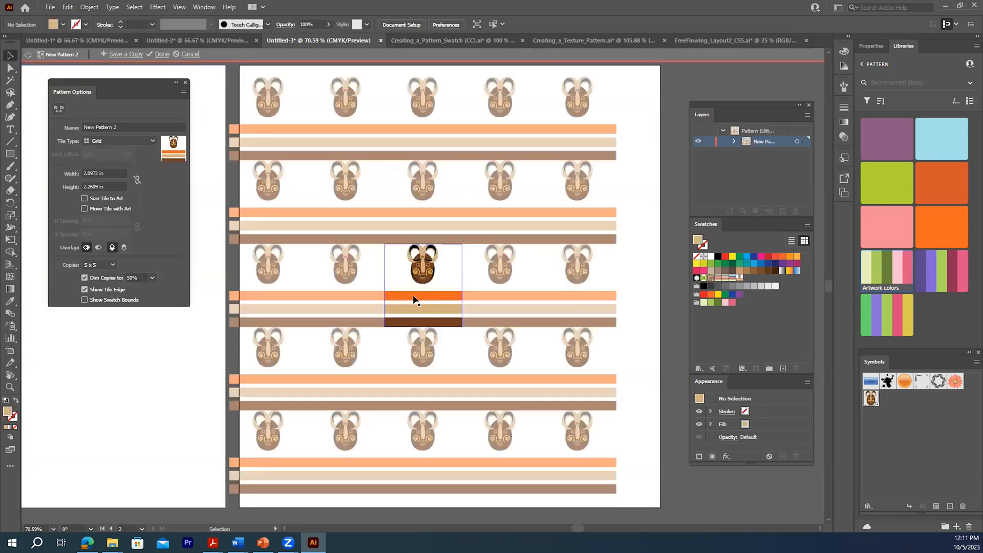
- Extend the pattern tile upward with the Pattern Tile tool to a height of about 2.44 in, adding space above the mask
scroll(311, 258, down, 1)
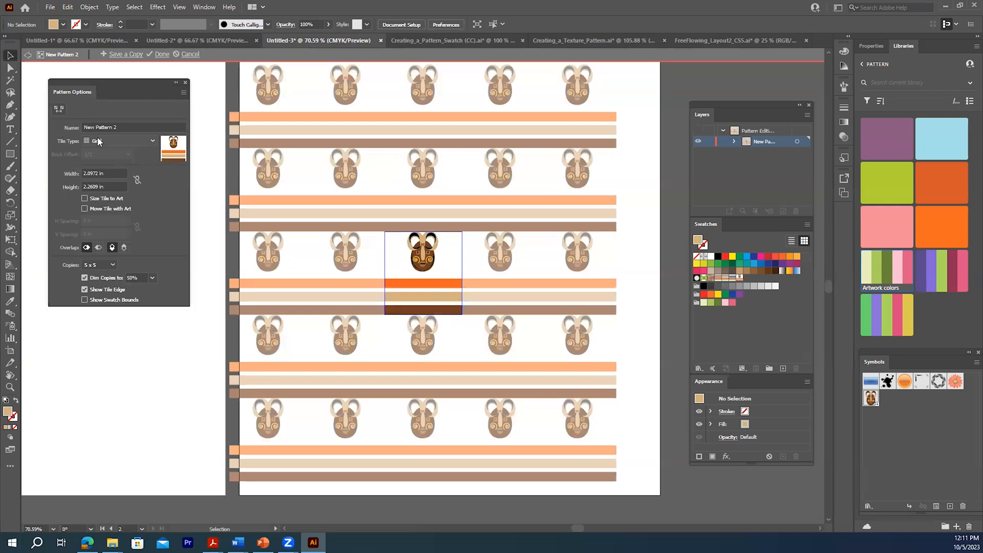
click(59, 109)
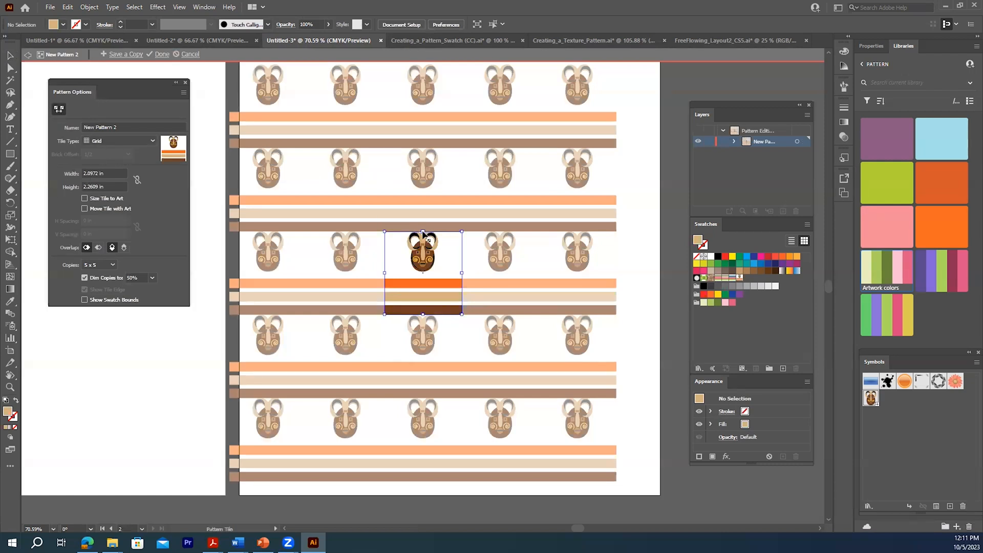
drag(422, 232, 423, 226)
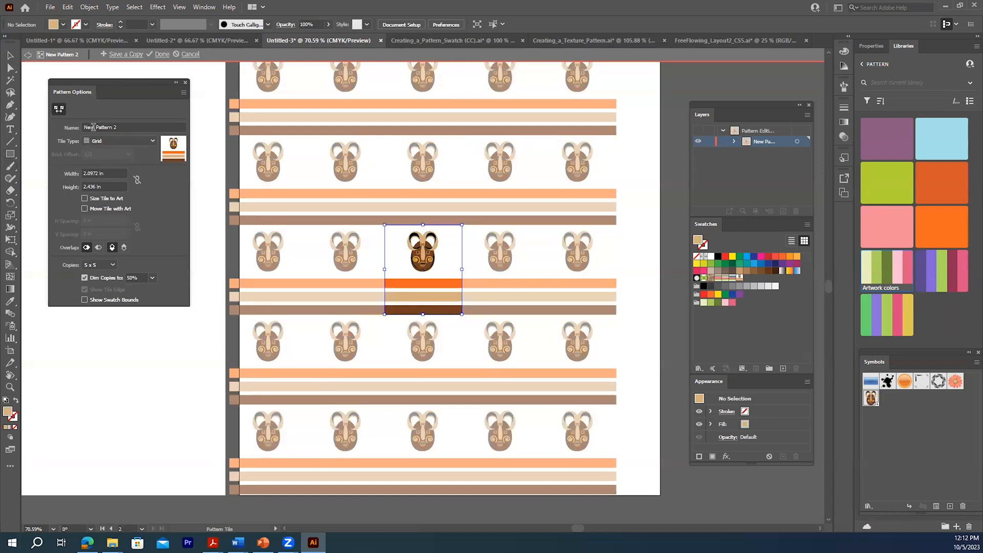
- Name the pattern Stripe Pattern 3 and finish pattern editing
drag(95, 128, 77, 131)
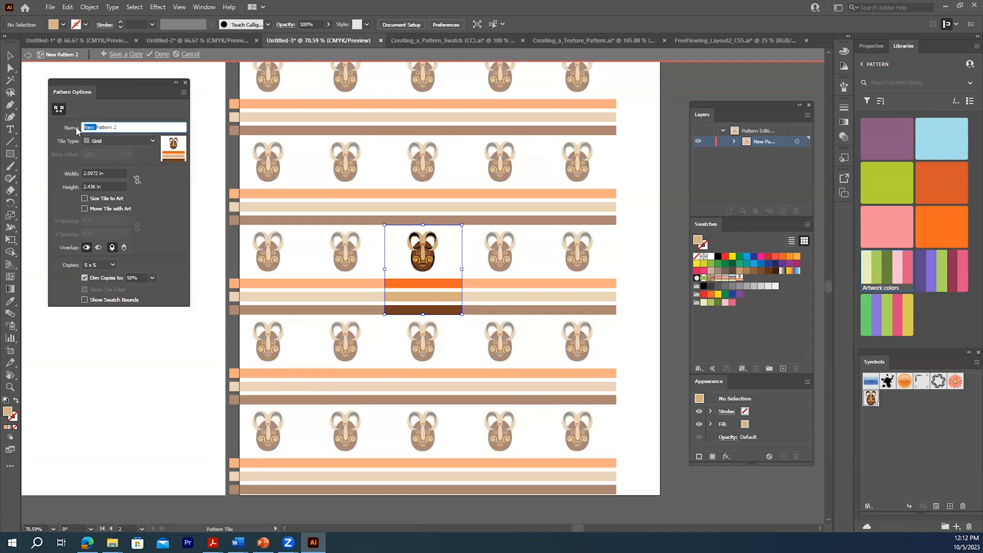
text(Stripe)
click(160, 55)
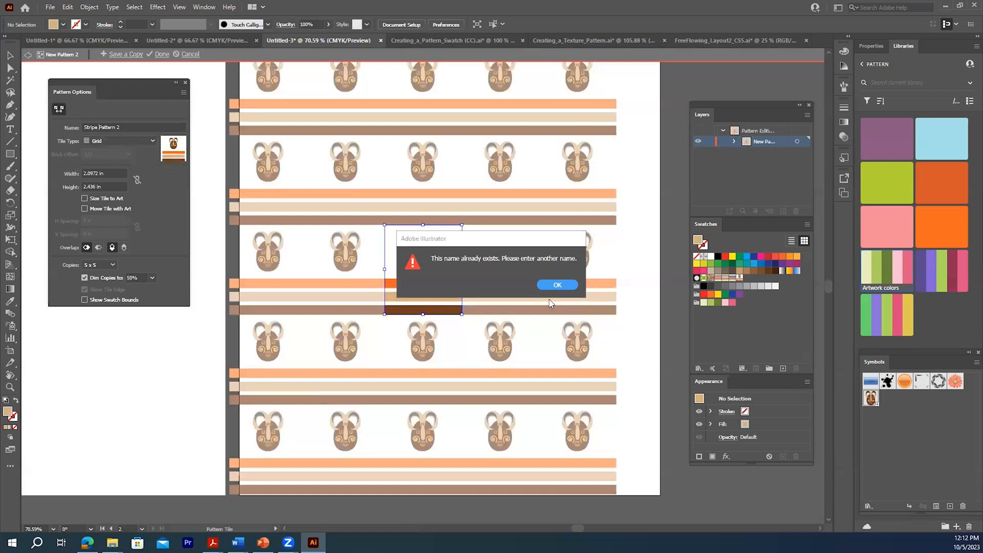
click(557, 285)
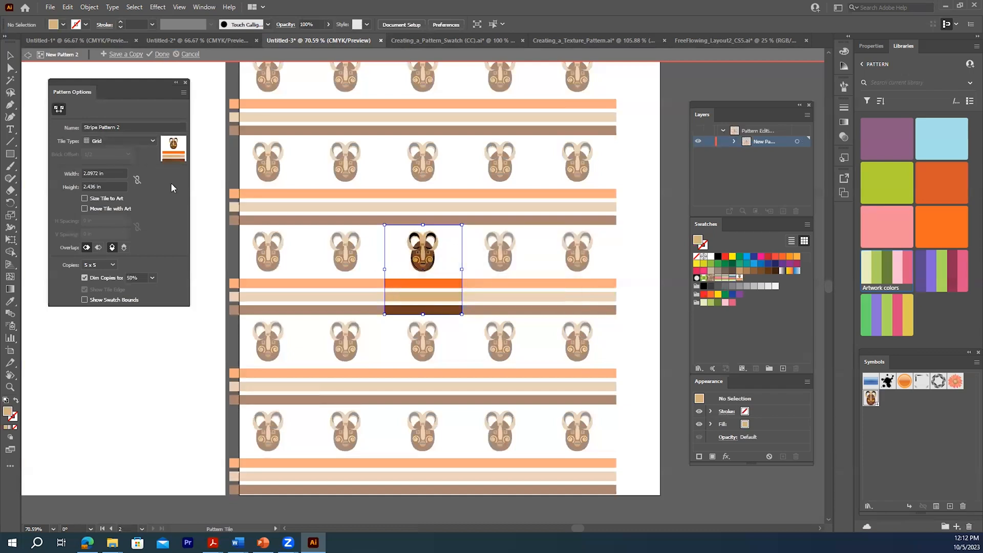
click(124, 127)
key(BackSpace)
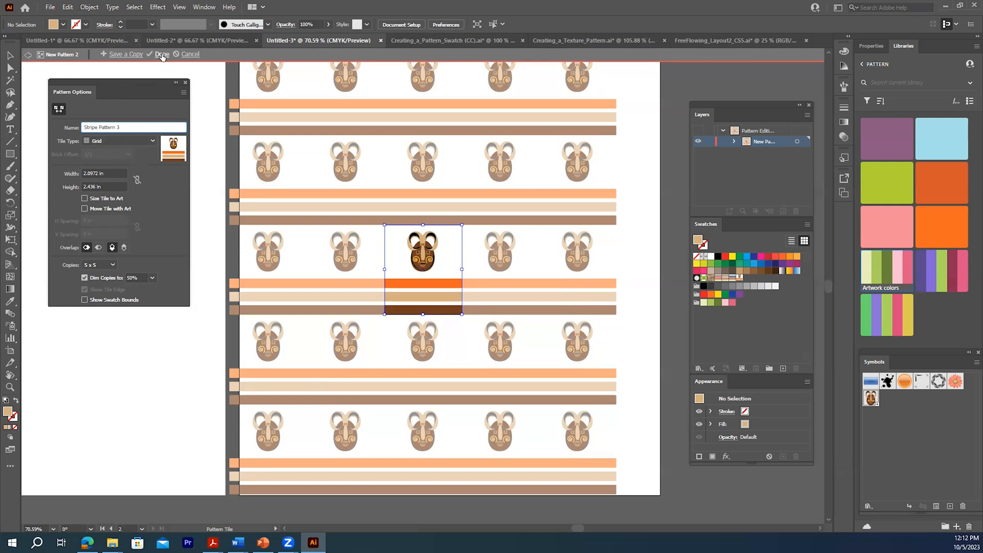
click(163, 55)
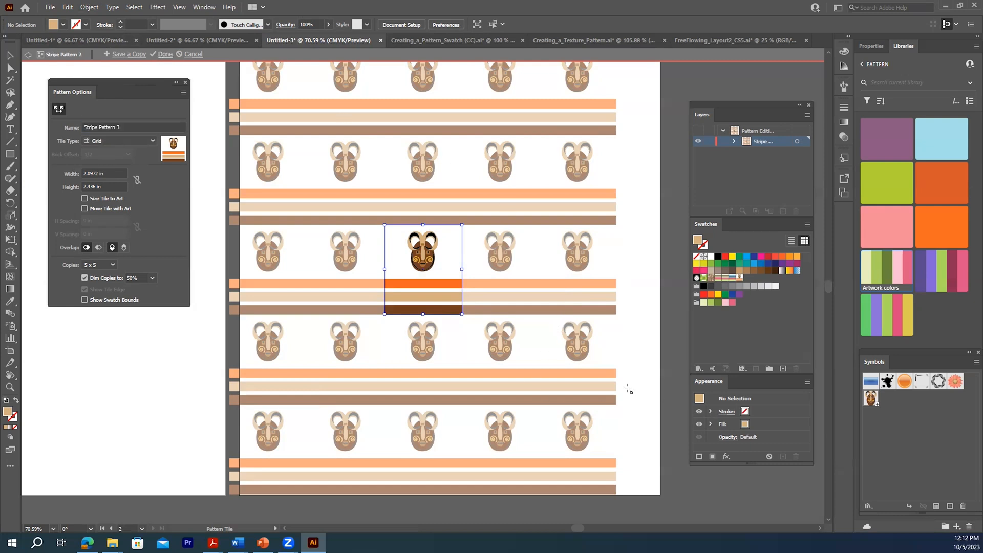
click(165, 54)
- Delete the original mask and bars, and cover the artboard with a rectangle about 11.4 by 12 in filled with Stripe Pattern 3
drag(292, 117, 514, 299)
key(Delete)
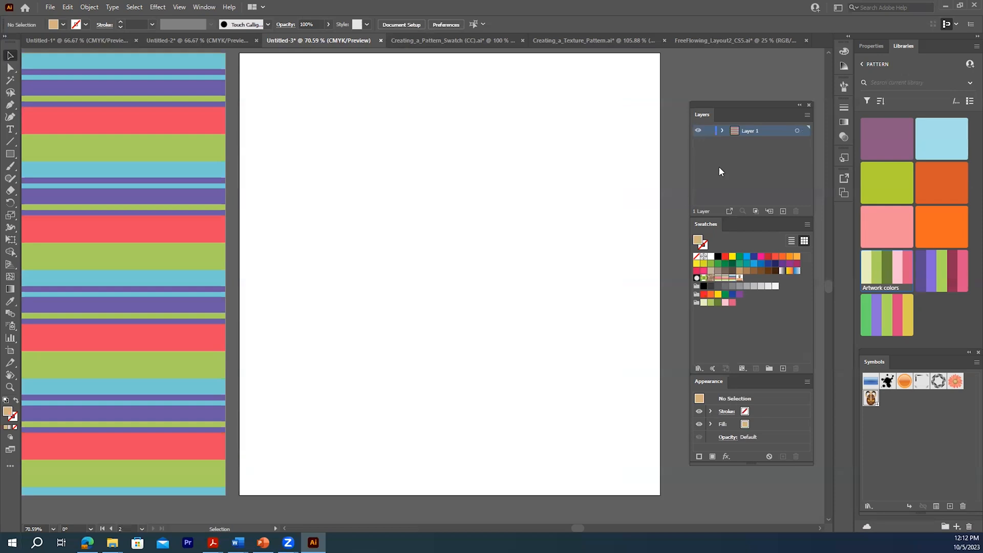
click(10, 153)
scroll(273, 117, up, 1)
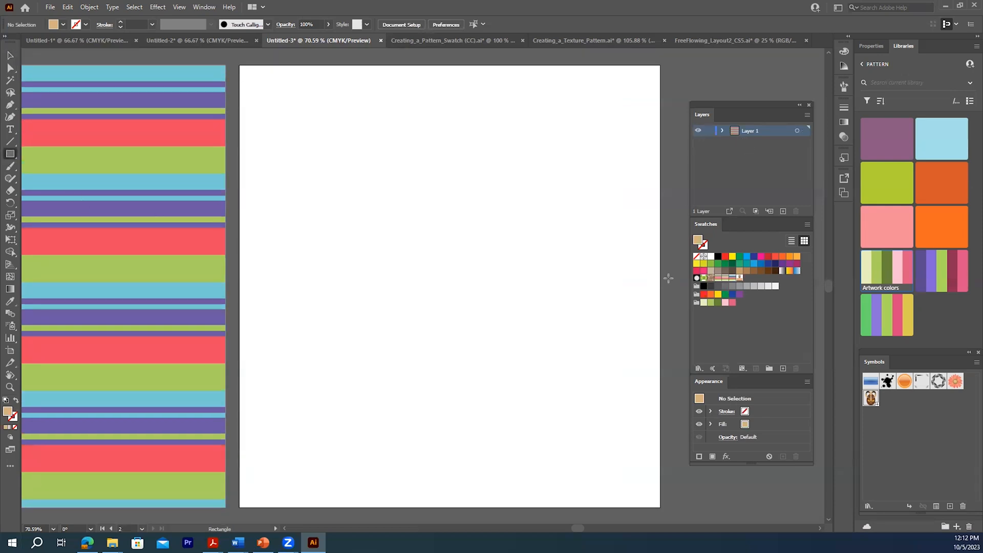
click(739, 278)
drag(239, 65, 659, 508)
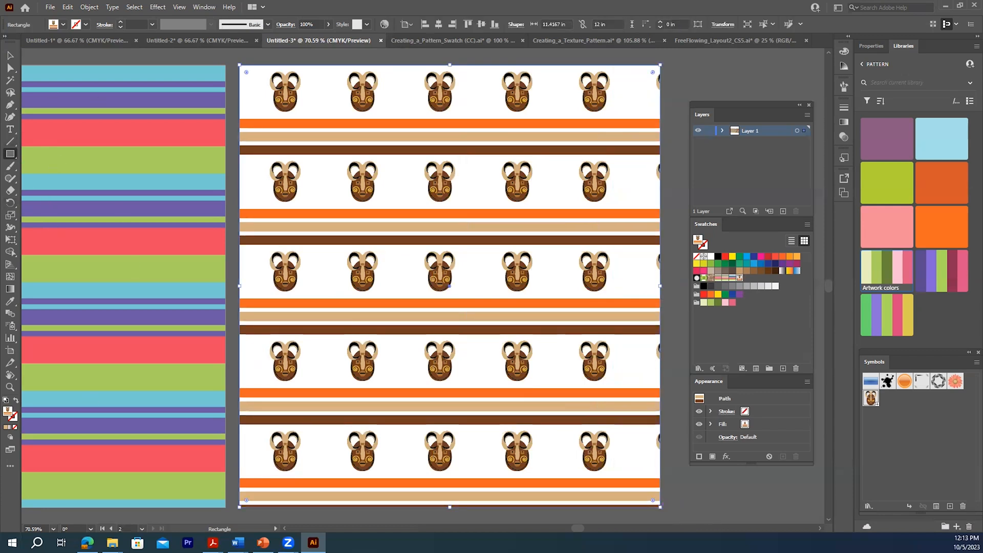
- Rotate only the pattern fill of the rectangle by 45°, with Transform Objects off and Transform Patterns on
click(11, 55)
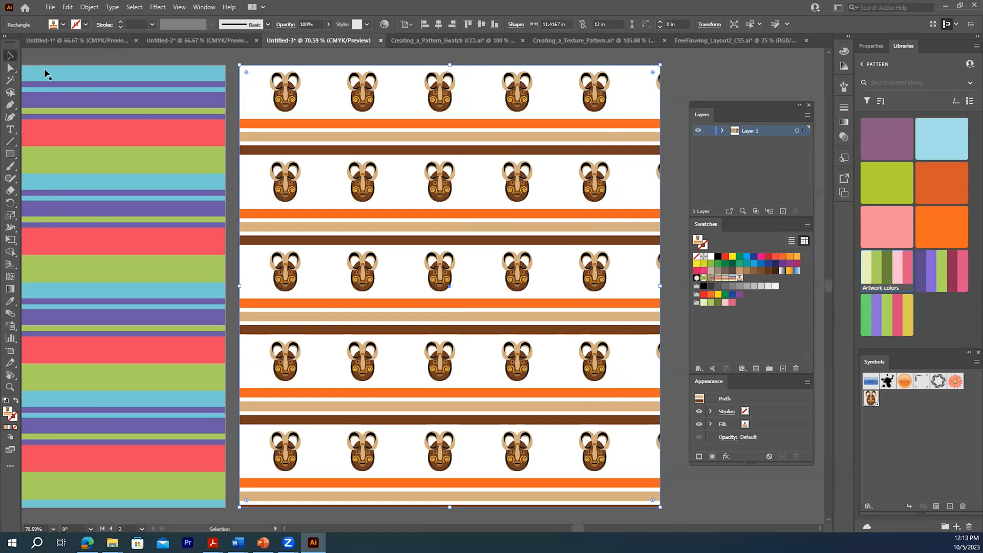
double_click(10, 203)
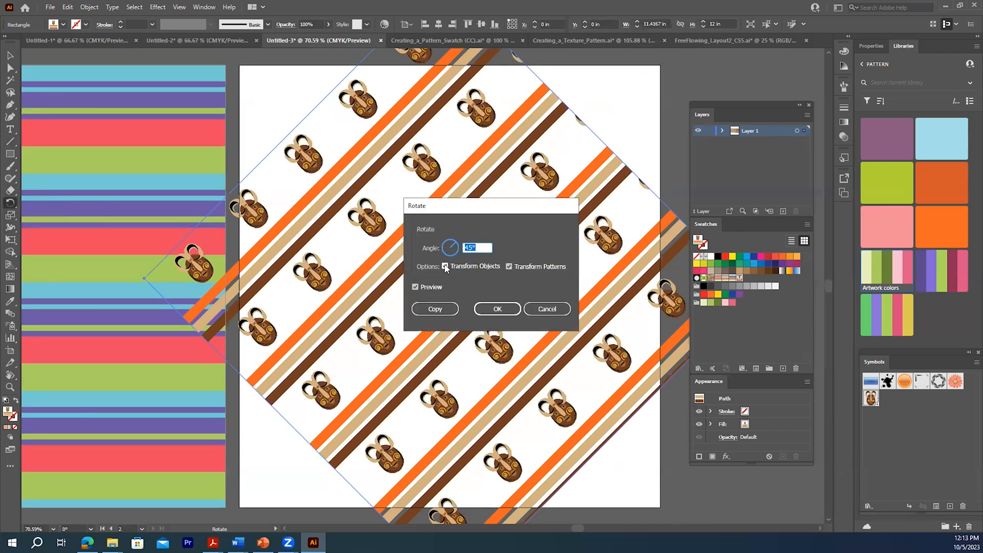
click(445, 266)
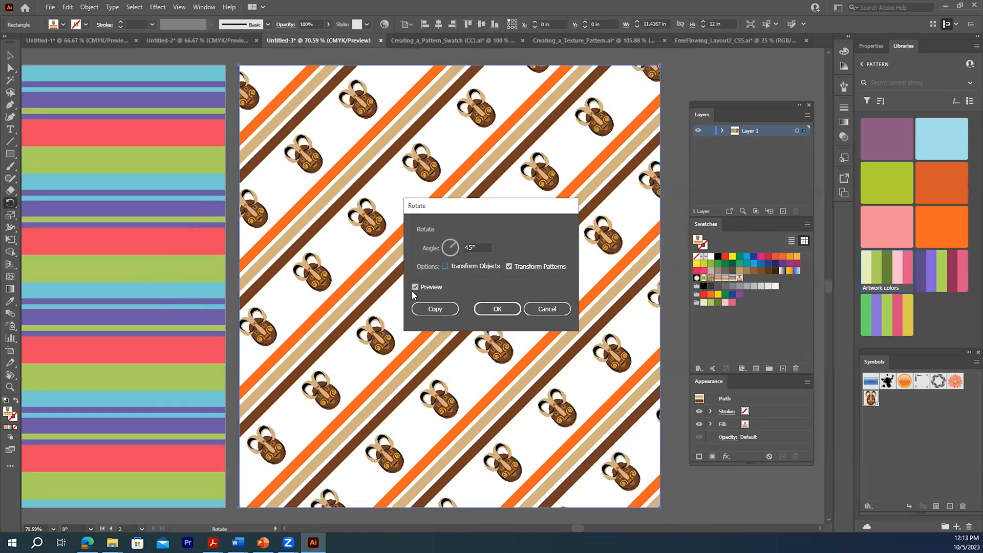
click(491, 309)
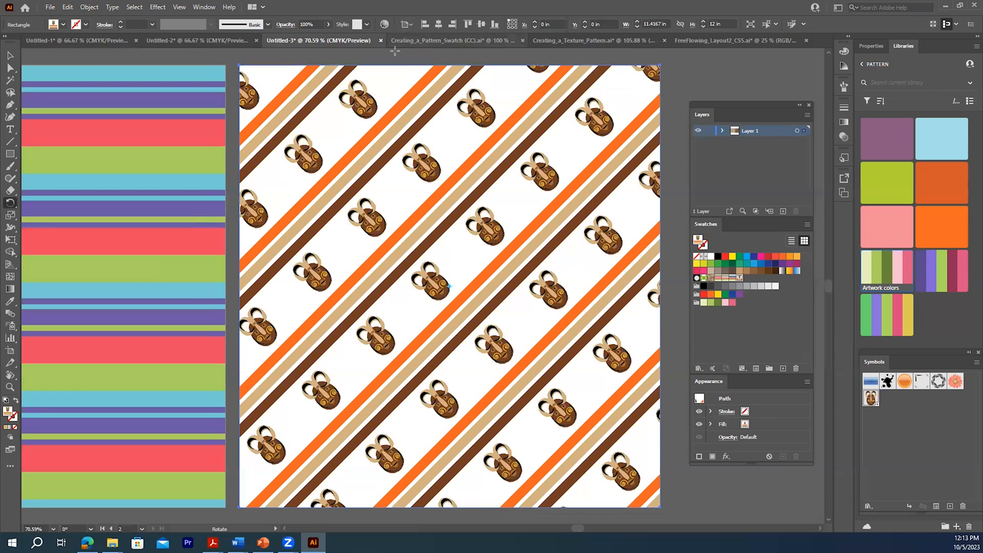
- Switch to the Untitled-1 drawing and add a third artboard of about 743 by 905 pt beside the second one
click(202, 41)
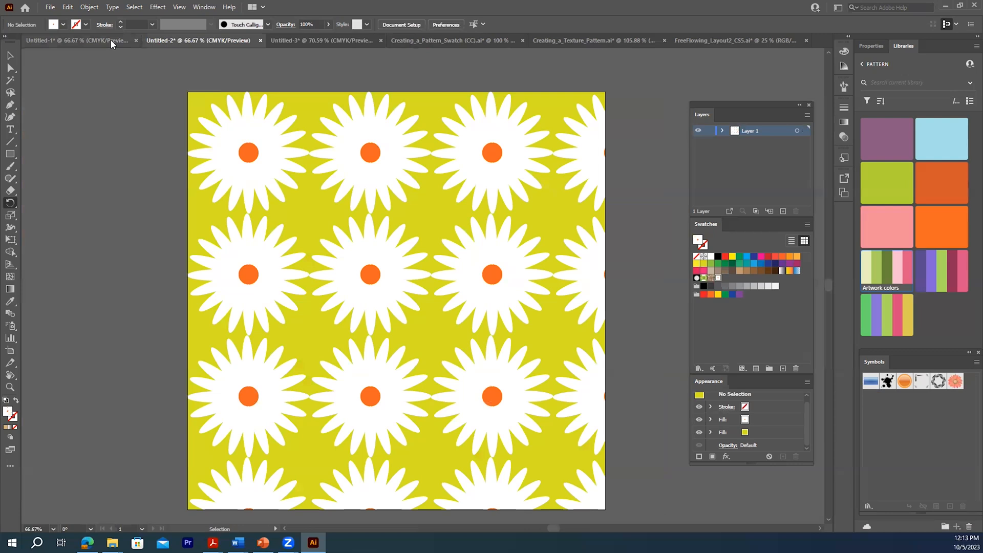
click(110, 39)
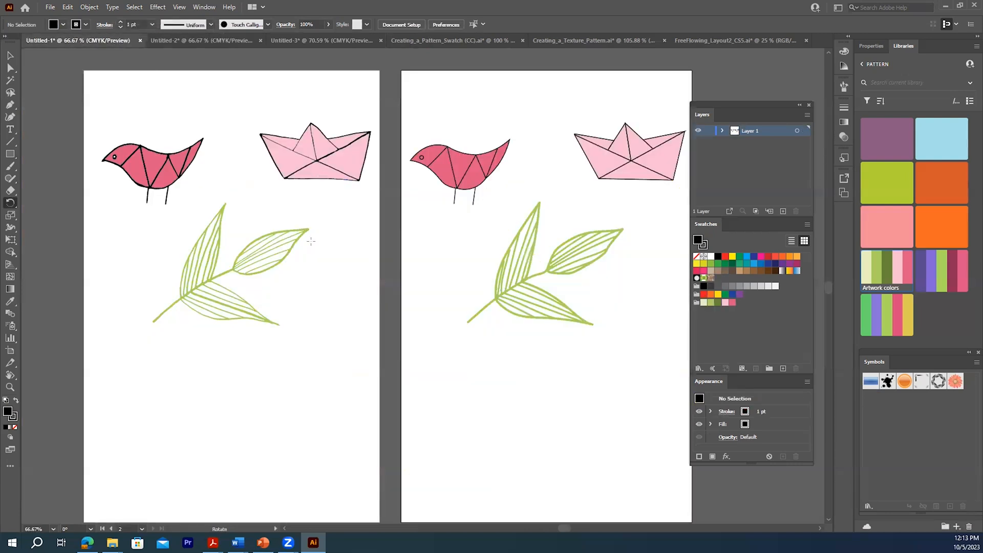
drag(325, 240, 239, 251)
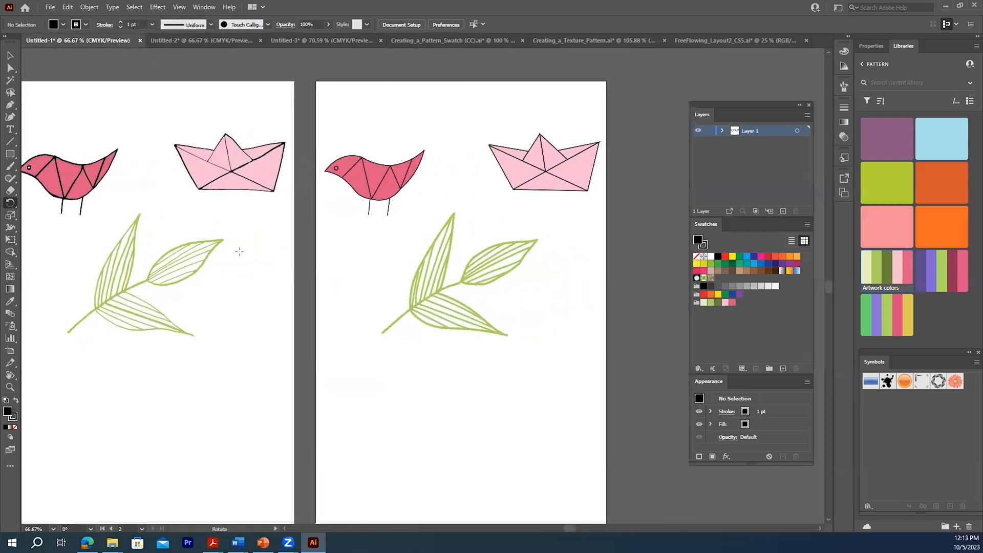
drag(332, 257, 293, 253)
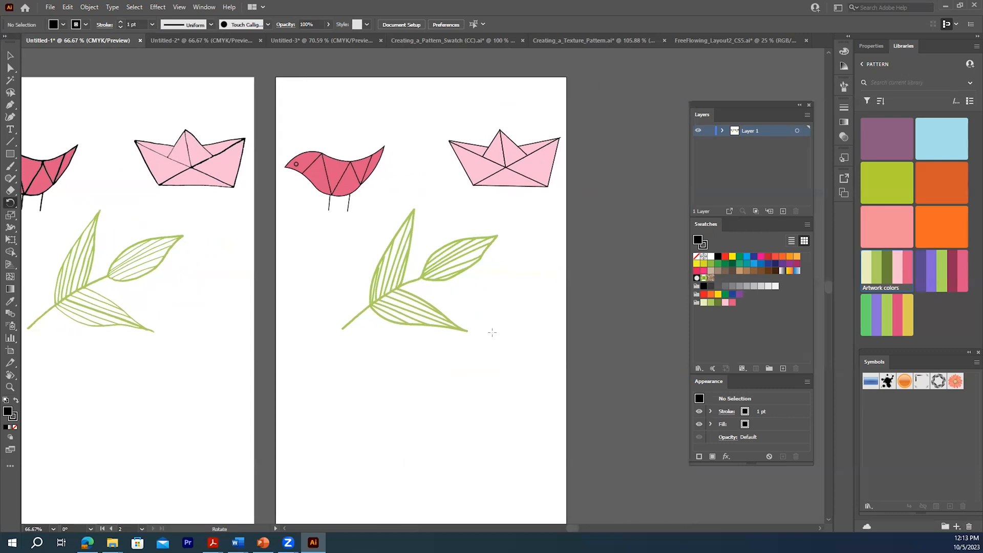
drag(471, 358, 232, 351)
click(9, 56)
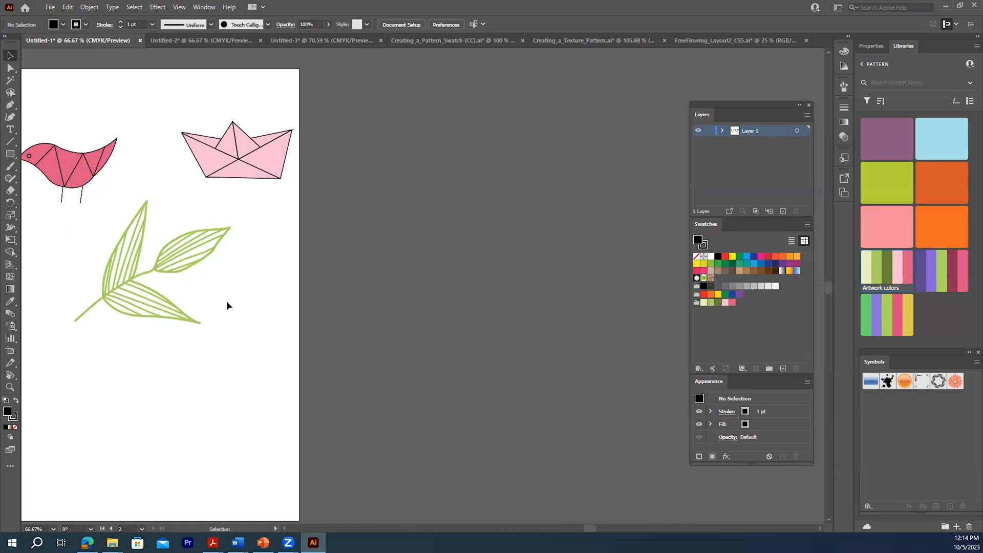
scroll(227, 306, up, 2)
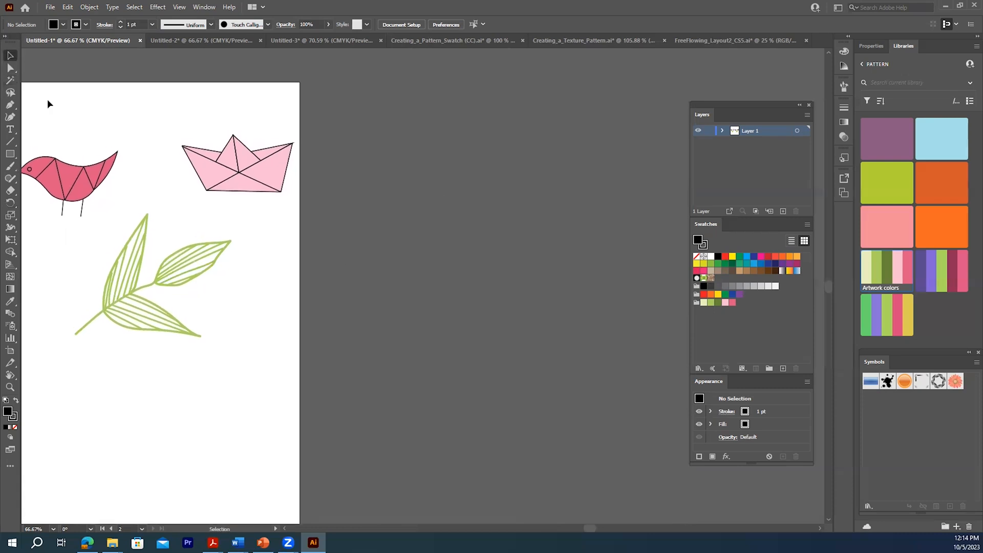
click(10, 350)
drag(317, 81, 676, 517)
click(10, 55)
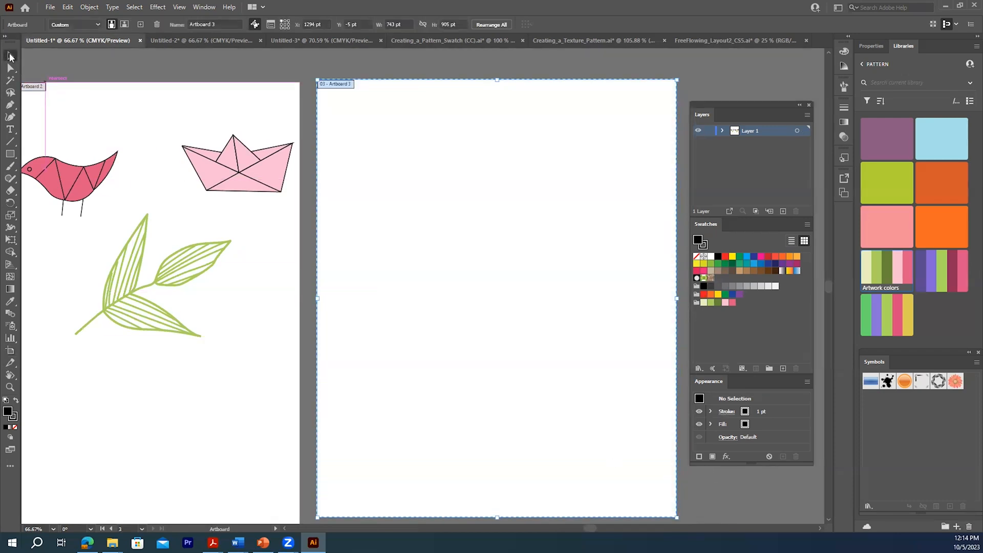
- Try to move the second artboard's pink bird onto the blank third artboard
drag(250, 251, 247, 252)
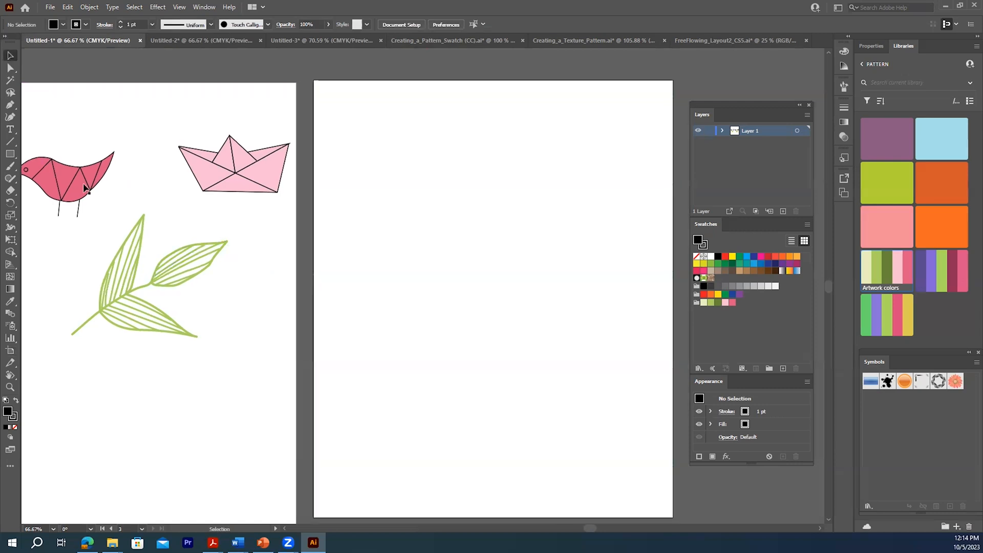
drag(65, 182, 370, 162)
key(ctrl+z)
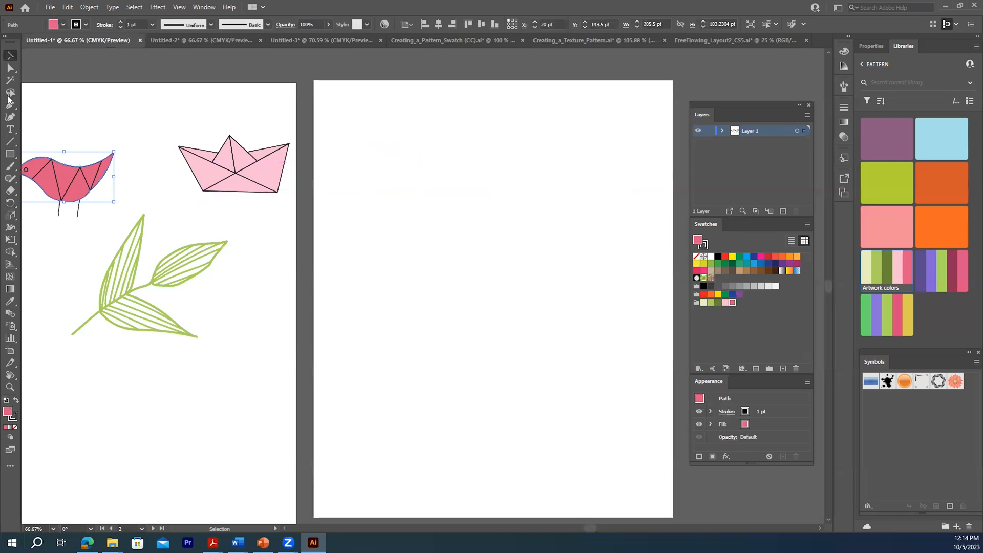
click(138, 160)
drag(141, 161, 246, 161)
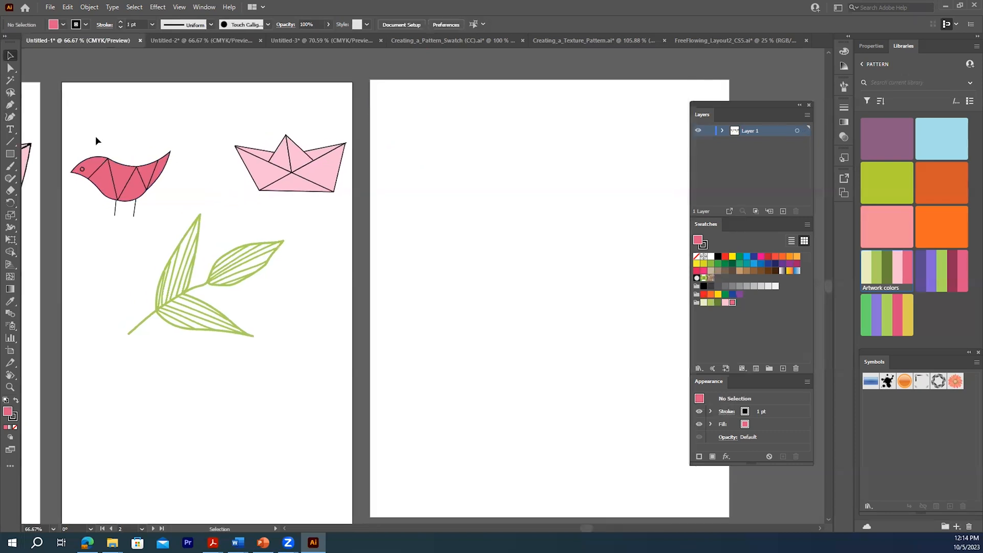
- Group the bird, the paper boat and the leaf branch on the second artboard into three separate groups
drag(65, 133, 179, 220)
right_click(139, 182)
click(174, 246)
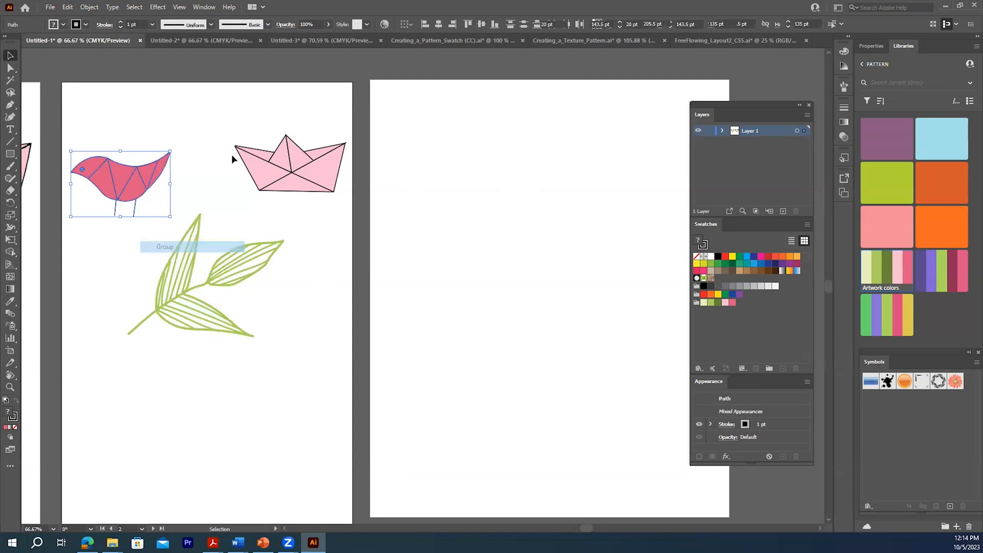
drag(228, 125, 300, 192)
right_click(283, 161)
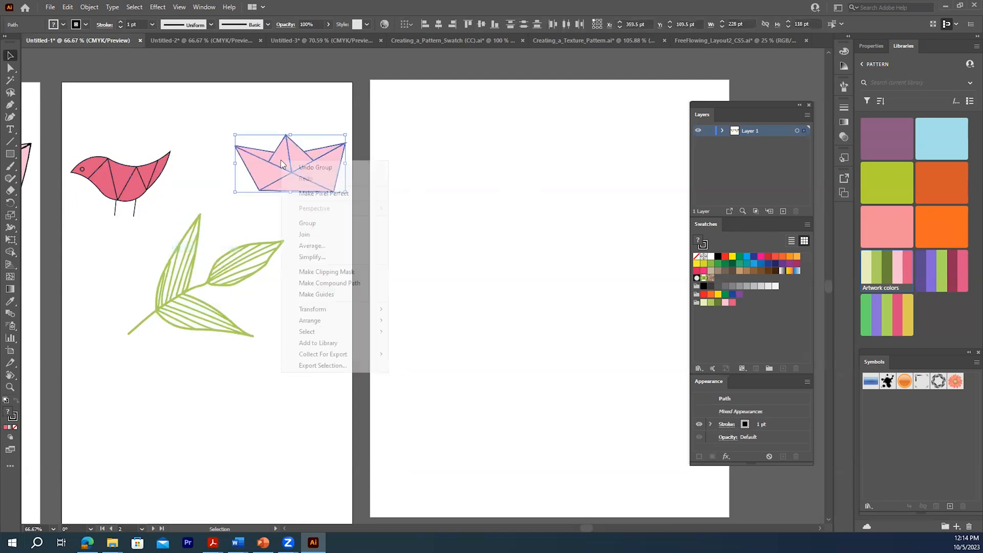
click(308, 224)
drag(144, 211, 271, 357)
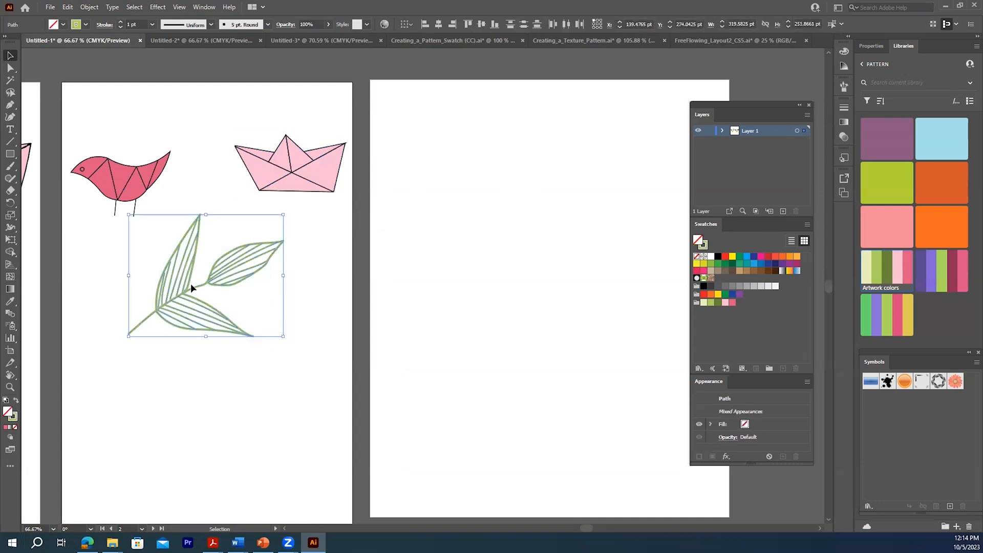
right_click(190, 289)
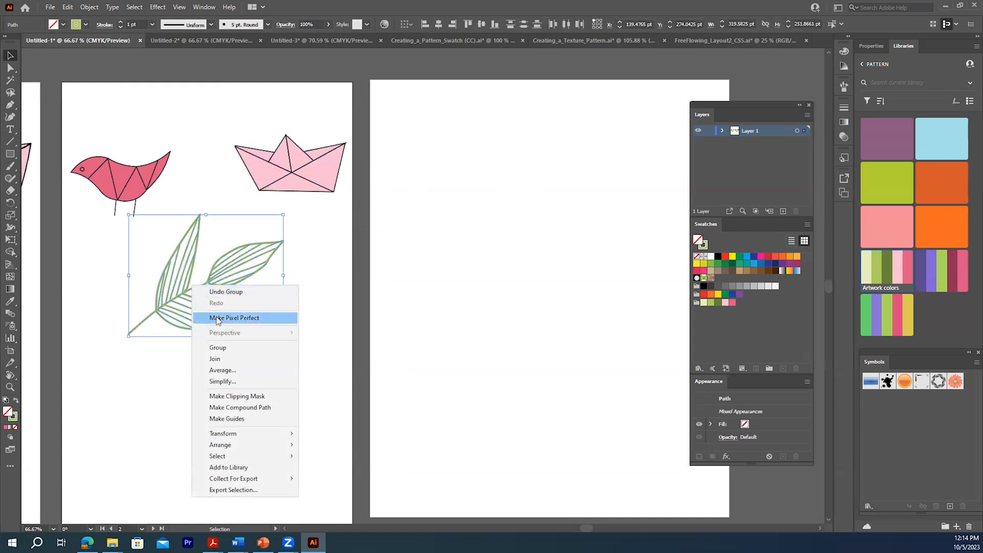
click(219, 349)
- Move the bird group onto the third artboard and scale it down to about 112 by 74 pt
drag(109, 168, 377, 167)
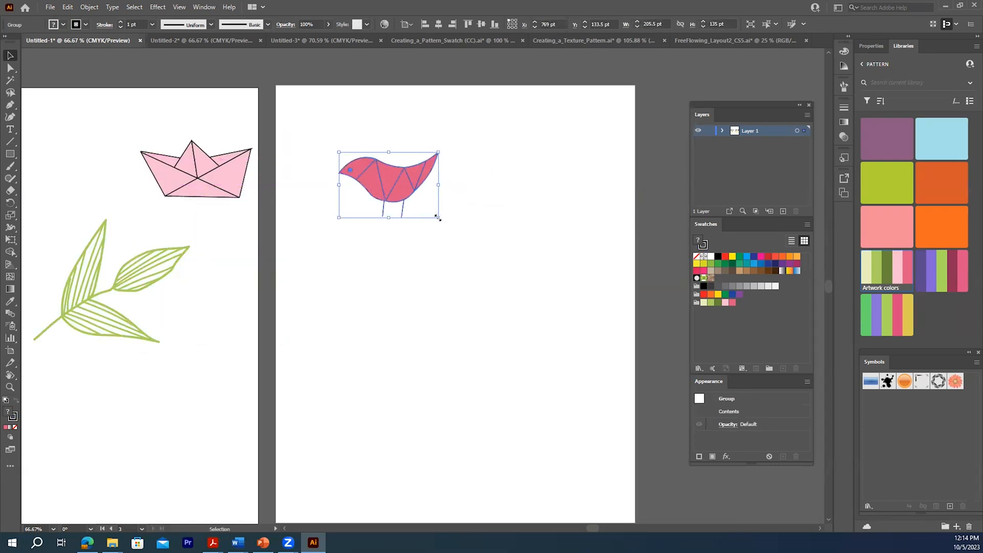
drag(438, 218, 400, 190)
click(423, 225)
- Duplicate the small pink bird directly below the original on the third artboard
drag(325, 139, 411, 208)
key(a)
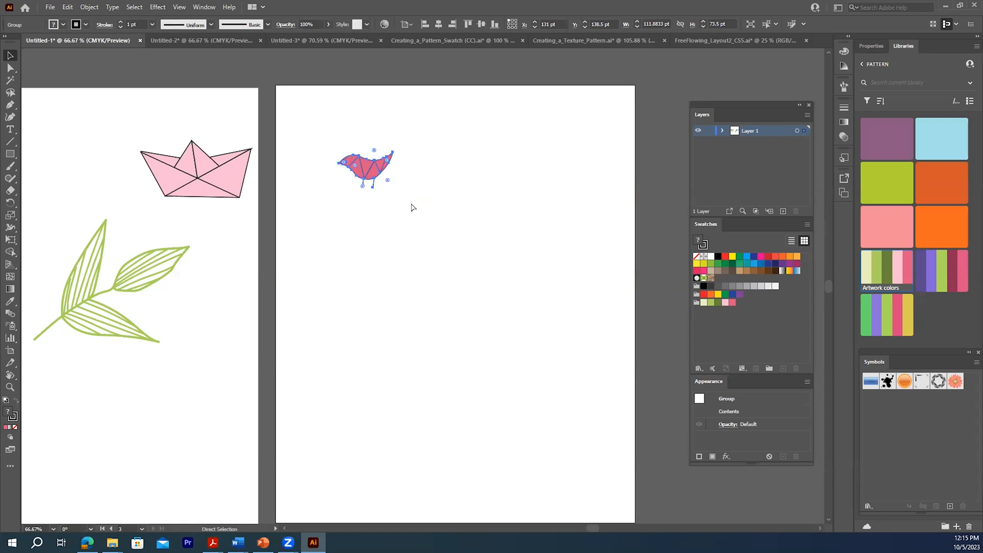
key(v)
drag(377, 171, 375, 238)
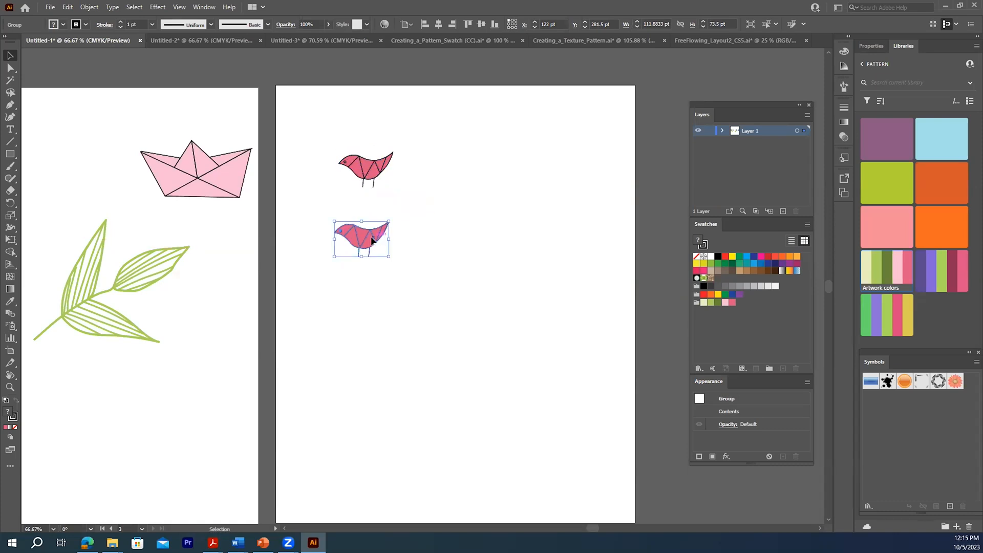
- Isolate the duplicate bird and fill its body with the dark green swatch C=63 M=30 Y=100 K=12
double_click(379, 247)
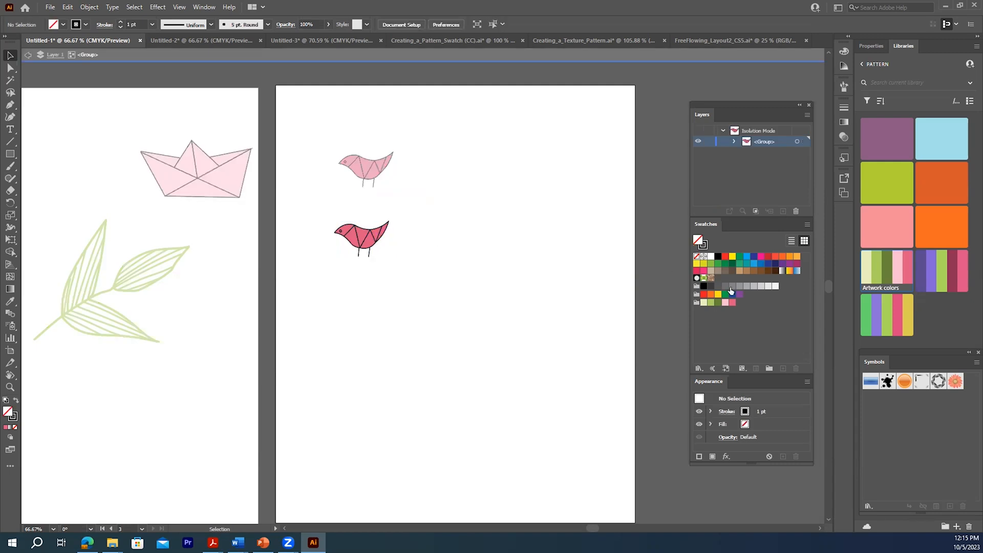
click(353, 239)
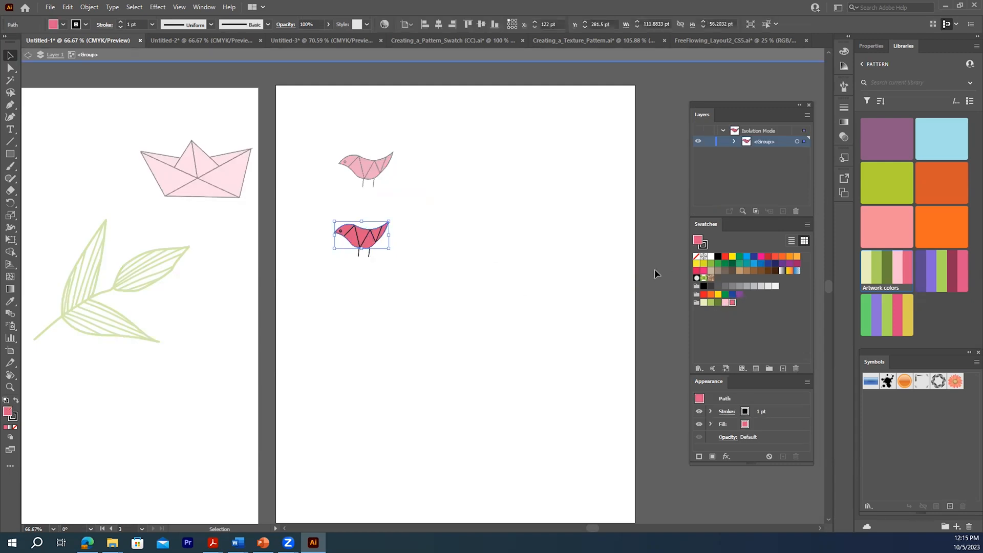
click(725, 306)
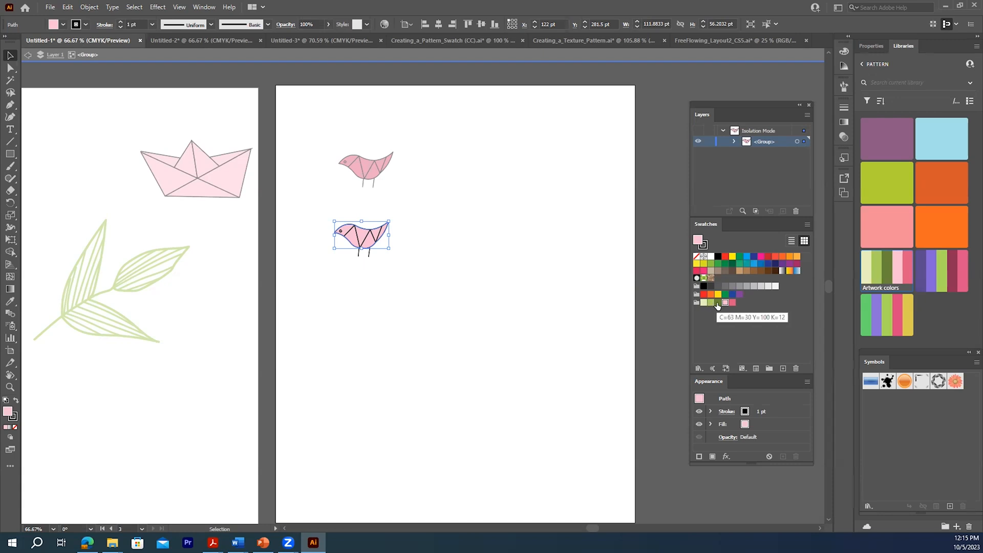
click(717, 303)
click(511, 242)
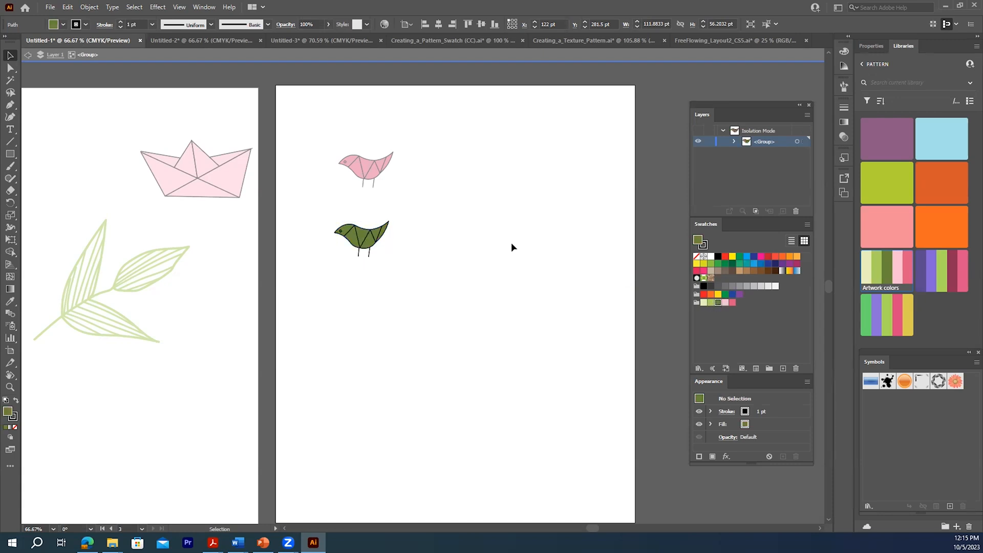
- Delete the zigzag lines inside the green bird's body and leave isolation mode
click(363, 241)
key(Delete)
click(358, 238)
key(Delete)
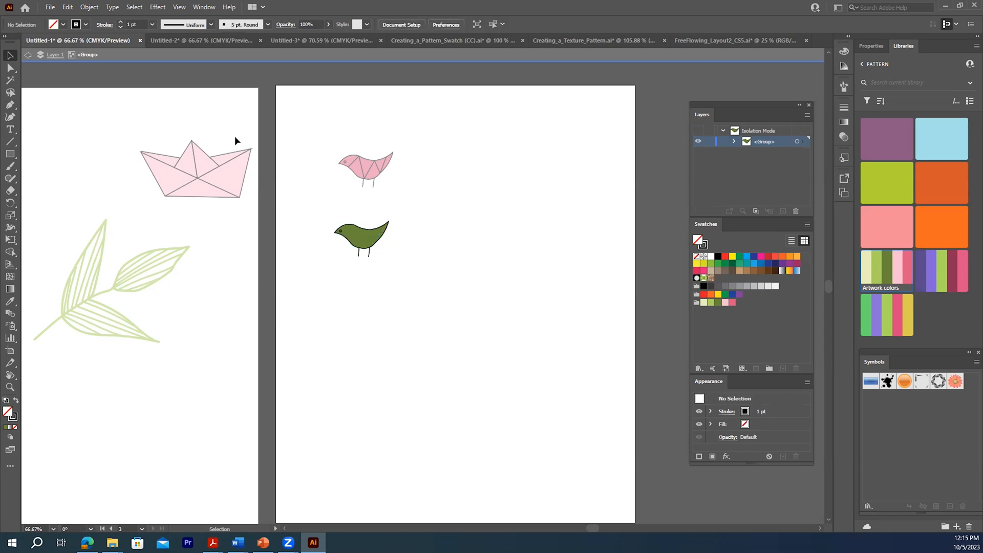
double_click(420, 262)
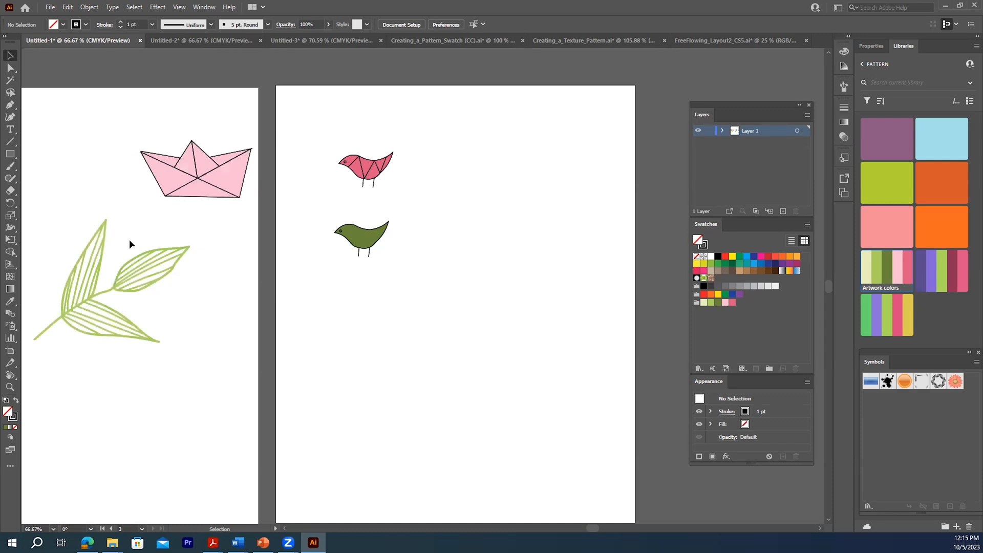
- Move the leaf branch group onto the third artboard beside the birds
drag(82, 256, 469, 197)
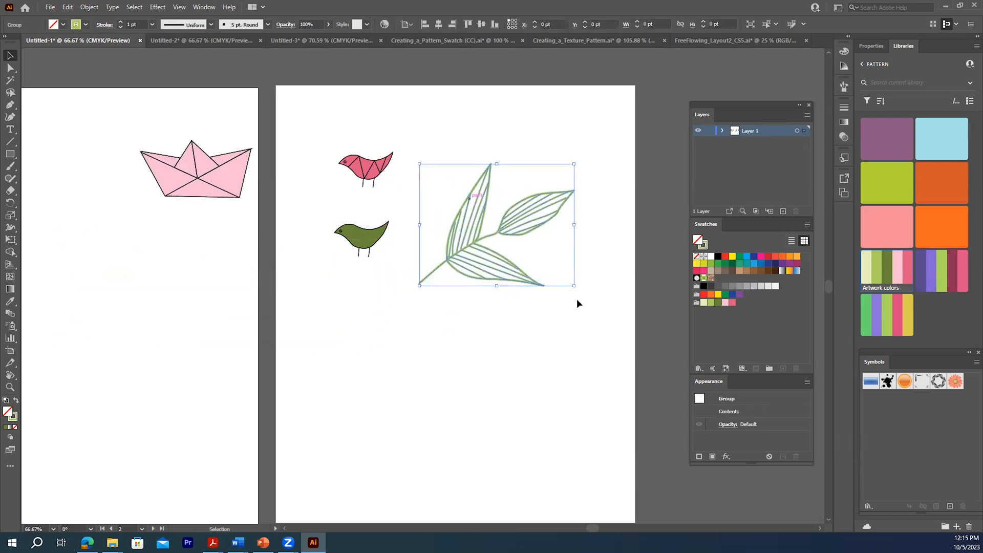
drag(574, 287, 457, 179)
click(483, 272)
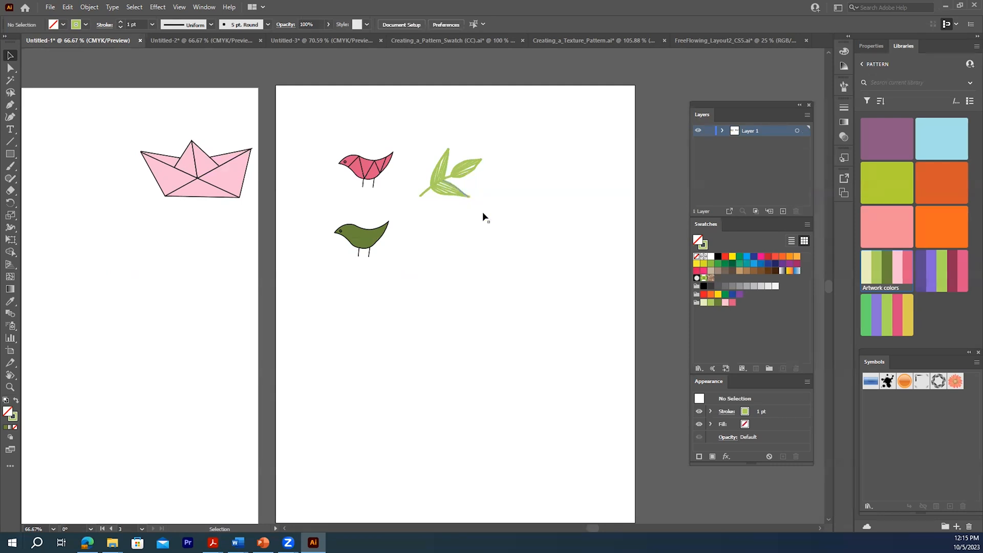
key(ctrl+z)
key(ctrl+z)
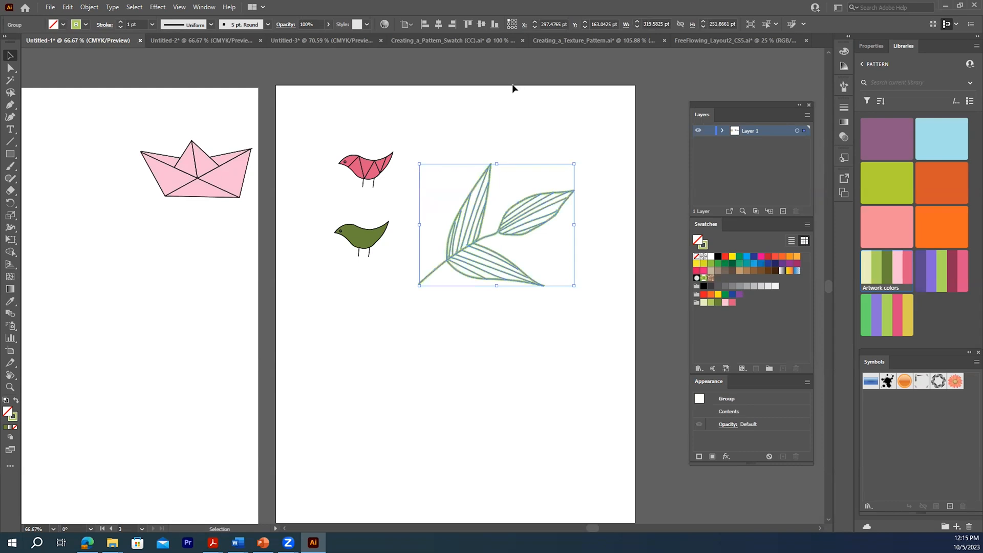
- Turn on Scale Strokes & Effects in the transform settings and move those settings clear of the artwork
click(203, 8)
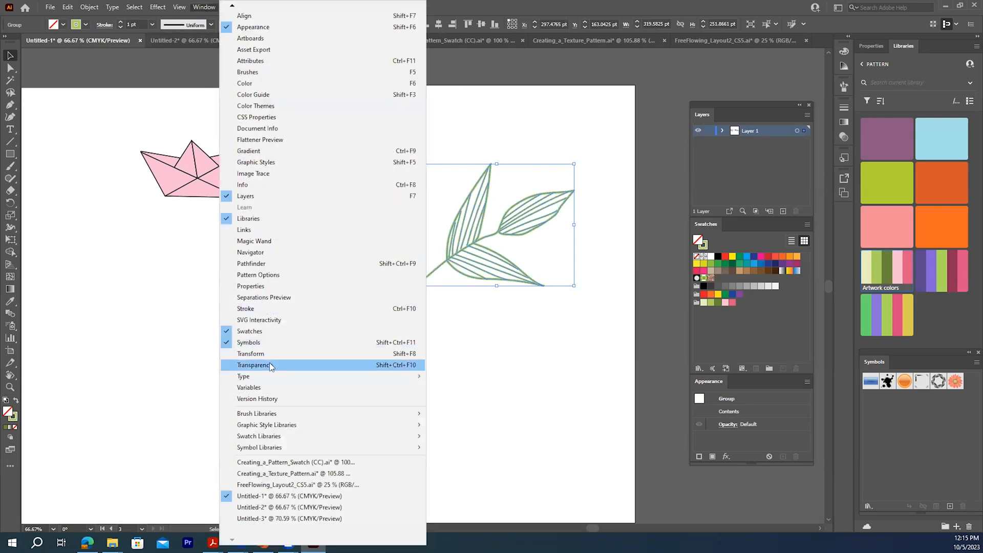
click(241, 354)
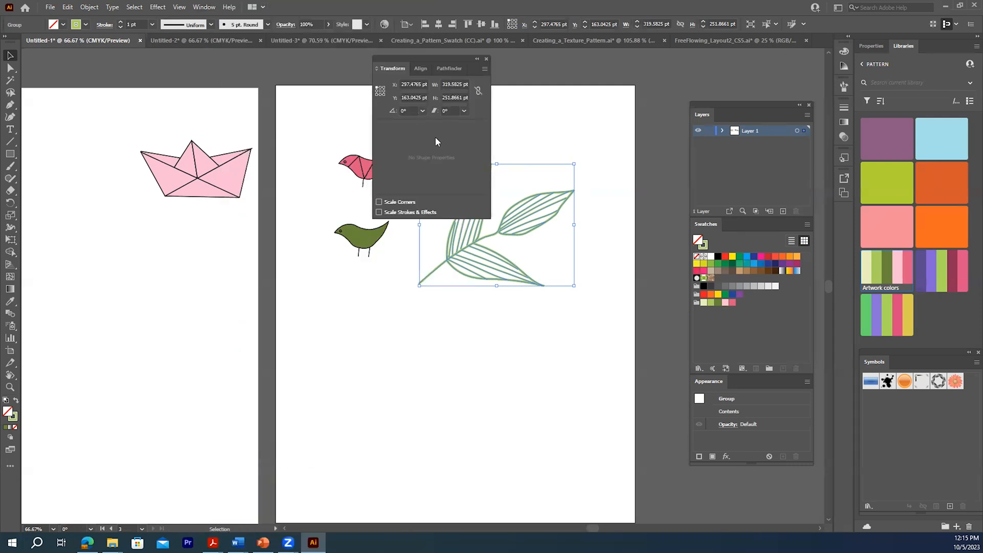
click(380, 212)
drag(453, 57, 694, 65)
- Scale the leaf branch down proportionally to roughly the size of the pink bird
drag(573, 286, 489, 220)
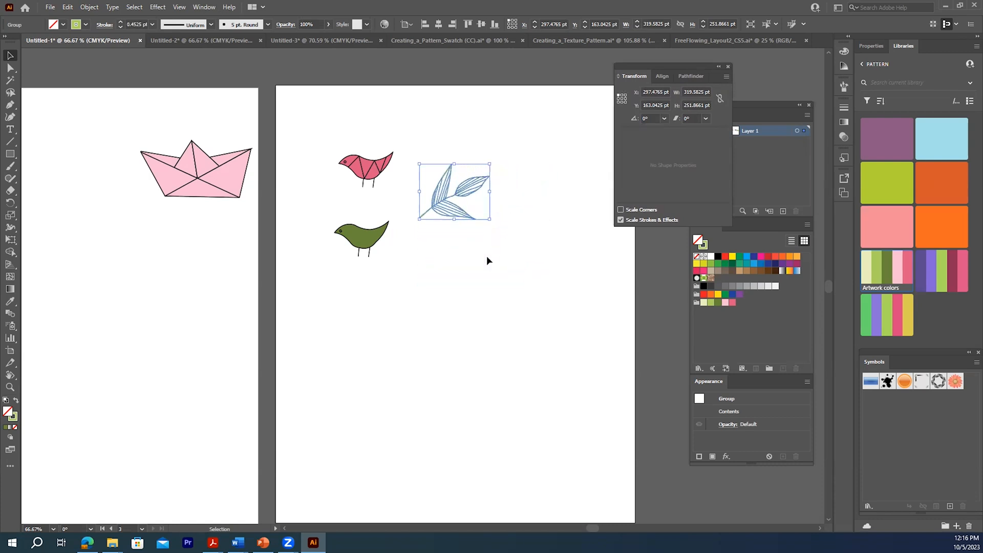
click(486, 256)
click(481, 213)
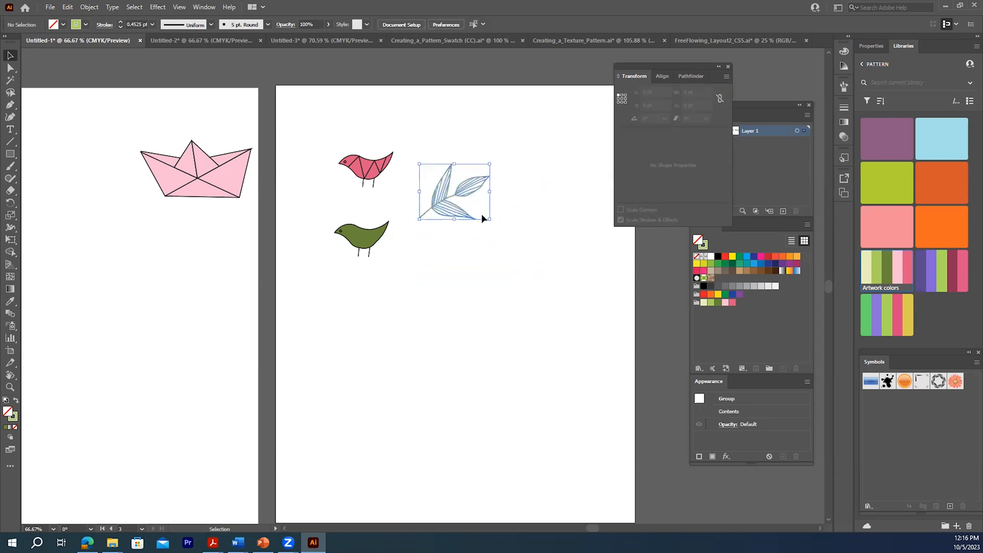
mouse_move(489, 219)
mouse_down()
mouse_move(450, 203)
mouse_move(448, 179)
mouse_up()
click(511, 256)
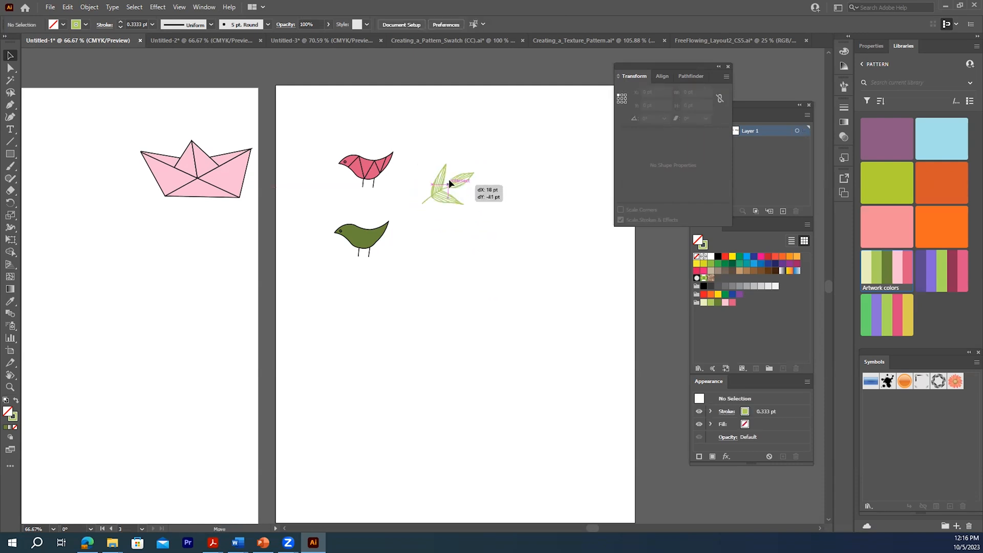
- Move the paper boat onto the third artboard and scale it down to suit the birds and leaf
drag(196, 183, 478, 275)
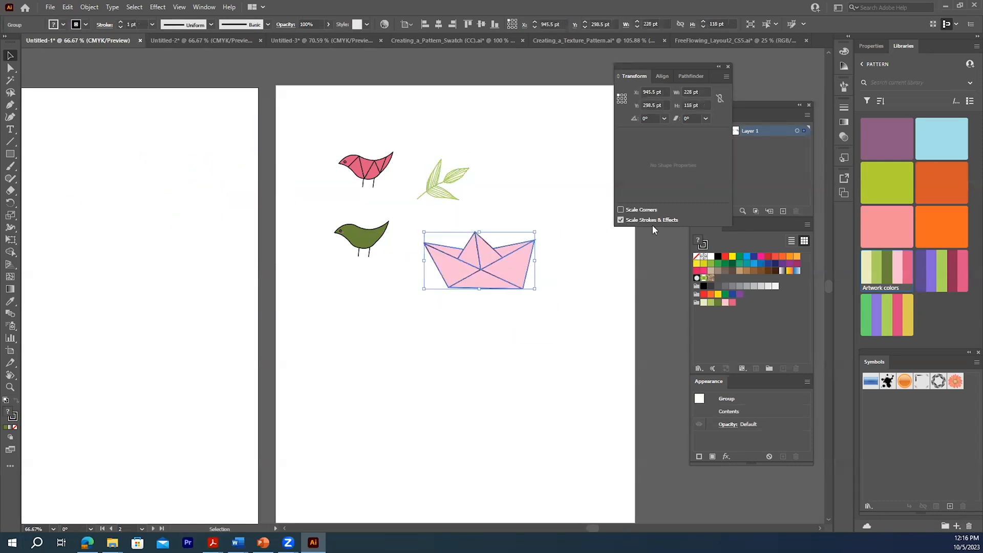
mouse_move(533, 288)
mouse_down()
mouse_move(470, 246)
mouse_move(452, 247)
mouse_up()
click(503, 299)
click(507, 260)
drag(306, 131, 494, 297)
click(494, 298)
- Rotate and arrange the two birds, leaf and boat into a compact cluster, with the leaf above the boat and a bird on either side
mouse_move(363, 170)
mouse_down()
mouse_move(380, 199)
mouse_move(393, 177)
mouse_move(438, 179)
mouse_up()
drag(440, 253, 454, 247)
click(396, 180)
drag(366, 155, 361, 168)
drag(387, 177, 388, 223)
drag(351, 241, 465, 197)
drag(505, 173, 474, 238)
mouse_move(468, 193)
mouse_down()
mouse_move(461, 199)
mouse_move(473, 191)
mouse_up()
drag(460, 246, 458, 260)
drag(479, 235, 484, 282)
drag(447, 255, 442, 245)
drag(449, 209, 472, 233)
drag(443, 241, 438, 216)
click(525, 260)
- Make a new pattern from the cluster of birds, leaf and boat
drag(345, 136, 506, 275)
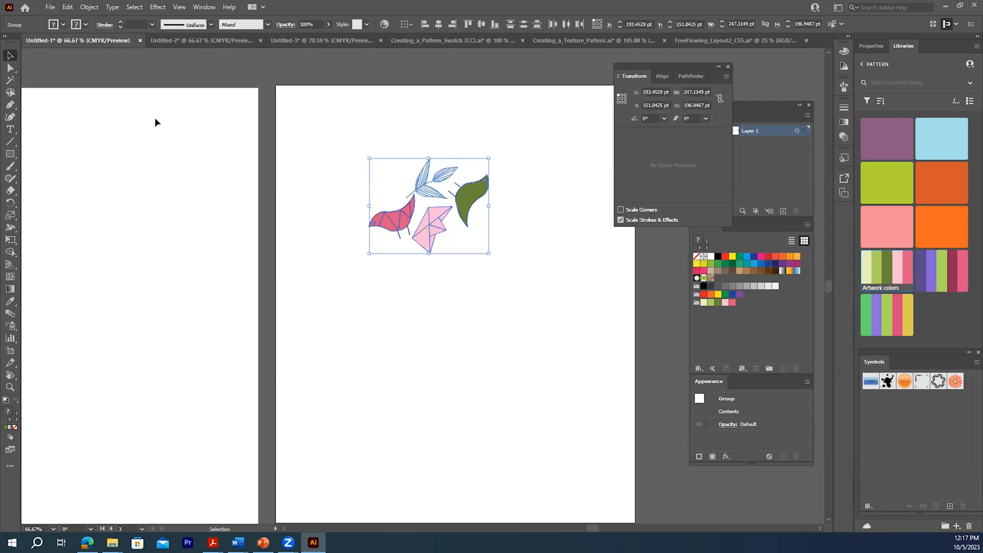
click(91, 9)
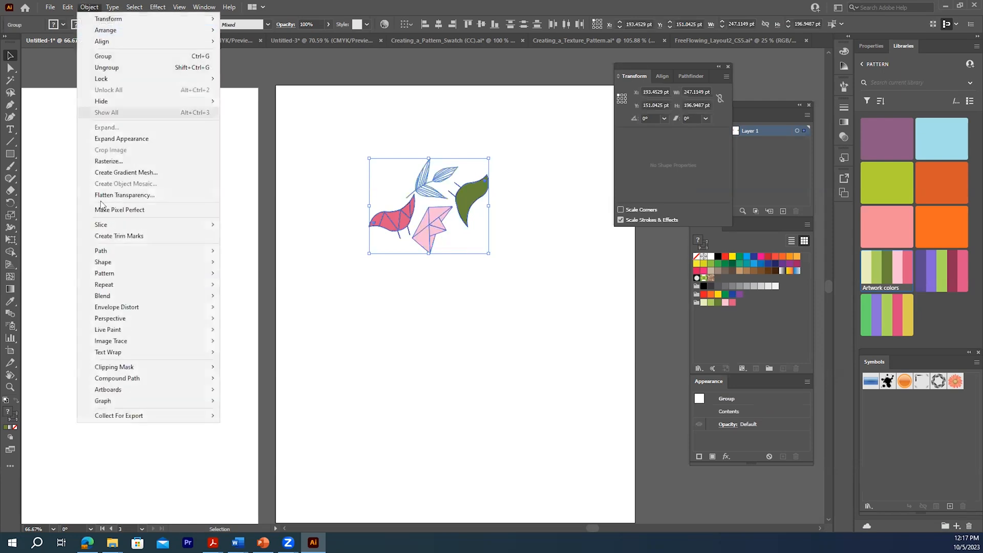
mouse_move(211, 273)
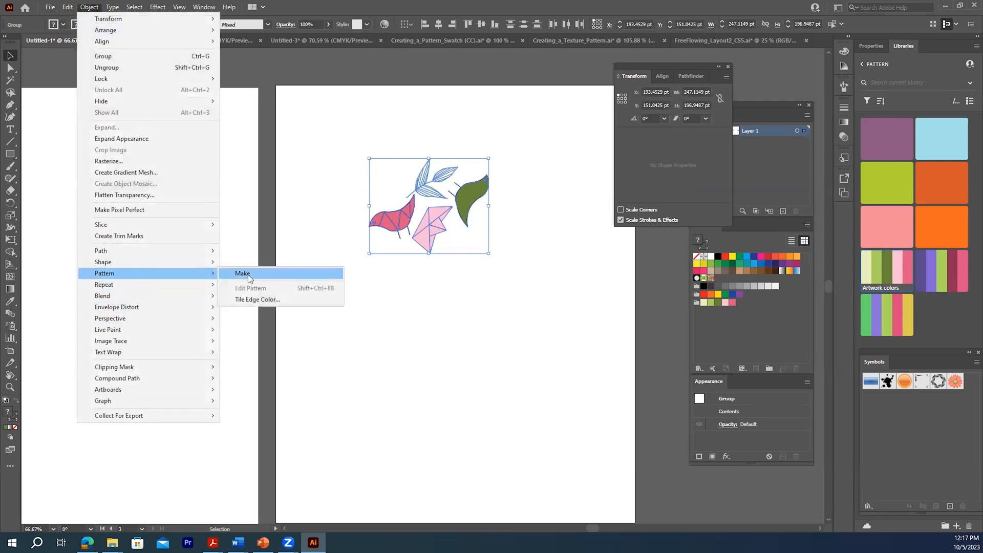
click(247, 274)
click(589, 292)
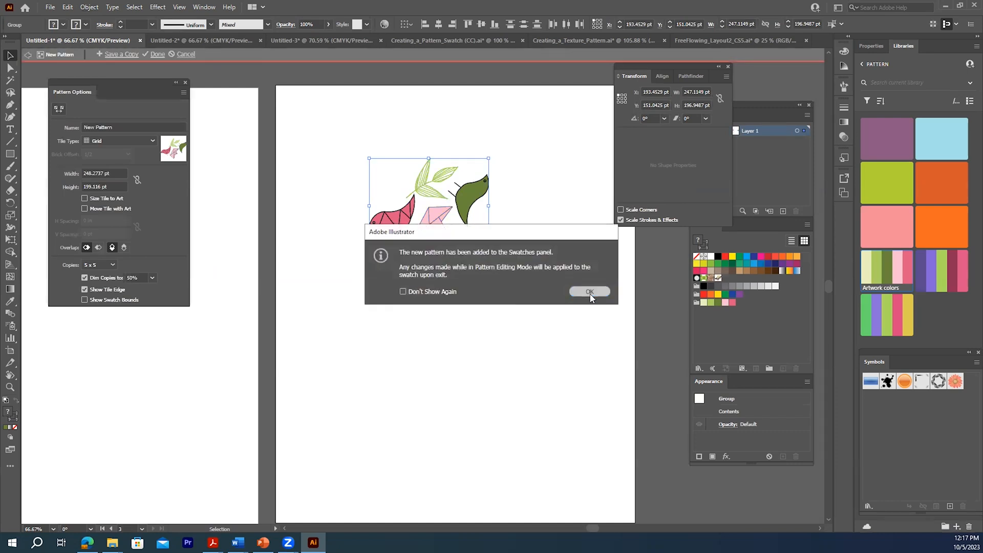
click(612, 118)
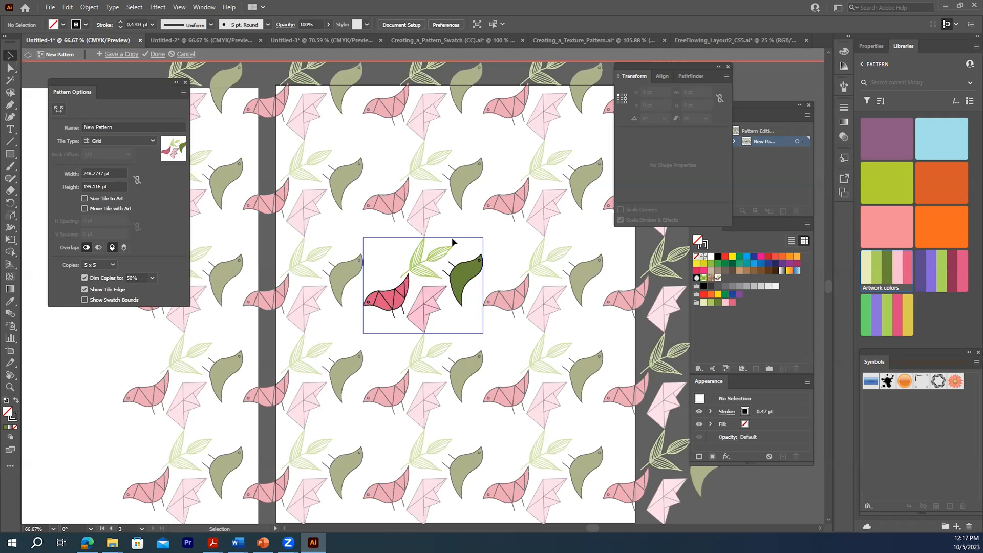
- Draw a 30 pt circle above the pink bird in the pattern tile and fill it dark green
click(12, 153)
click(46, 169)
click(10, 154)
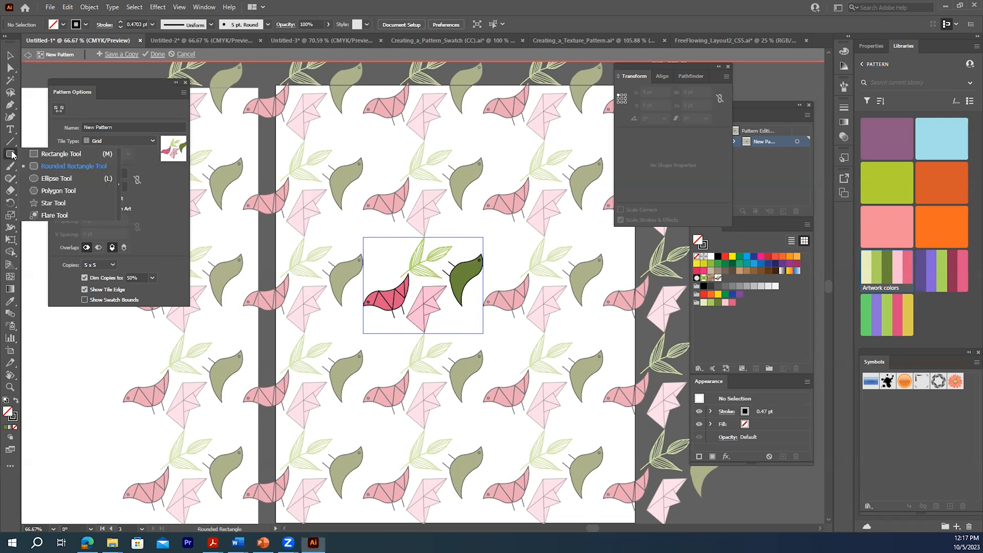
click(46, 180)
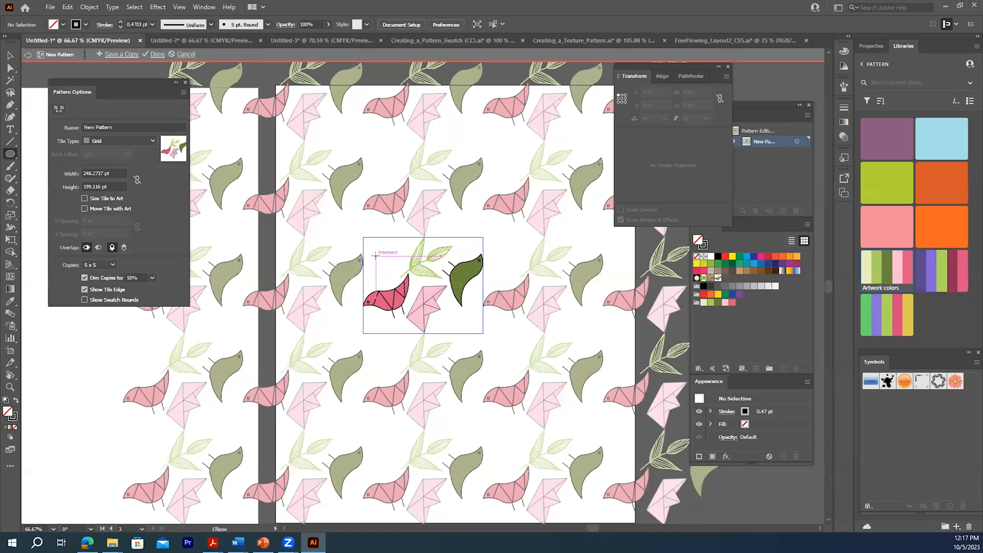
drag(375, 255, 390, 270)
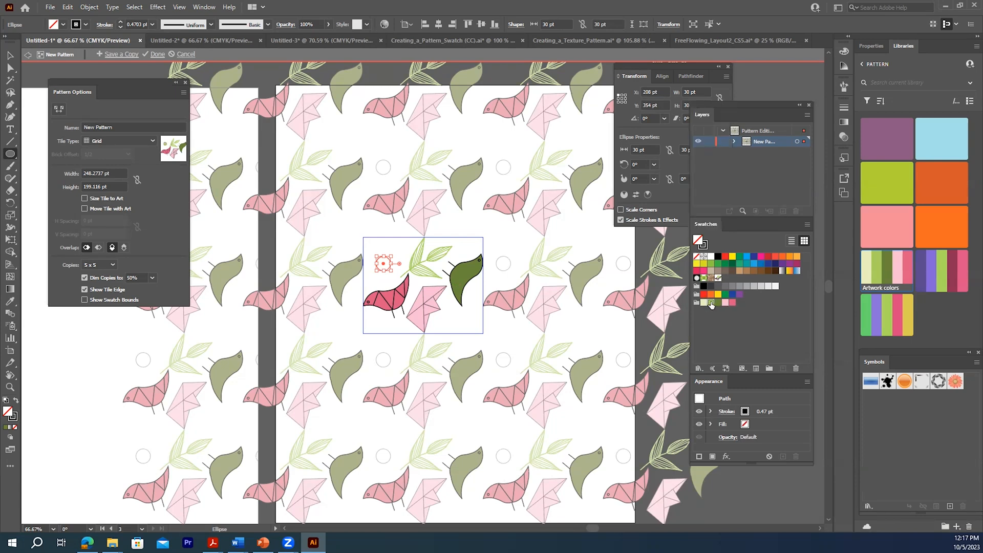
click(711, 304)
click(719, 303)
- Copy the dark green circle to the space beside the boat and fill the copy light green
click(10, 56)
drag(385, 265, 452, 322)
click(711, 303)
- Paint small wavy brush lines in the tile, a pink one above the dark green circle and a green one below the green bird
click(10, 166)
mouse_move(372, 248)
mouse_down()
mouse_move(408, 261)
mouse_move(403, 236)
mouse_move(395, 252)
mouse_move(477, 324)
mouse_up()
click(733, 303)
click(10, 56)
click(432, 241)
key(ctrl+z)
click(14, 413)
click(732, 303)
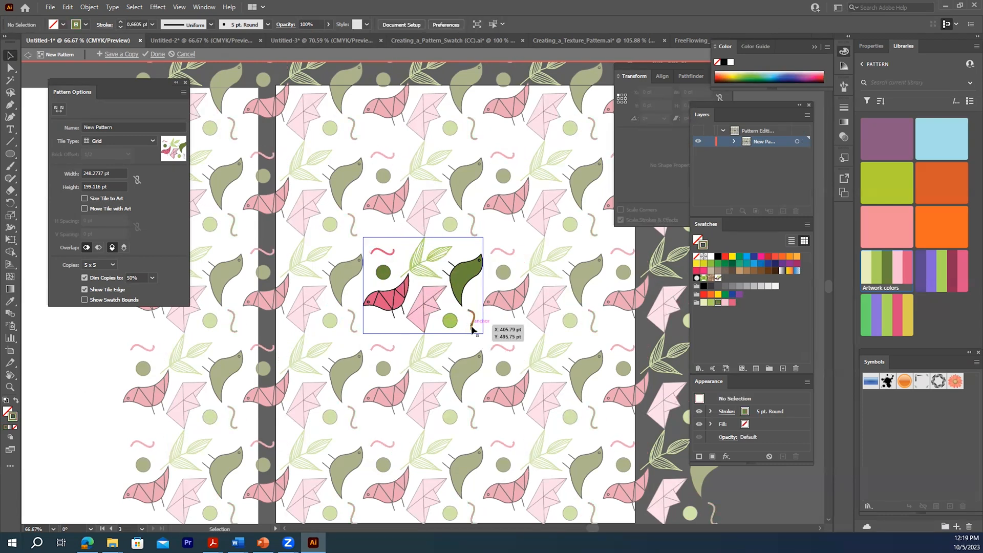
- Copy the green wavy line below the pink bird, and rotate and reposition it and the pink wavy line in the tile
drag(471, 328, 375, 333)
drag(376, 332, 462, 251)
mouse_move(423, 309)
mouse_down()
mouse_move(425, 263)
mouse_move(383, 330)
mouse_up()
key(ctrl+z)
click(477, 299)
click(382, 252)
drag(398, 246, 402, 259)
drag(384, 253, 394, 260)
click(383, 328)
mouse_move(391, 342)
mouse_down()
mouse_move(419, 314)
mouse_move(338, 308)
mouse_move(391, 345)
mouse_up()
drag(384, 330, 375, 330)
- Copy the light green circle to the tile's lower edge between the bird and boat, with a light pink fill and no stroke
click(450, 321)
drag(457, 328, 400, 332)
click(724, 304)
click(16, 400)
click(14, 427)
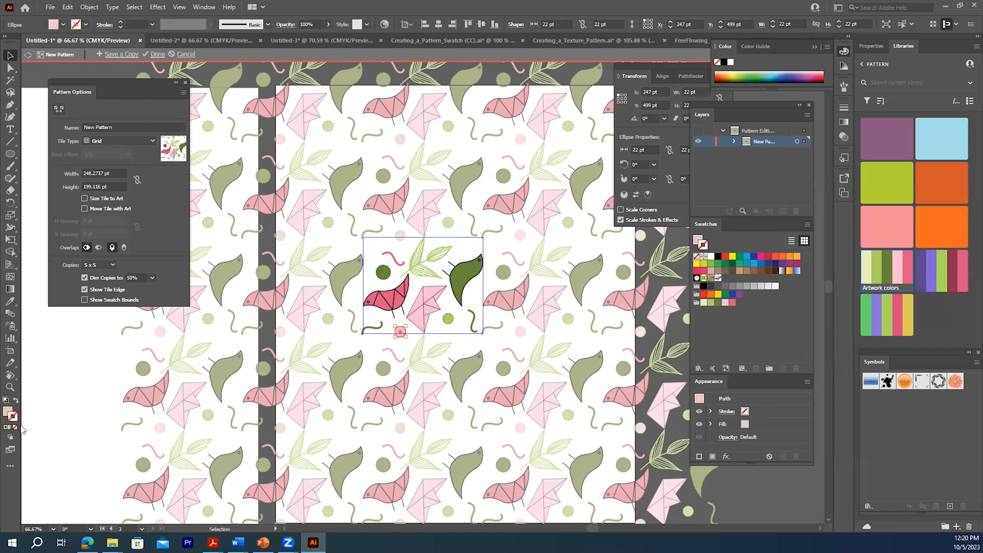
click(494, 268)
- Shift the light green circle and the neighbouring green wavy line closer to the boat
mouse_move(472, 325)
mouse_down()
mouse_move(463, 329)
mouse_move(475, 335)
mouse_move(440, 329)
mouse_up()
click(469, 344)
click(468, 336)
click(476, 314)
- Add a circle copy above the green bird and fill it with dark pink
drag(375, 327, 464, 253)
click(732, 303)
click(696, 256)
- Fine-tune the placement of the boat and the pink wavy line within the pattern tile
click(432, 323)
click(429, 307)
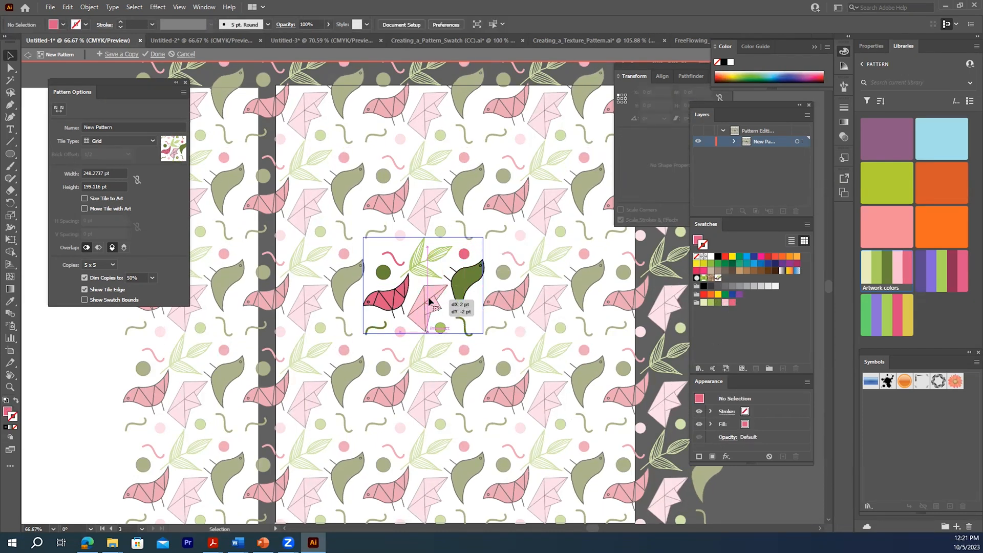
click(514, 350)
key(ctrl+z)
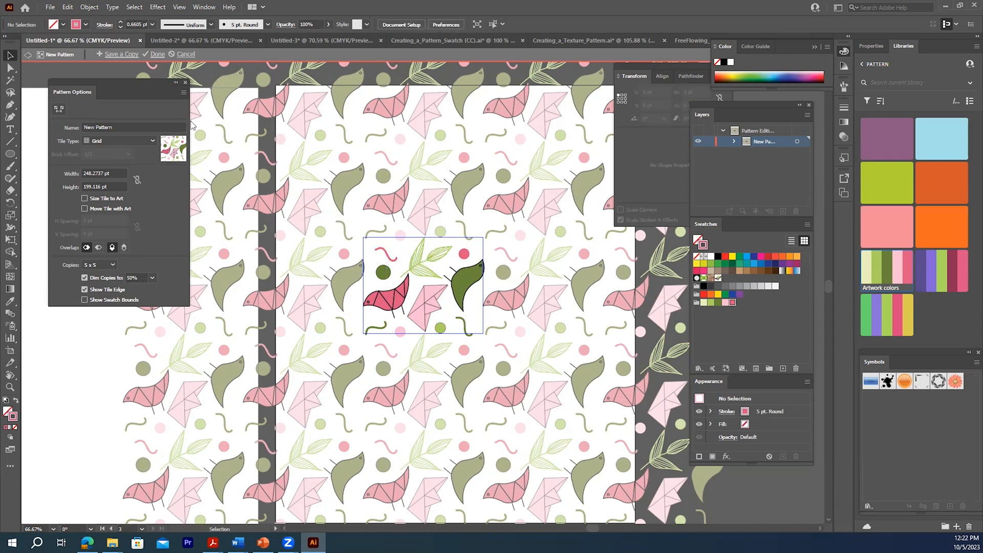
- Rename the pattern as Tossed Pattern and finish editing it
click(115, 127)
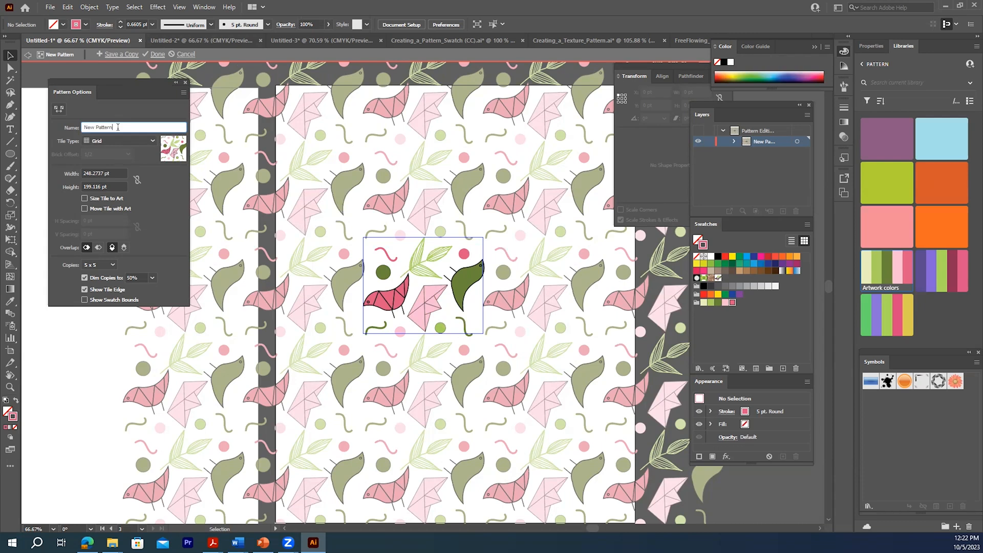
drag(85, 127, 96, 126)
text(Tossed)
key(Return)
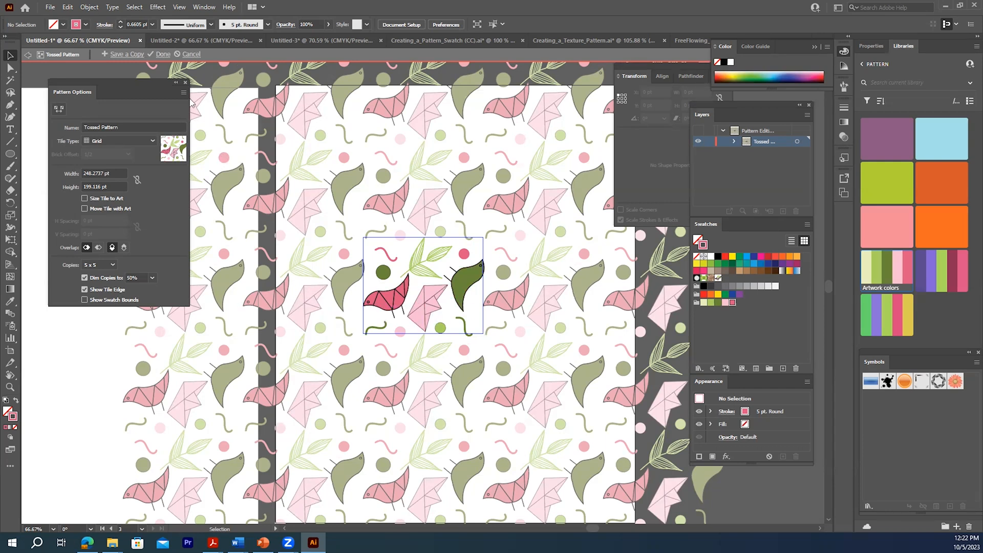
click(163, 55)
- Delete the source artwork left on the third artboard
click(541, 300)
drag(337, 136, 518, 287)
key(Delete)
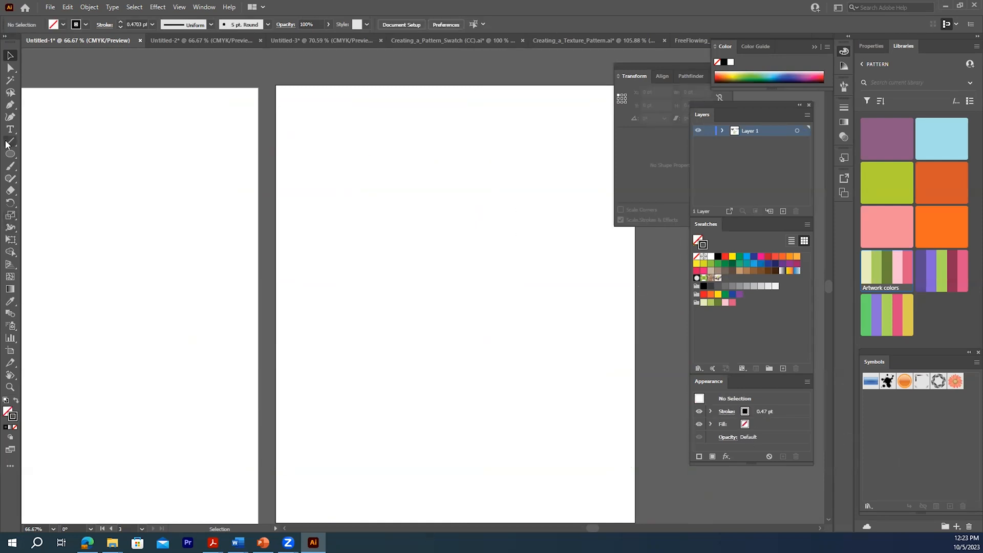
- Cover the third artboard with a 743 by 905 pt rectangle filled with the Tossed Pattern swatch and no stroke
click(15, 427)
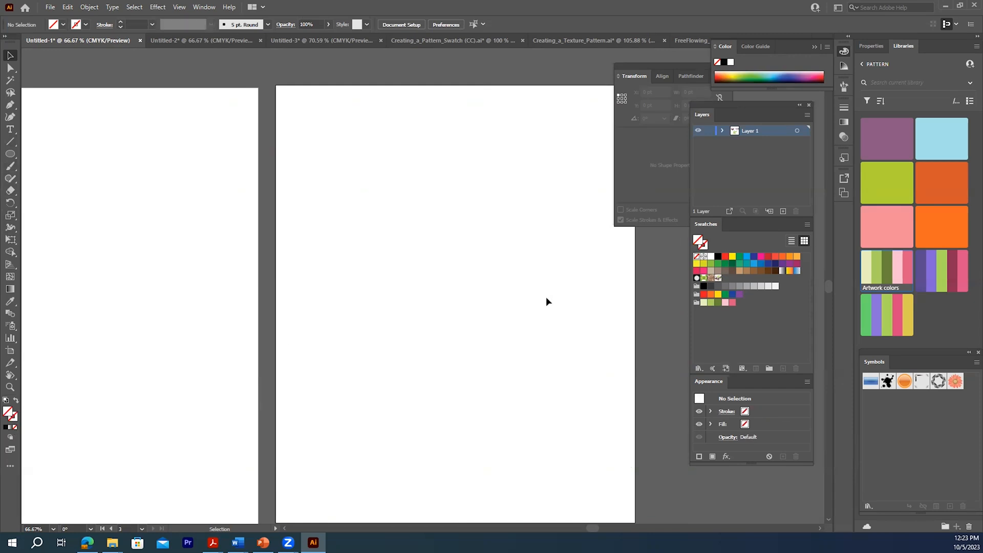
click(718, 277)
click(10, 153)
key(m)
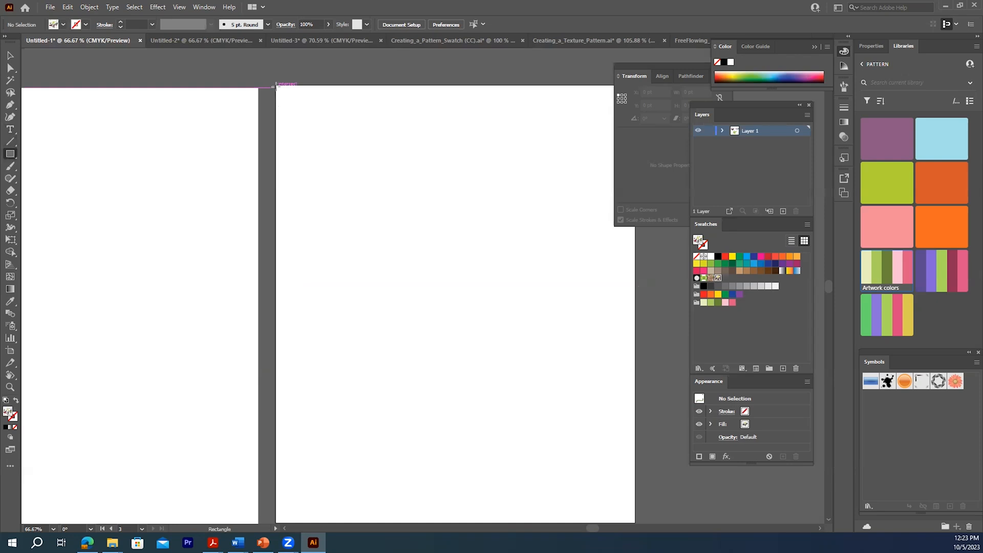
drag(276, 86, 635, 456)
scroll(379, 241, up, 2)
scroll(379, 241, right, 1)
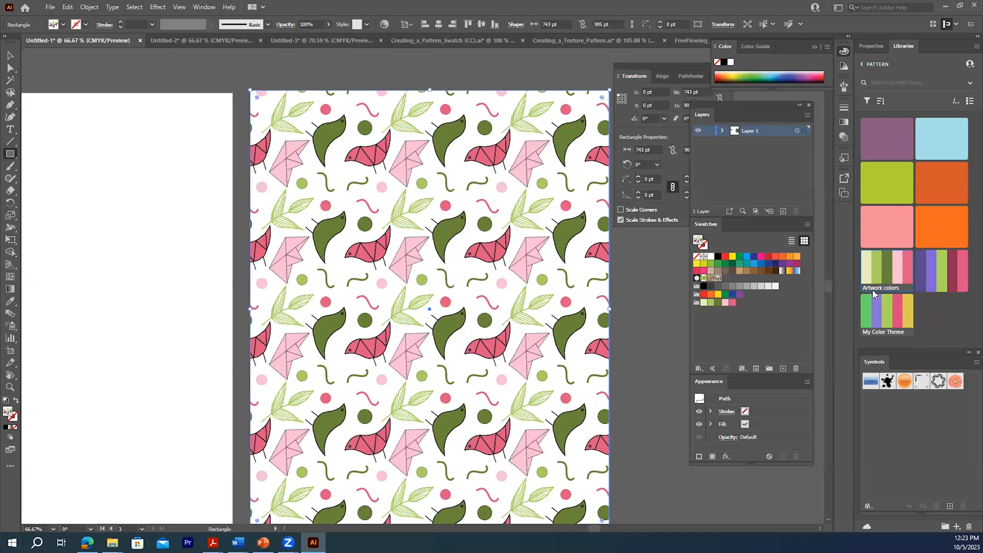
- Reopen Tossed Pattern for editing, rotate the pink paper boat to a more upright tilt and nudge it toward the pink bird
double_click(718, 279)
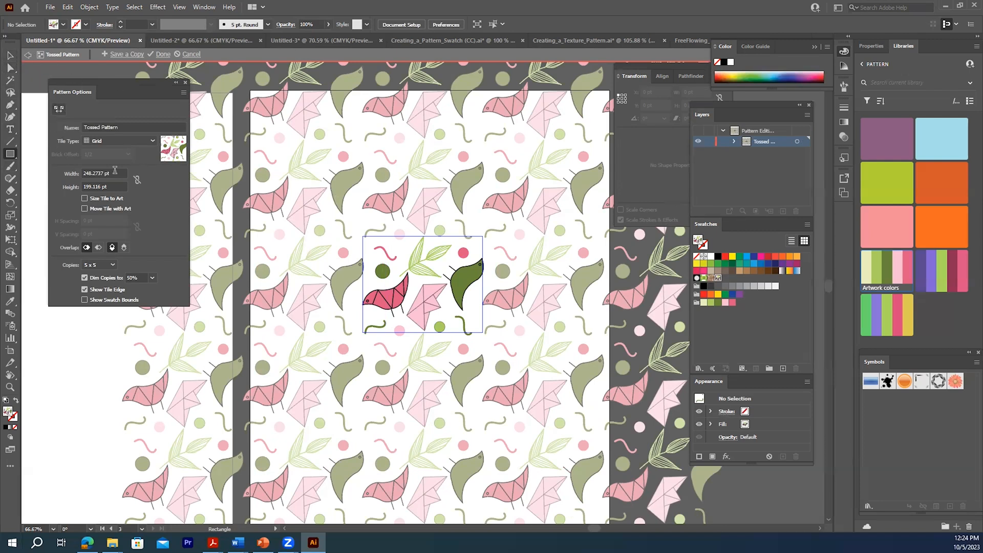
click(9, 55)
click(425, 299)
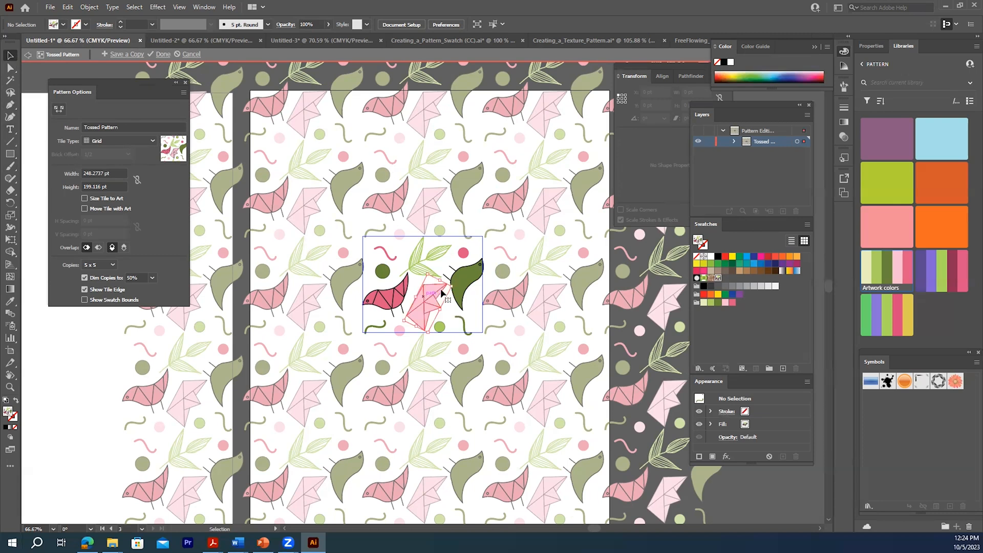
drag(427, 267, 418, 272)
click(490, 315)
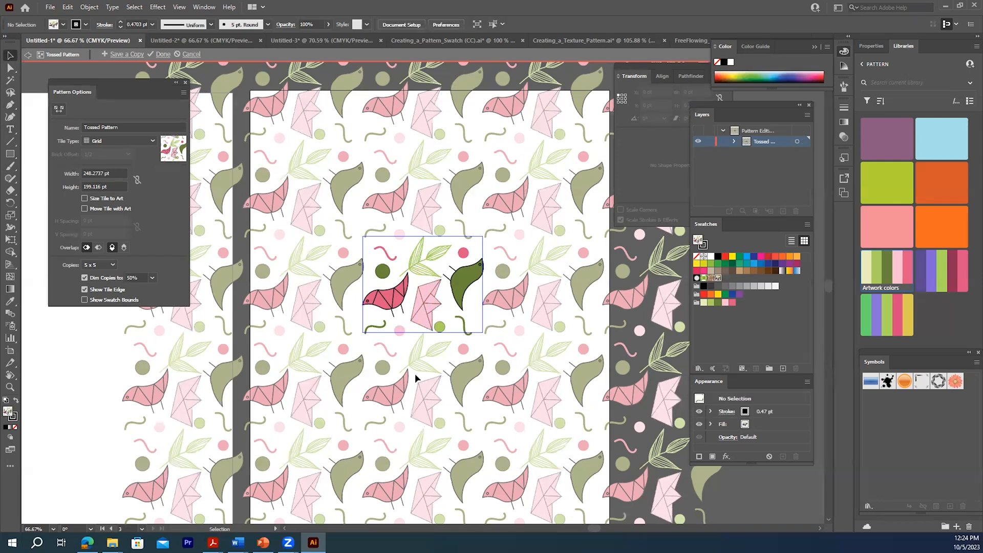
drag(428, 305, 423, 305)
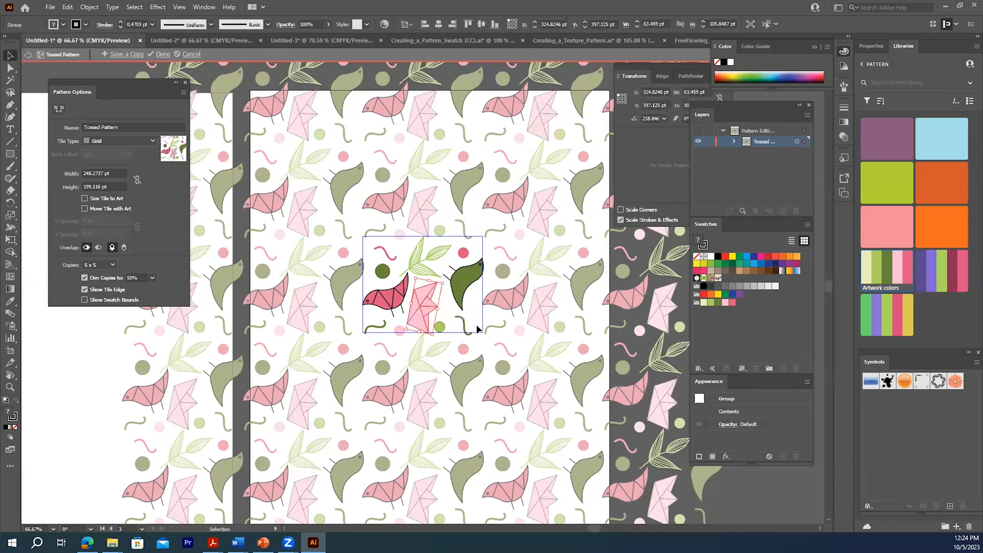
click(489, 324)
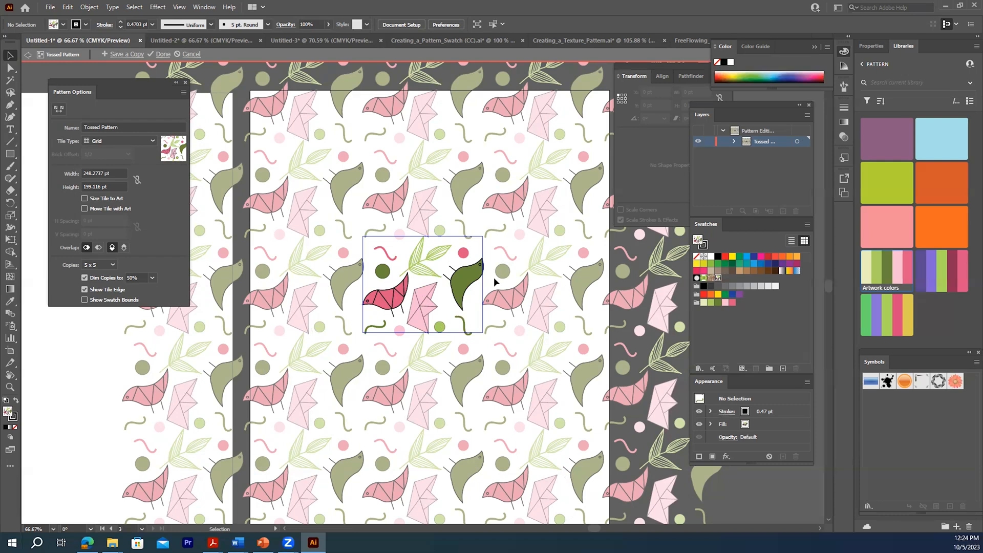
- Rotate the green bird slightly, adjust its position in the tile and save the pattern changes
click(467, 278)
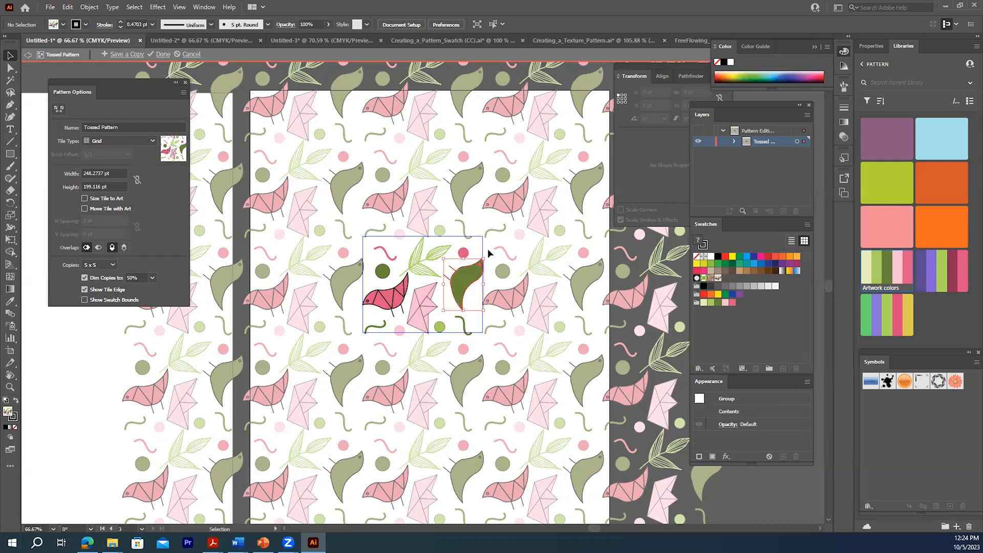
drag(487, 251, 462, 288)
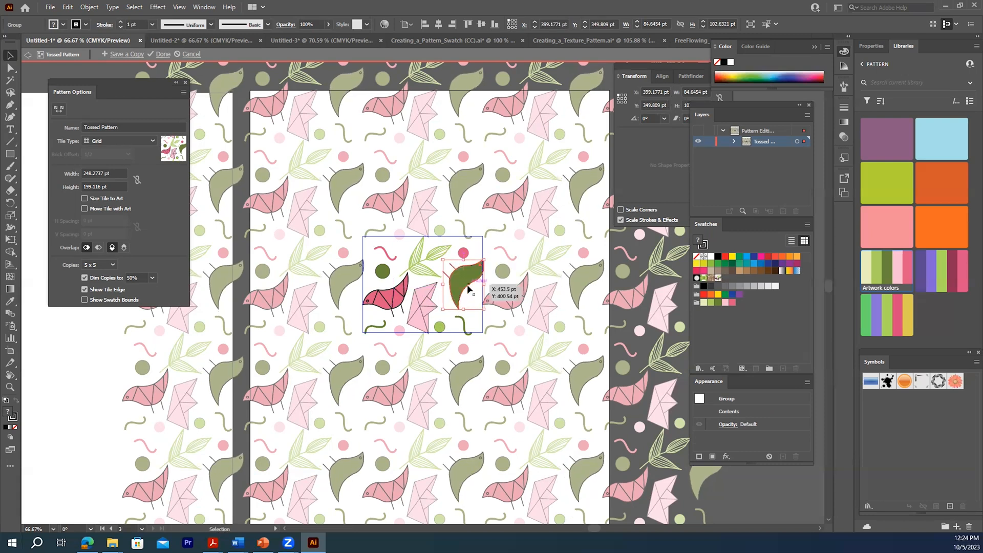
click(159, 54)
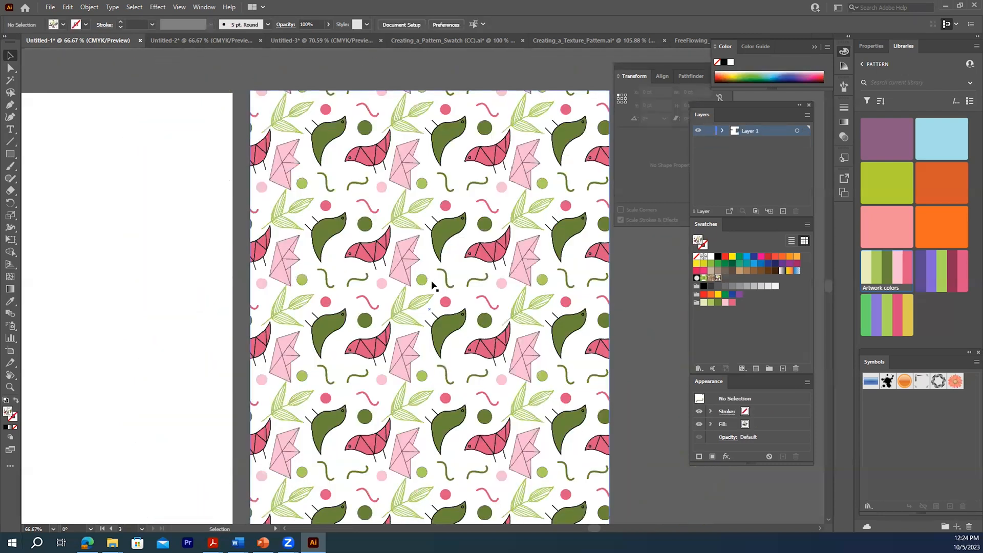
- Draw a rectangle about 228 by 48 pt on the blank second artboard and fill it with orange
click(434, 280)
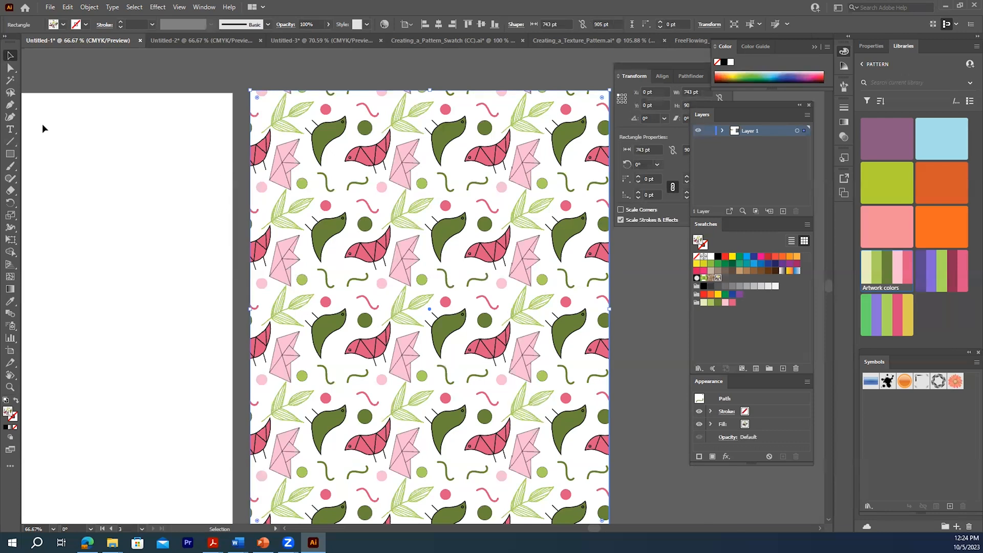
drag(305, 183, 537, 158)
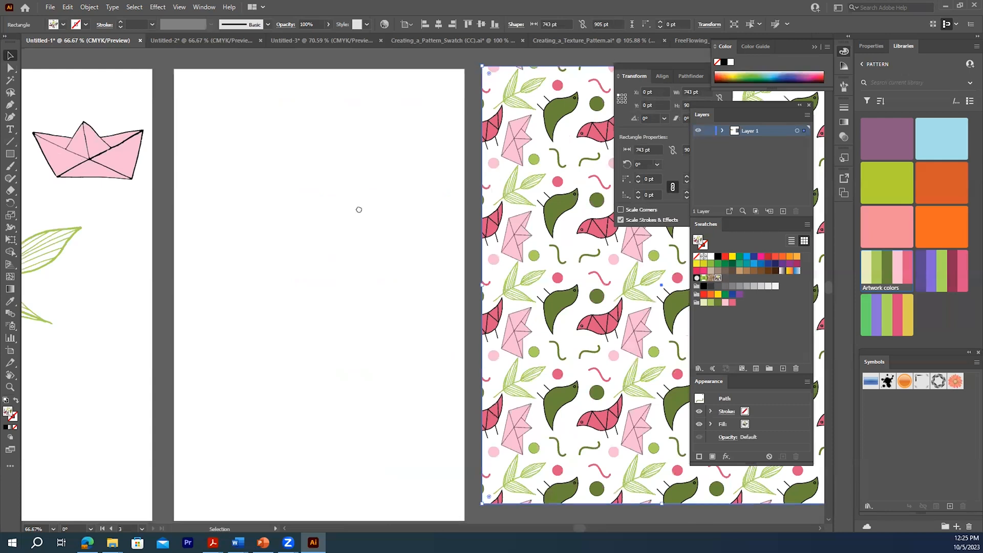
drag(361, 207, 380, 204)
click(9, 60)
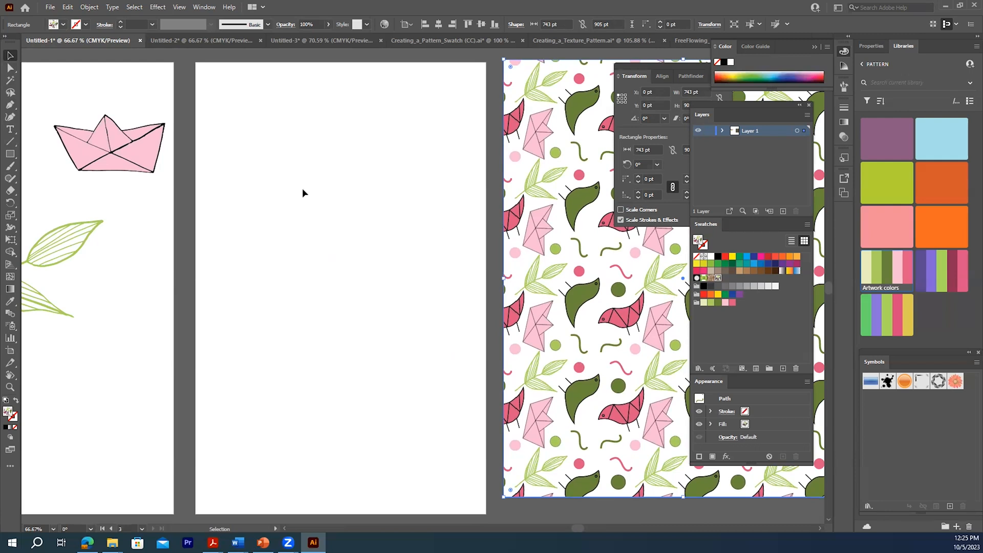
drag(275, 183, 274, 176)
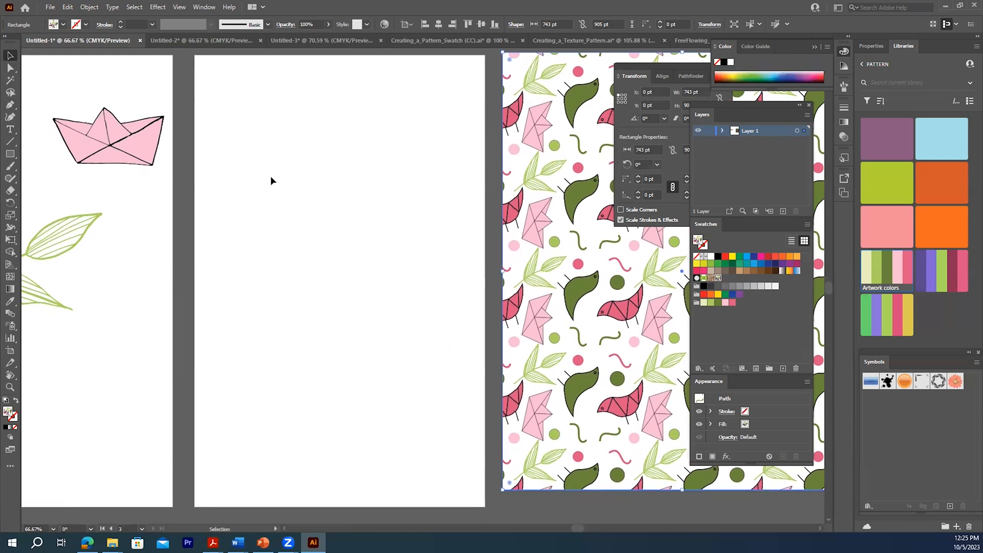
click(10, 154)
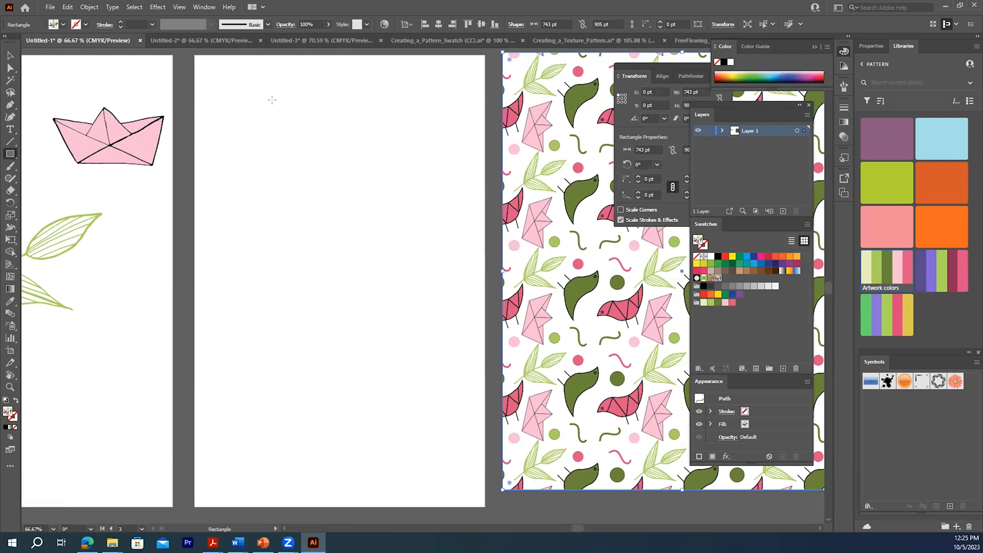
mouse_move(277, 236)
mouse_down()
mouse_move(352, 277)
mouse_move(387, 259)
mouse_up()
double_click(8, 411)
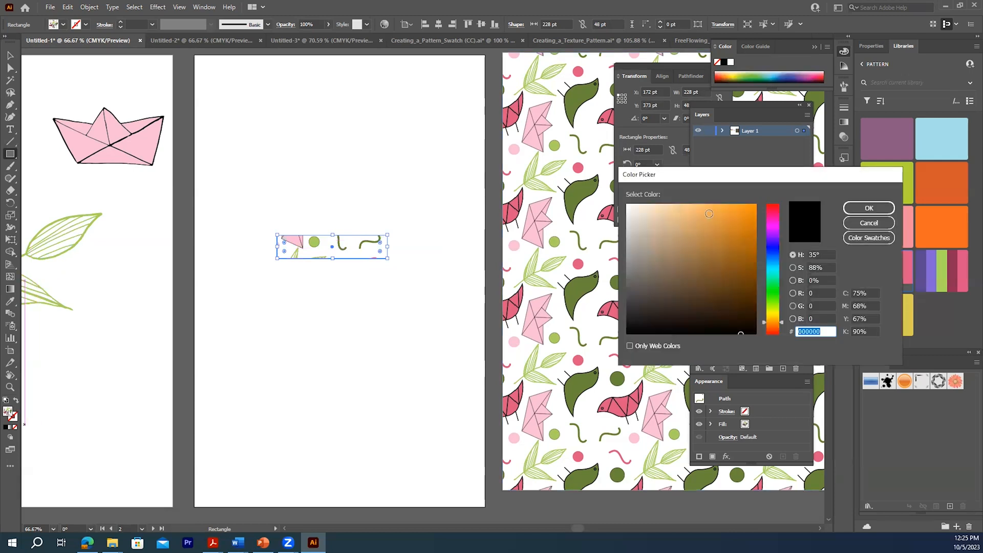
key(ctrl+v)
click(857, 208)
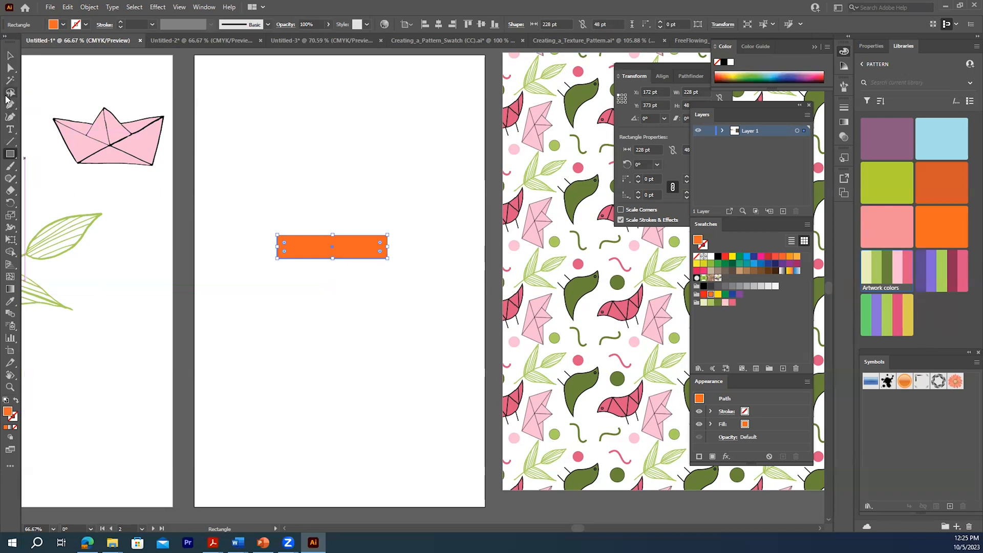
- Duplicate the orange bar straight below the original and nudge the copy down to a Y position of 519 pt
click(9, 55)
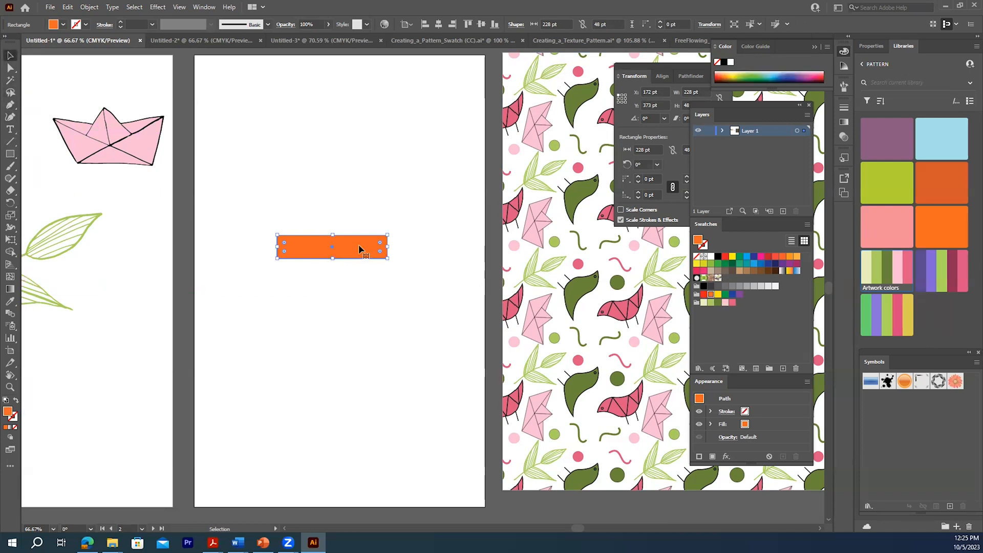
drag(353, 248, 353, 275)
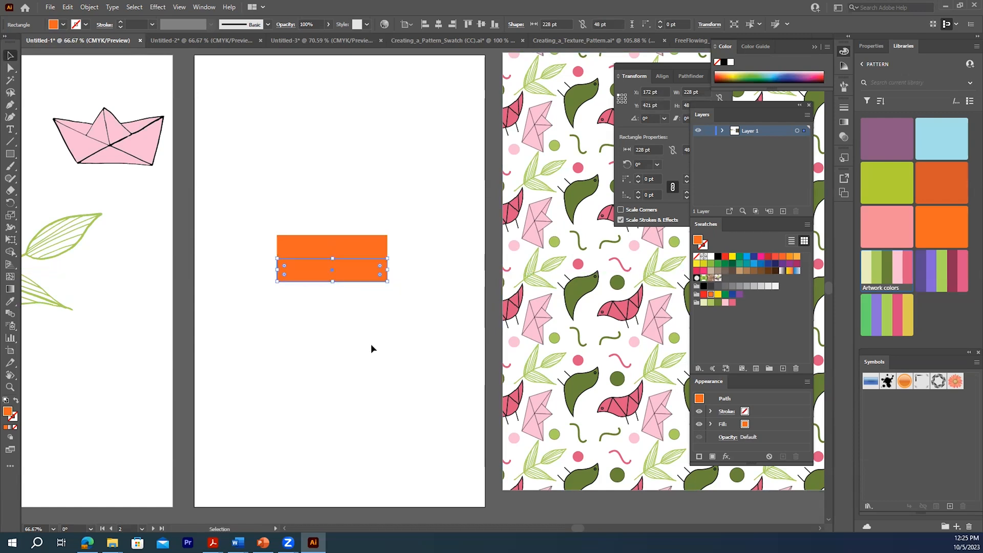
key(Down)
key(Down)
key(Down)
key(Down)
key(Down)
key(Down)
key(Down)
key(Down)
key(Down)
key(Down)
key(Down)
key(Down)
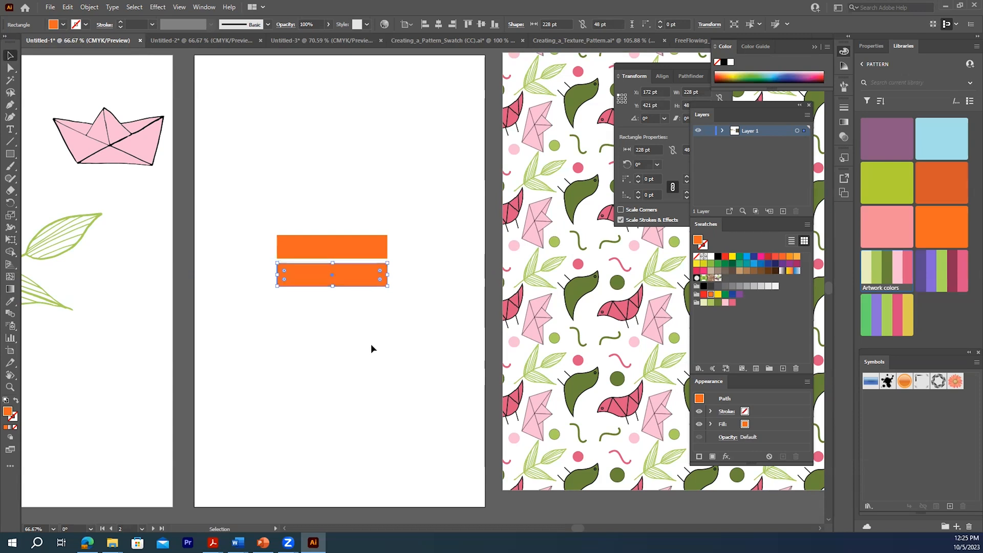
key(Down)
key(Down)
key(Down)
key(Down)
key(Down)
key(Down)
key(Down)
key(Down)
key(Down)
key(Down)
key(Down)
key(Down)
key(Down)
key(Down)
key(Down)
key(Down)
key(Down)
key(Down)
key(Down)
key(Down)
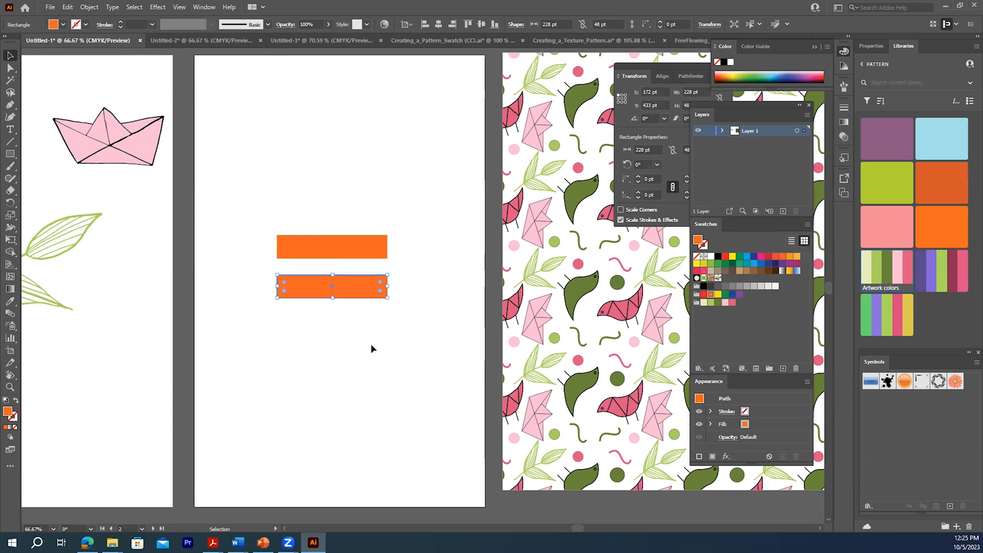
key(Down)
key(Down)
key(Down)
key(Down)
key(Down)
key(Down)
key(Down)
key(Down)
key(Down)
key(Down)
key(Down)
key(Down)
key(Down)
key(Down)
key(Down)
key(Down)
key(Down)
key(Down)
key(Down)
key(Down)
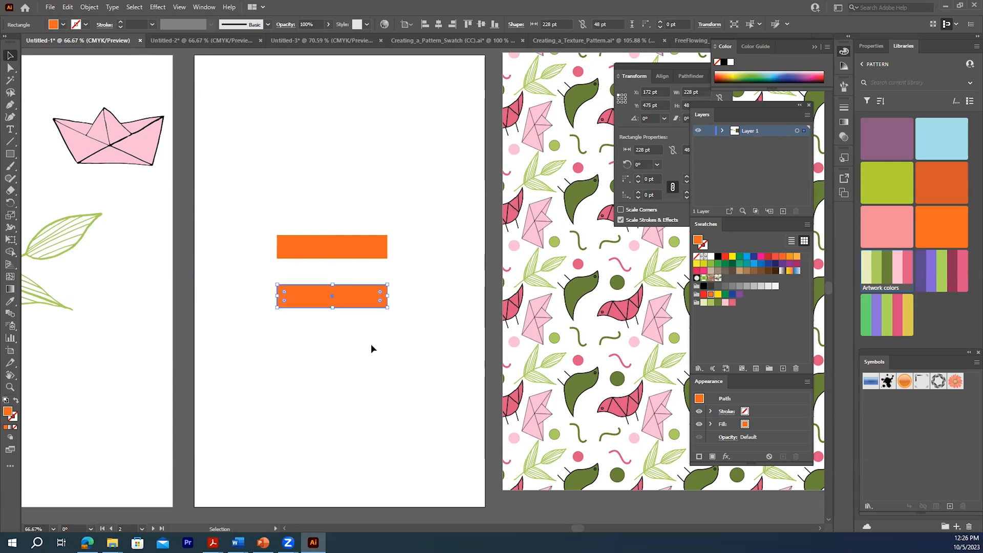
key(Down)
key(Down)
key(Down)
key(Down)
key(Down)
key(Down)
key(Down)
key(Down)
key(Down)
key(Down)
key(Down)
key(Down)
key(Down)
key(Down)
key(Down)
key(Down)
key(Down)
key(Down)
key(Down)
key(Down)
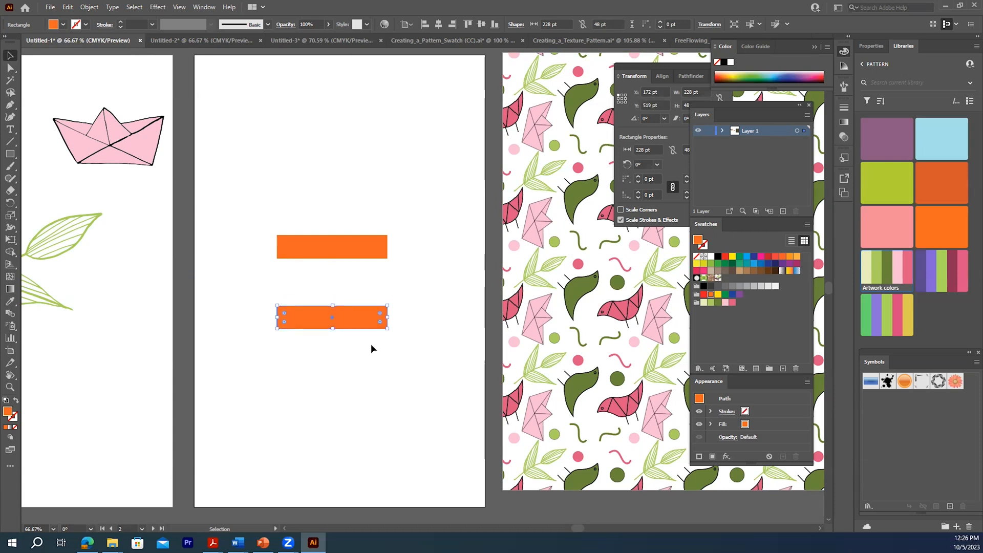
click(371, 343)
- Open the Flowers symbol library and add the Gerbera flower to the document's symbols
drag(227, 378, 226, 402)
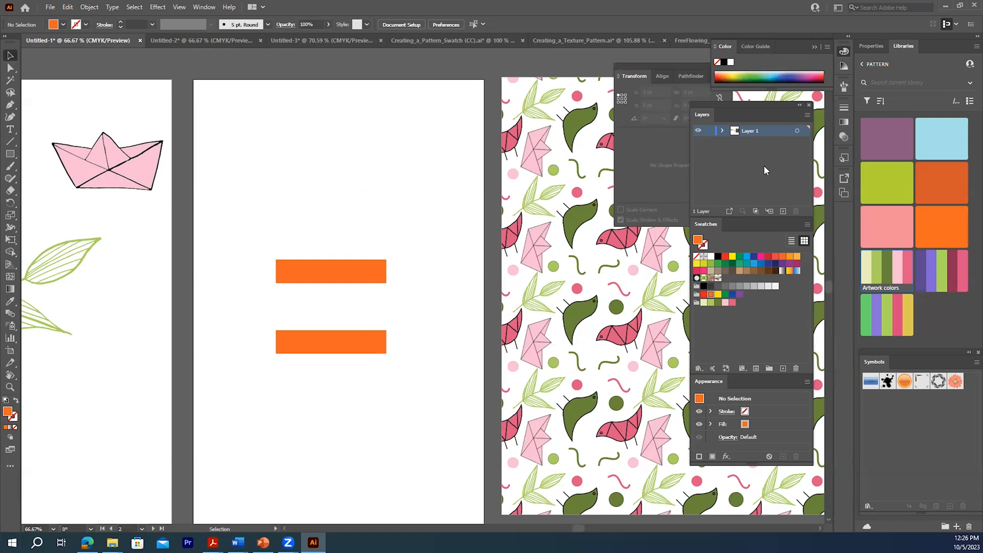
click(203, 7)
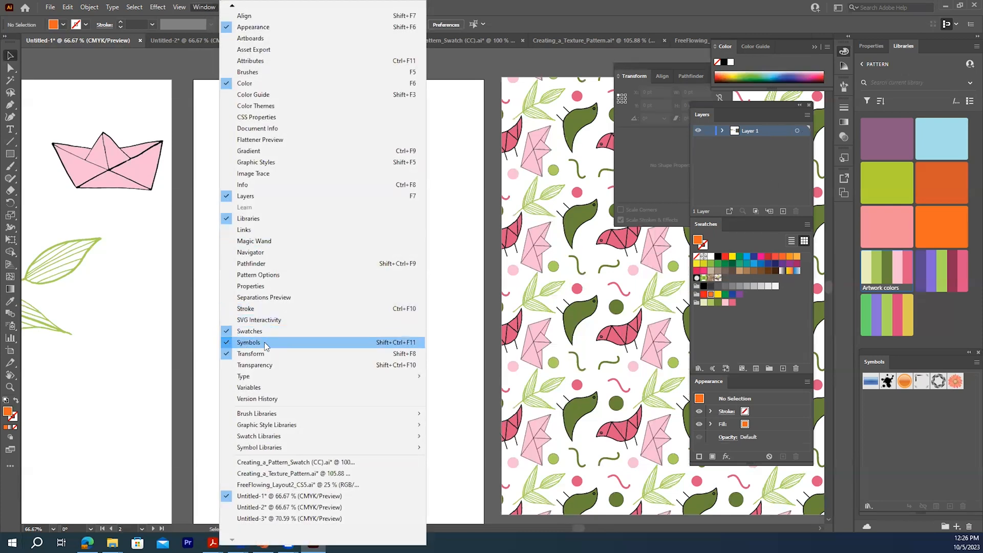
click(906, 419)
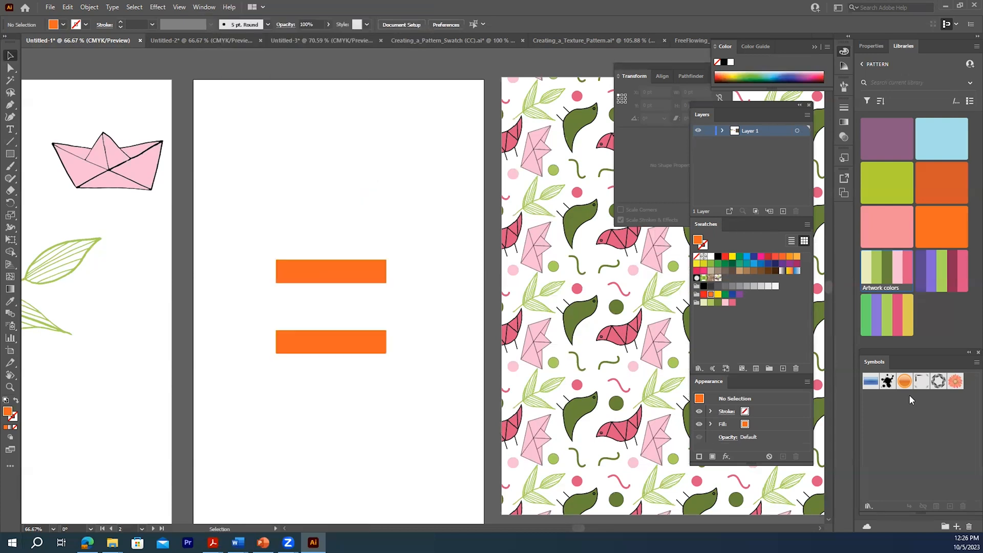
click(869, 507)
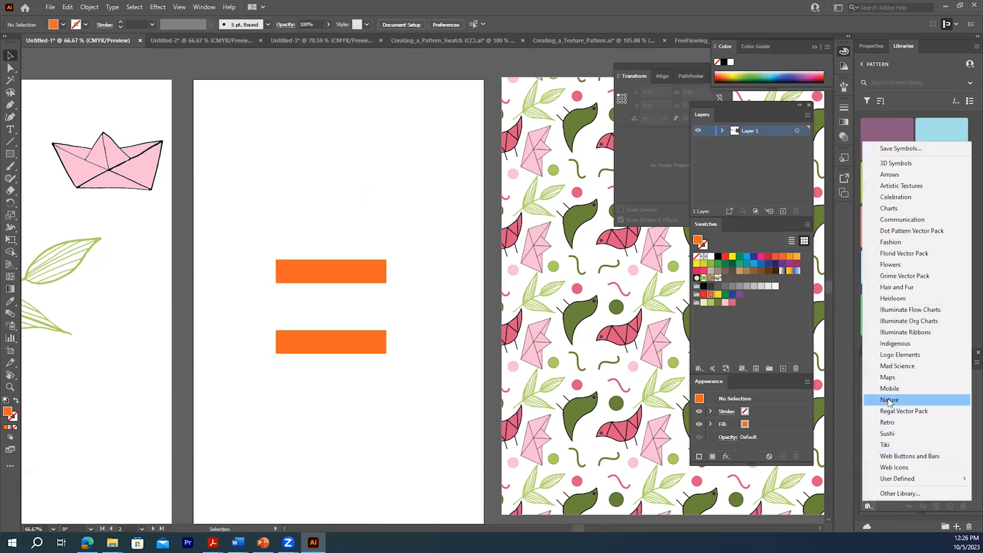
click(888, 265)
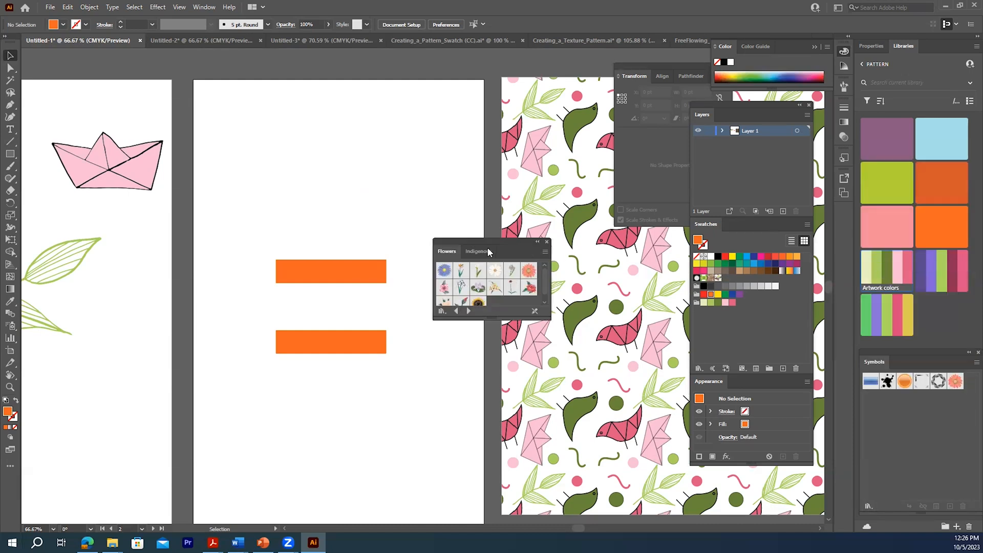
drag(502, 244, 548, 219)
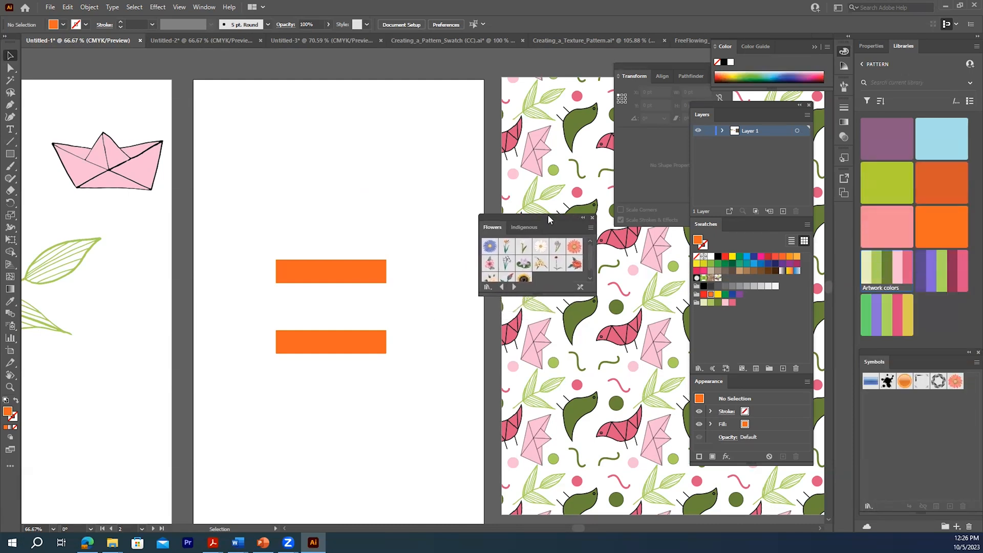
click(574, 248)
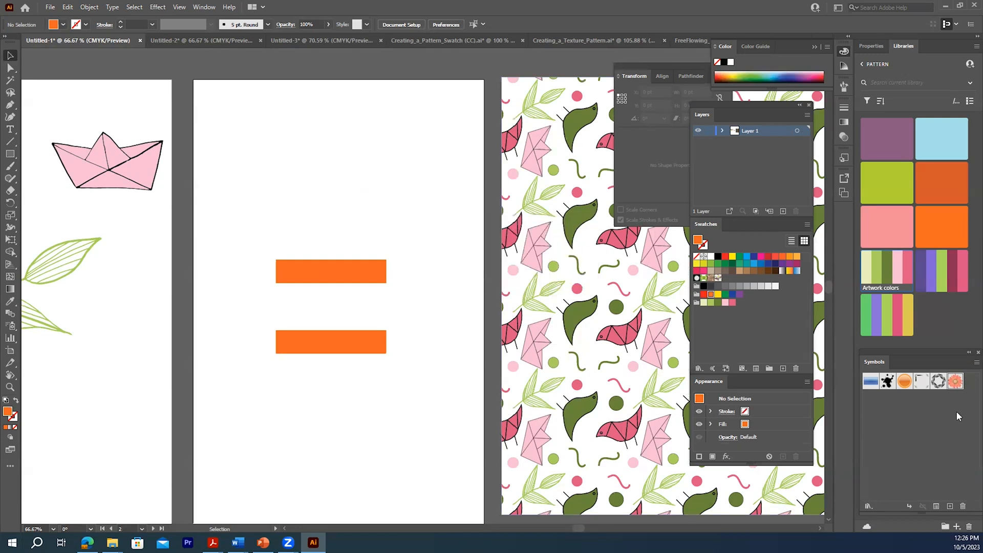
- Change the Gerbera symbol's type to Dynamic Symbol
click(935, 506)
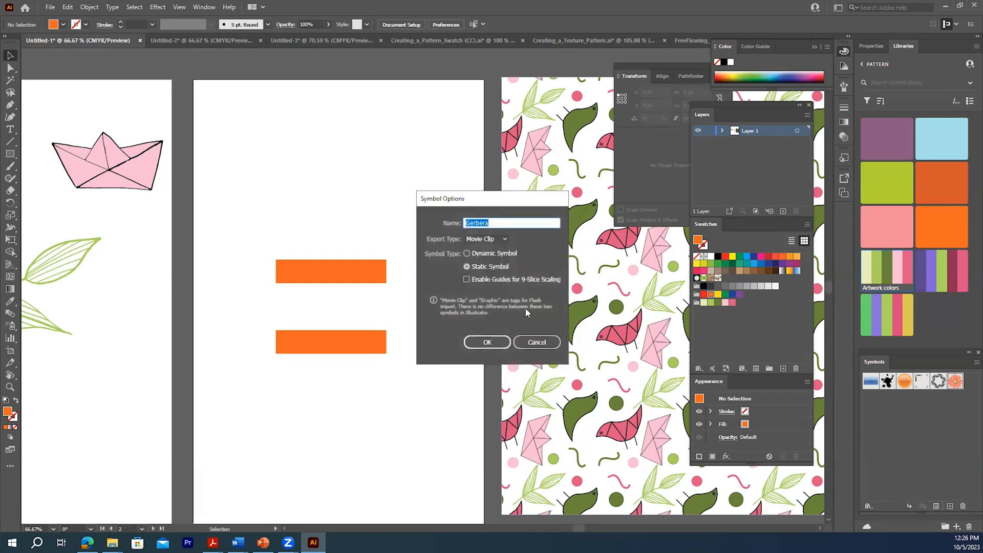
click(466, 253)
click(487, 342)
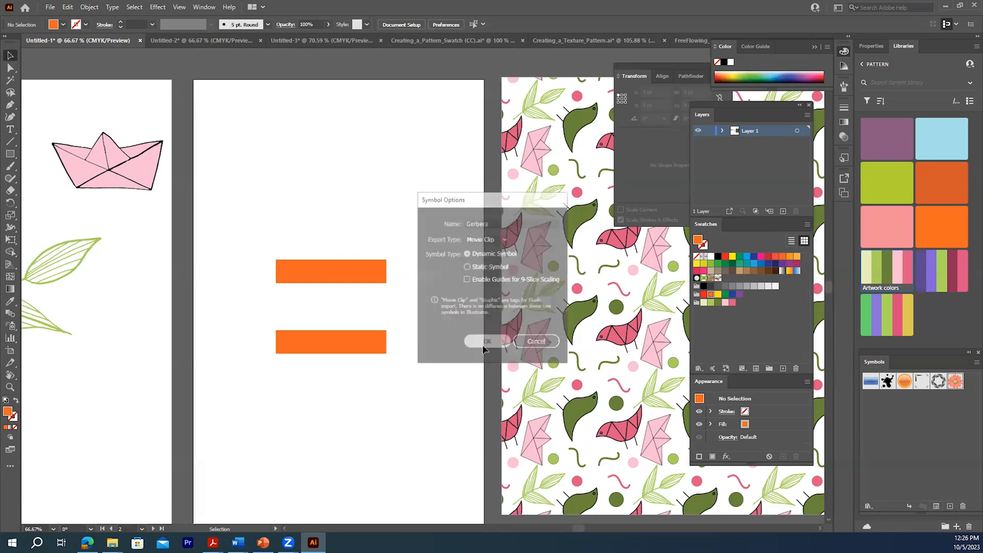
- Place a Gerbera symbol between the two orange bars and duplicate it sideways into a row of five flowers spanning their width
drag(954, 382, 291, 313)
click(416, 229)
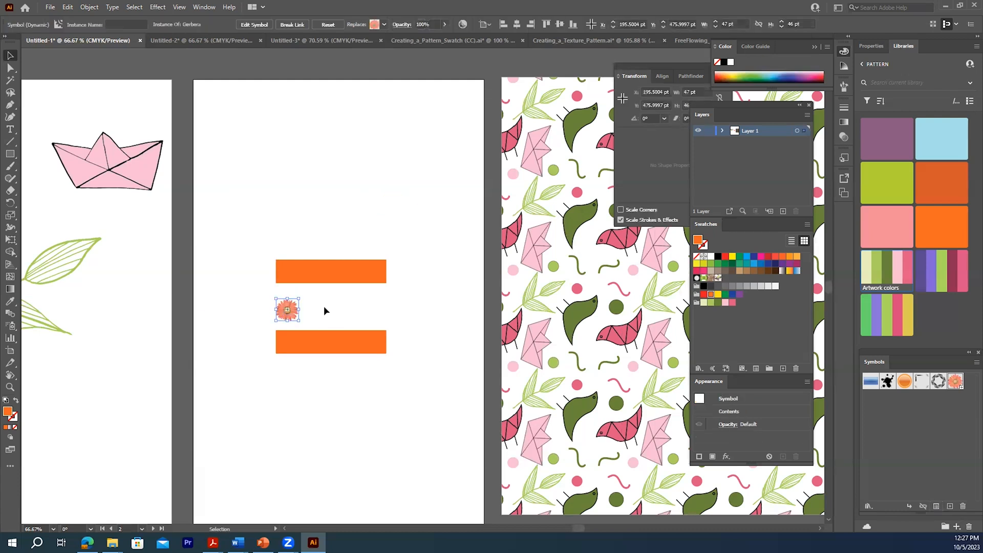
drag(288, 313, 312, 315)
key(ctrl+d)
key(ctrl+d)
key(ctrl+d)
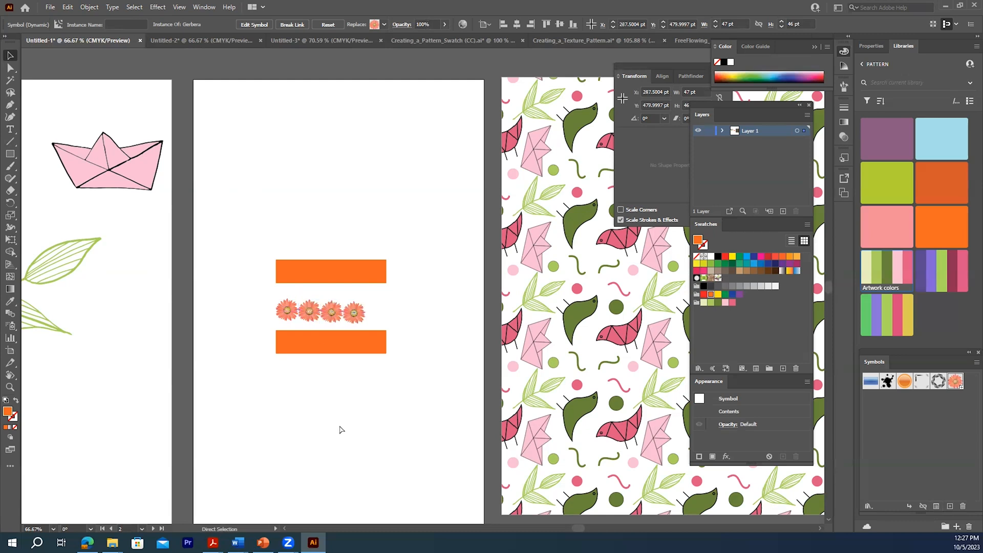
click(341, 430)
drag(342, 311, 366, 310)
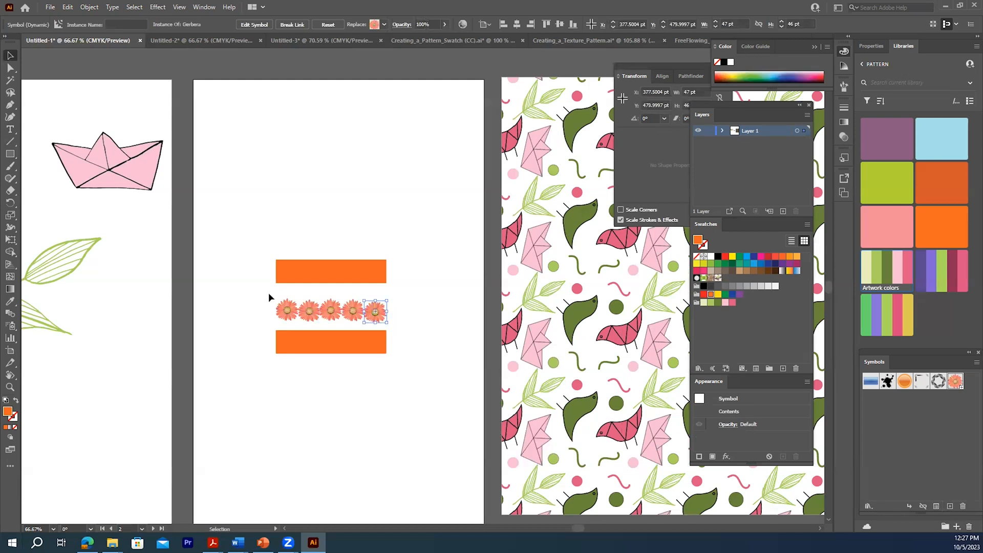
- Align the five flowers along their bottom edges and centre the row vertically between the two orange bars
key(ctrl+a)
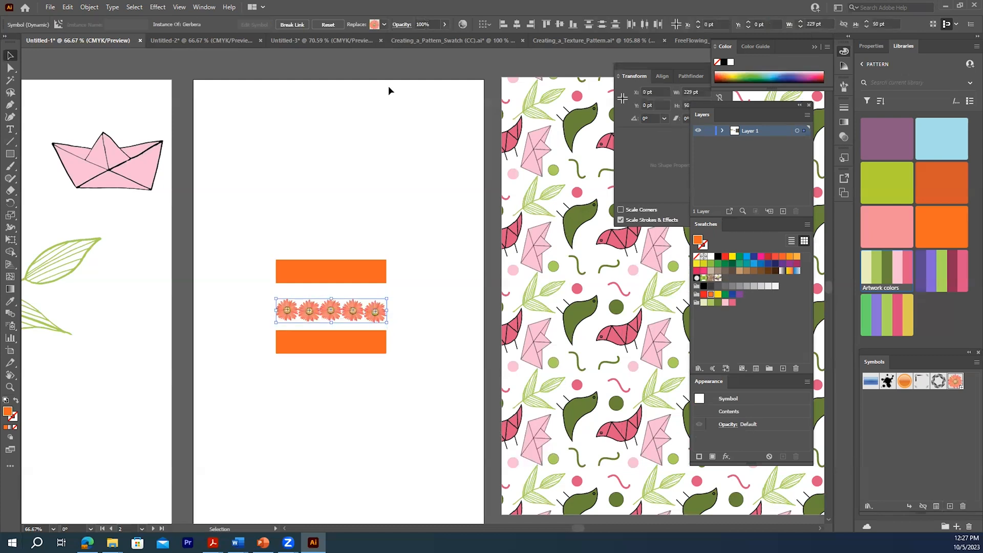
click(517, 24)
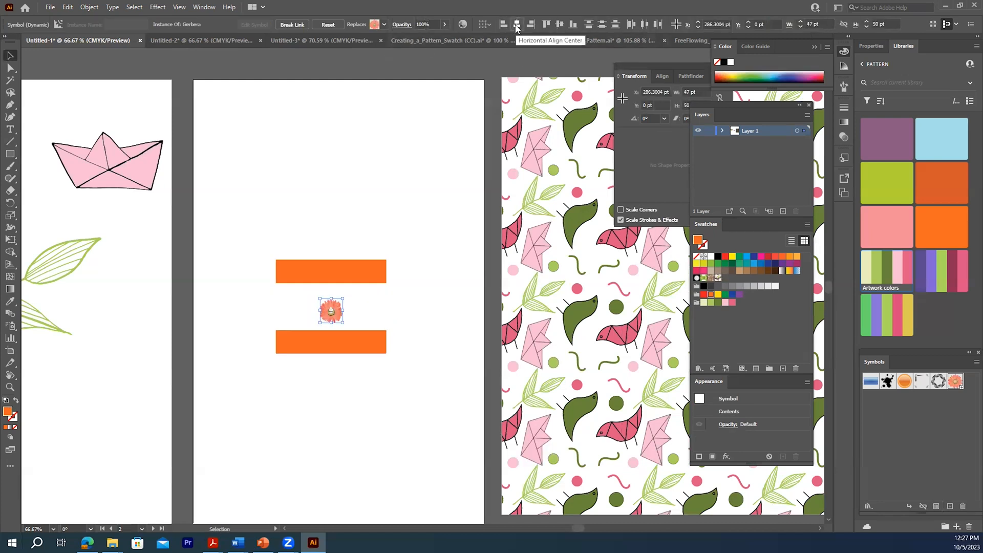
key(ctrl+z)
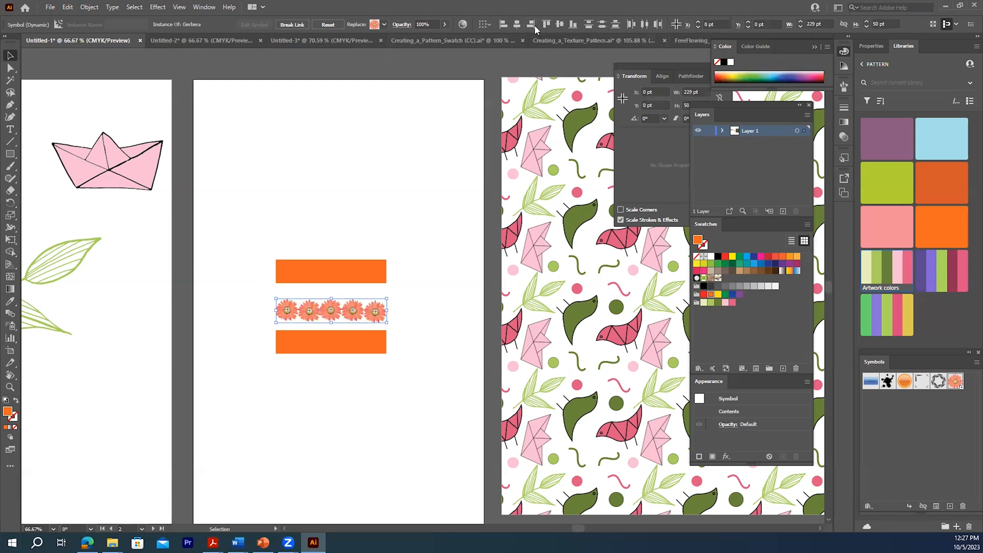
click(572, 24)
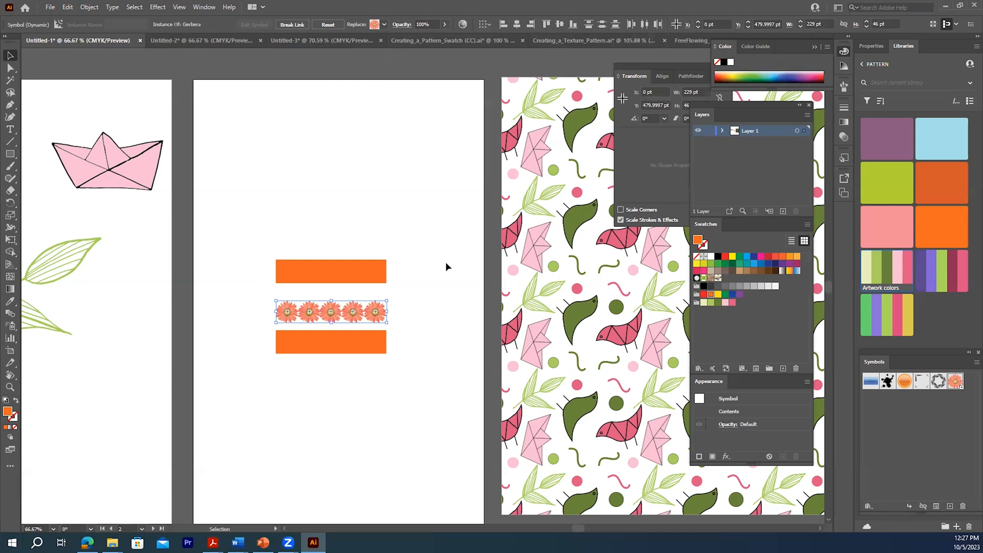
drag(337, 313, 352, 313)
click(433, 296)
click(422, 300)
click(435, 302)
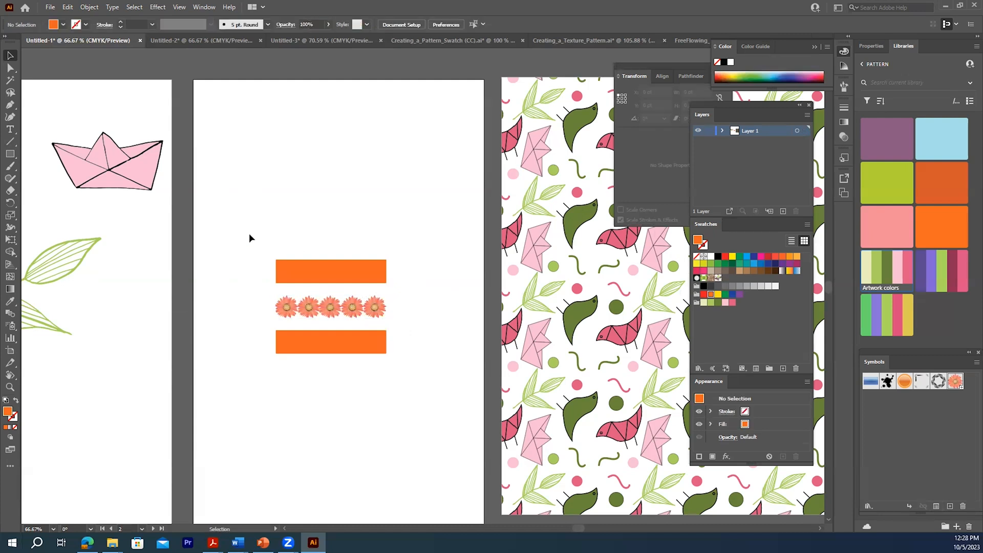
- Make a pattern from the two bars and the flower row, and narrow its tile to about 225 pt wide with the Pattern Tile tool
drag(249, 232, 424, 388)
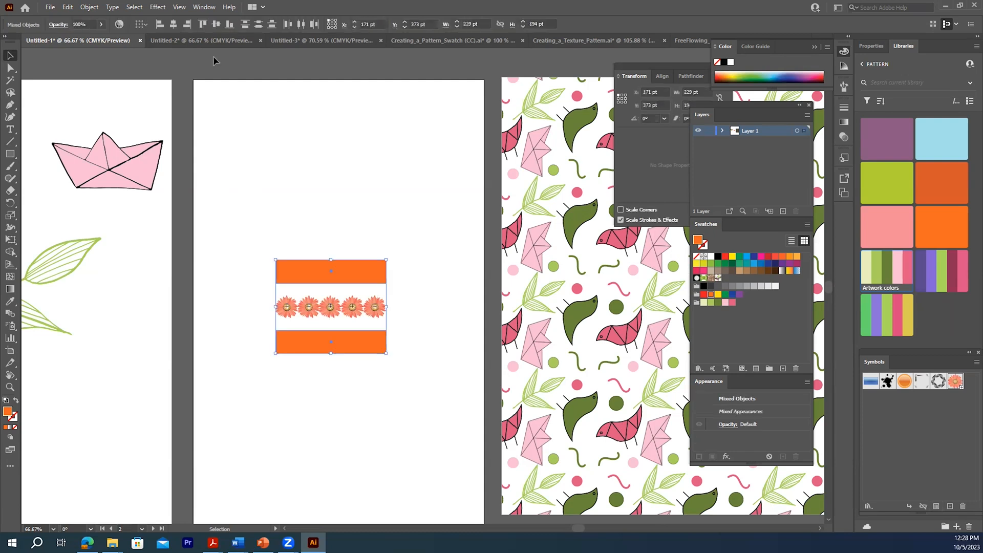
click(89, 9)
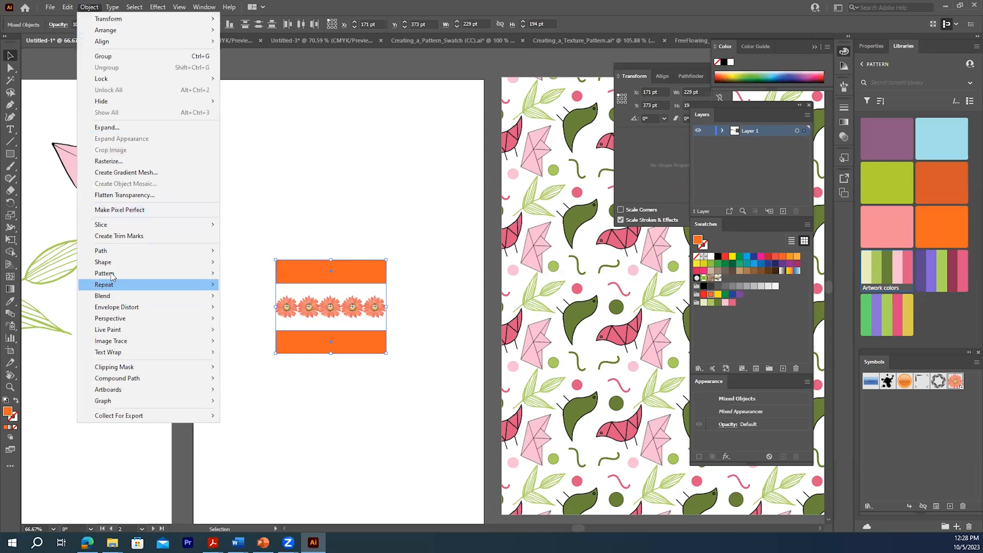
mouse_move(194, 273)
click(236, 274)
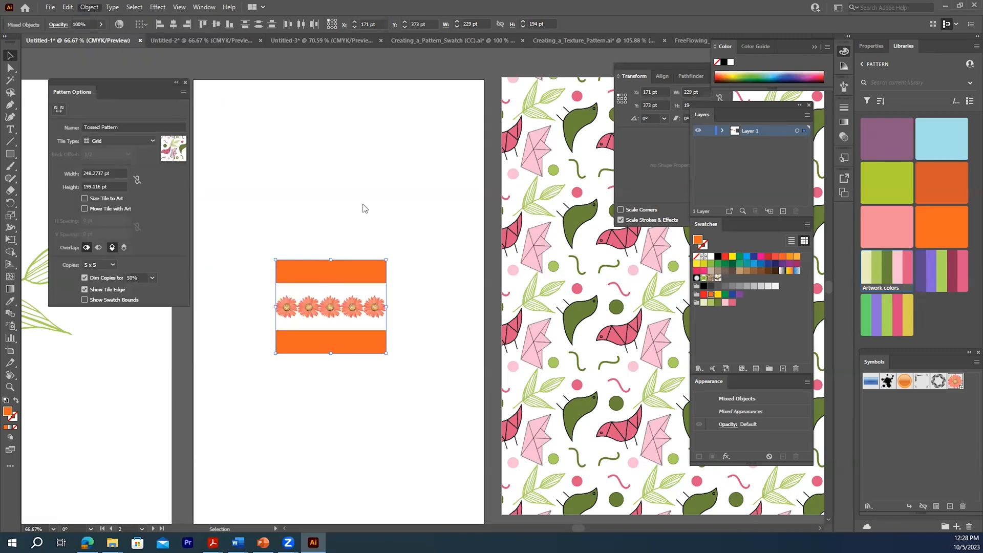
click(599, 290)
click(374, 192)
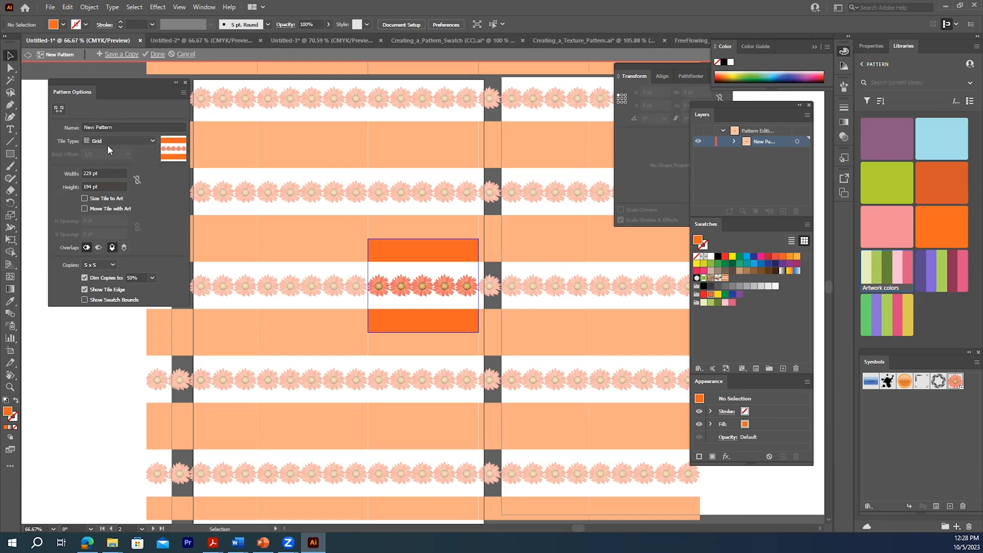
click(57, 109)
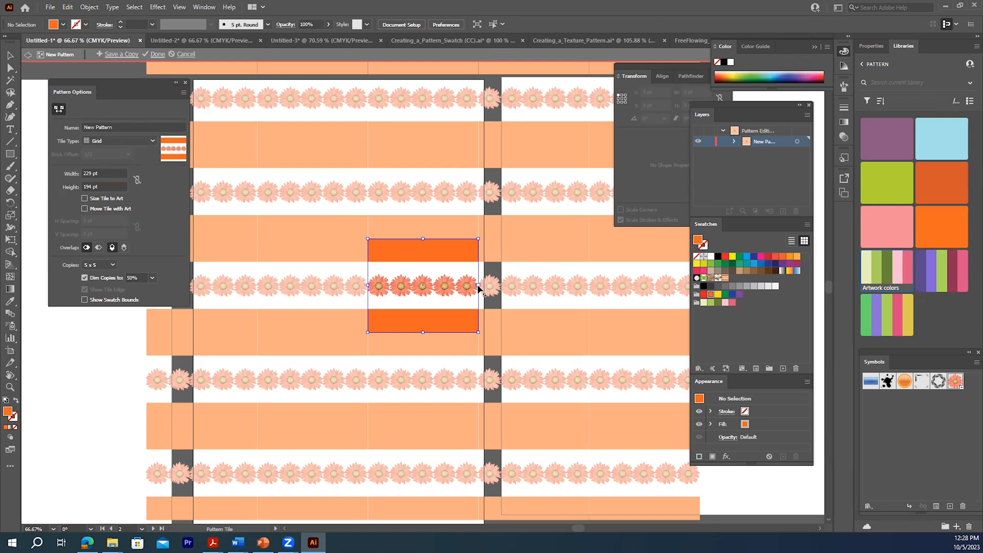
drag(478, 285, 477, 287)
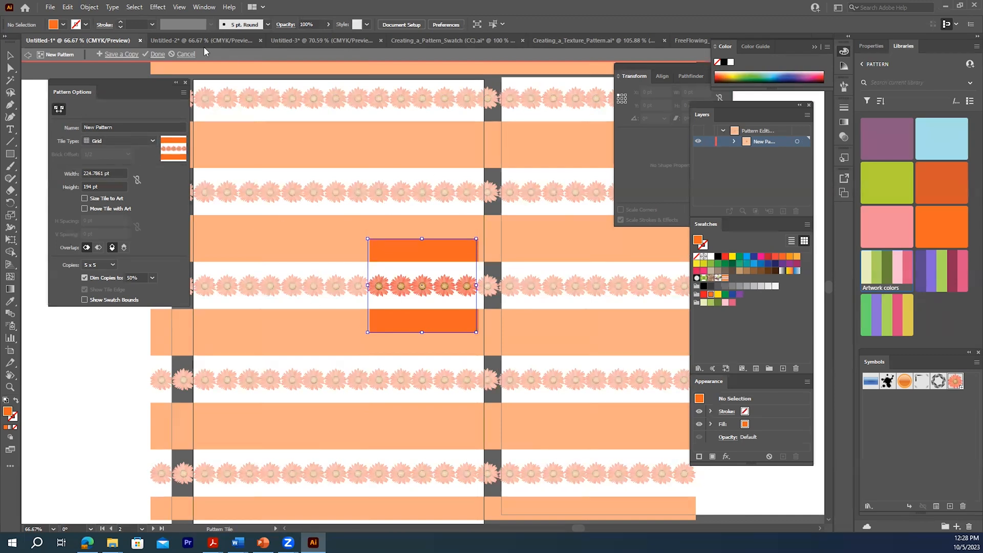
- Name the pattern Border and finish pattern editing
drag(118, 125, 86, 127)
text(Border)
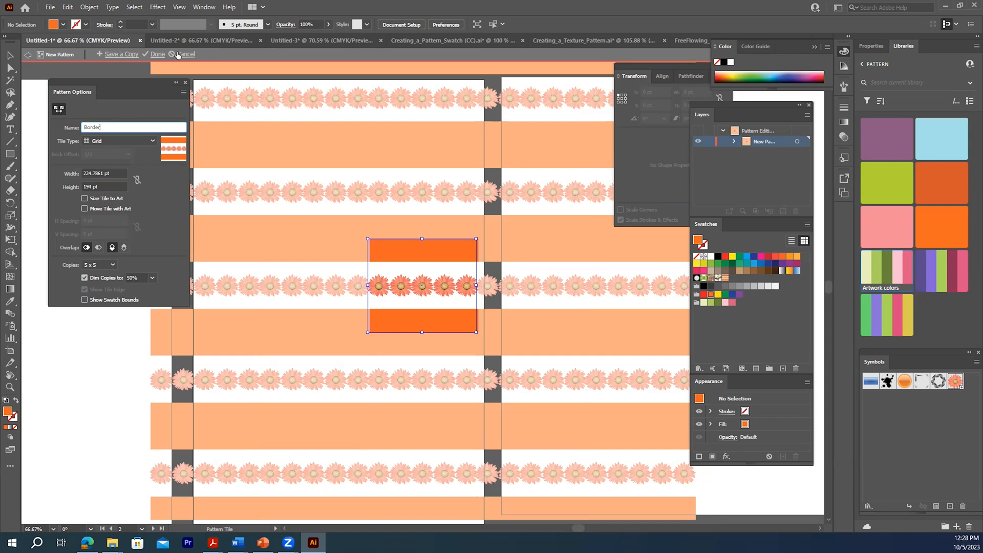
key(Return)
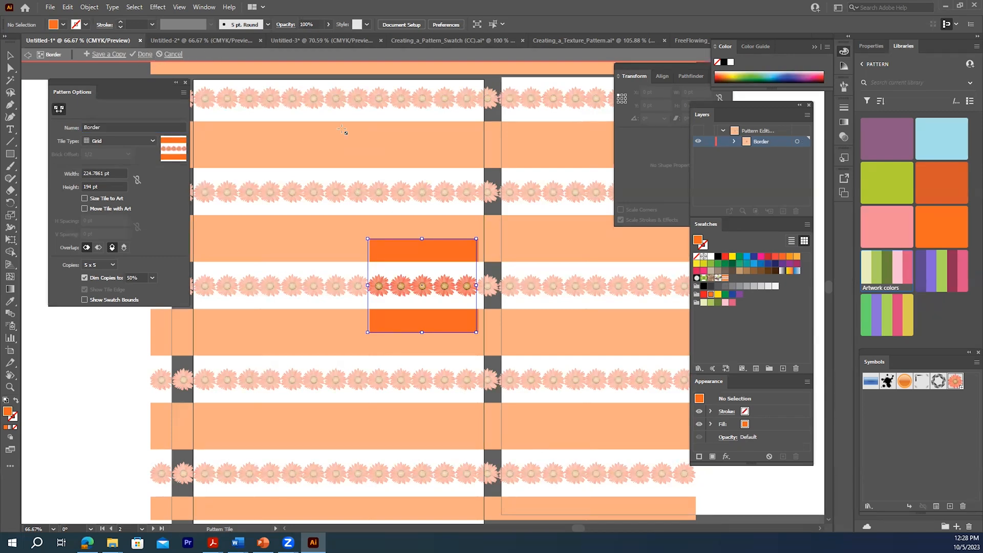
click(144, 54)
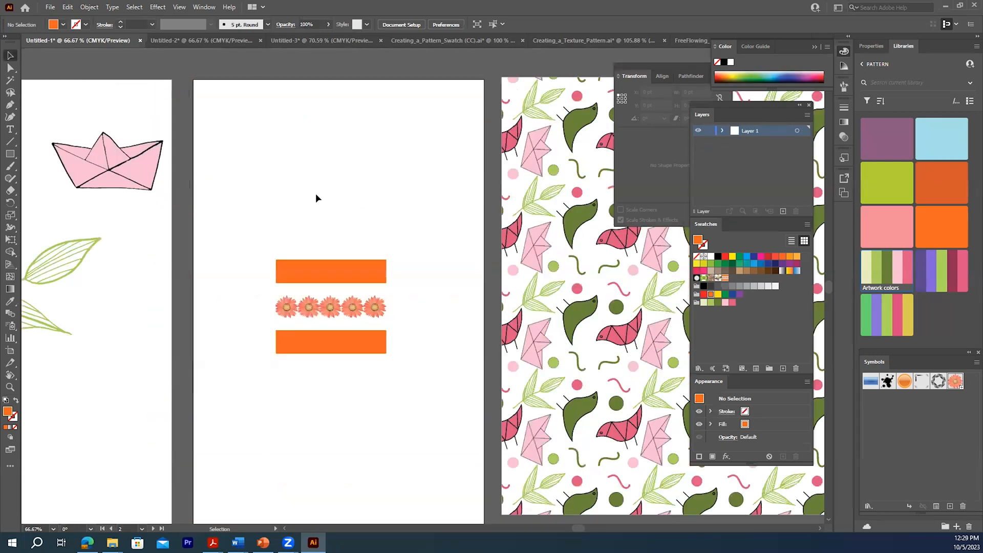
- Move the bar-and-flower artwork to the artboard's lower edge and draw a purple rectangle about 493 by 680 pt above it
drag(232, 229, 408, 404)
drag(339, 269, 350, 507)
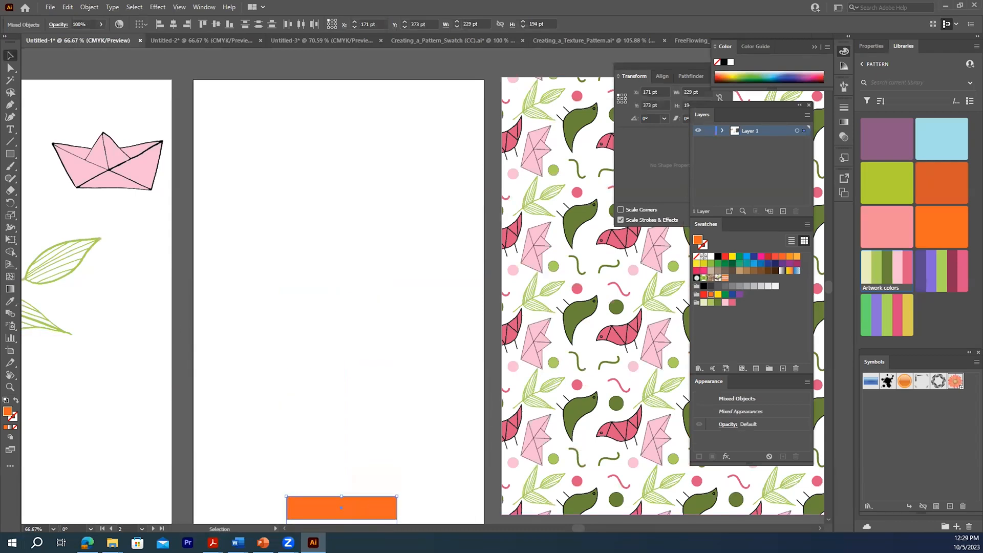
click(10, 154)
mouse_move(216, 90)
mouse_down()
mouse_move(361, 287)
mouse_move(451, 380)
mouse_move(455, 420)
mouse_up()
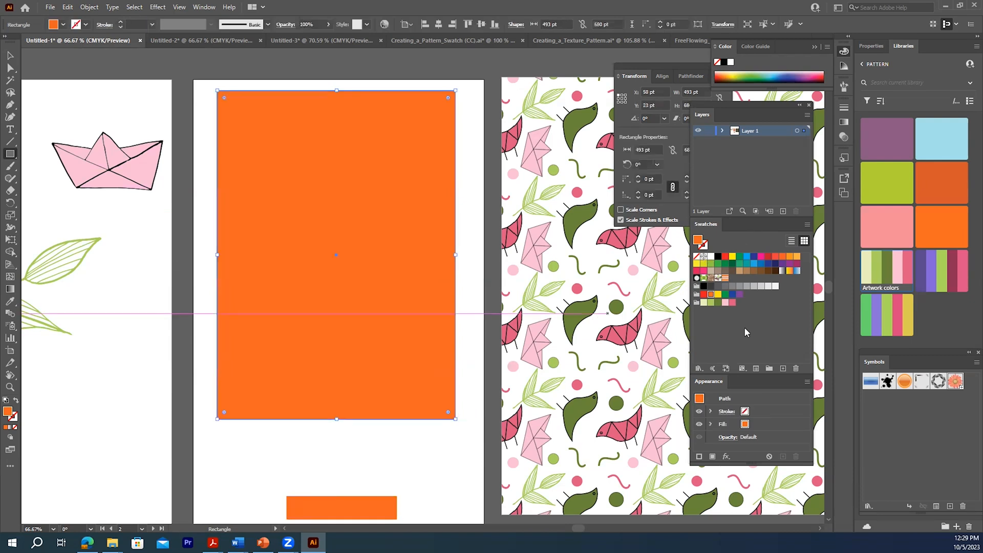
click(739, 296)
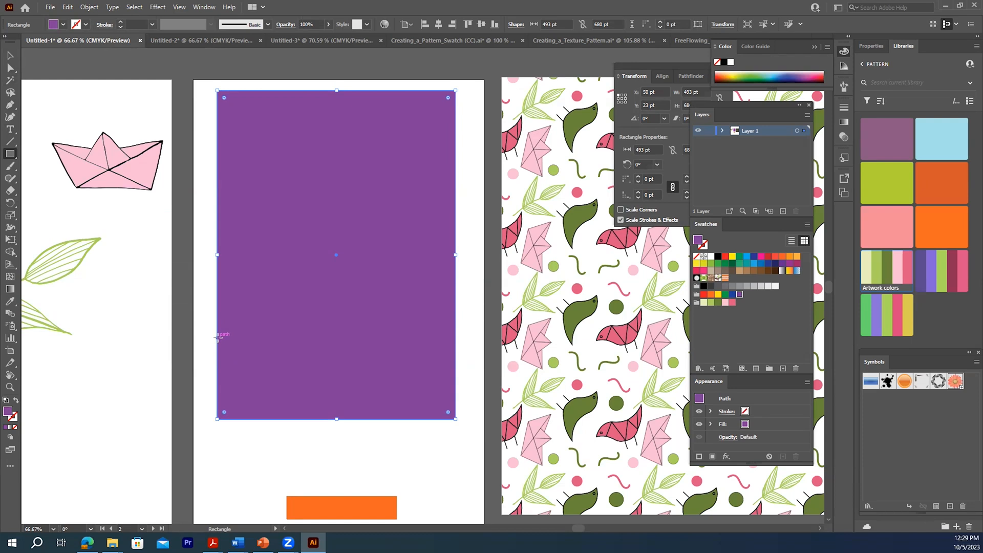
- Draw a rectangle about 493 by 163 pt across the purple rectangle's lower end and fill it with the Border pattern
mouse_move(217, 337)
mouse_down()
mouse_move(261, 380)
mouse_move(373, 414)
mouse_move(456, 419)
mouse_up()
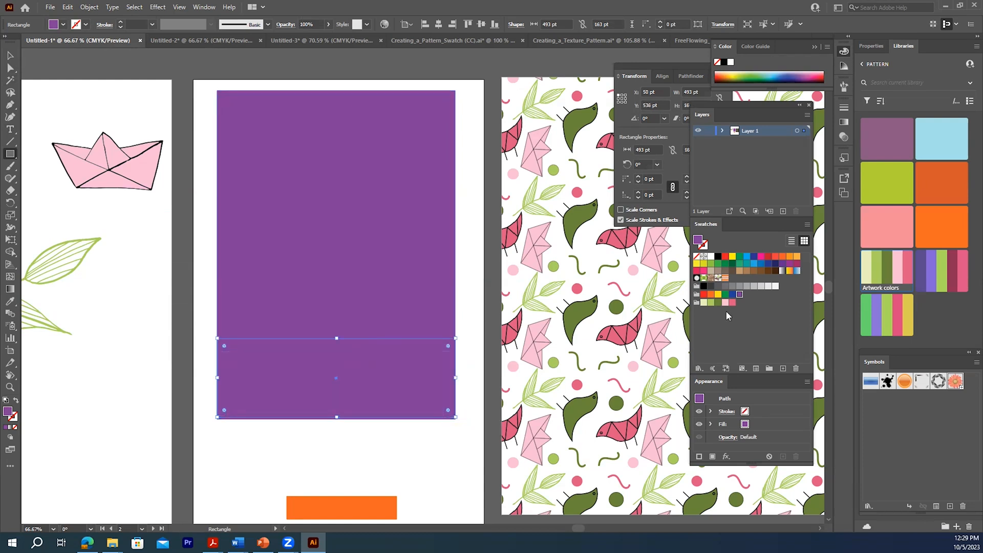
click(724, 279)
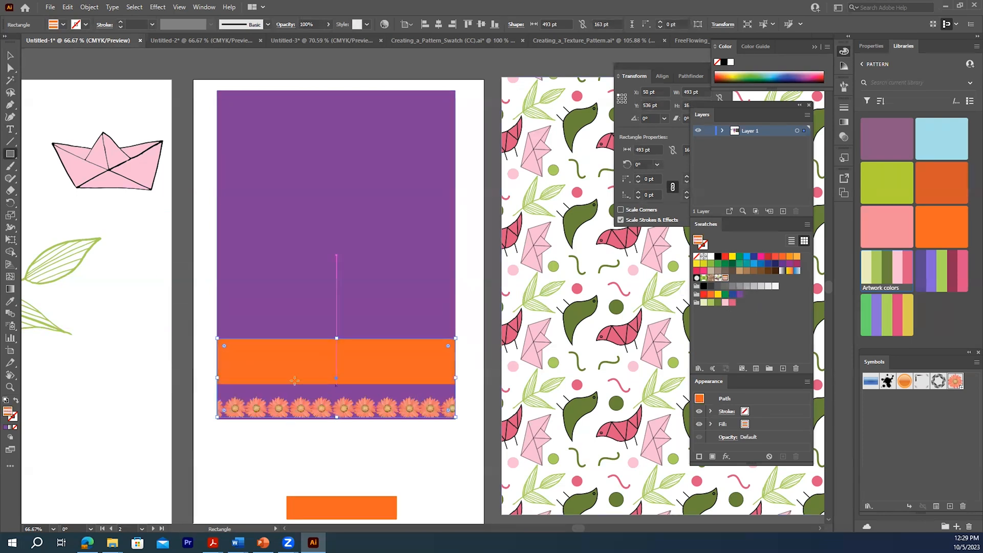
- Start scaling the Border-filled rectangle with a 20% uniform scale, transforming only its pattern and leaving the object out
click(9, 216)
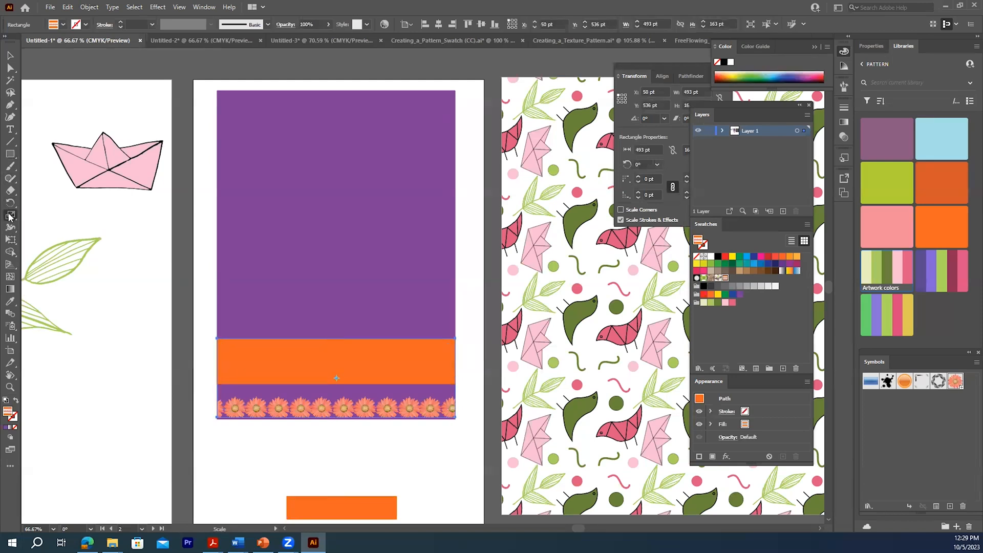
double_click(10, 215)
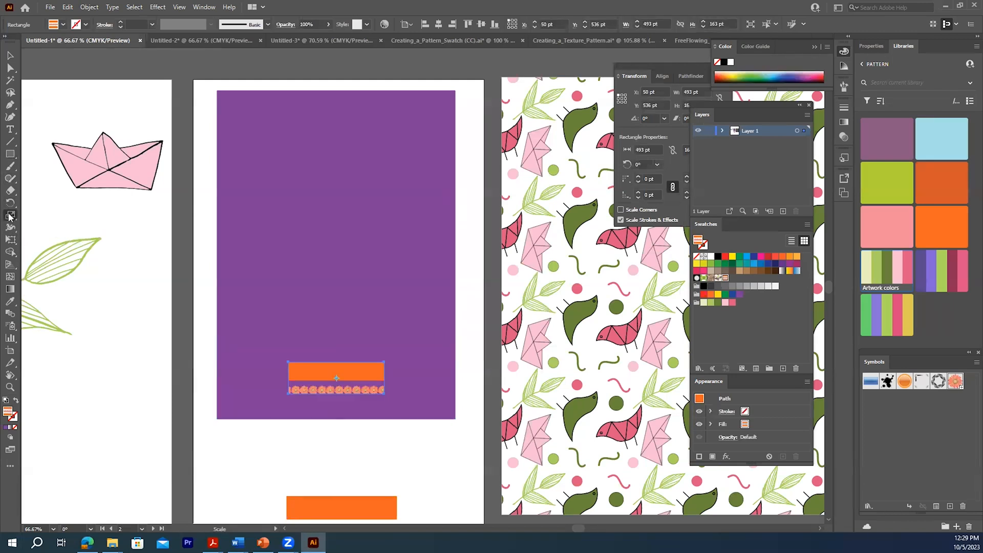
text(20)
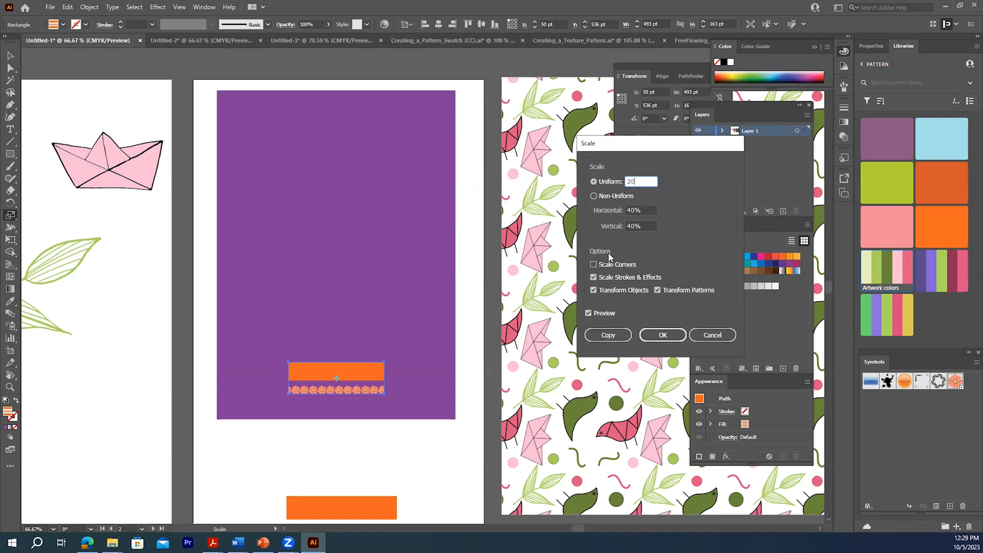
click(594, 291)
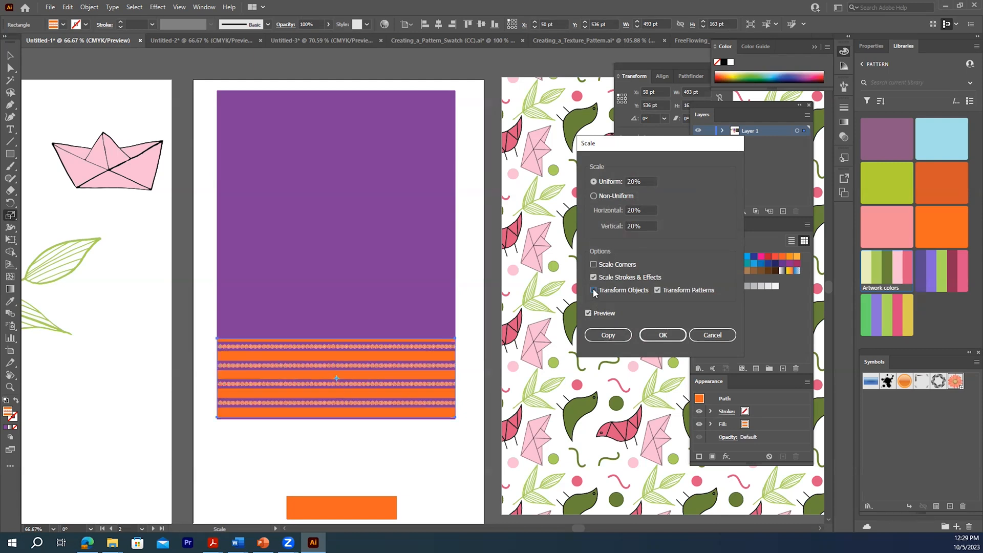
- Try a 50% uniform scale on the Border pattern and compare it with the unscaled fill using the preview
drag(644, 181, 627, 182)
text(50)
click(589, 313)
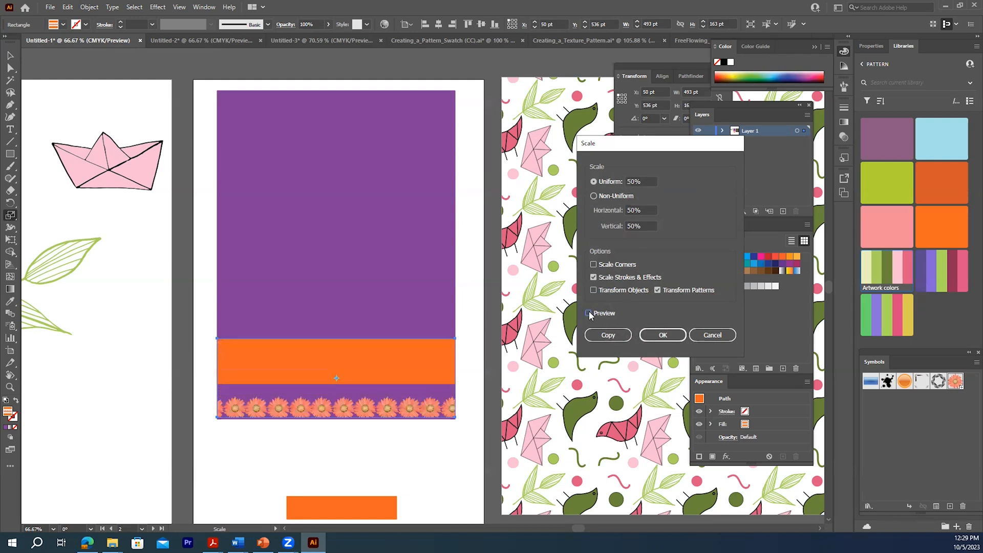
click(589, 313)
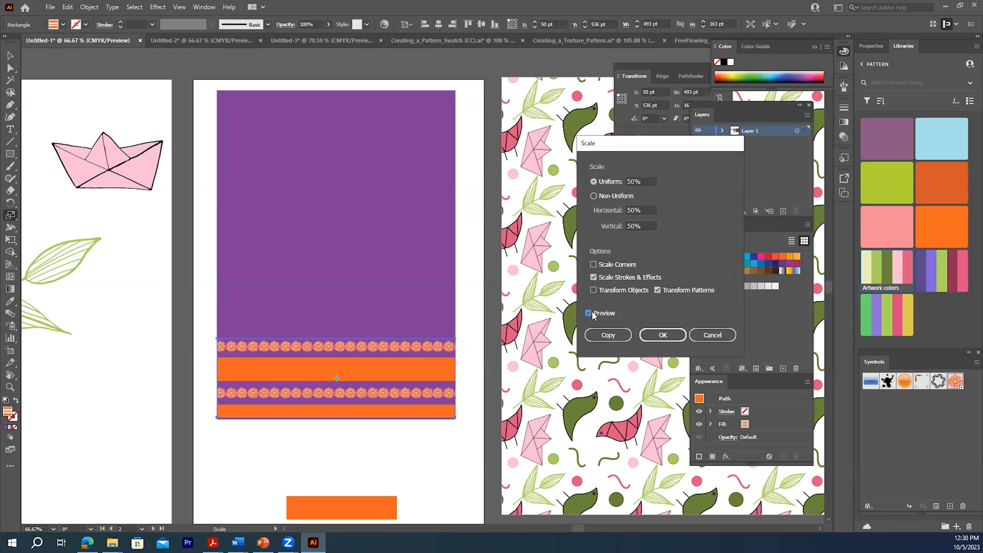
- Set the Border pattern's uniform scale to 70%, compare it in the preview and apply it
click(646, 181)
text(70)
click(589, 313)
click(589, 313)
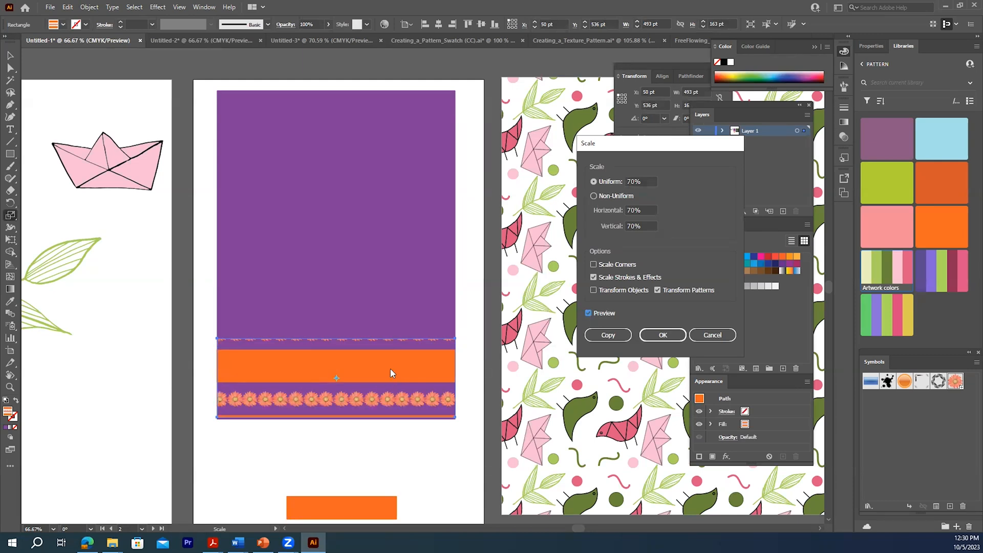
click(663, 336)
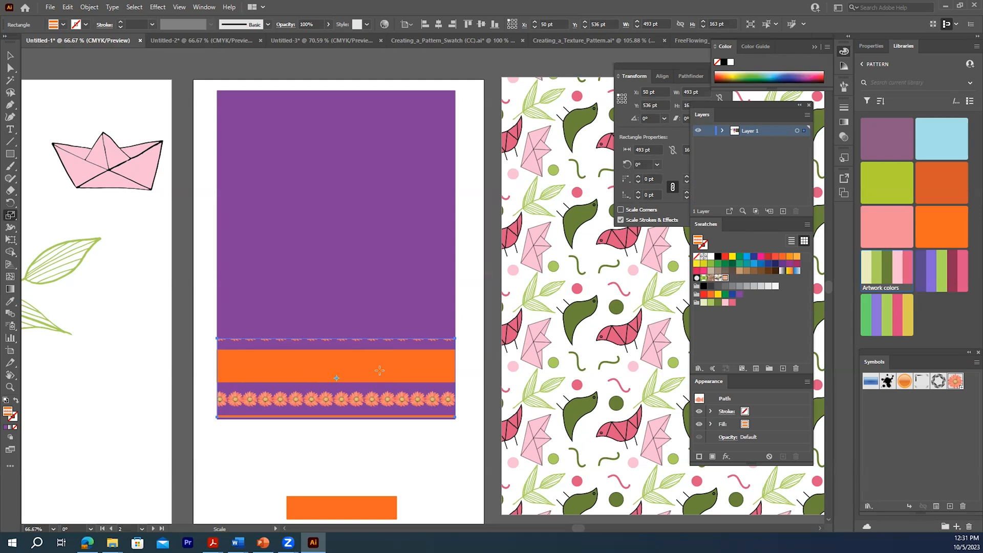
- Shift only the Border pattern upward inside its rectangle so the flower row runs midway between the orange bars
key(grave)
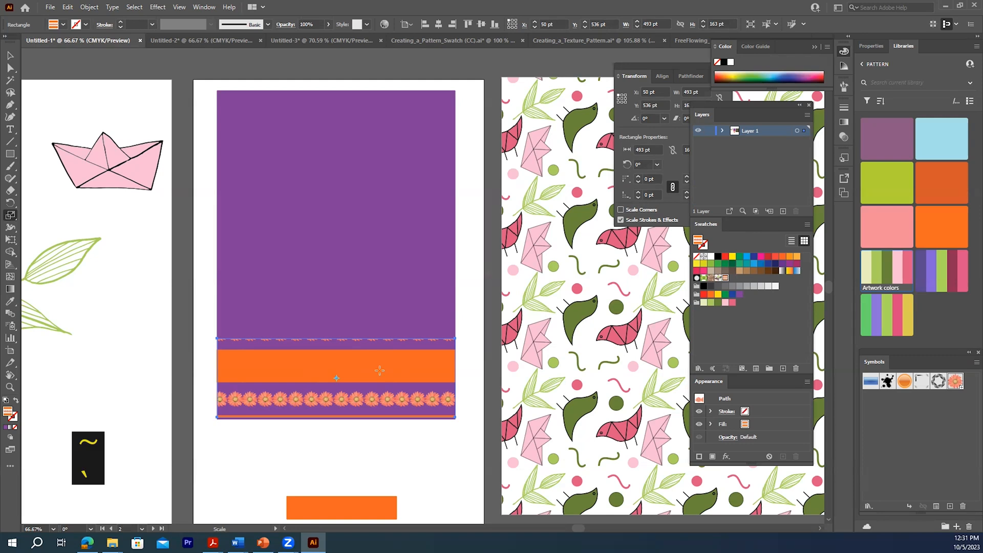
key(v)
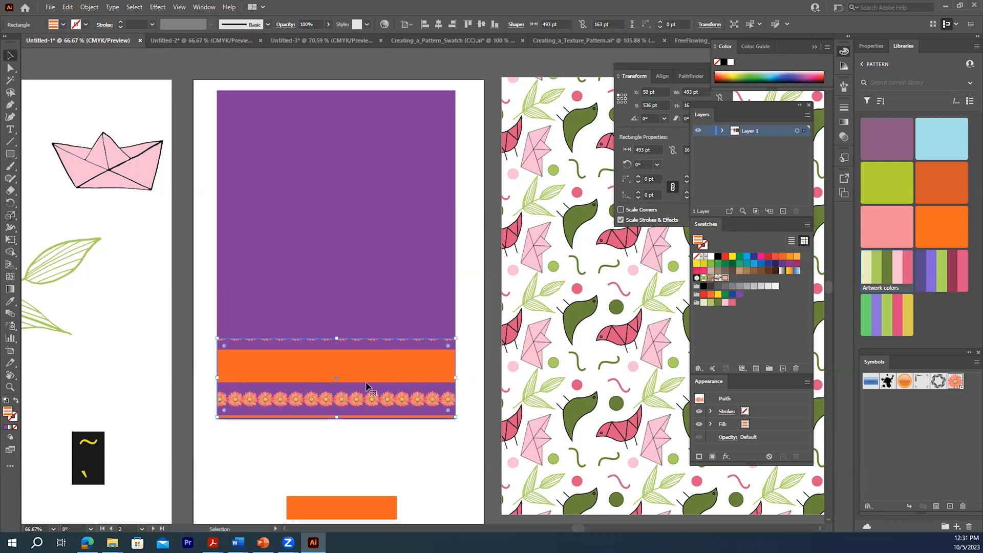
drag(366, 379, 365, 364)
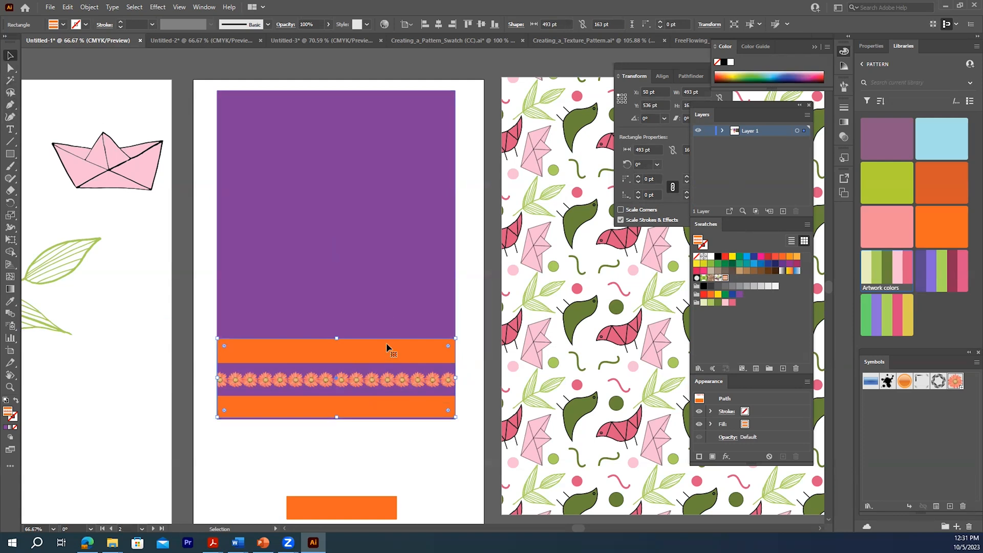
- Duplicate the Border-filled rectangle straight up to the purple rectangle's upper end, and leave nothing selected
drag(385, 345, 385, 100)
click(474, 201)
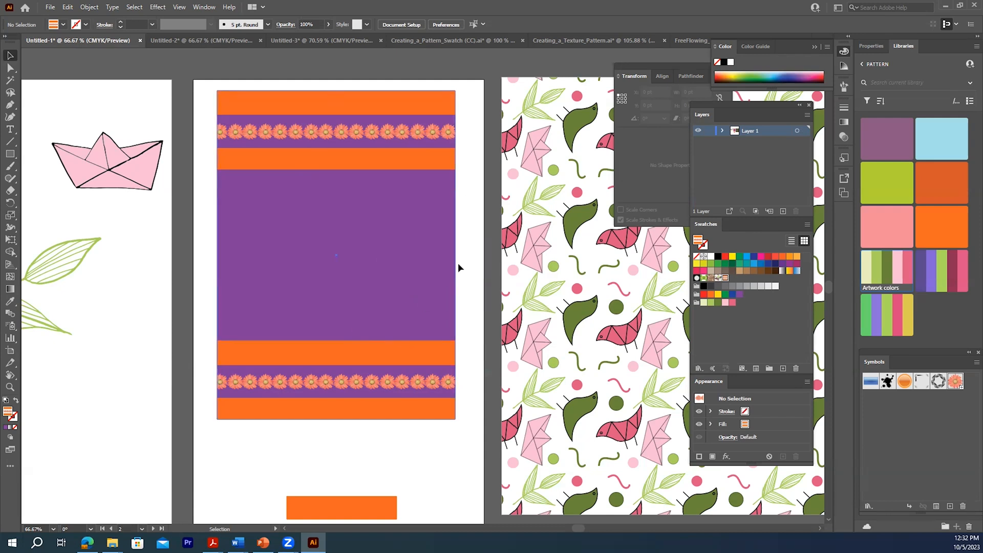
click(322, 501)
click(68, 67)
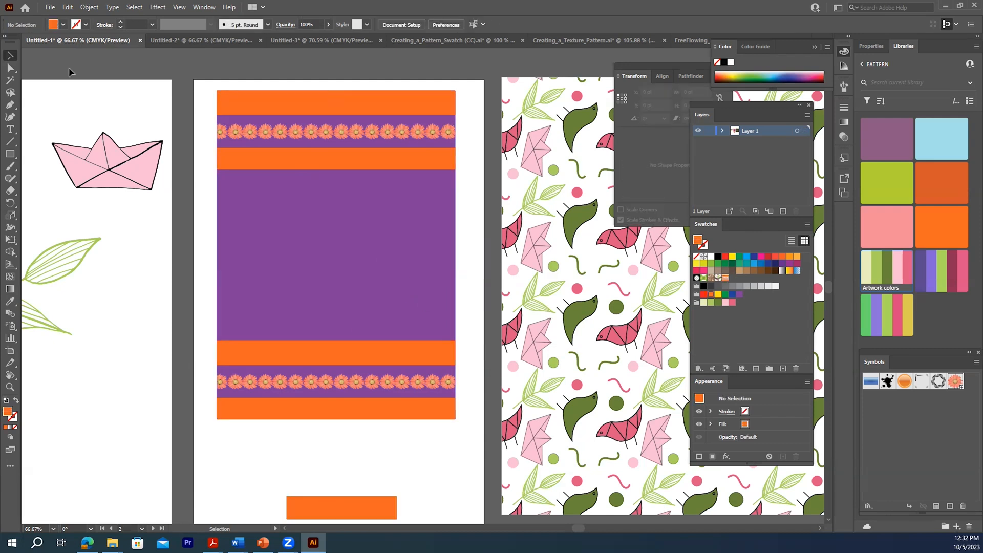